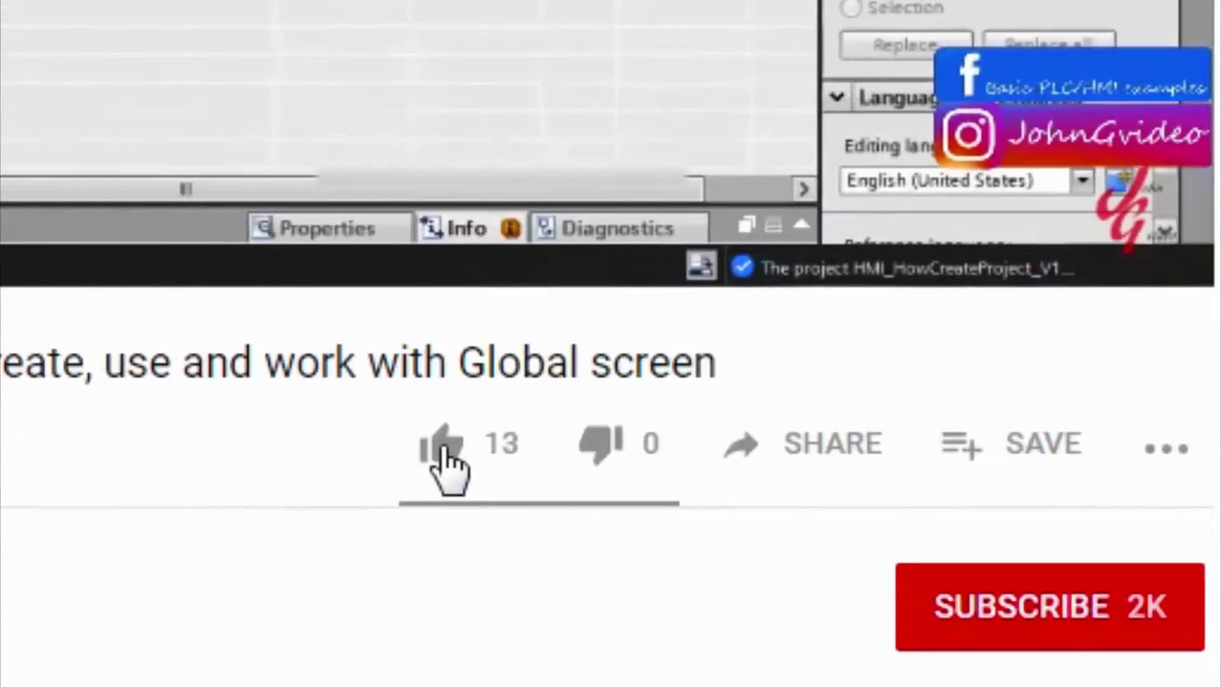
click(444, 448)
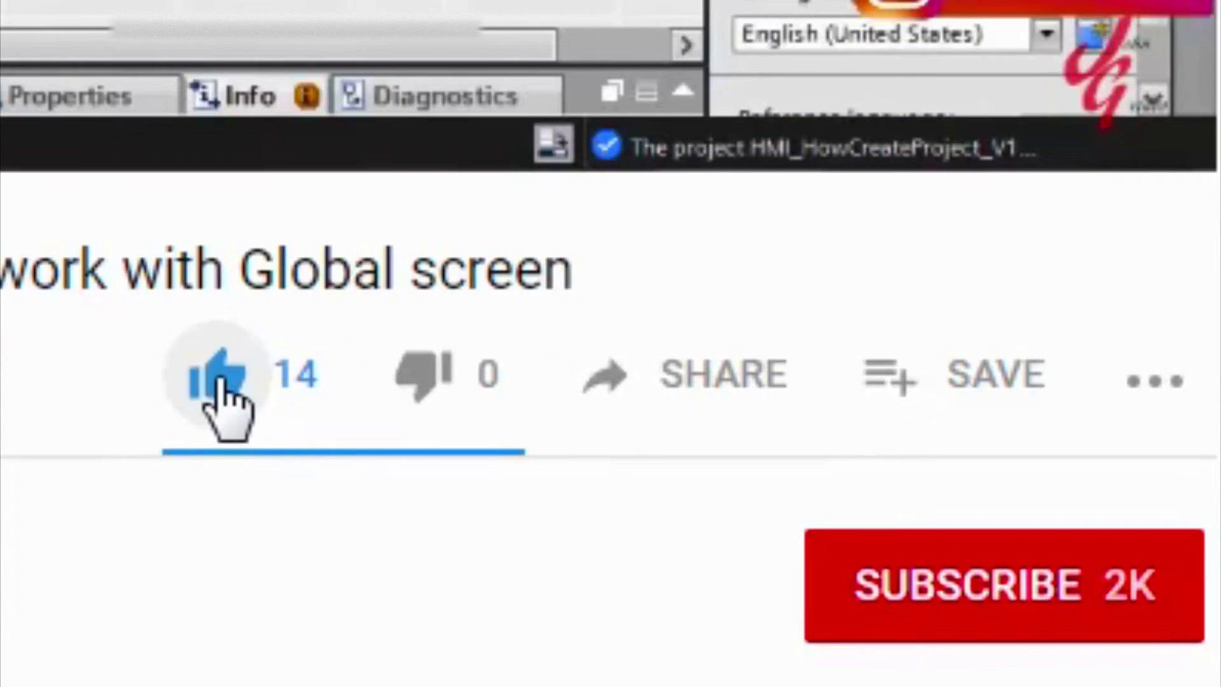
click(1023, 604)
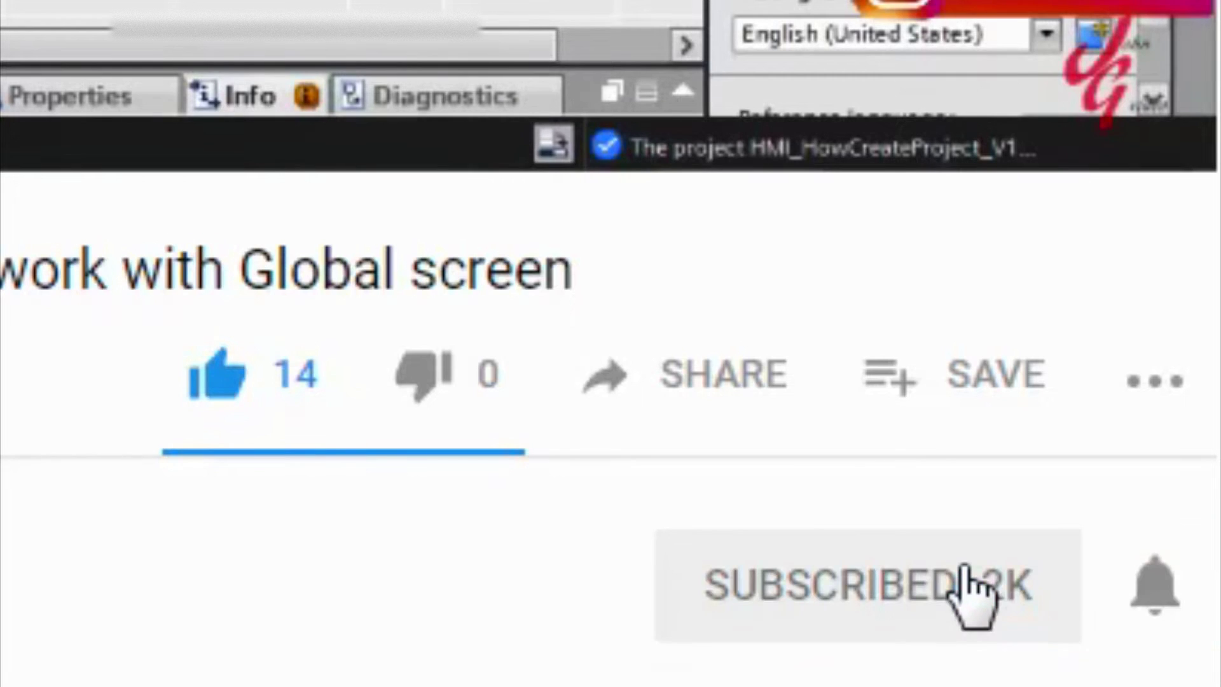
click(1158, 592)
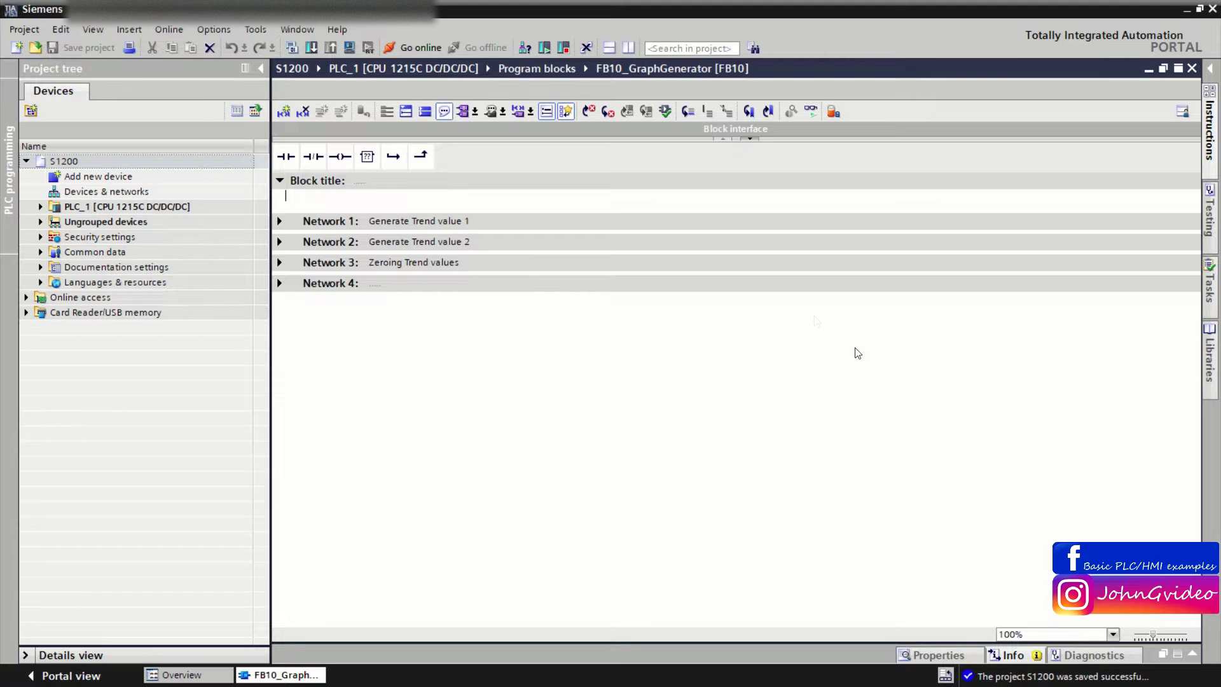
Examine the trend value generation logic in Networks 1 and 2 of the FB10_GraphGenerator block.
click(420, 222)
drag(420, 222, 474, 222)
click(477, 222)
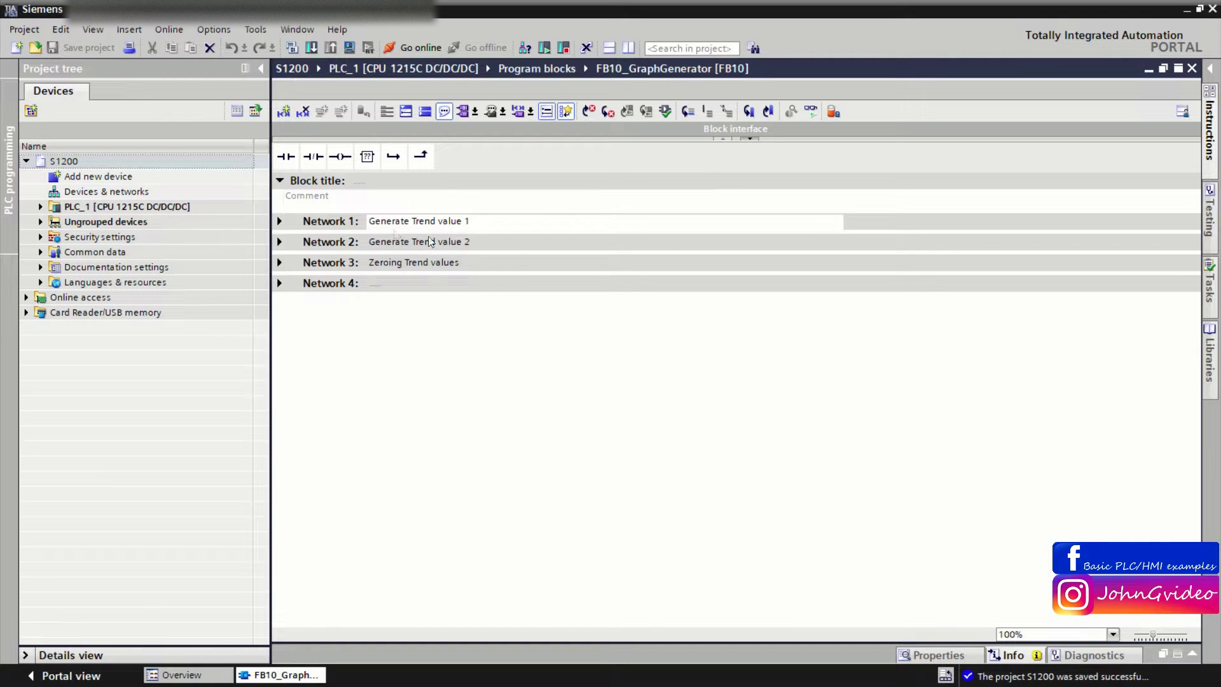
click(280, 222)
scroll(509, 337, down, 3)
scroll(592, 358, up, 3)
scroll(428, 409, down, 3)
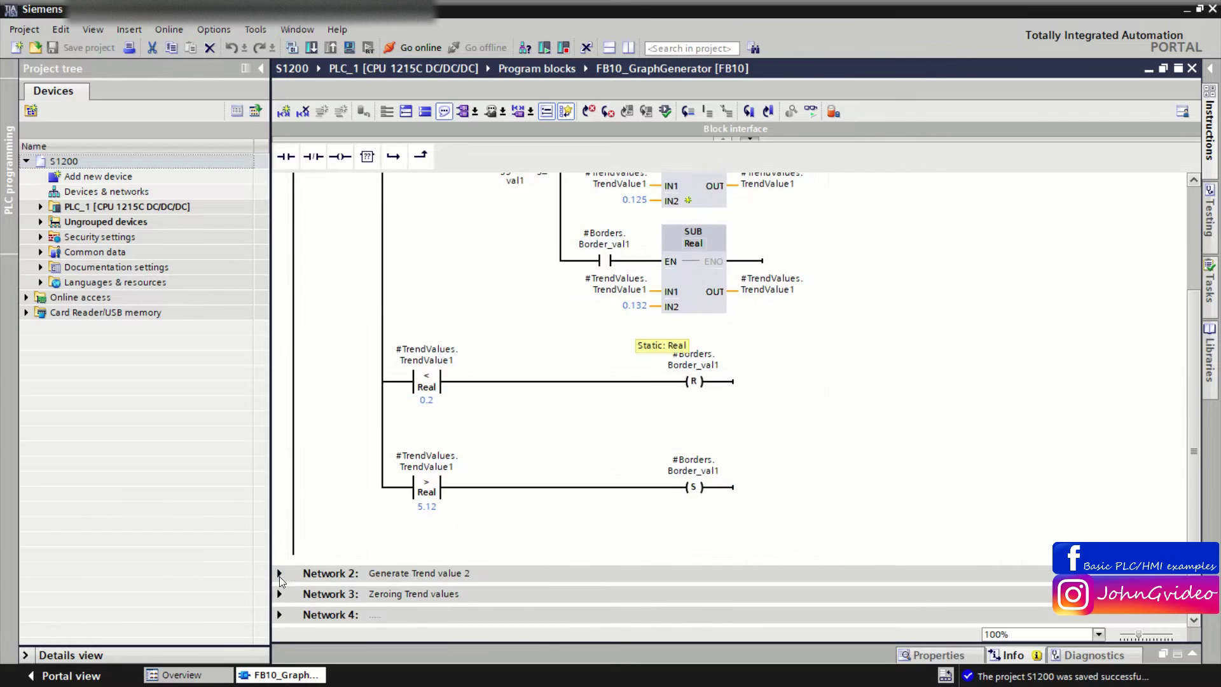
click(280, 574)
scroll(564, 467, down, 5)
scroll(547, 445, up, 3)
scroll(544, 435, down, 3)
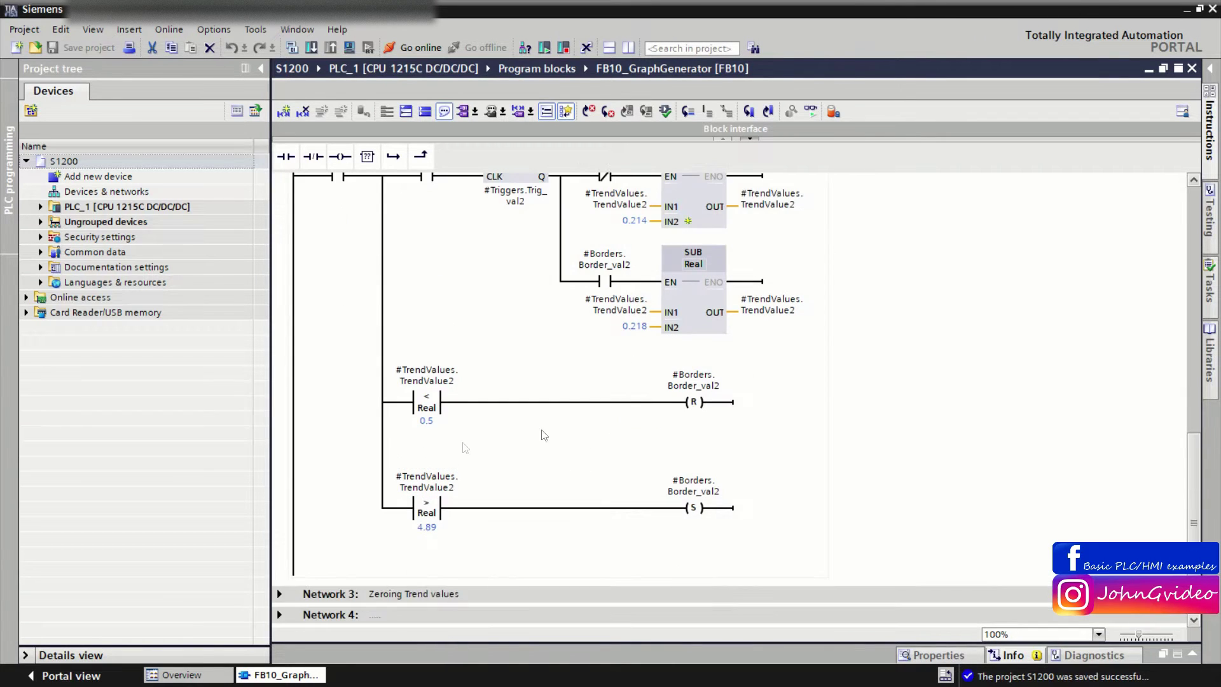
Examine the trend zeroing logic in Network 3, and collapse Networks 1 to 3.
click(279, 594)
scroll(841, 549, down, 5)
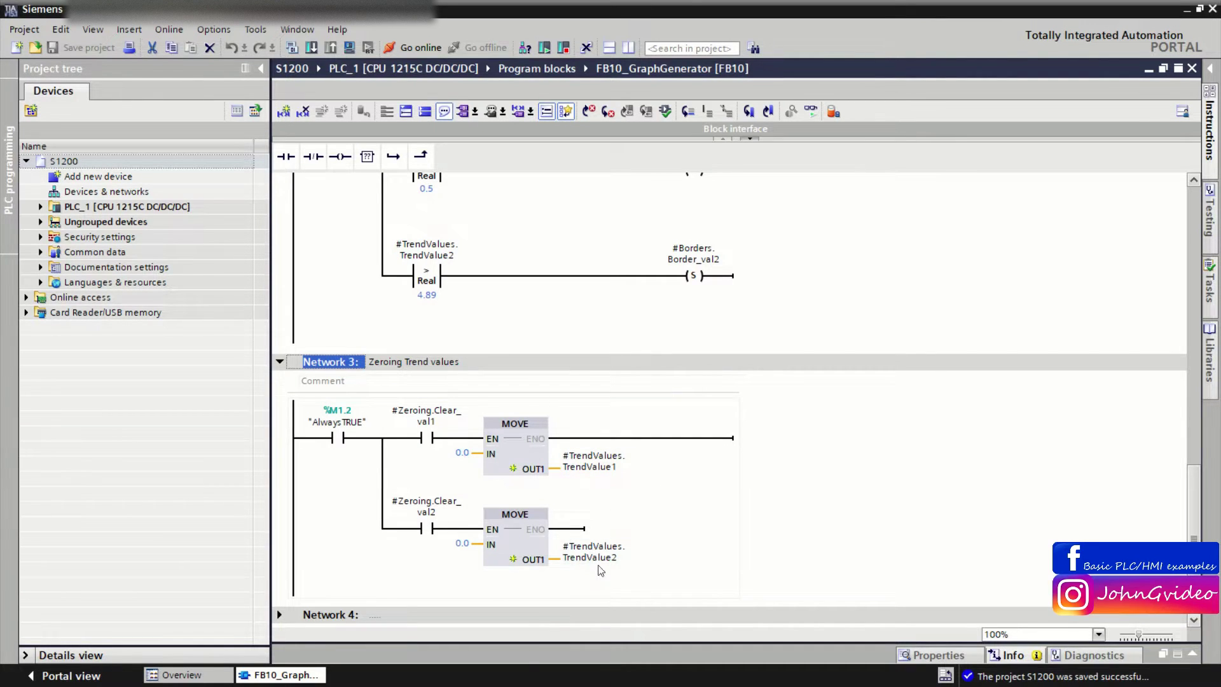
scroll(416, 237, up, 10)
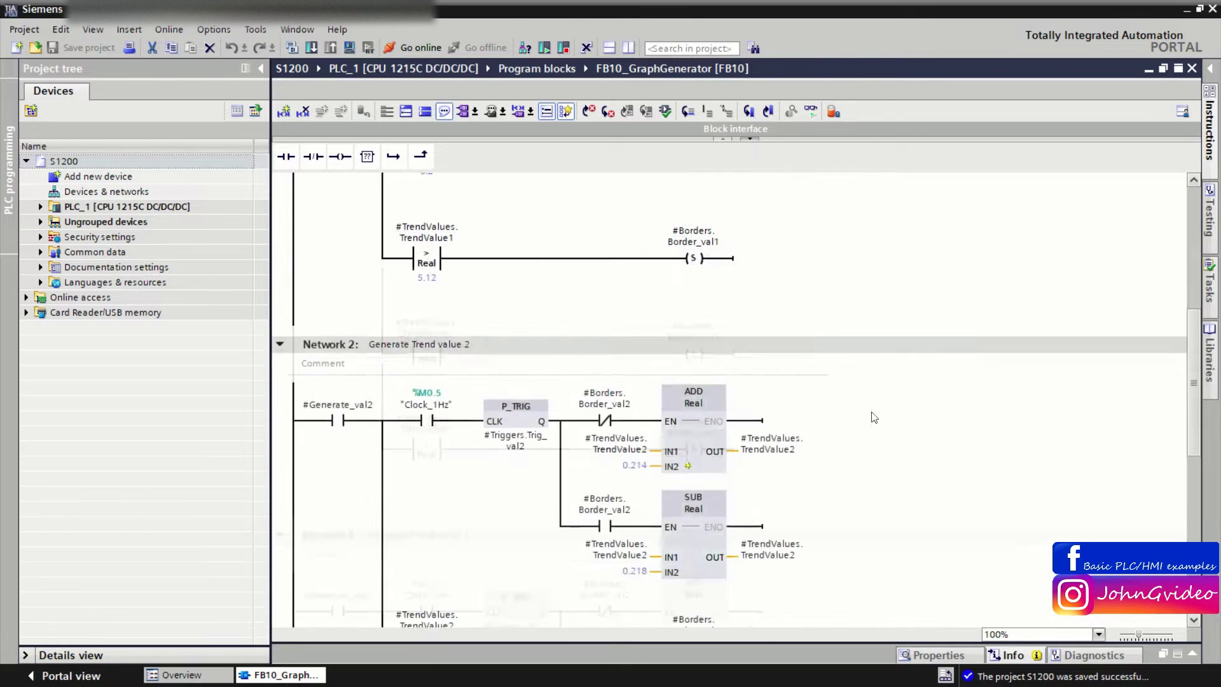
click(280, 221)
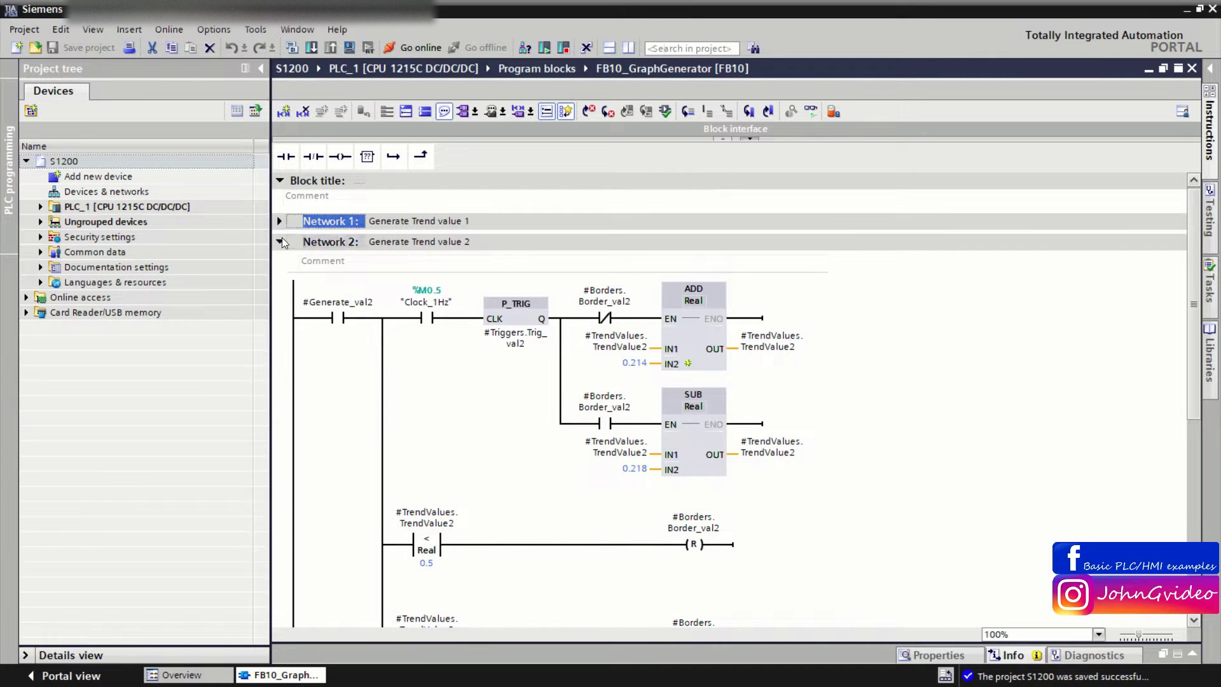
click(280, 242)
click(280, 262)
Add a PC system with the SIMATIC HMI application WinCC RT Advanced to the S1200 project.
double_click(108, 193)
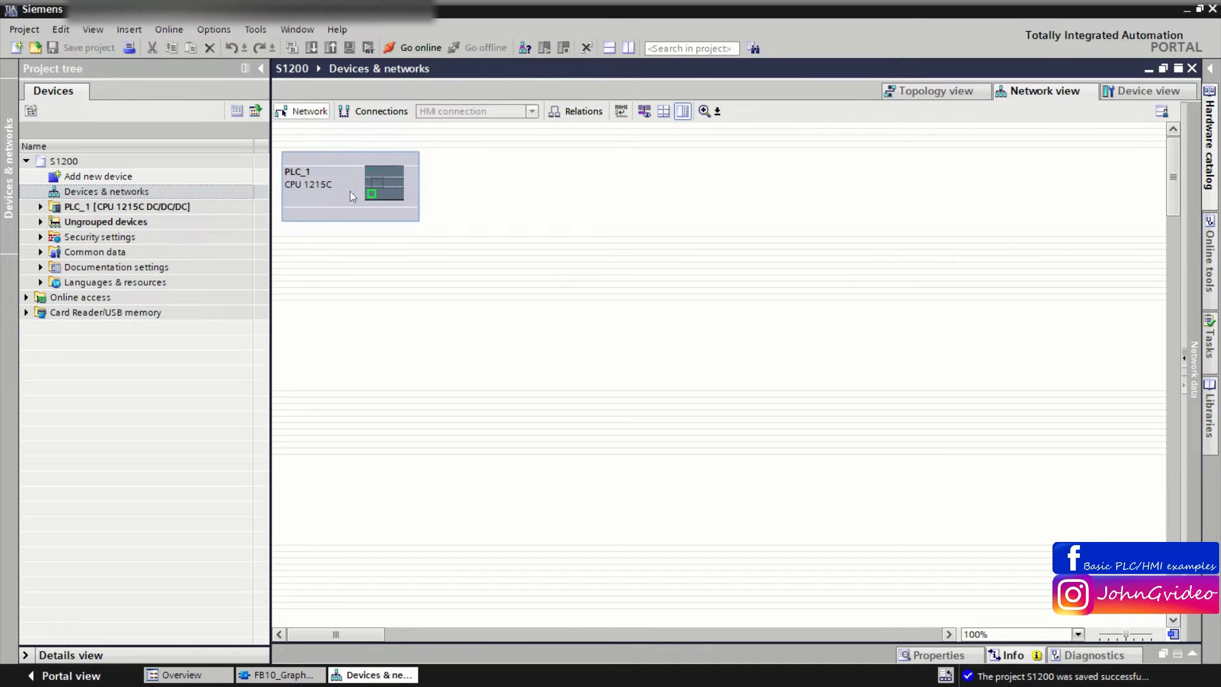
double_click(104, 177)
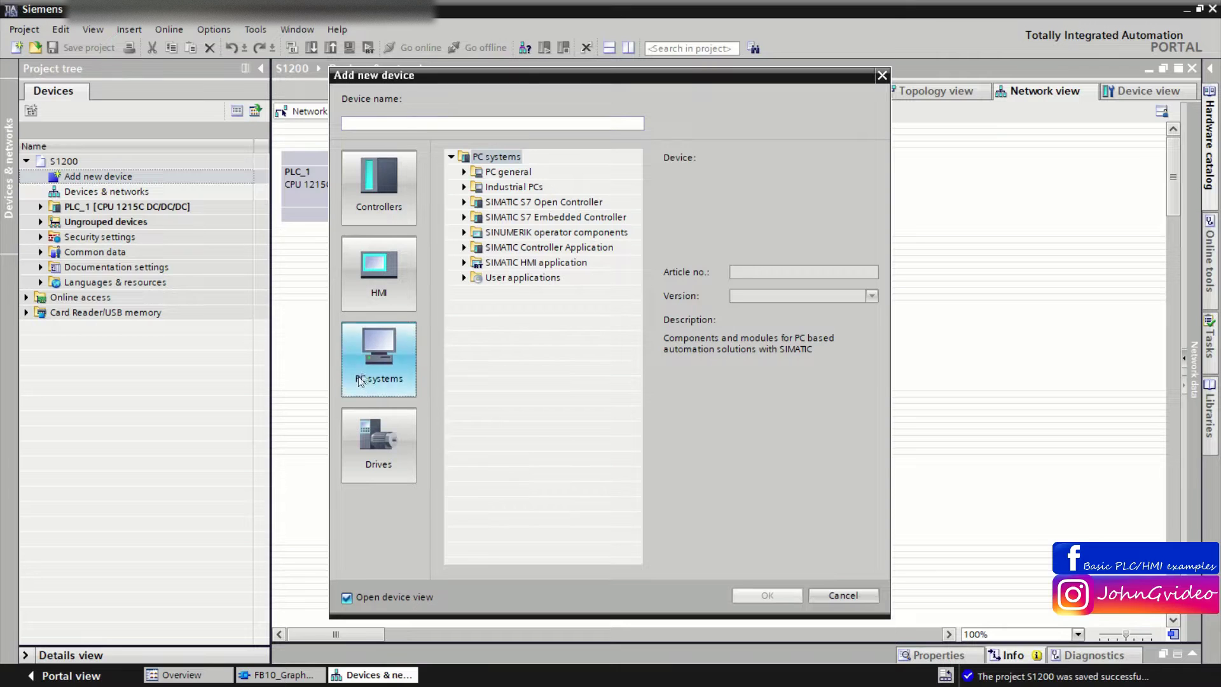
click(465, 264)
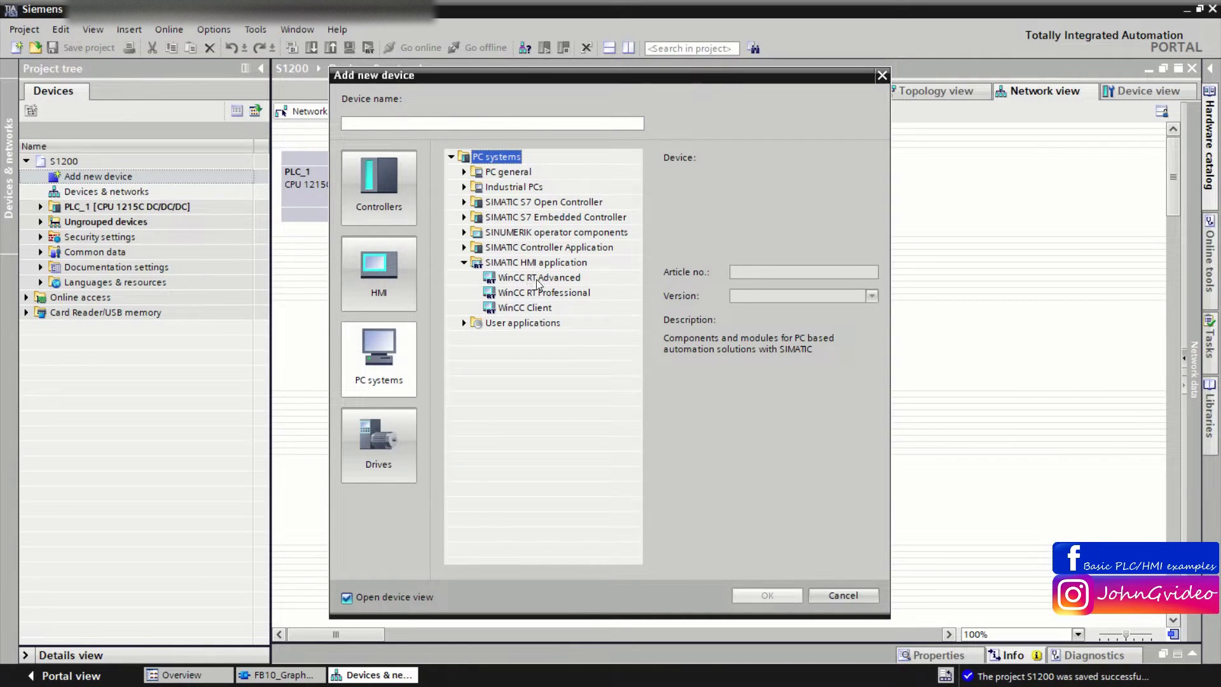
double_click(537, 278)
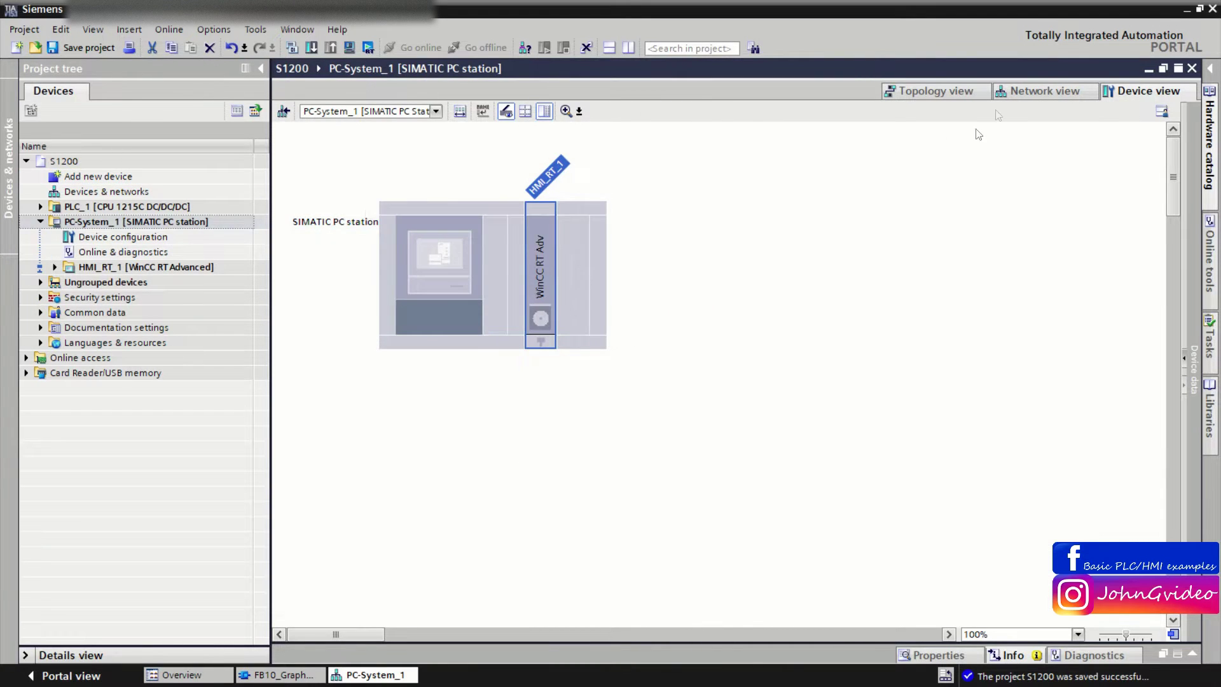
Insert a PROFINET/Ethernet IE general communications module into the slot beside the PC in the new PC station.
click(1019, 92)
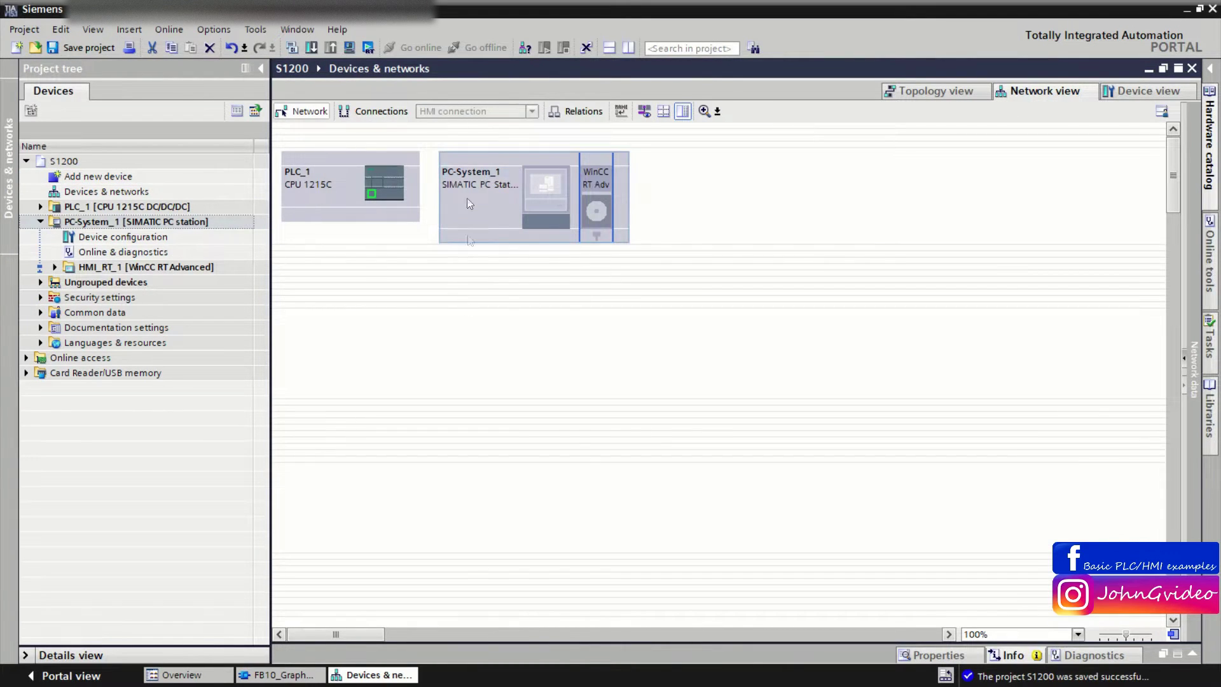
double_click(597, 185)
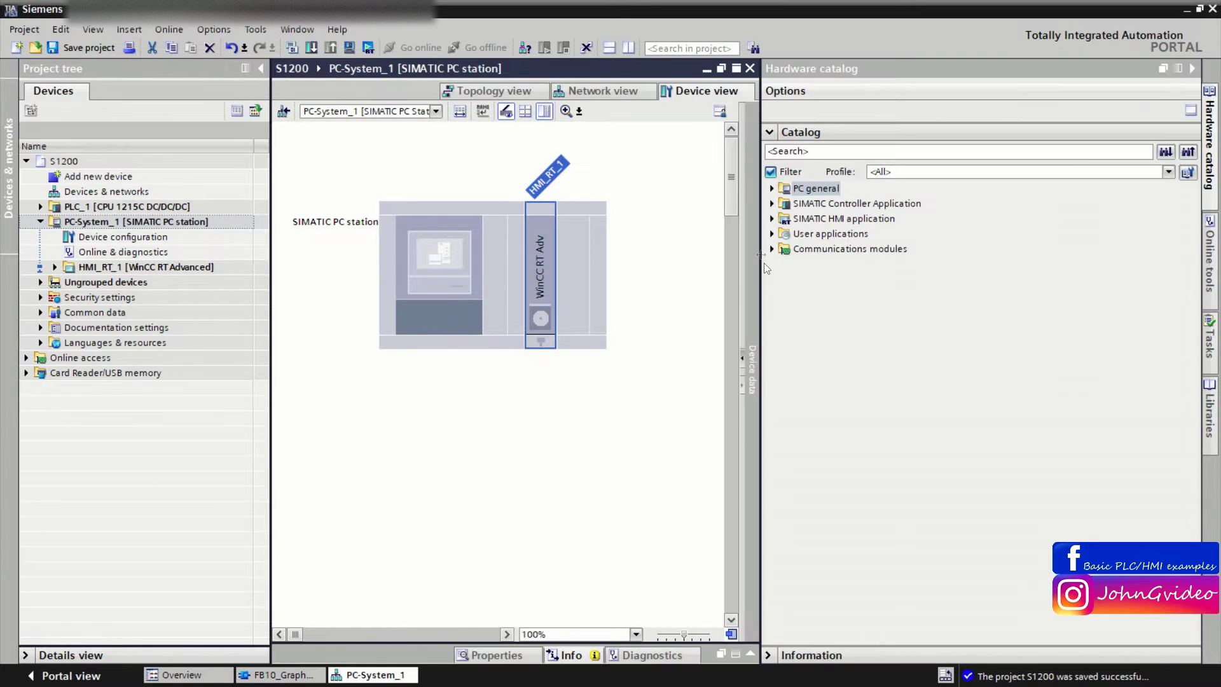
click(771, 249)
click(785, 264)
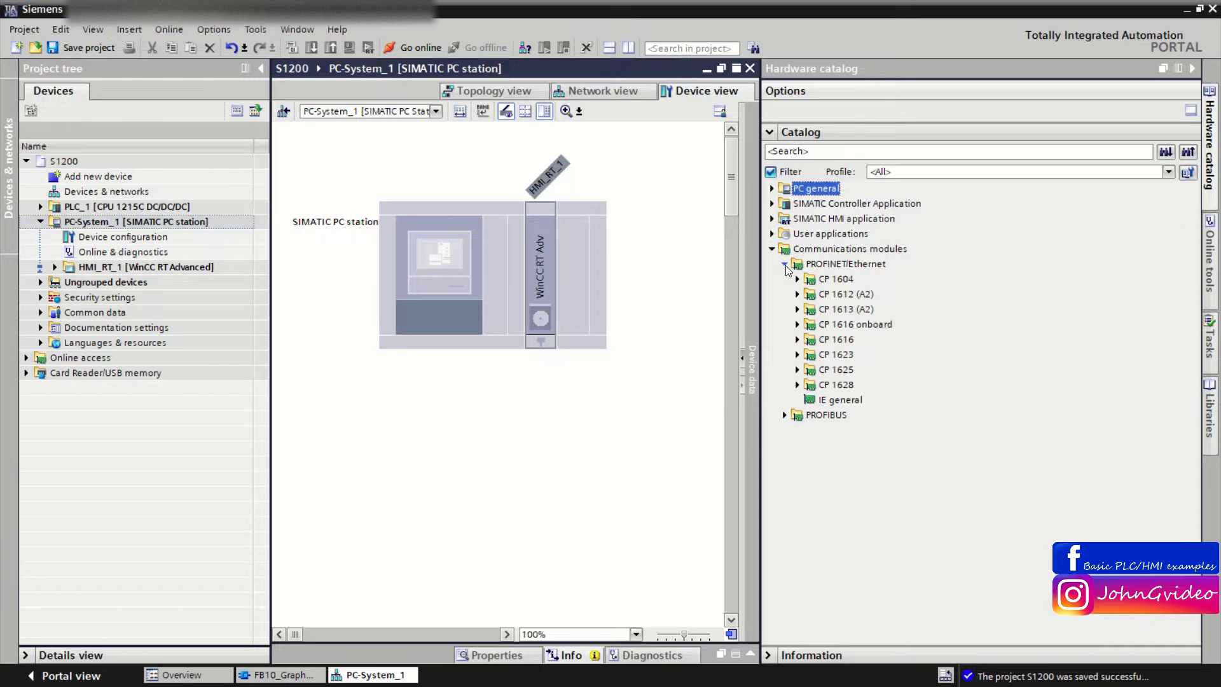
drag(828, 400, 500, 298)
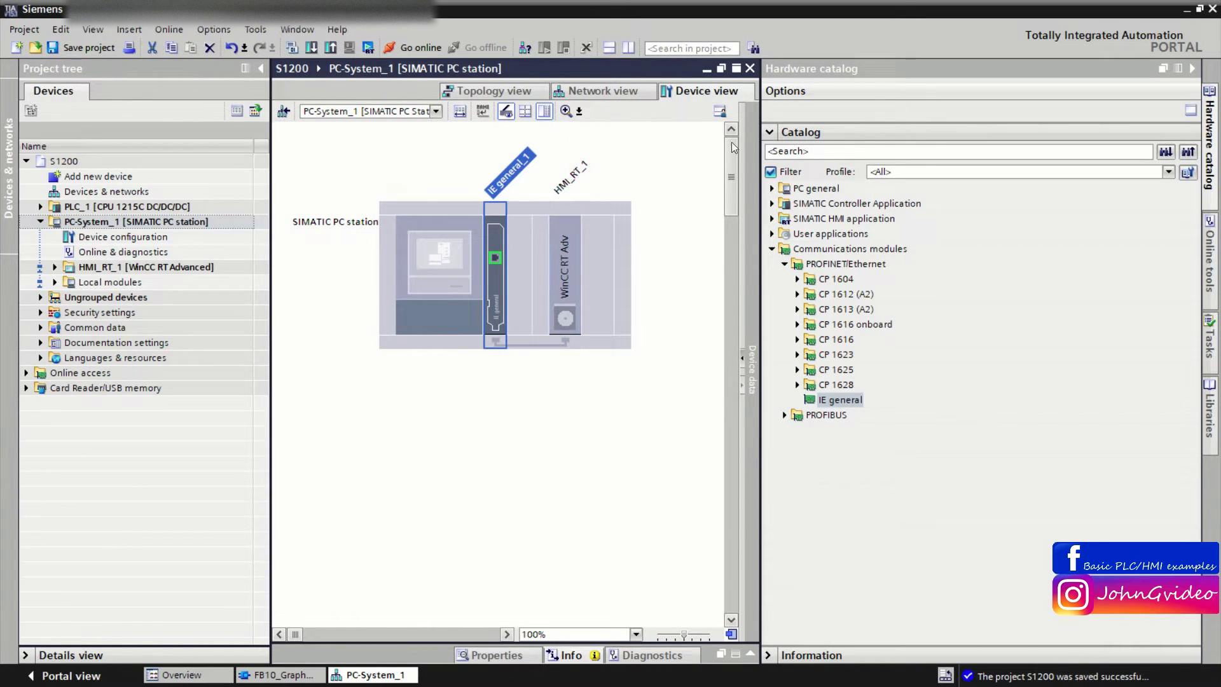
Set the IE general module's IP address to 192.168.0.95 and save the project.
right_click(501, 272)
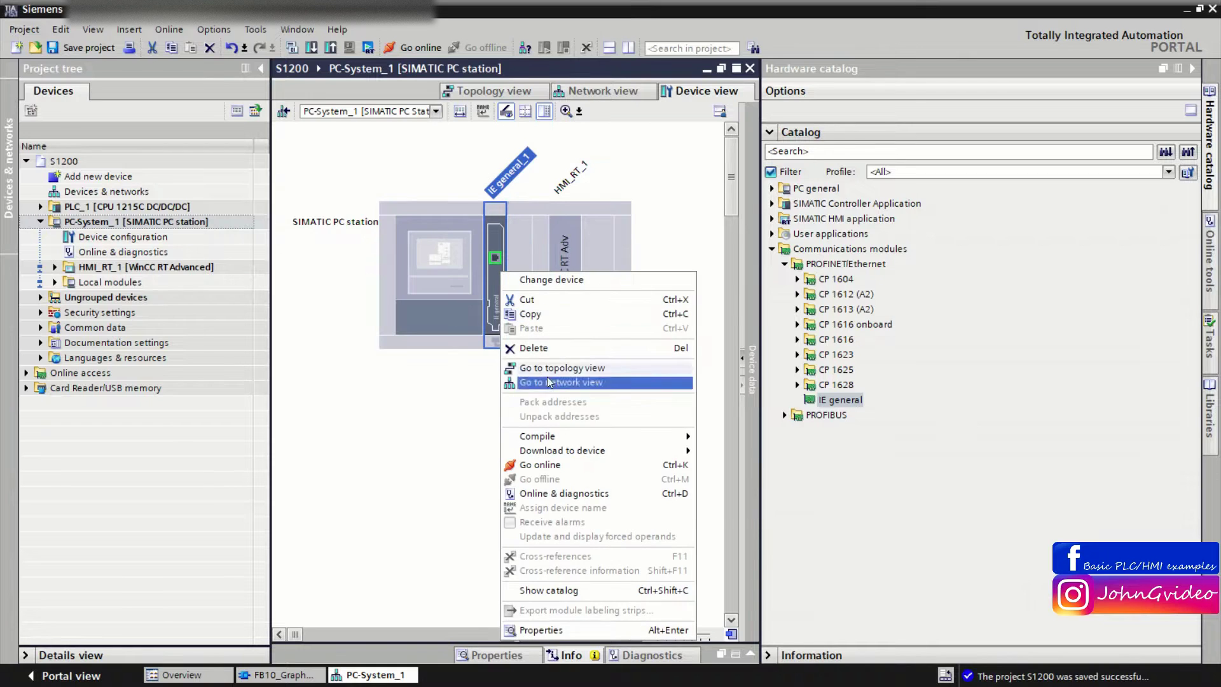
click(540, 629)
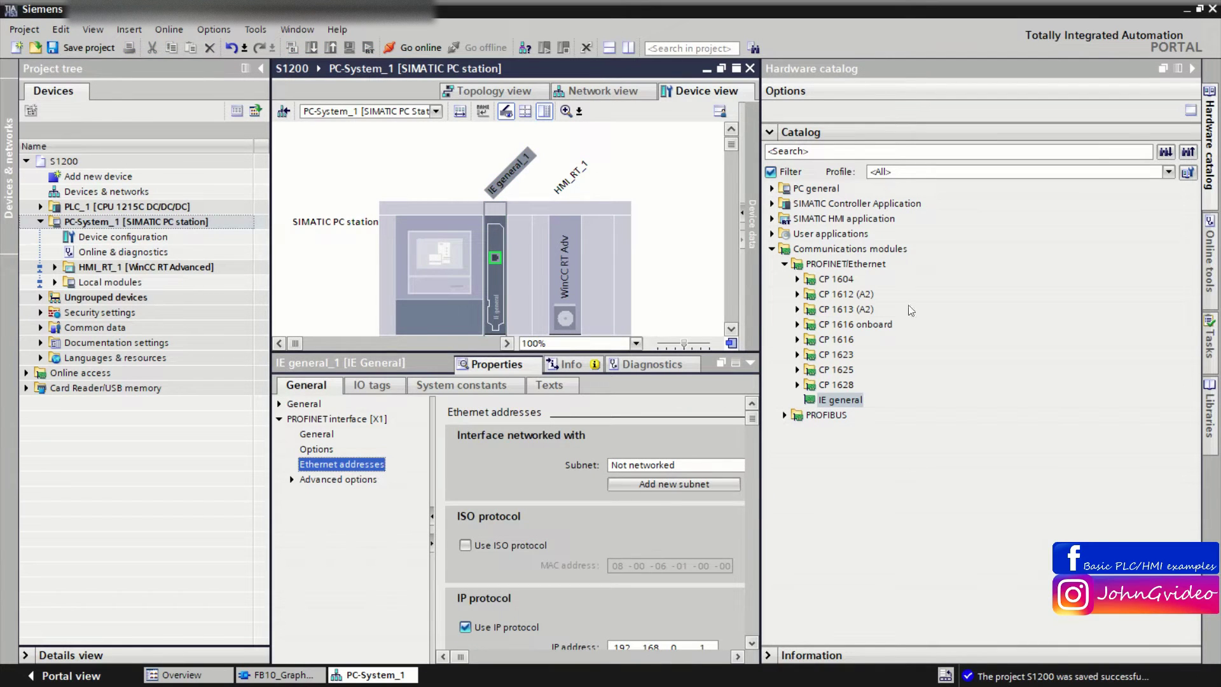
click(1193, 68)
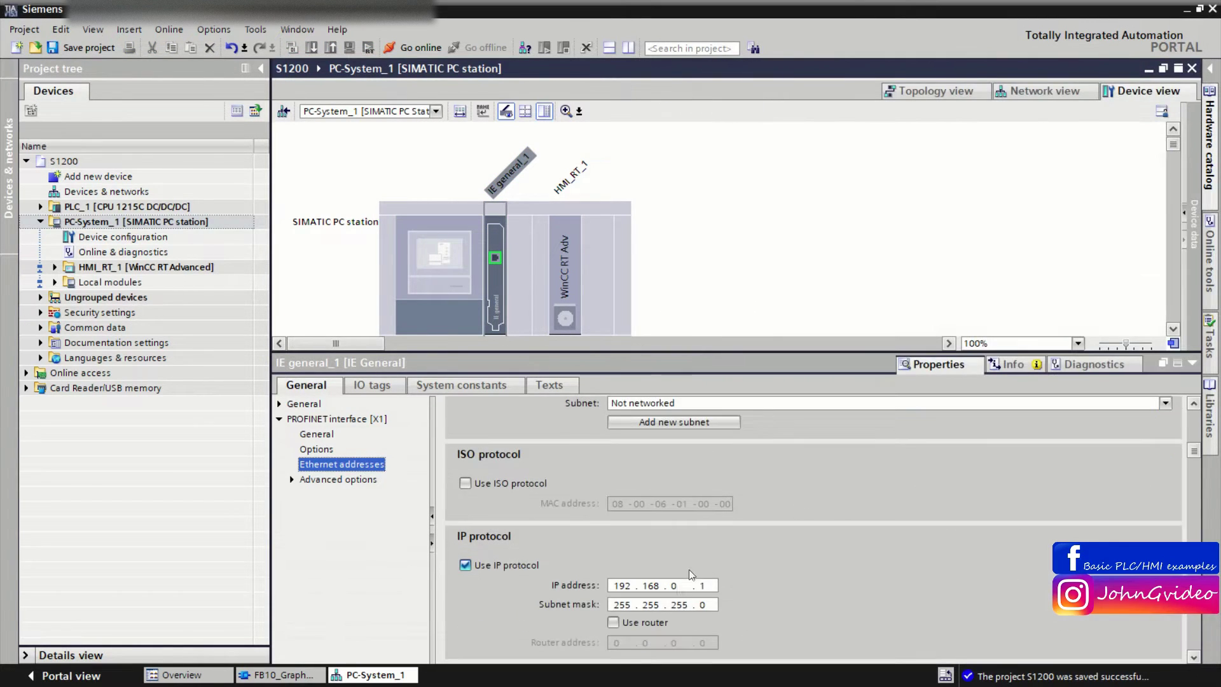
double_click(699, 586)
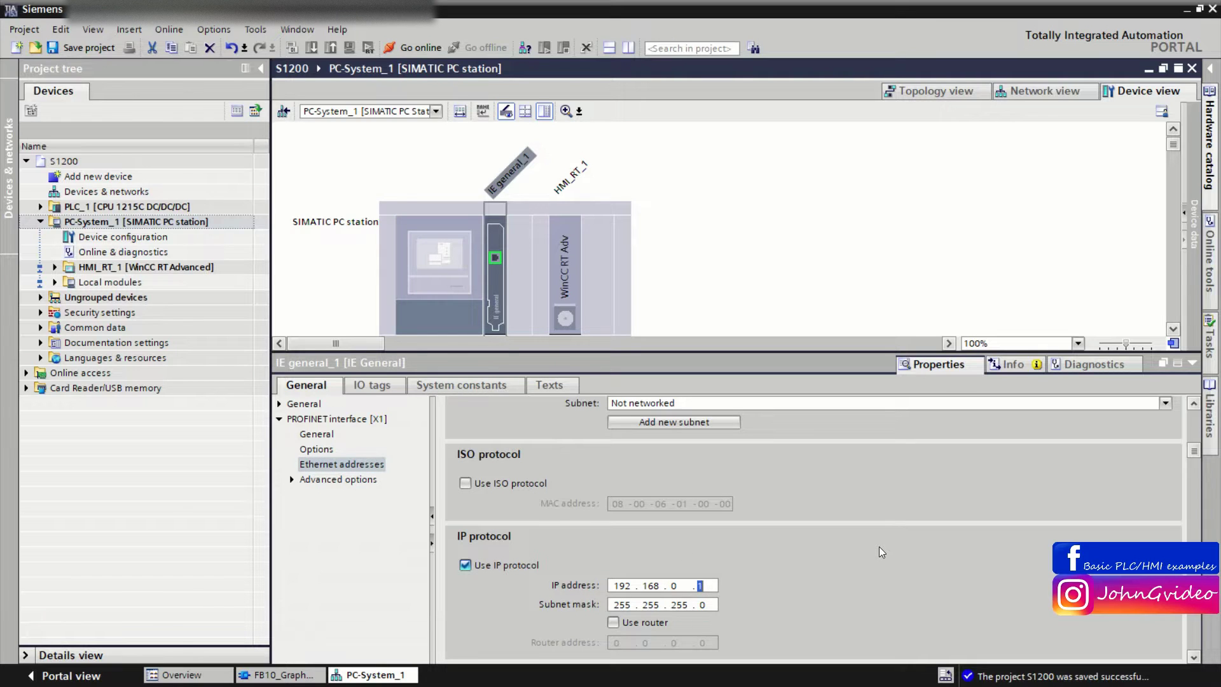
text(95)
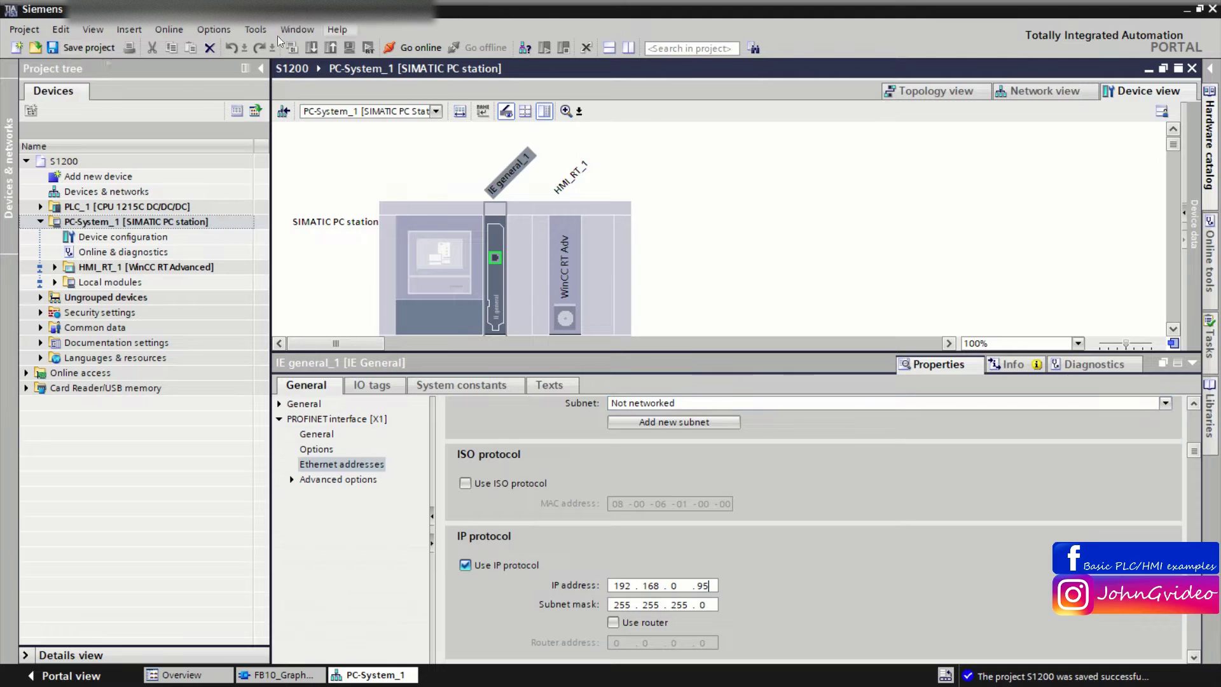
click(77, 48)
click(1195, 363)
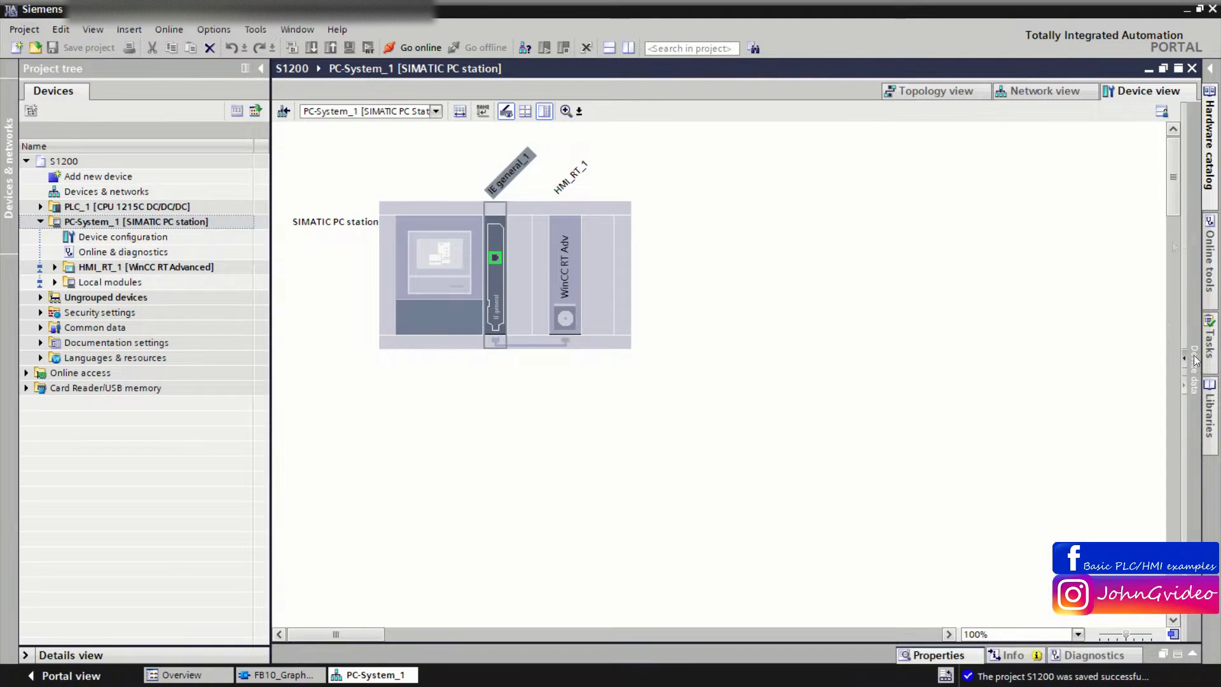
Create an HMI connection between the PC station's IE module and PLC_1, save the project, and close the network editor.
click(1032, 89)
click(1026, 120)
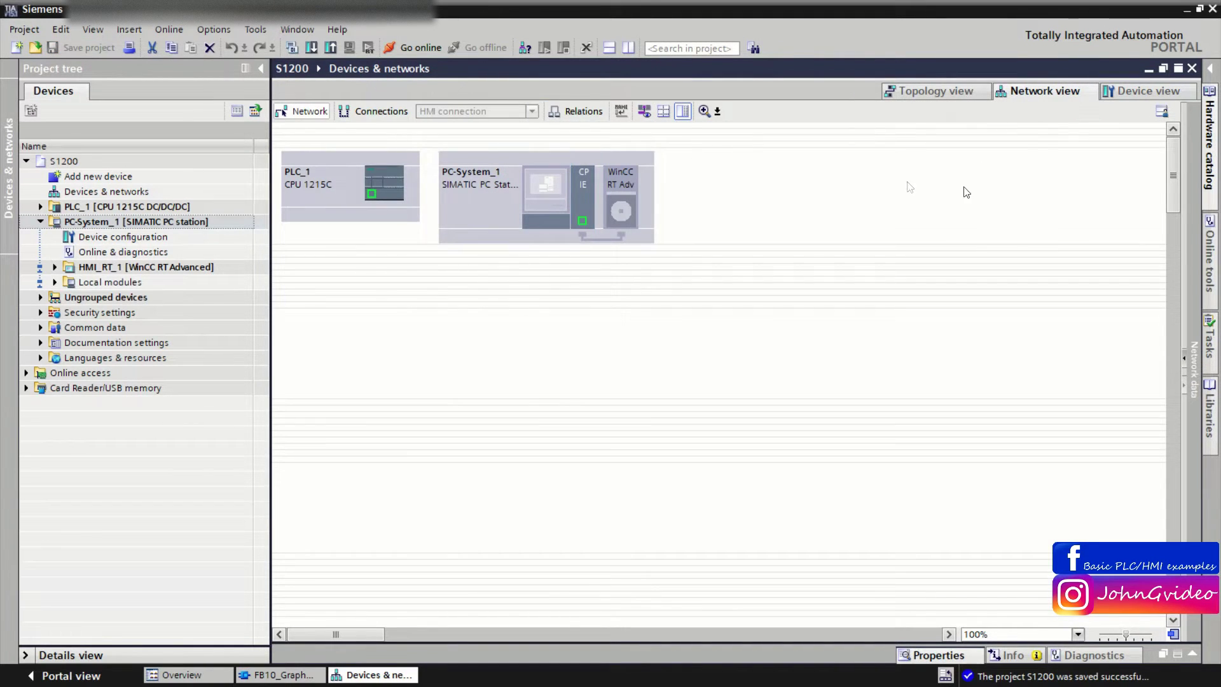
click(374, 112)
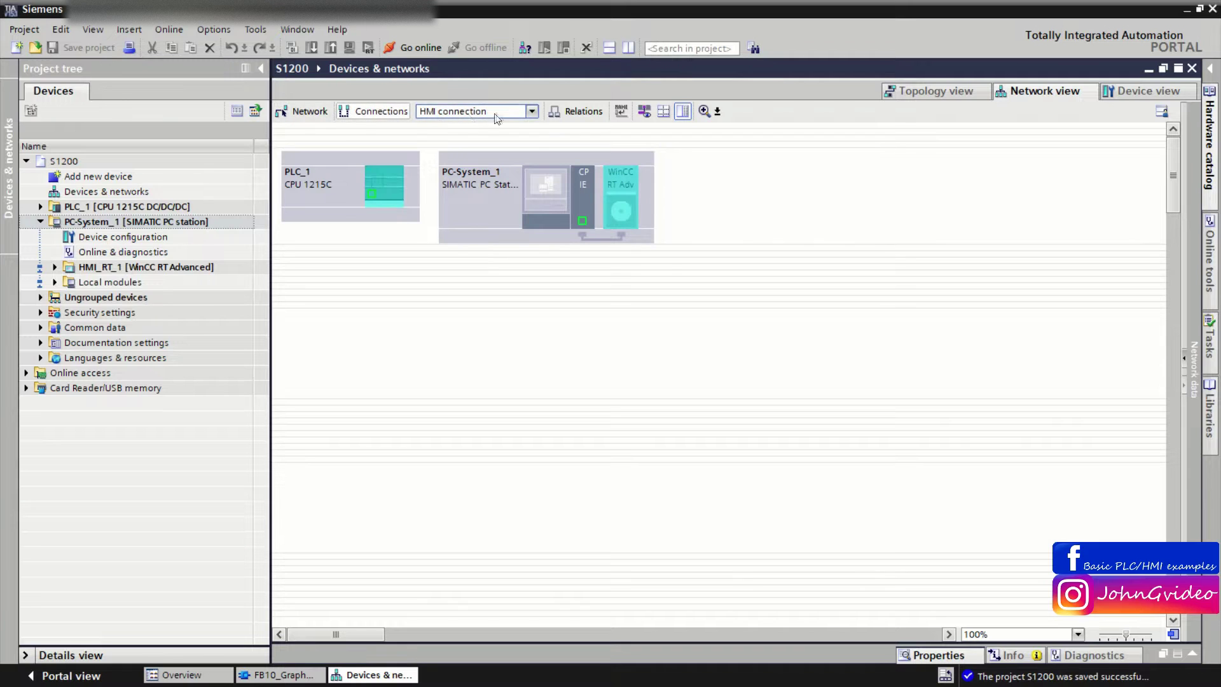
click(497, 117)
click(462, 129)
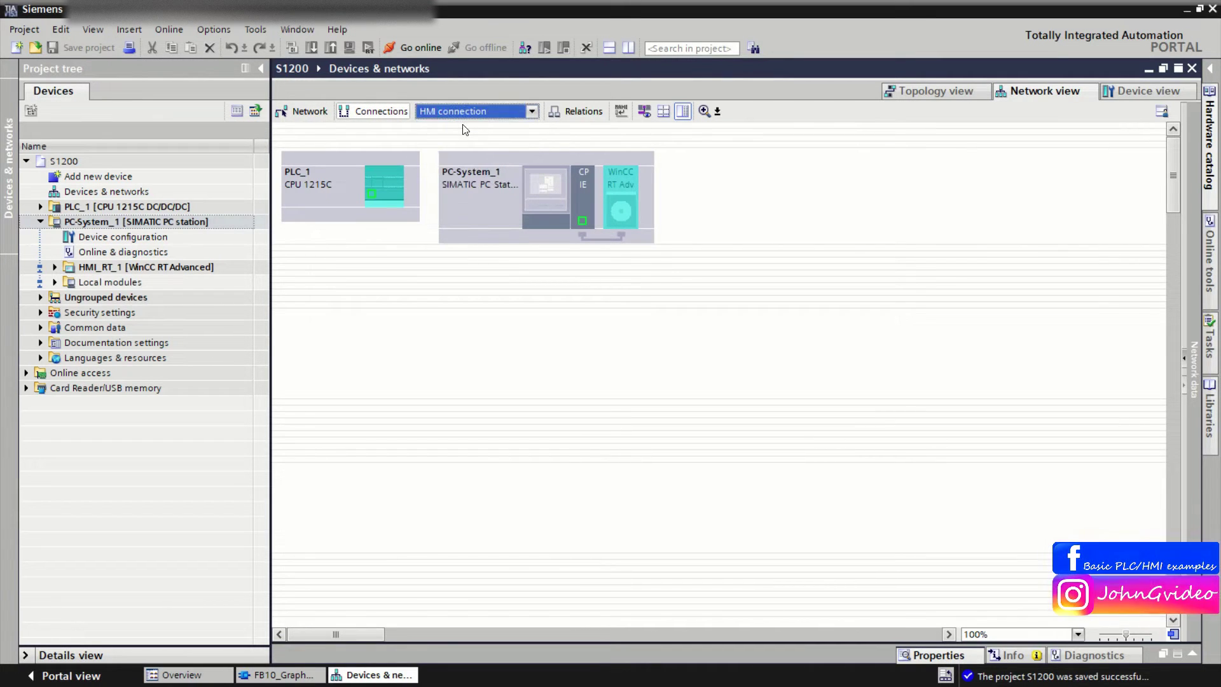
drag(584, 224, 369, 198)
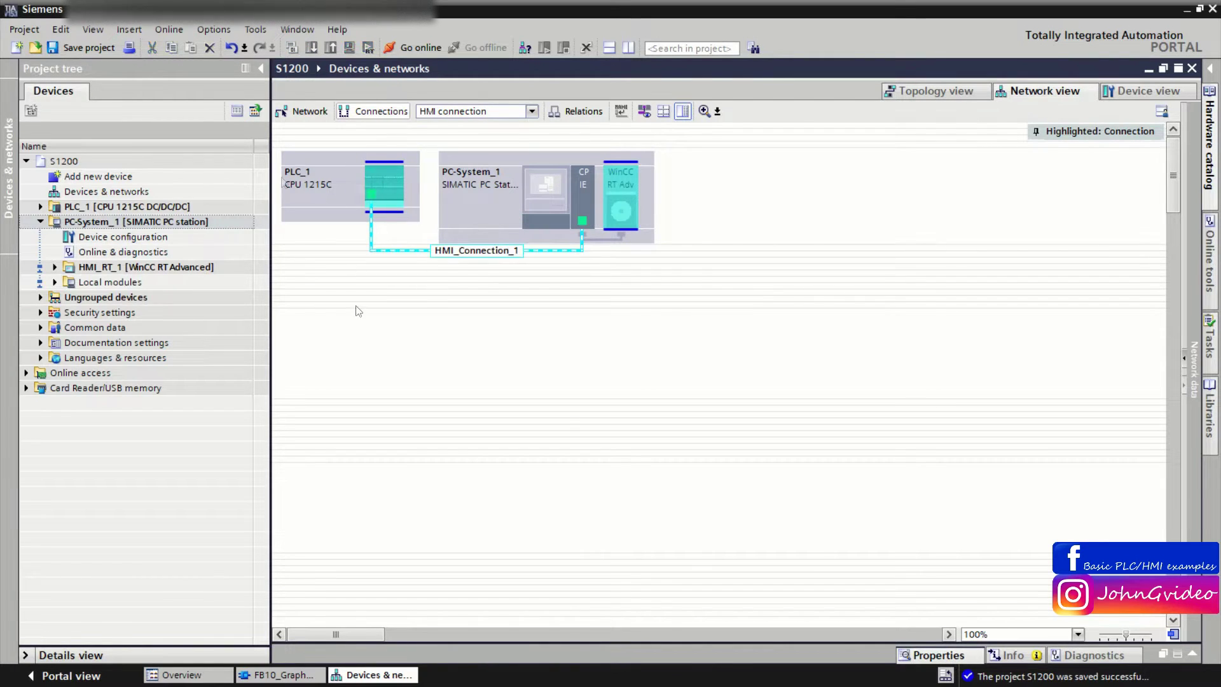
click(79, 49)
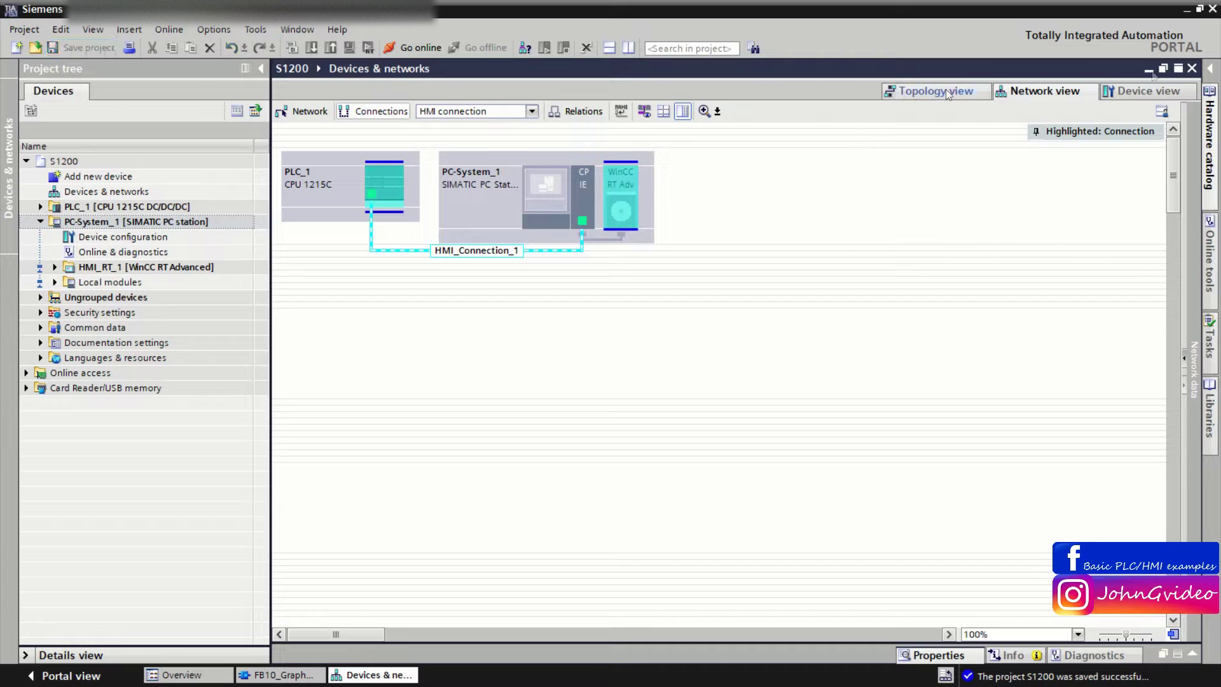
click(1192, 68)
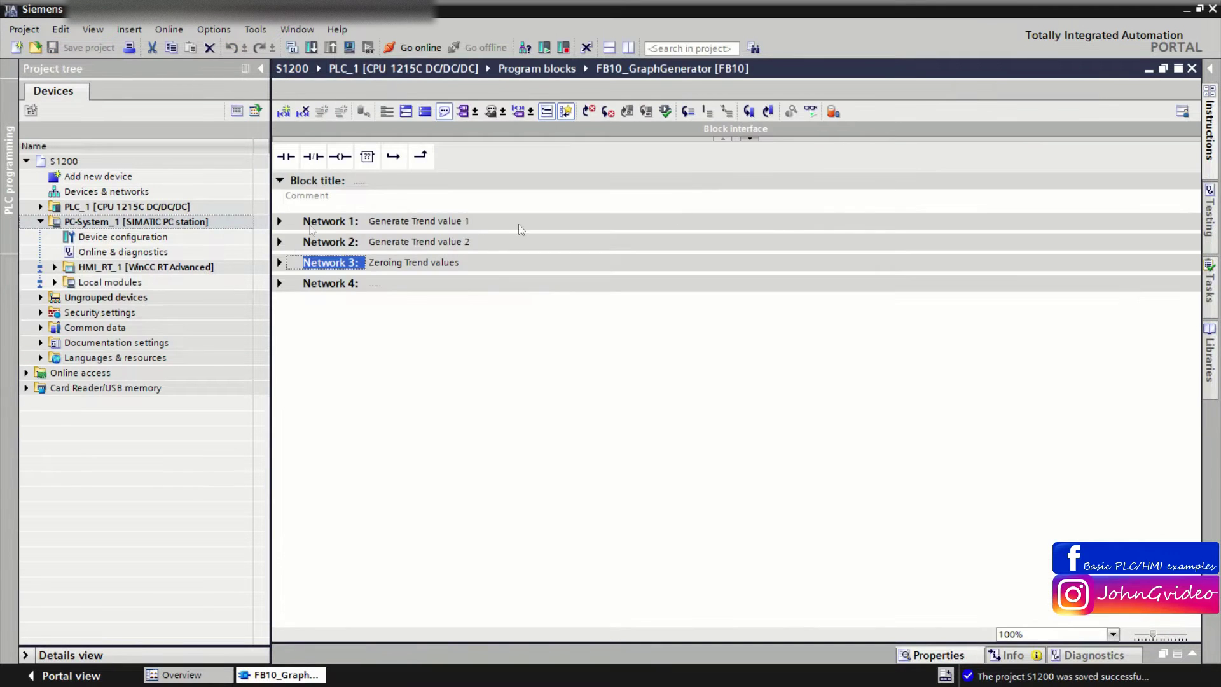
Start a hardware and software (only changes) download of PLC_1 and search for compatible target devices over PN/IE.
click(86, 208)
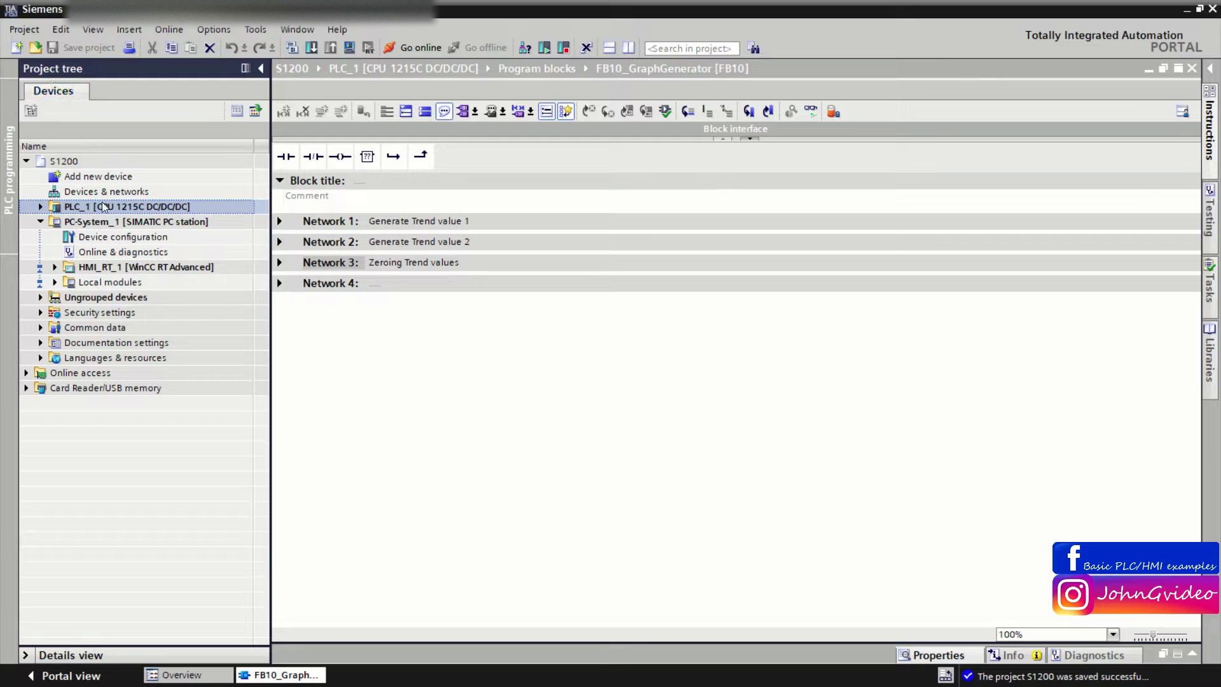
right_click(103, 206)
mouse_move(229, 414)
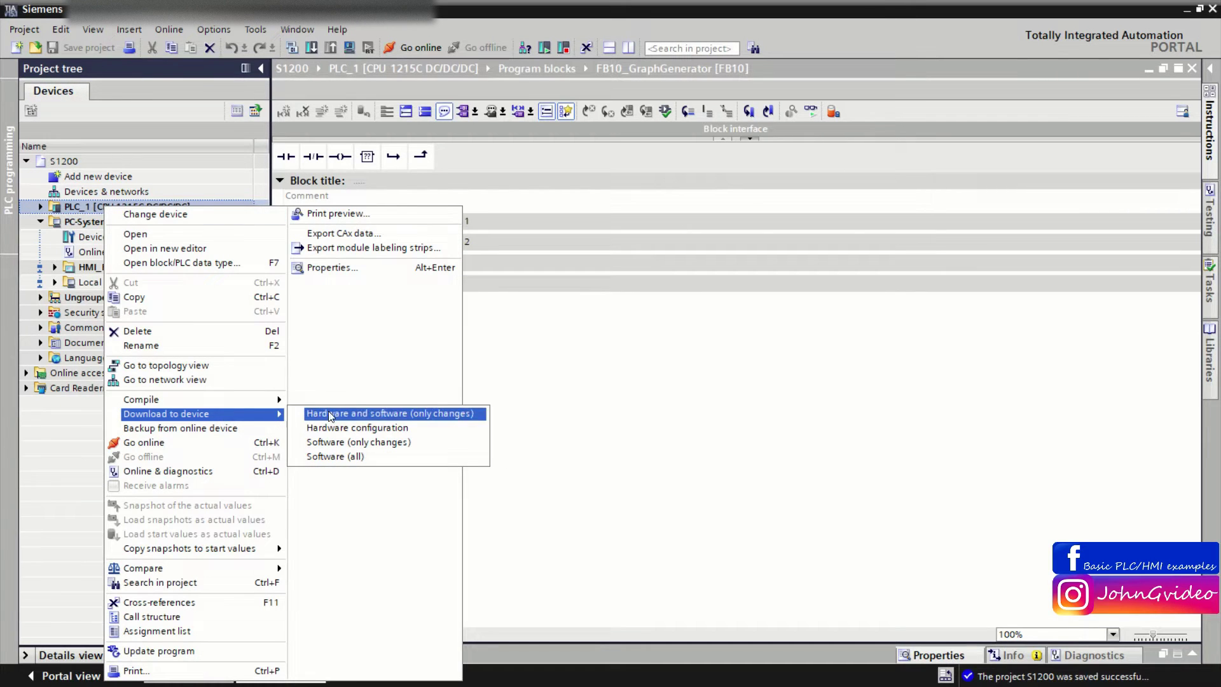
click(353, 414)
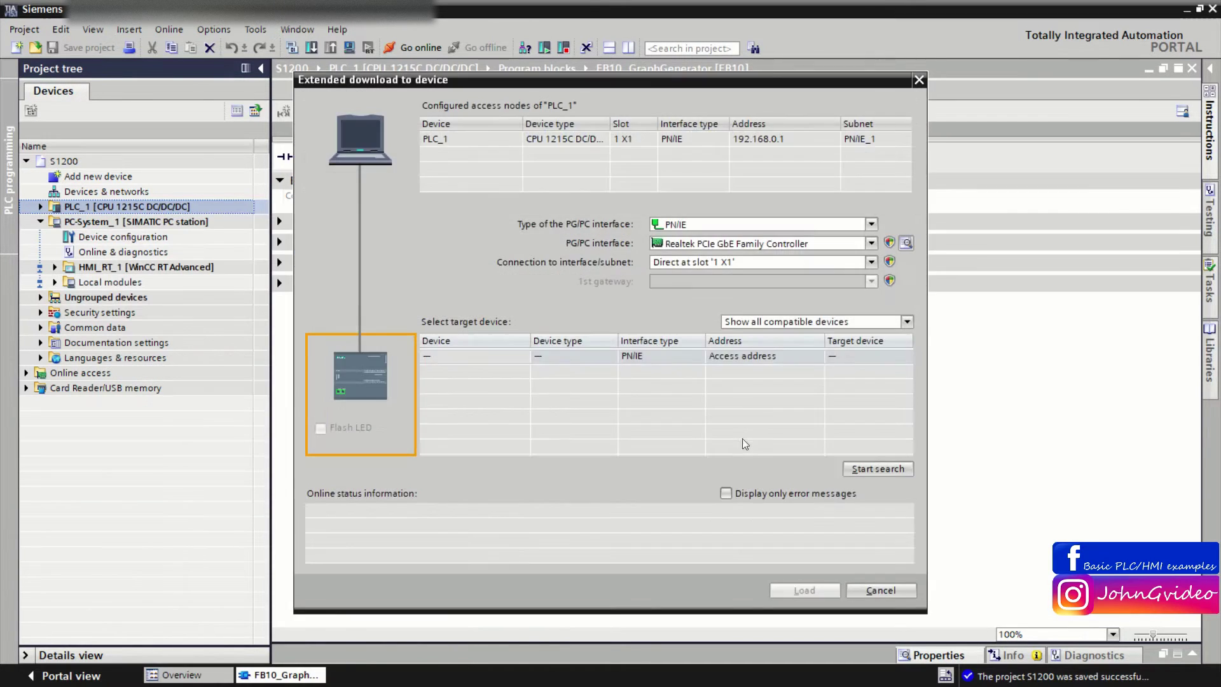
click(877, 469)
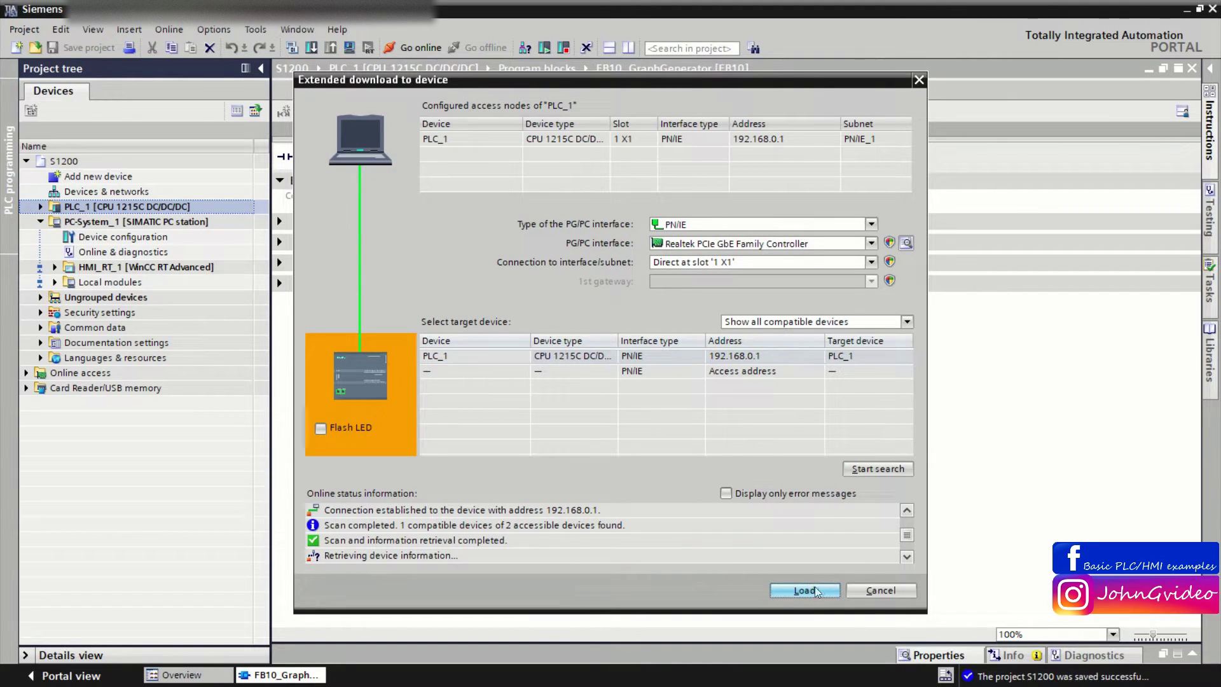
Load the configuration to PLC_1 at 192.168.0.1, finish the download, and save the project.
key(Return)
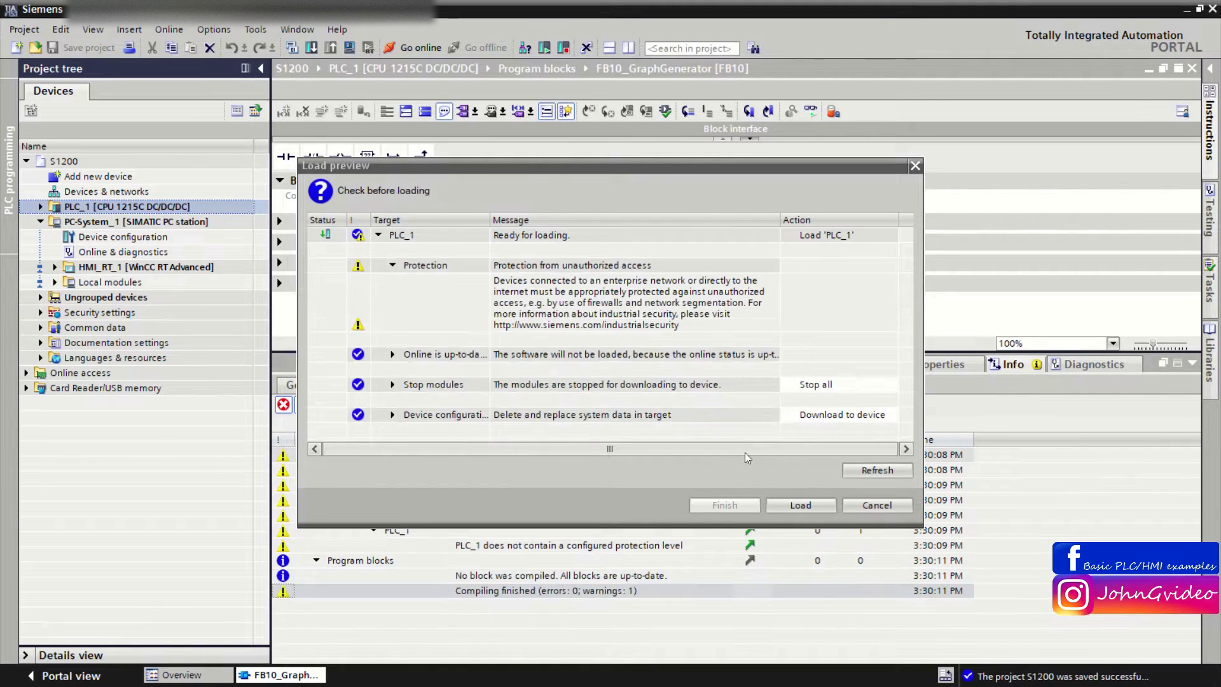
click(795, 505)
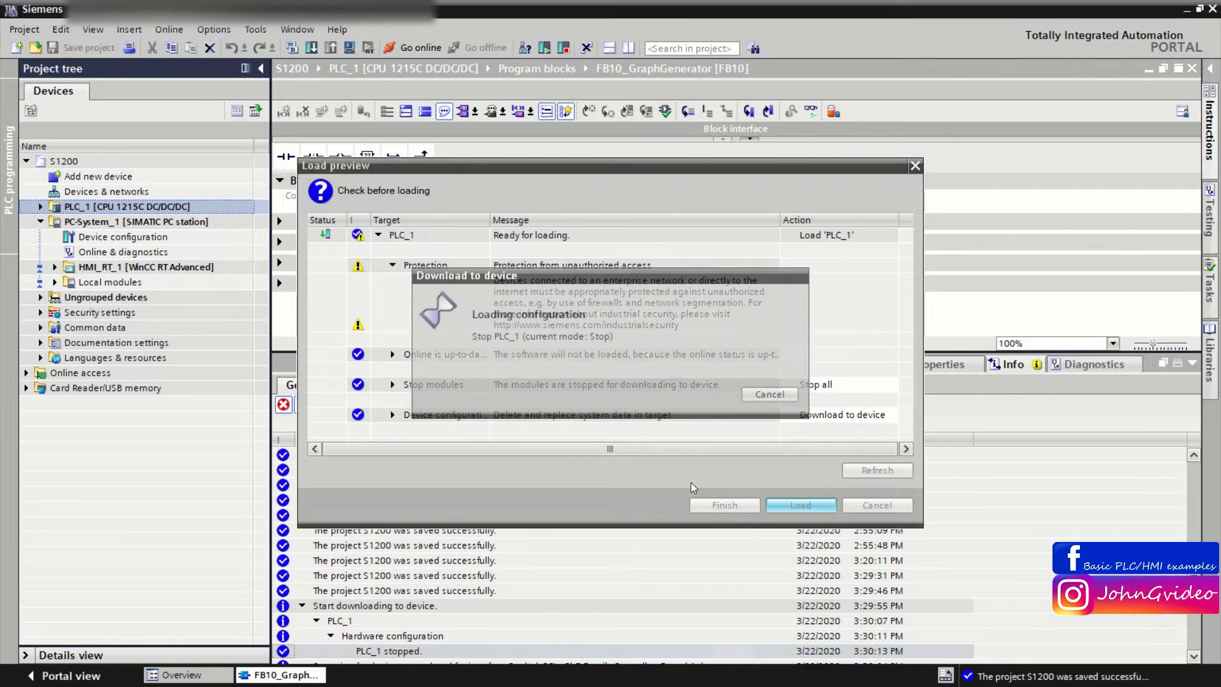
click(725, 507)
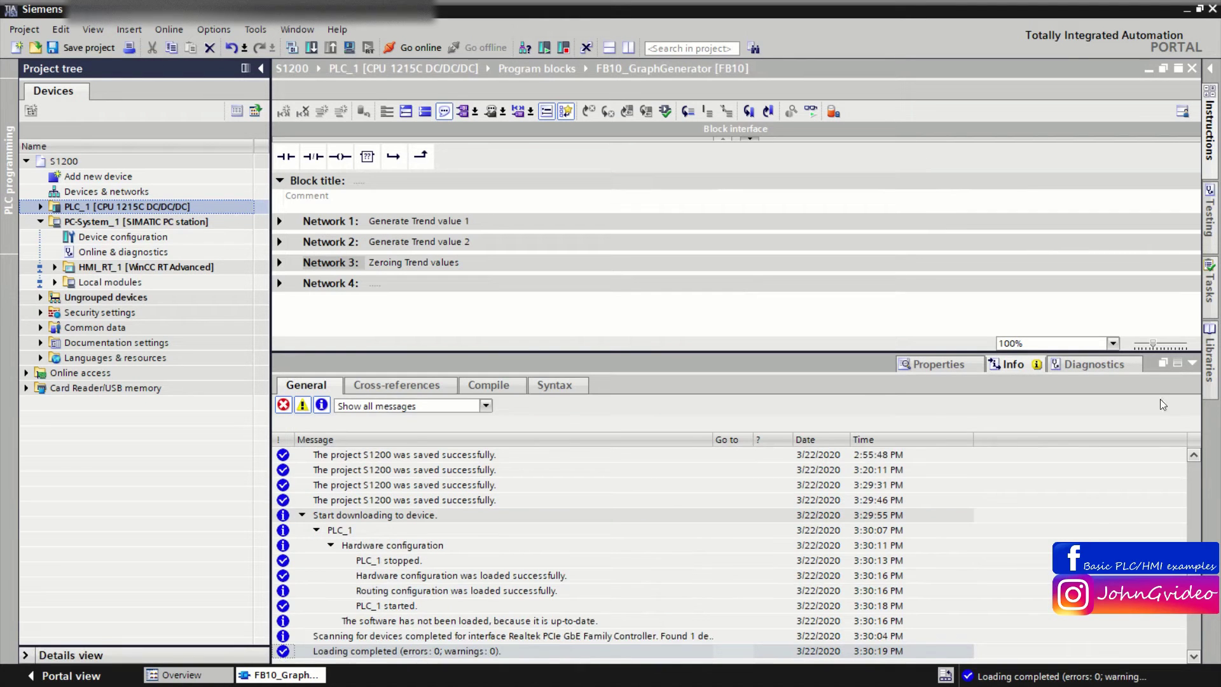
click(1191, 362)
key(ctrl+s)
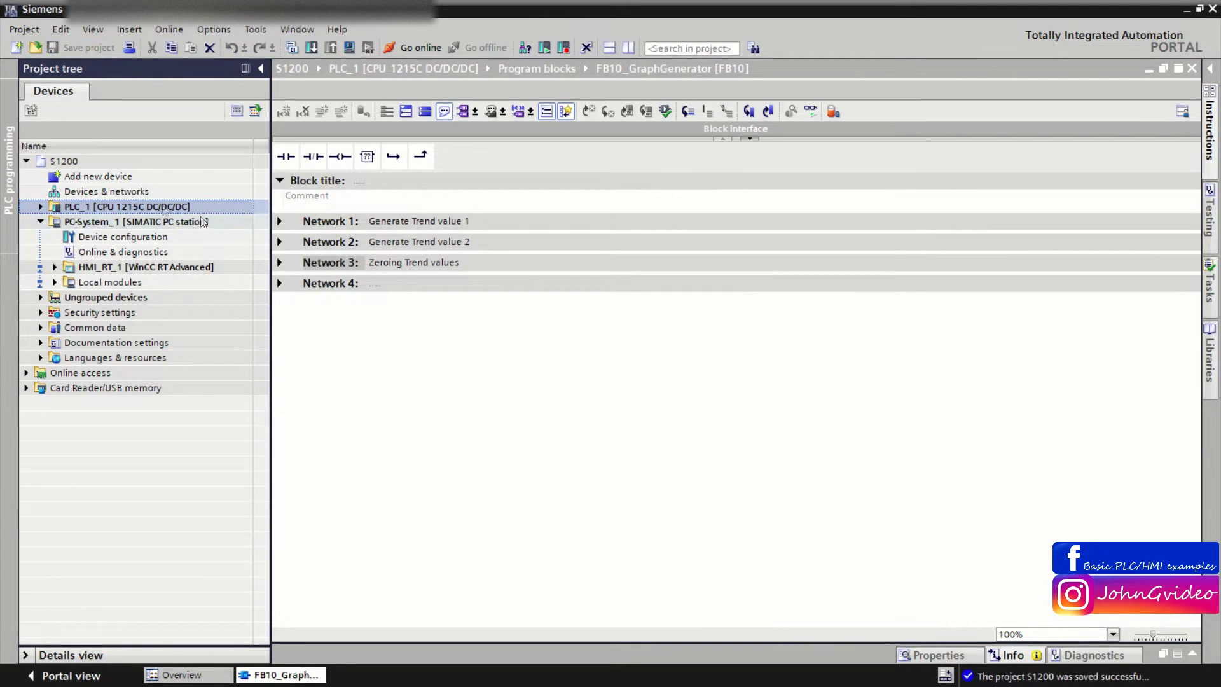
Add a new screen under HMI_RT_1 and rename it Fx trend screen.
click(56, 268)
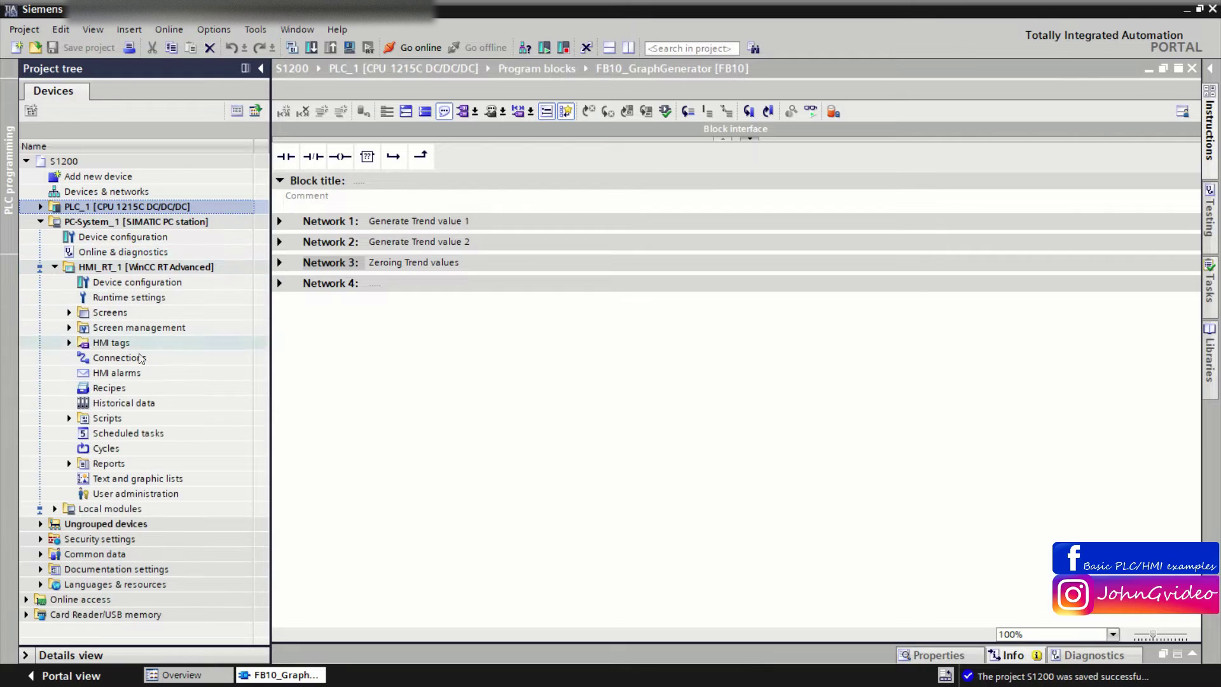
click(69, 313)
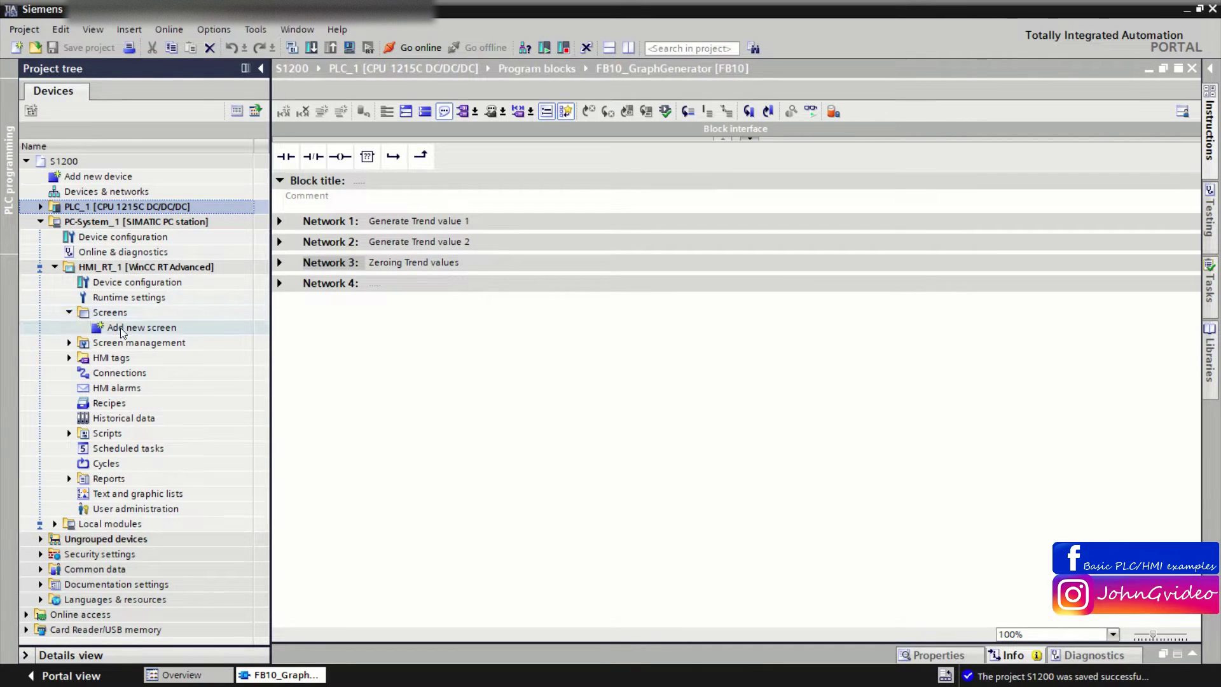
double_click(141, 327)
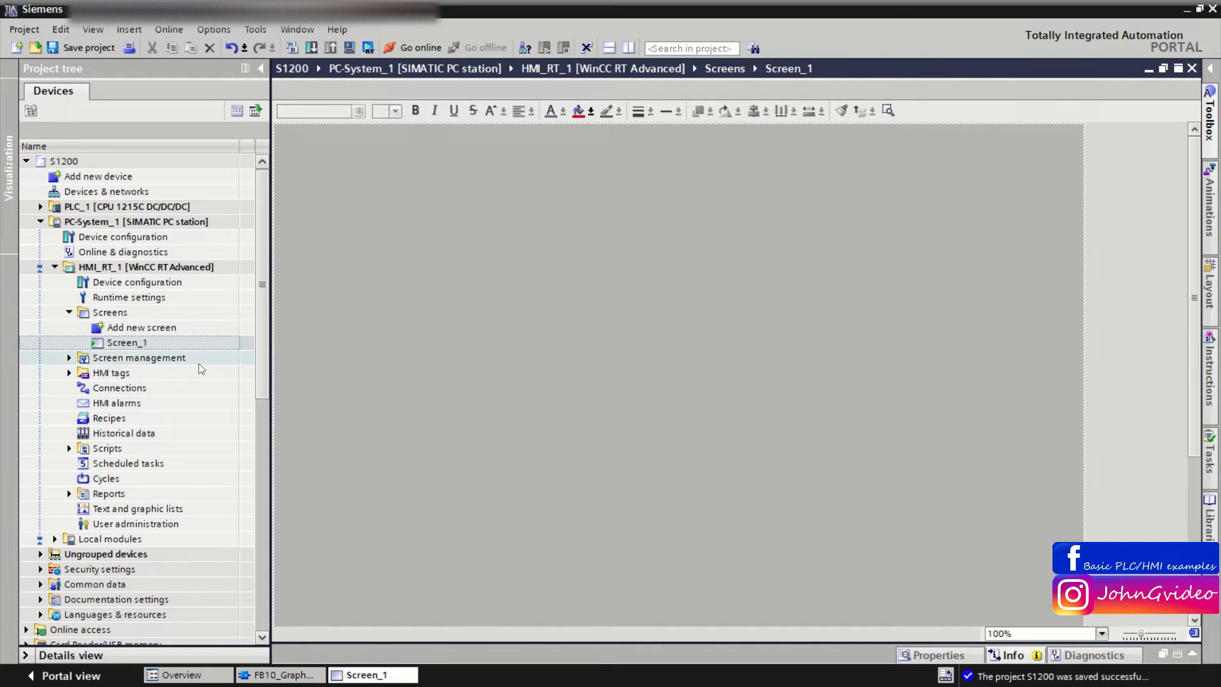
click(124, 343)
click(123, 344)
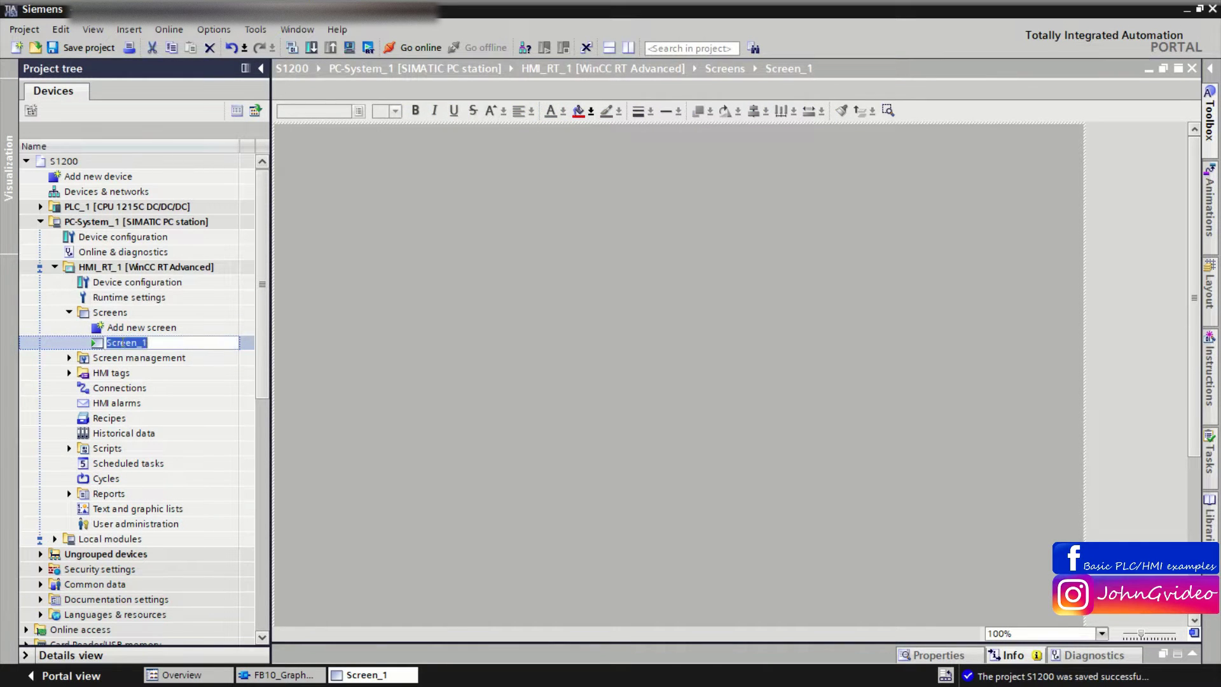
text(Fx trend scr)
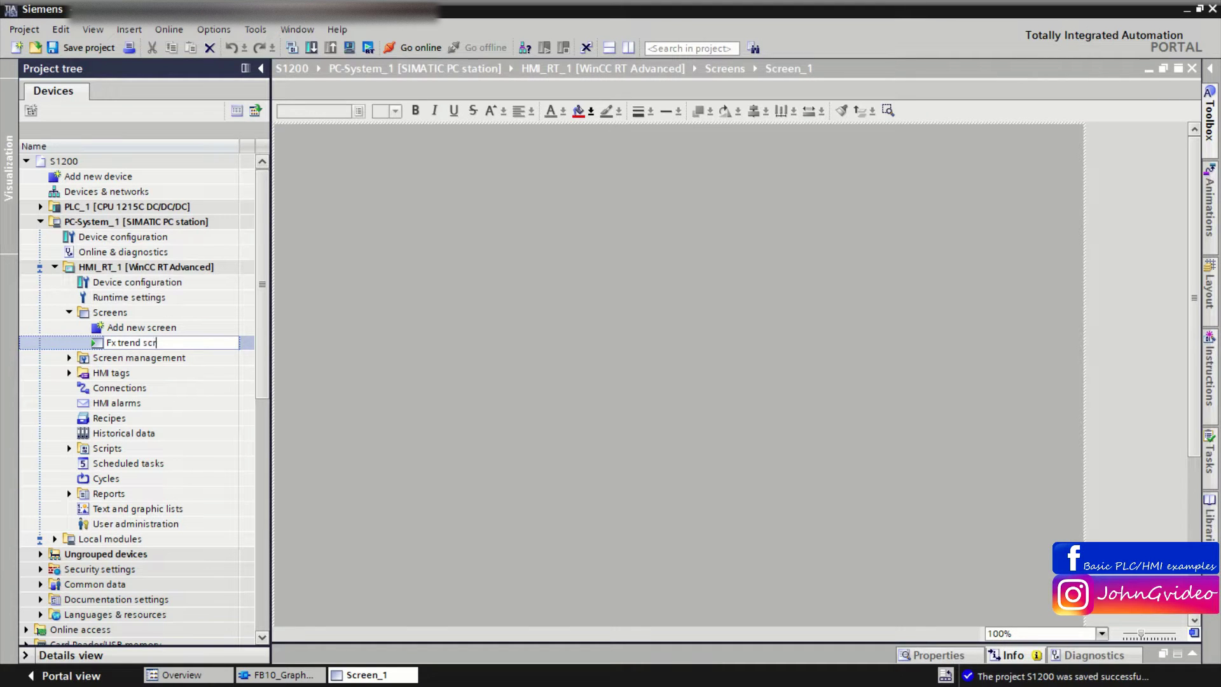
text(een)
click(523, 343)
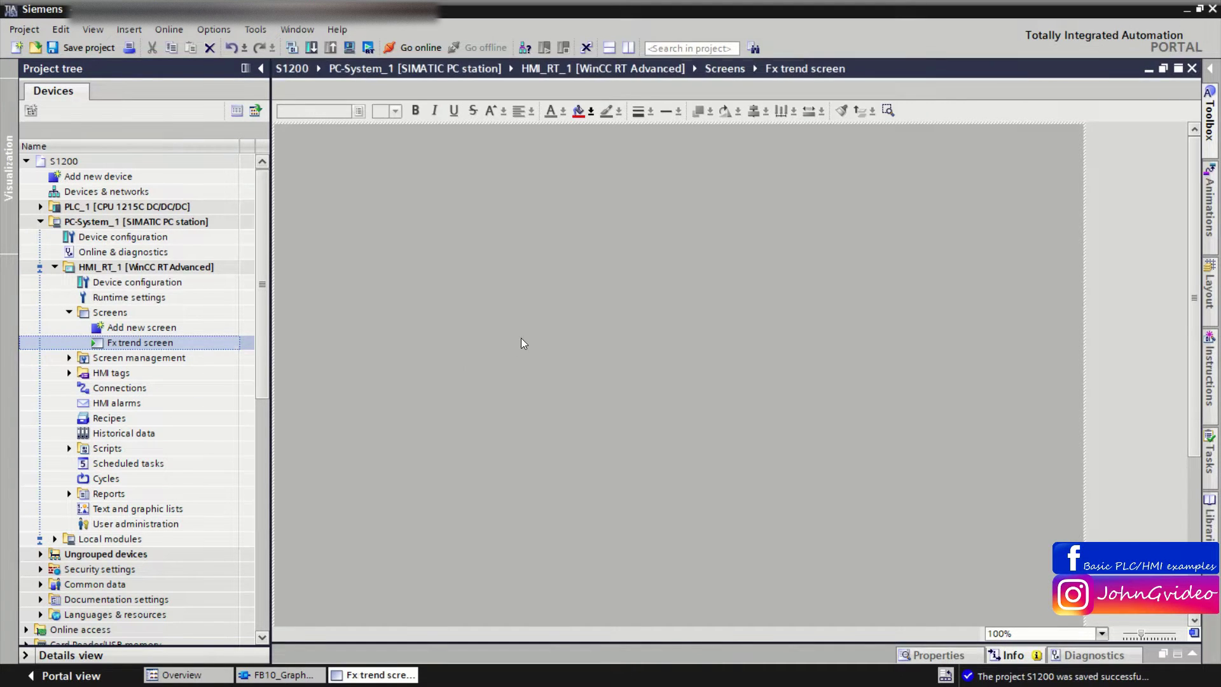
Place an f(x) trend view control in the upper-left area of the Fx trend screen.
click(1212, 70)
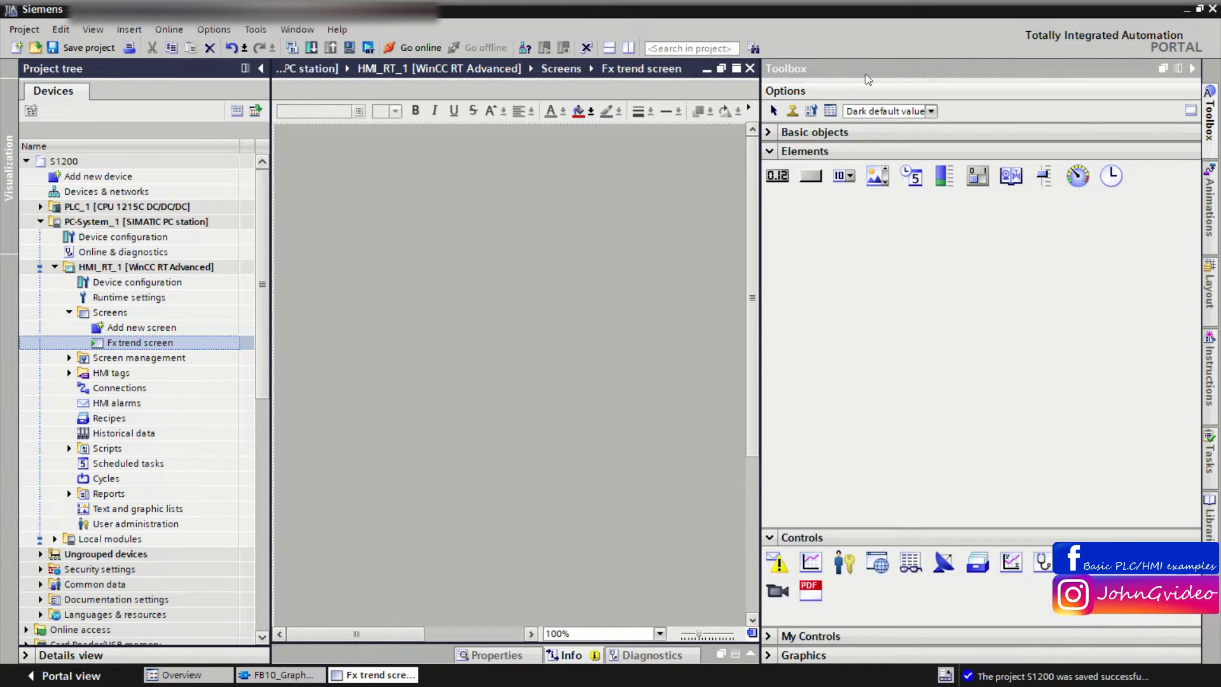
click(771, 152)
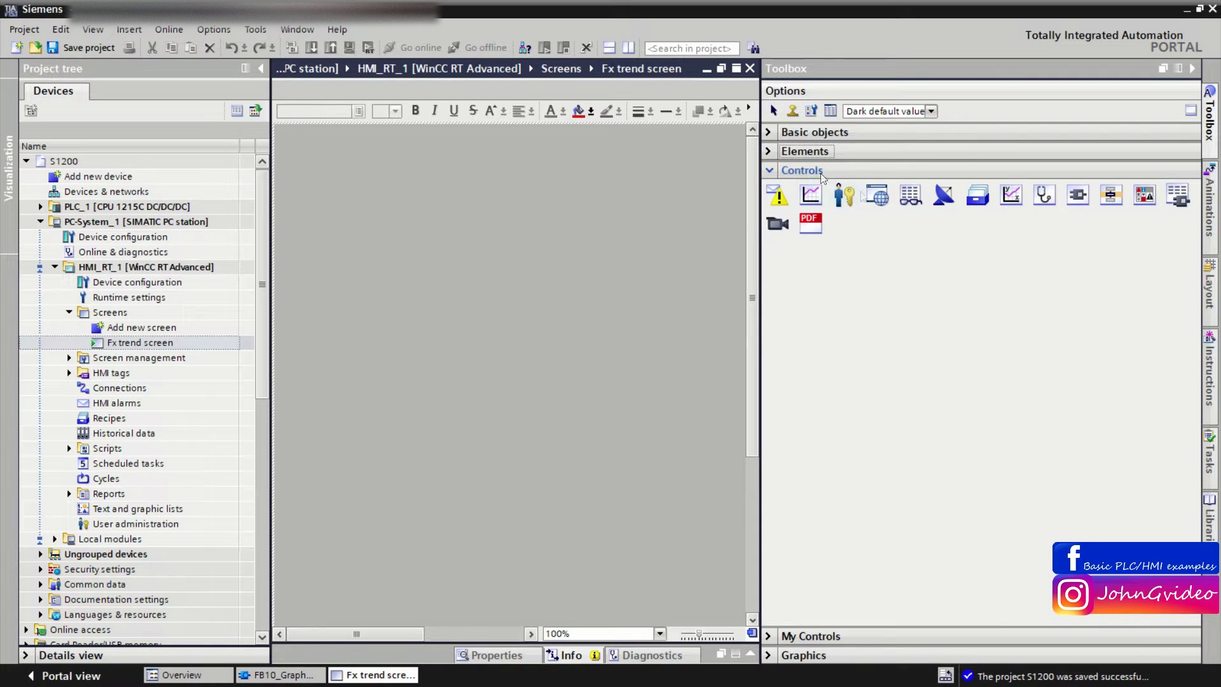
click(1010, 198)
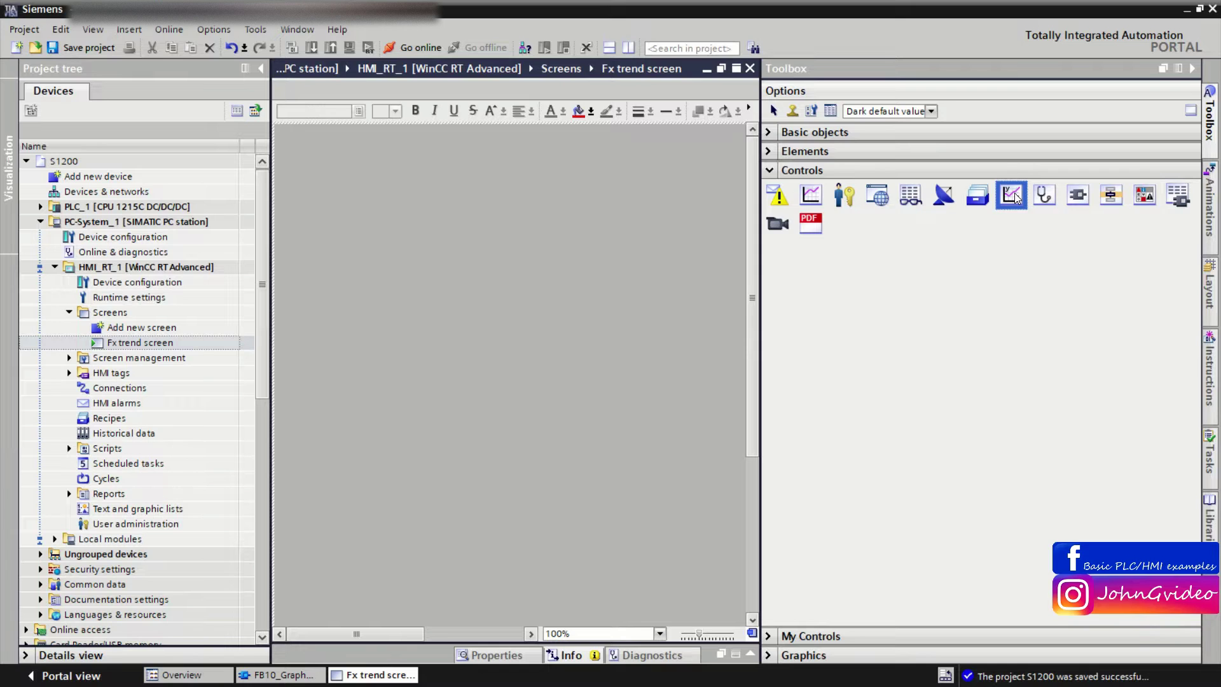
drag(957, 206, 532, 260)
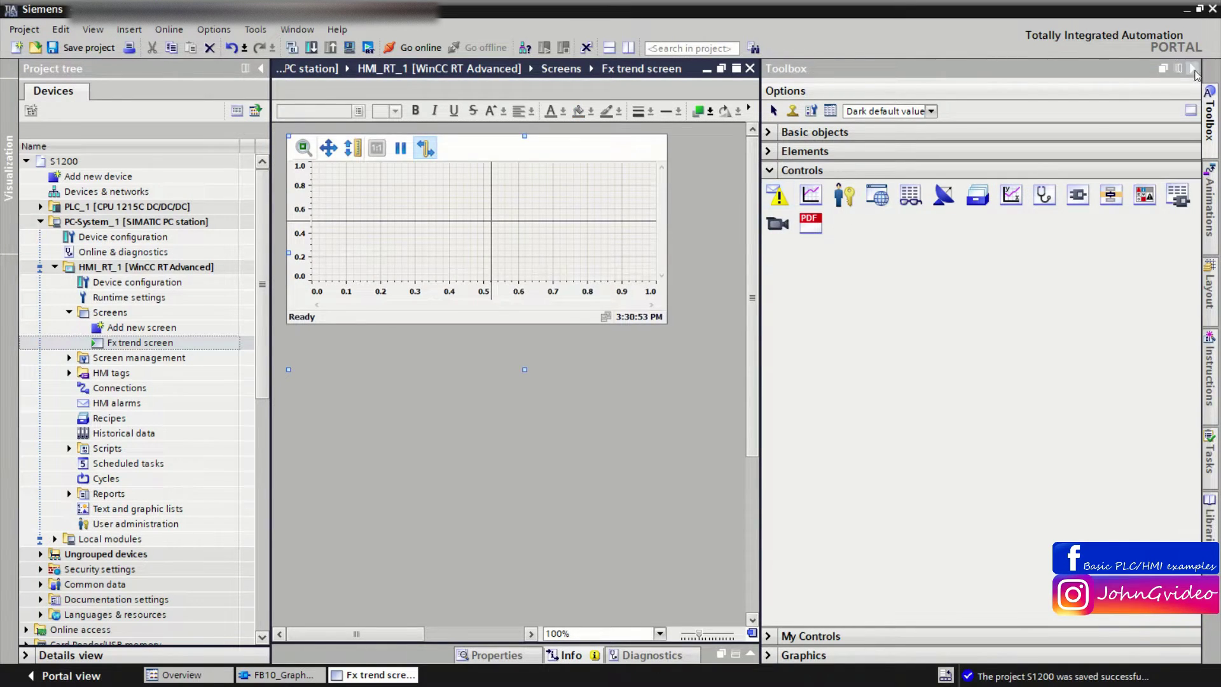
click(1191, 69)
click(924, 288)
Set HMI_RT_1's screen resolution to 1920x1080 in its runtime settings, save the project, and close the settings.
scroll(919, 281, down, 1)
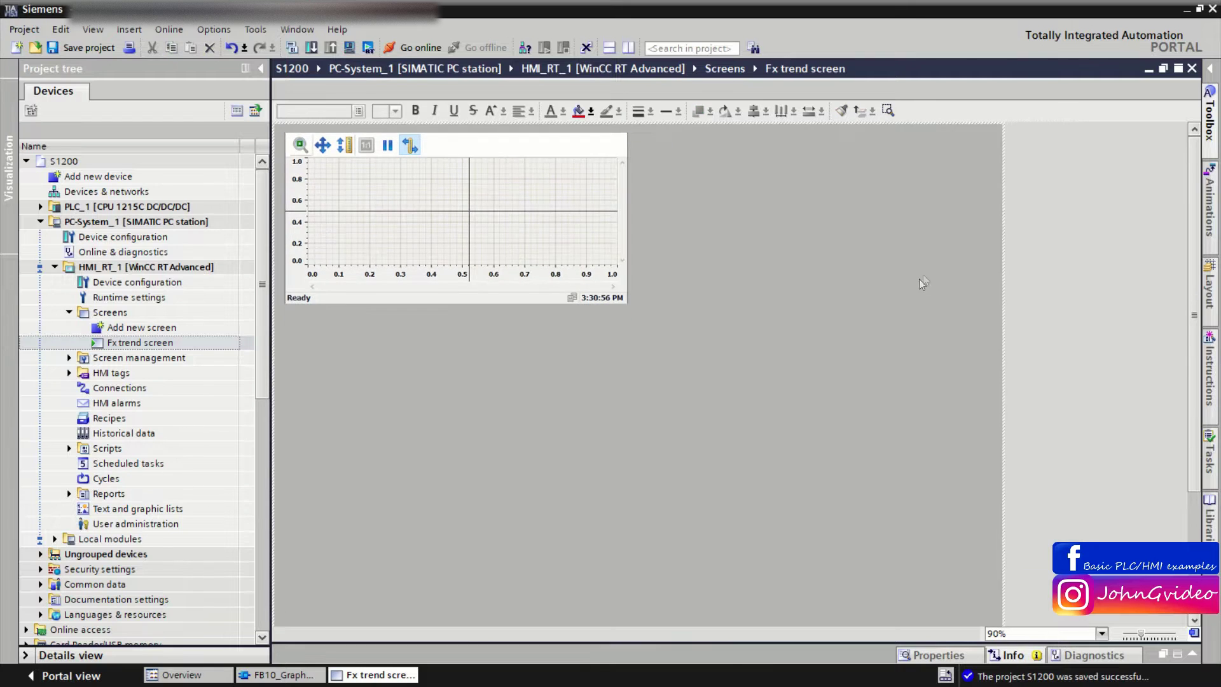
scroll(903, 284, down, 1)
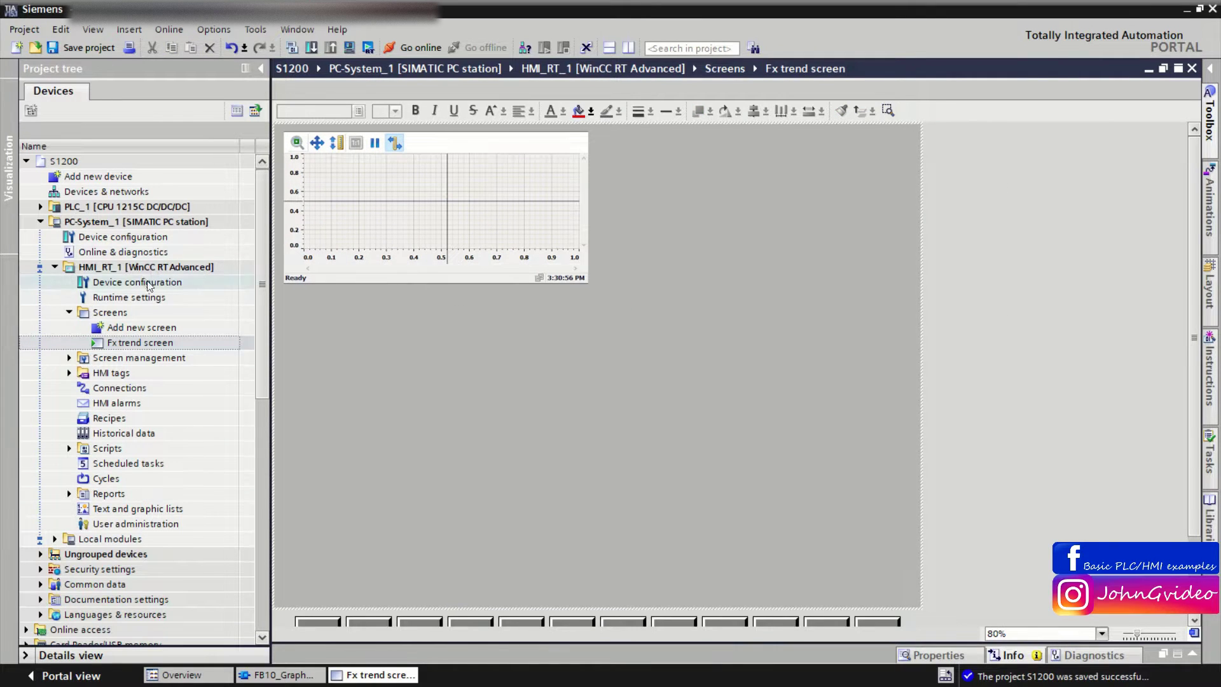
click(141, 301)
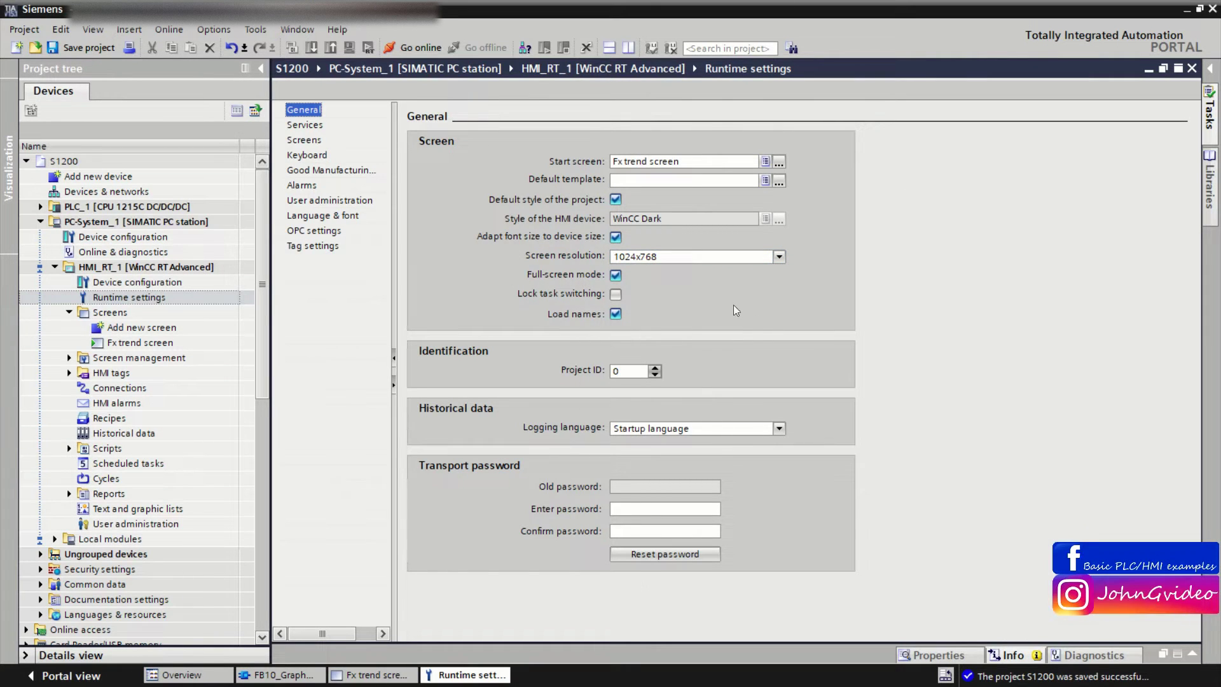
click(778, 256)
scroll(755, 327, up, 5)
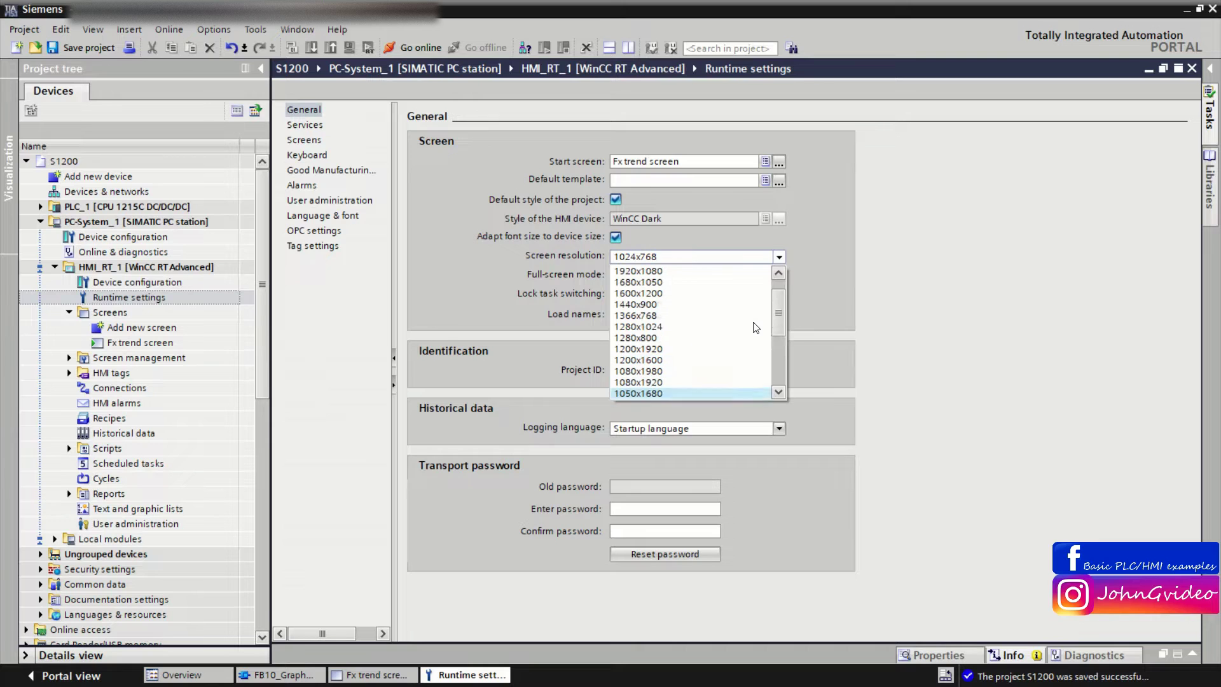
click(737, 271)
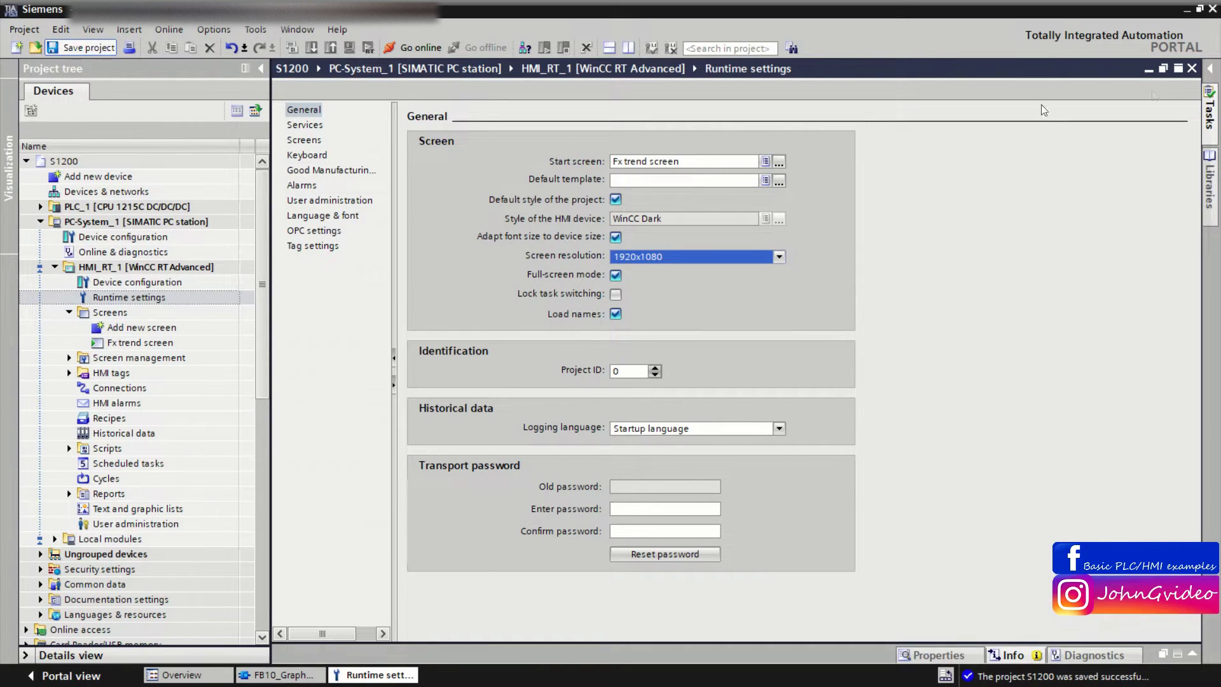
click(1192, 68)
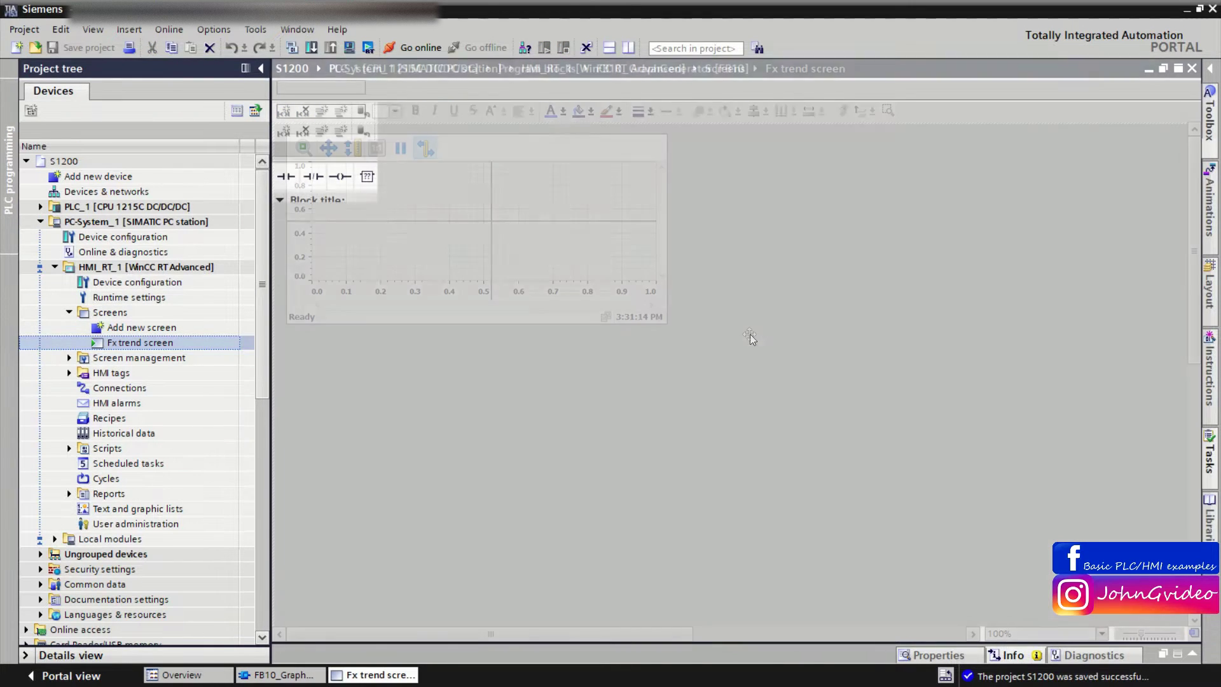
Enlarge the f(x) trend view from its lower-right corner until it covers most of the Fx trend screen.
scroll(766, 330, down, 3)
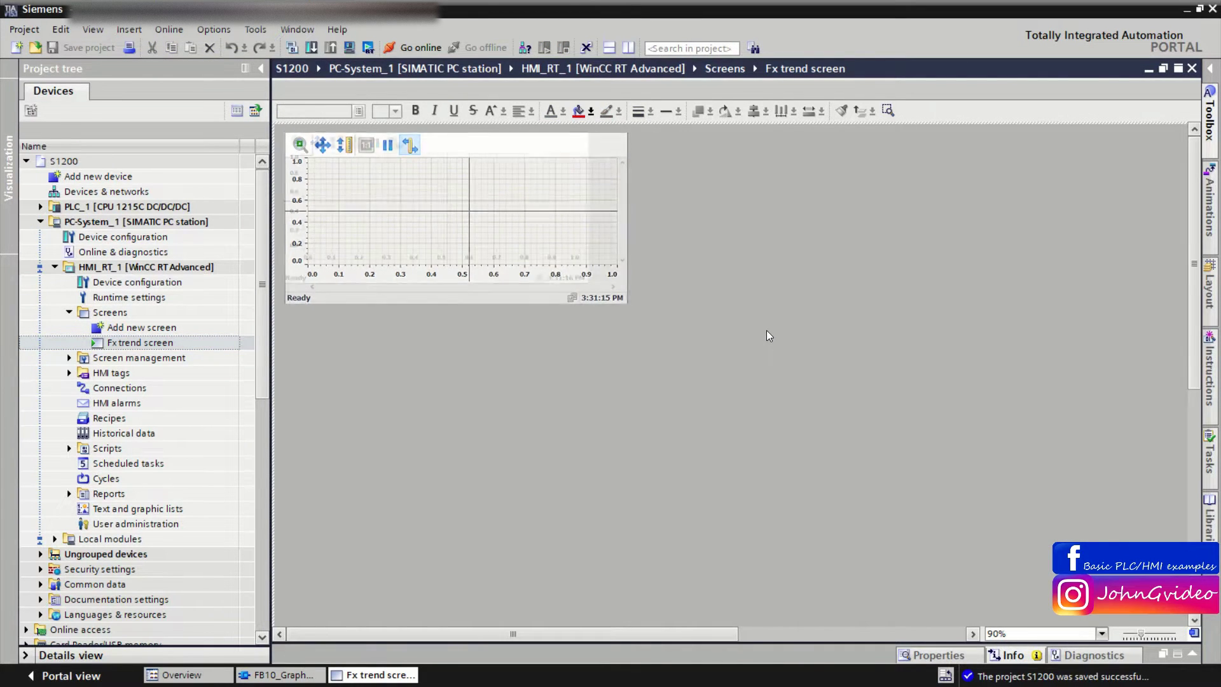
scroll(769, 335, down, 1)
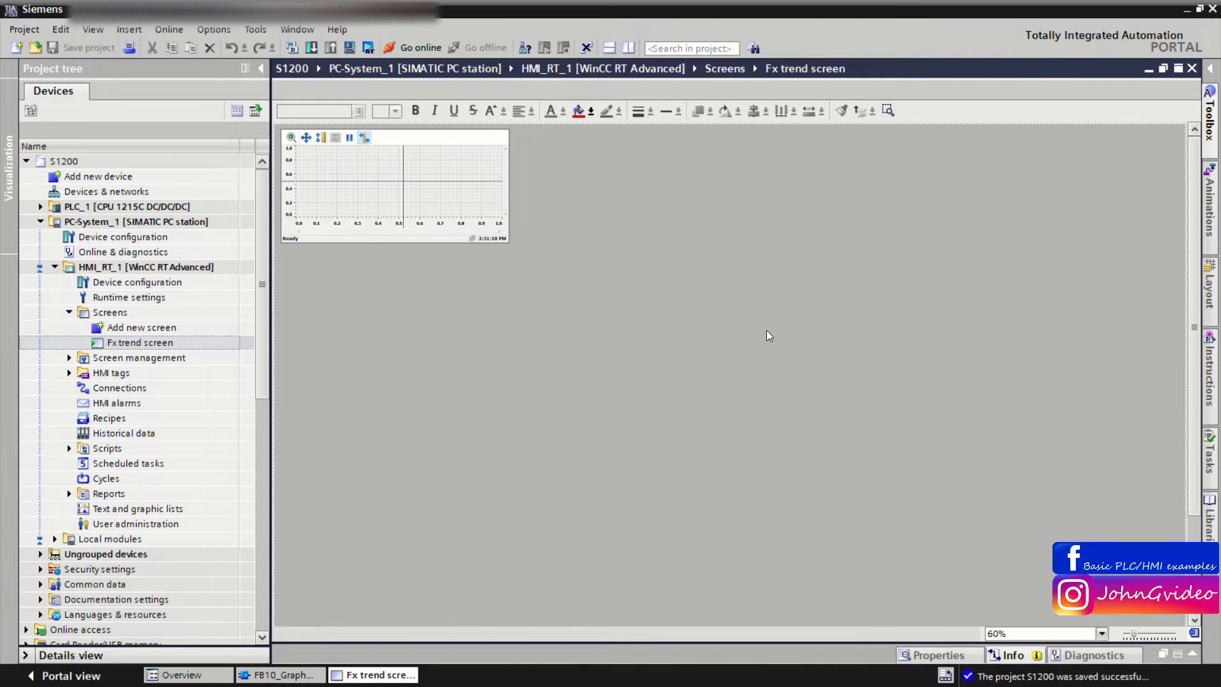
scroll(765, 330, down, 1)
click(464, 219)
drag(469, 222, 939, 505)
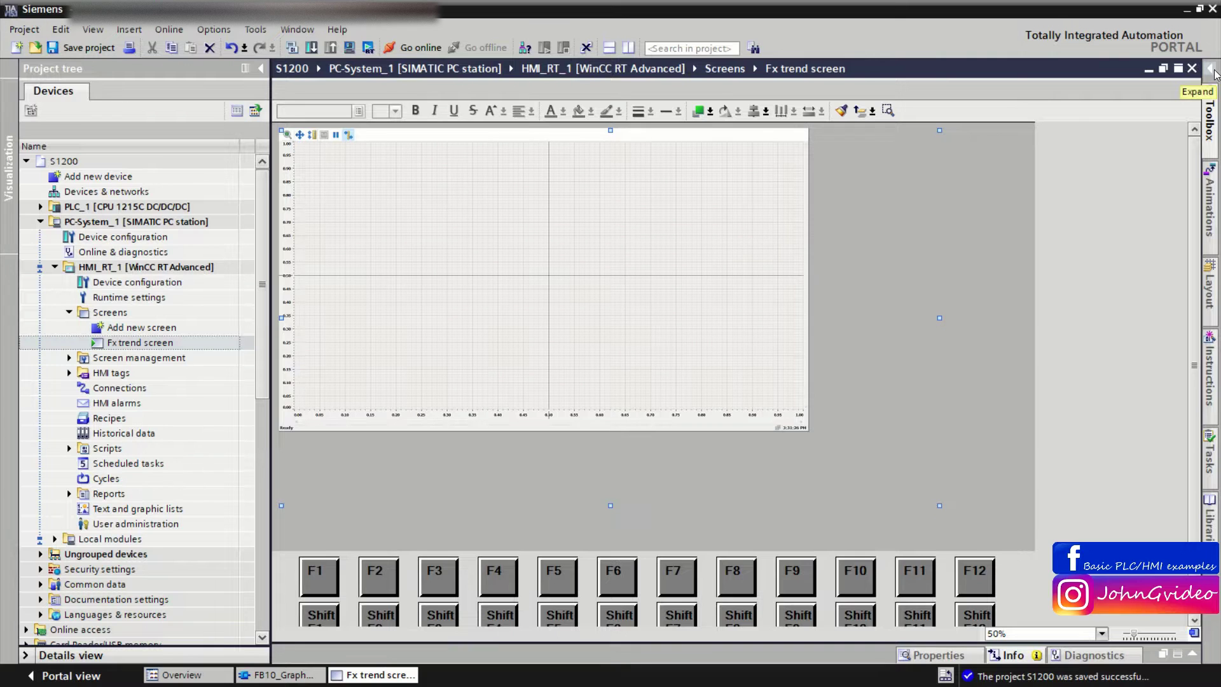
Add a button in the upper-right corner of the Fx trend screen, beside the trend view, and stretch it to the screen's edge.
click(1207, 92)
click(260, 68)
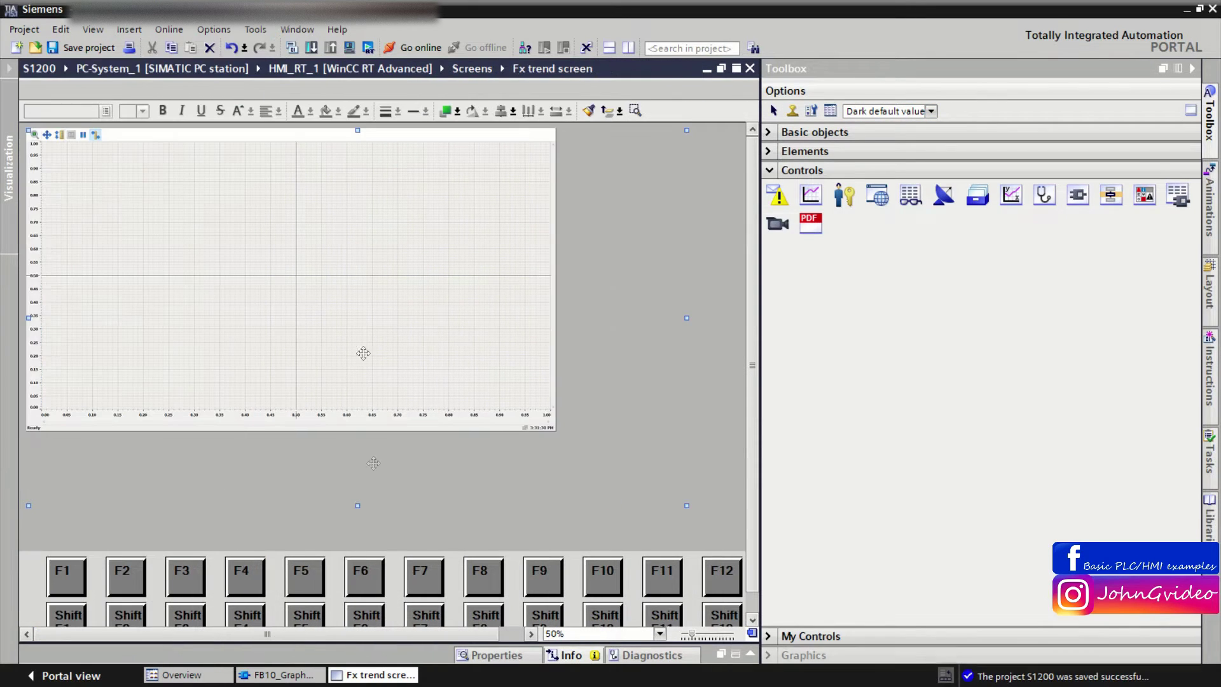
click(310, 638)
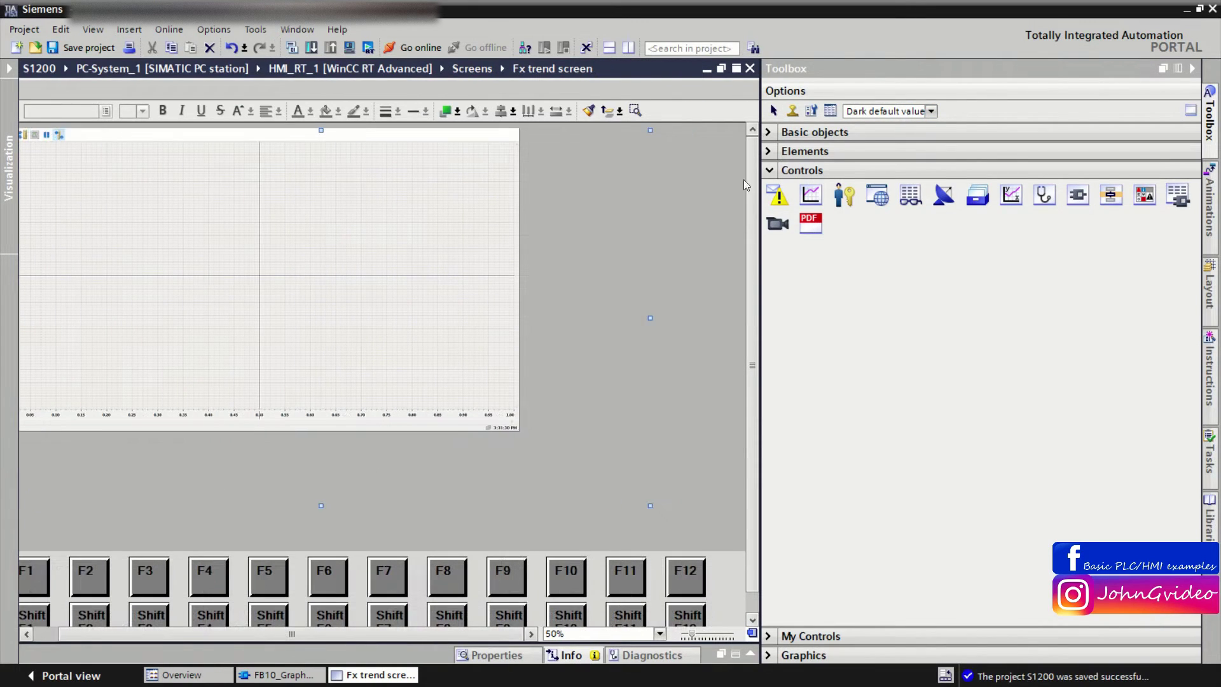
click(770, 155)
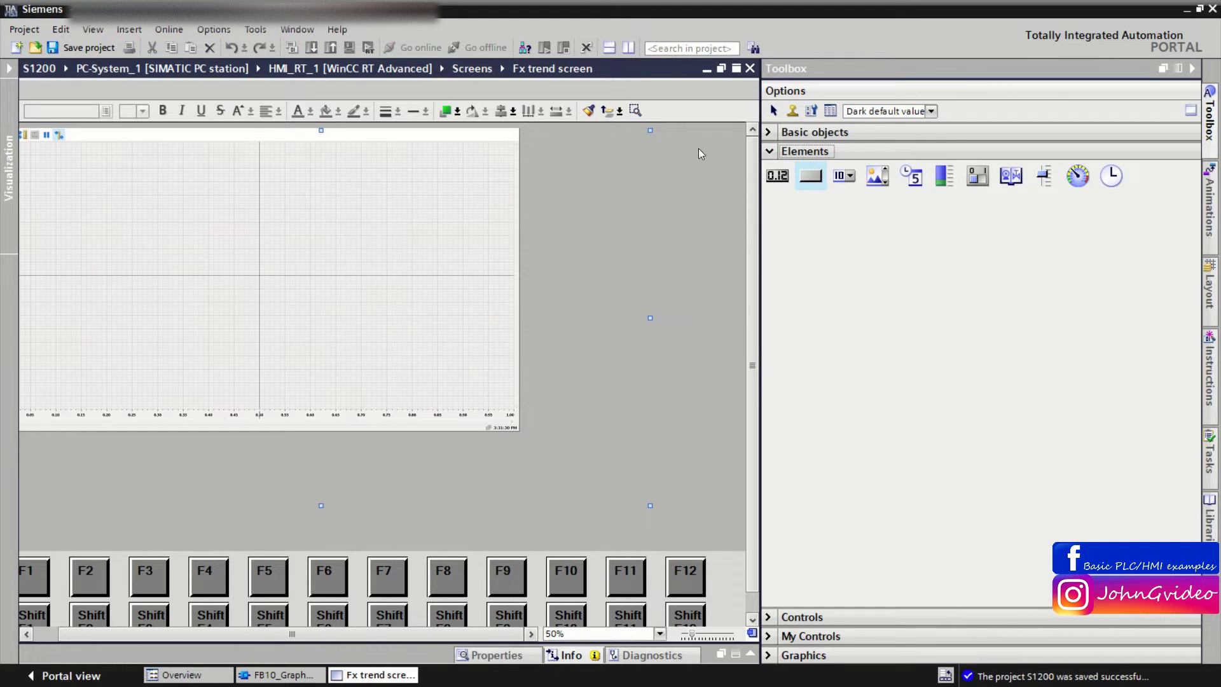
drag(673, 133, 710, 143)
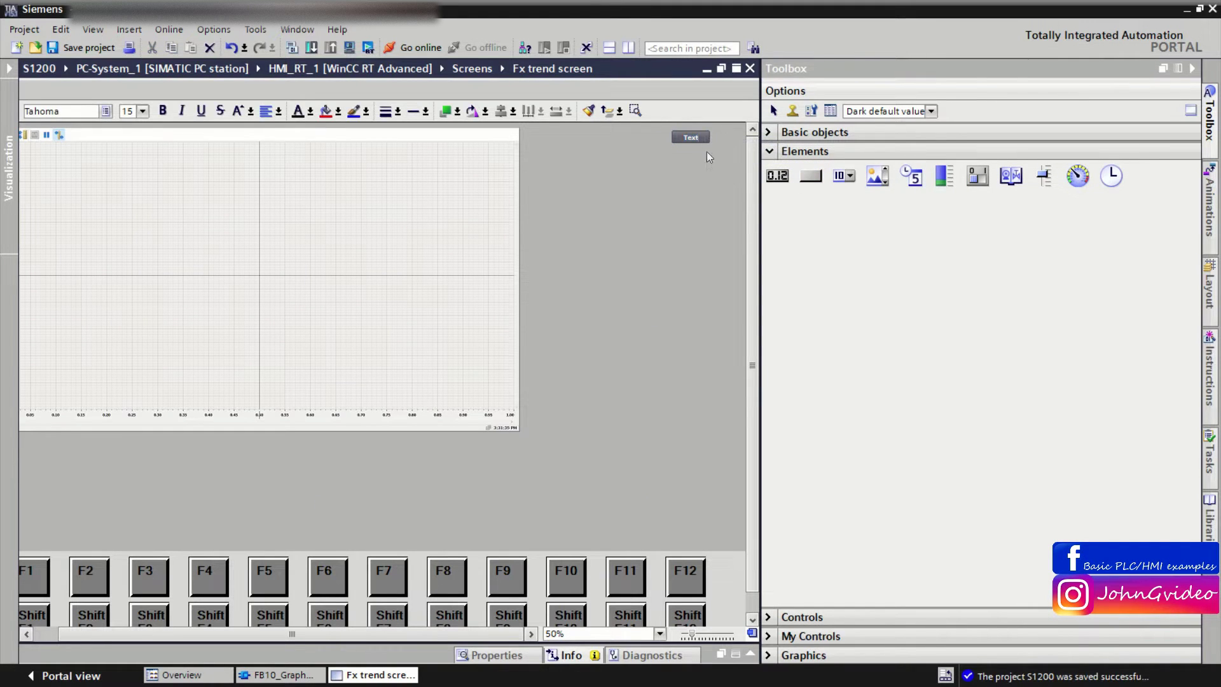
drag(709, 144, 742, 153)
Add an I/O field of the same width directly below the button, and select the button.
click(810, 180)
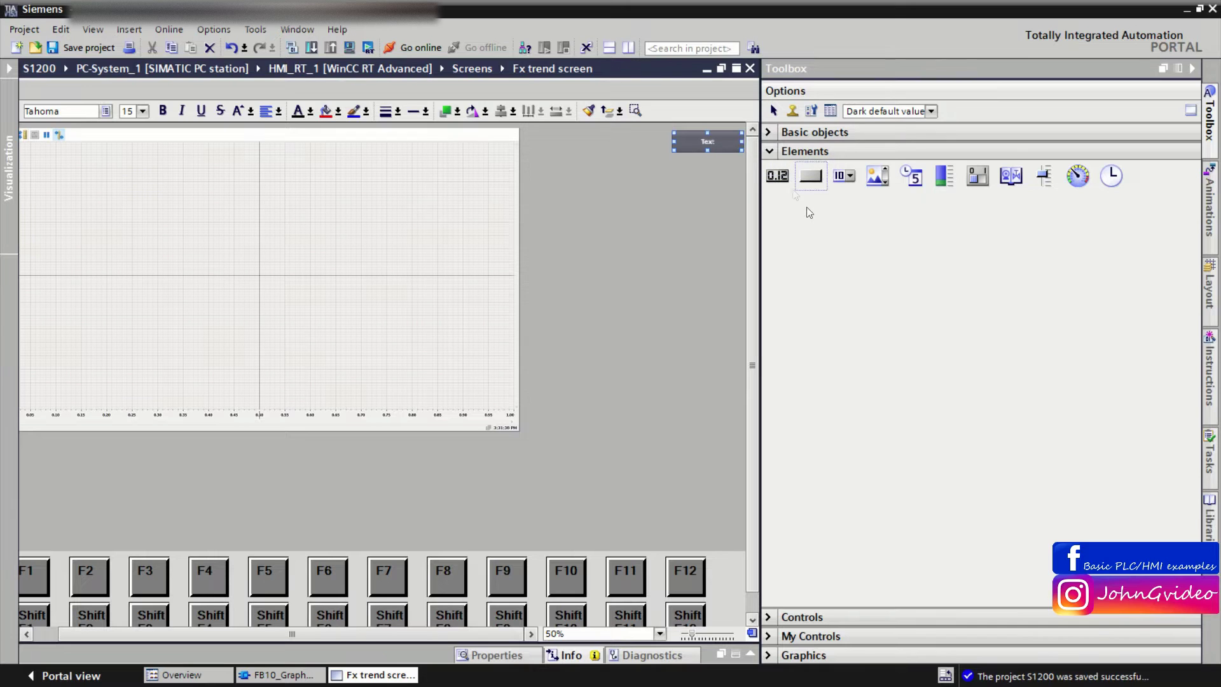
click(783, 176)
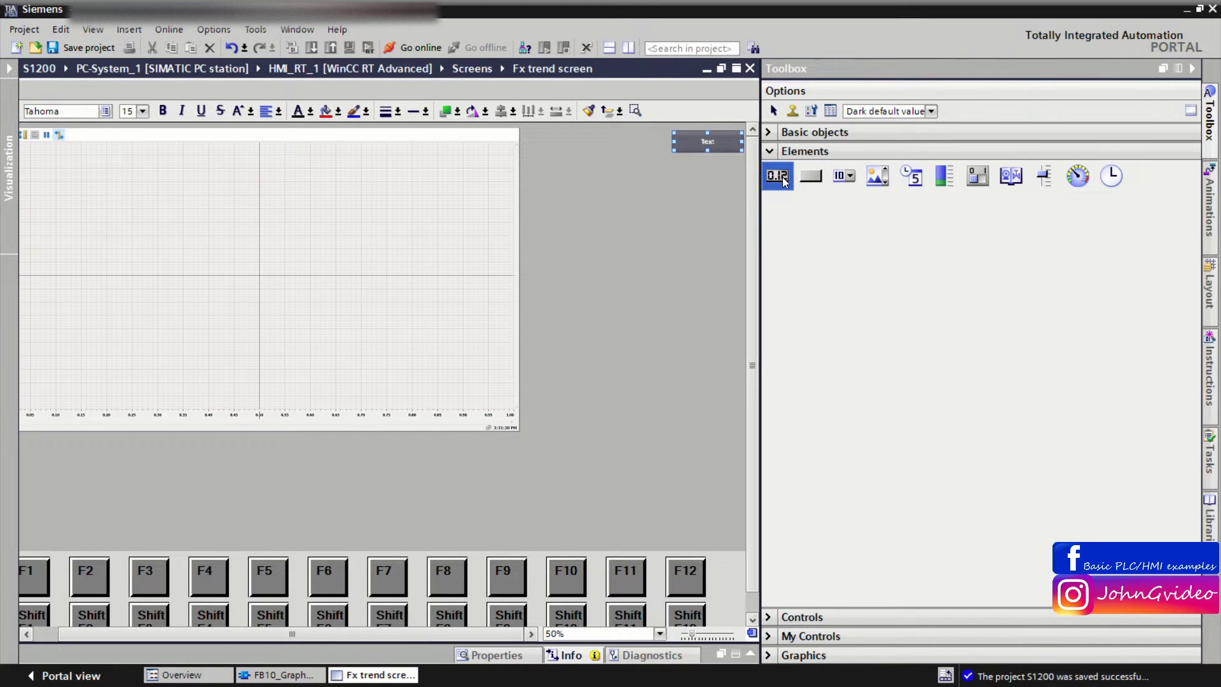
drag(782, 177, 742, 178)
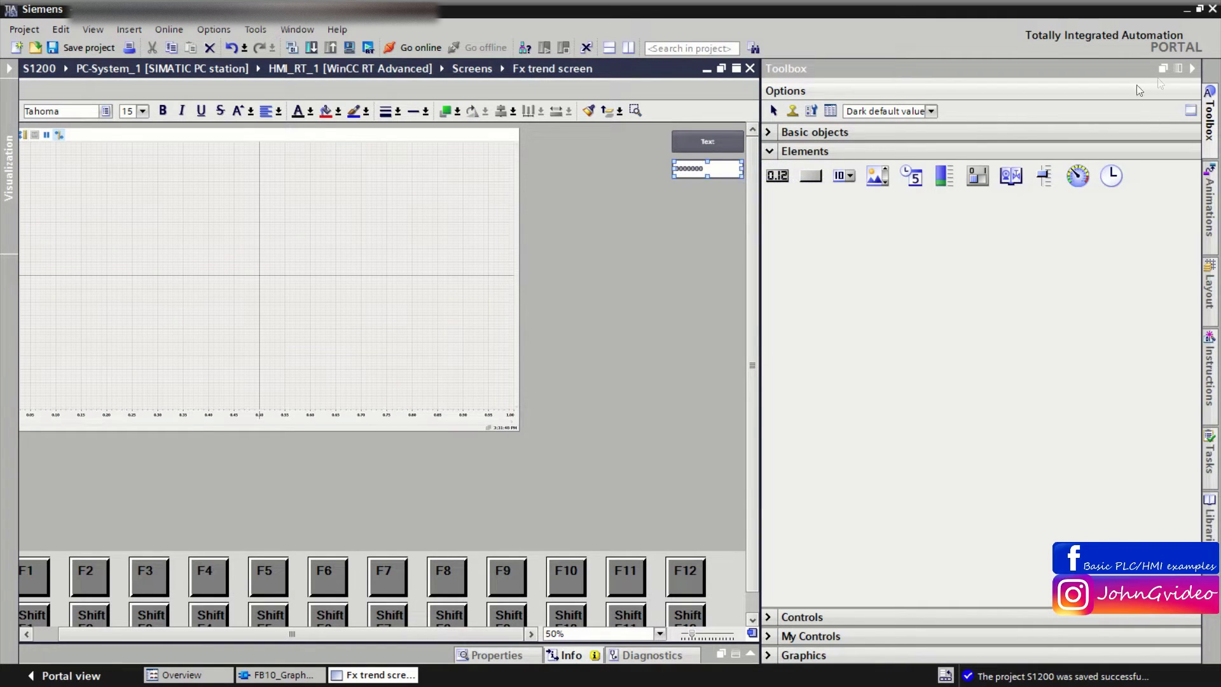
click(1191, 69)
click(744, 144)
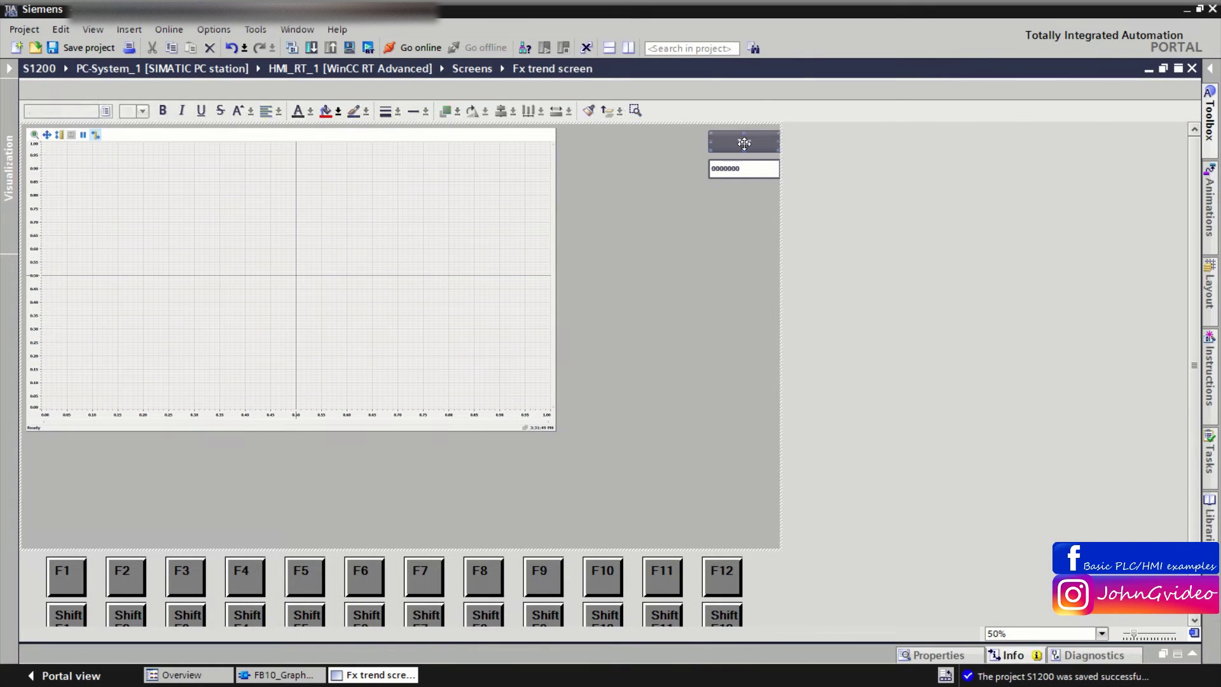
Center the button and the I/O field beneath it on a common vertical line, and select the button.
ctrl+click(744, 166)
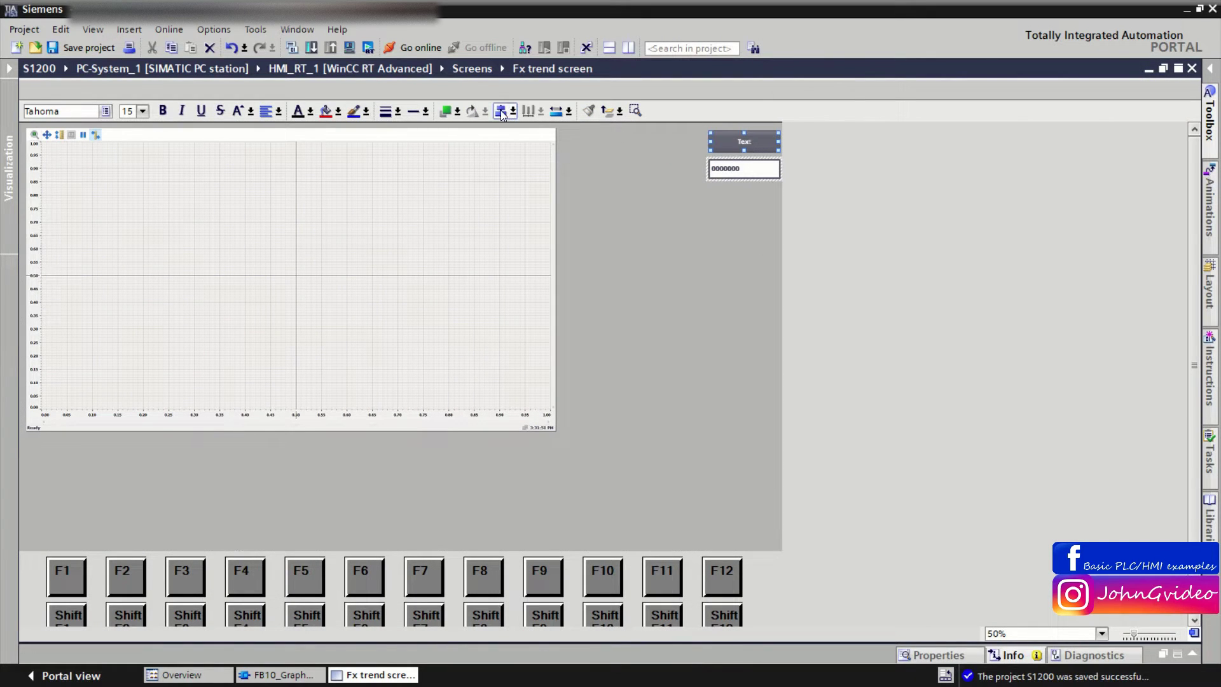
click(750, 218)
click(745, 140)
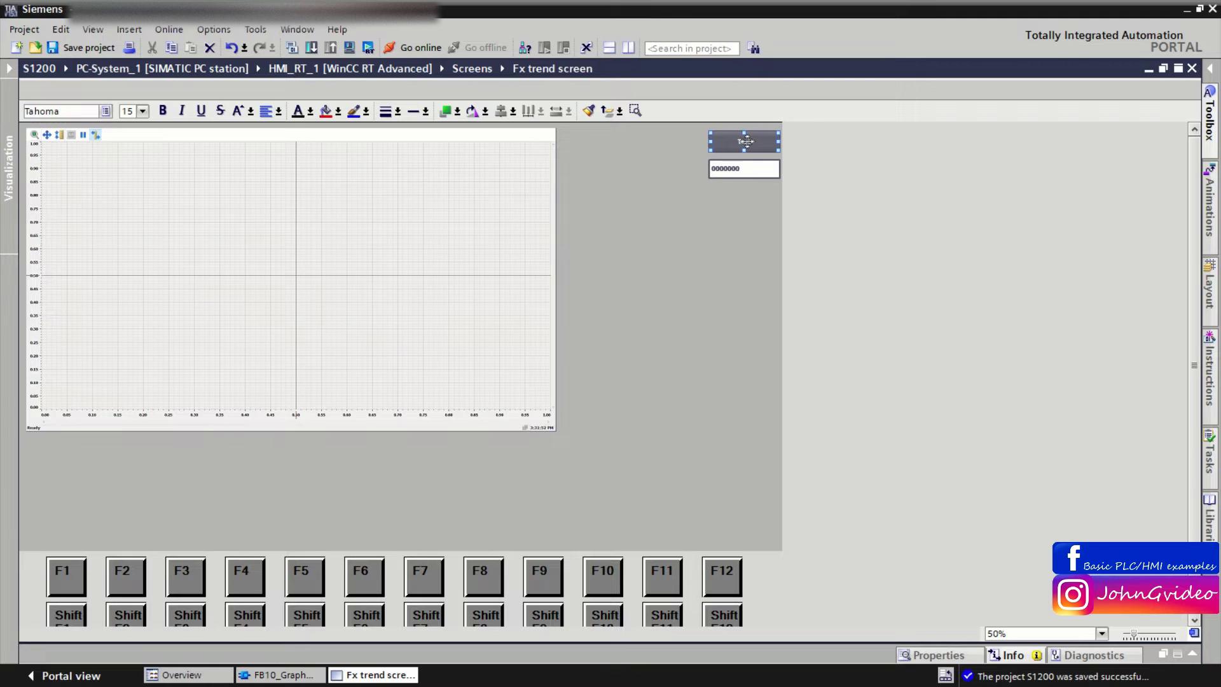
Open FB10_GraphGenerator and examine the Generate_val1 contact in Network 1 and the TrendValue1 and TrendValue2 static variables.
click(275, 674)
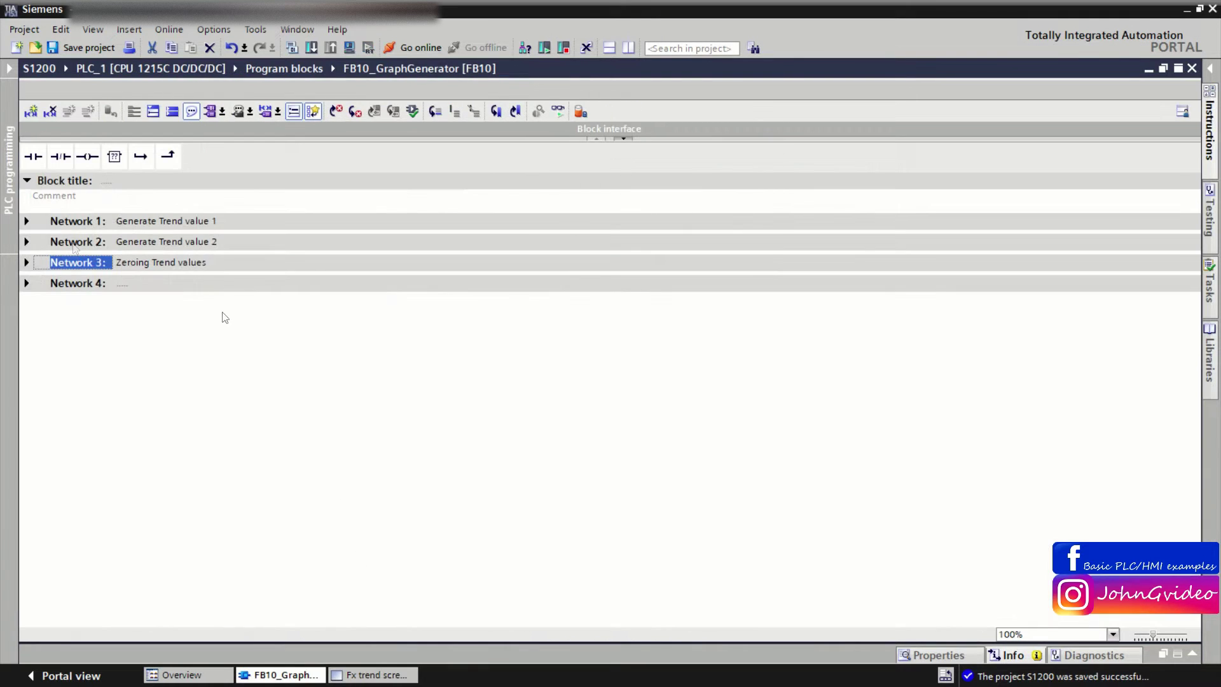
click(26, 221)
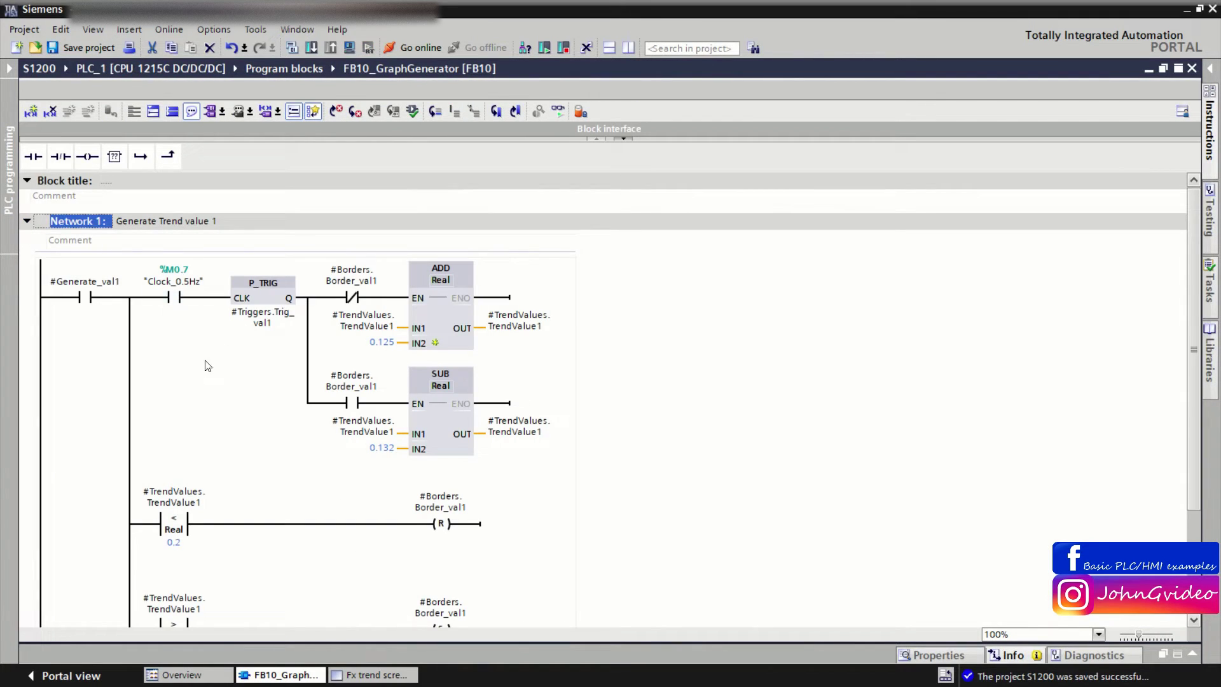
click(85, 297)
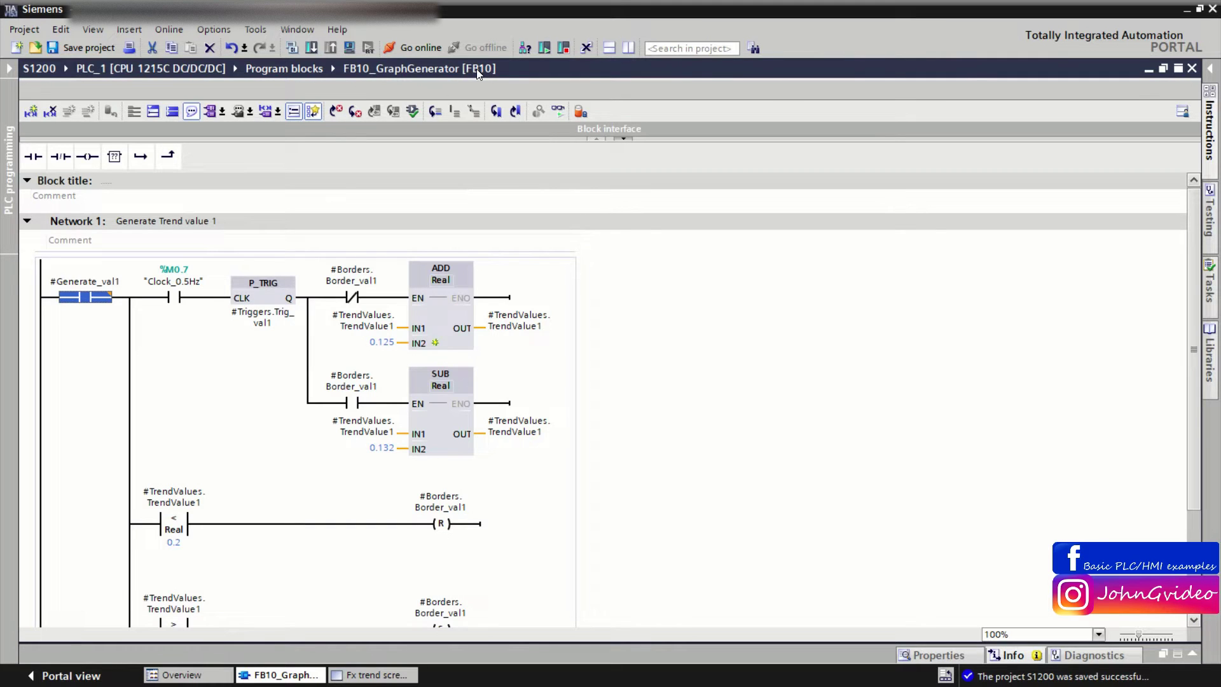
click(623, 137)
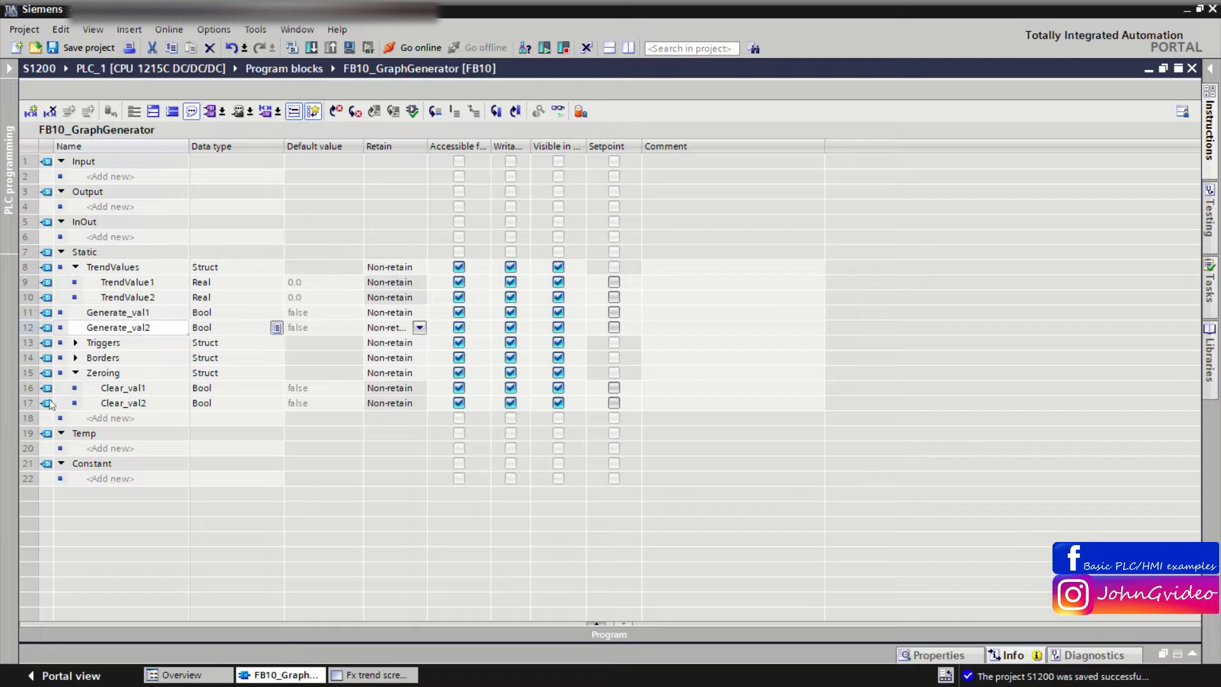
click(97, 268)
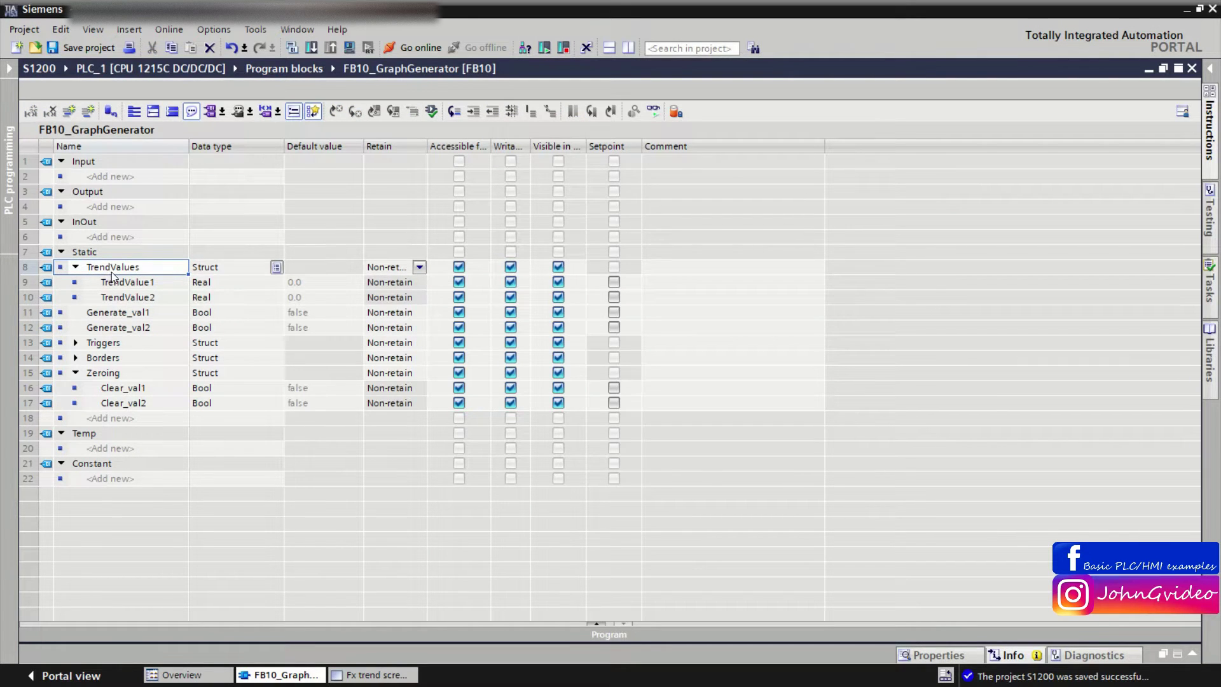
click(154, 285)
click(149, 300)
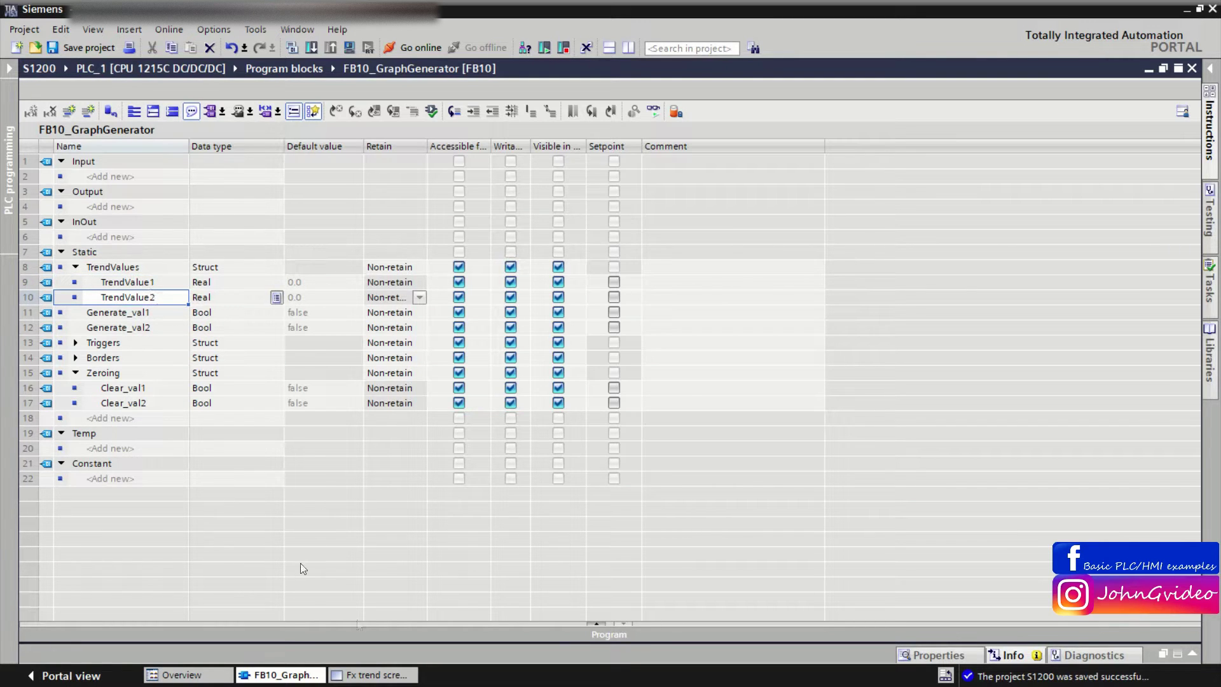
Compare the trend screen with the FB10 interface, and review Generate_val1 and the value-generation logic of Networks 1 and 2.
click(375, 675)
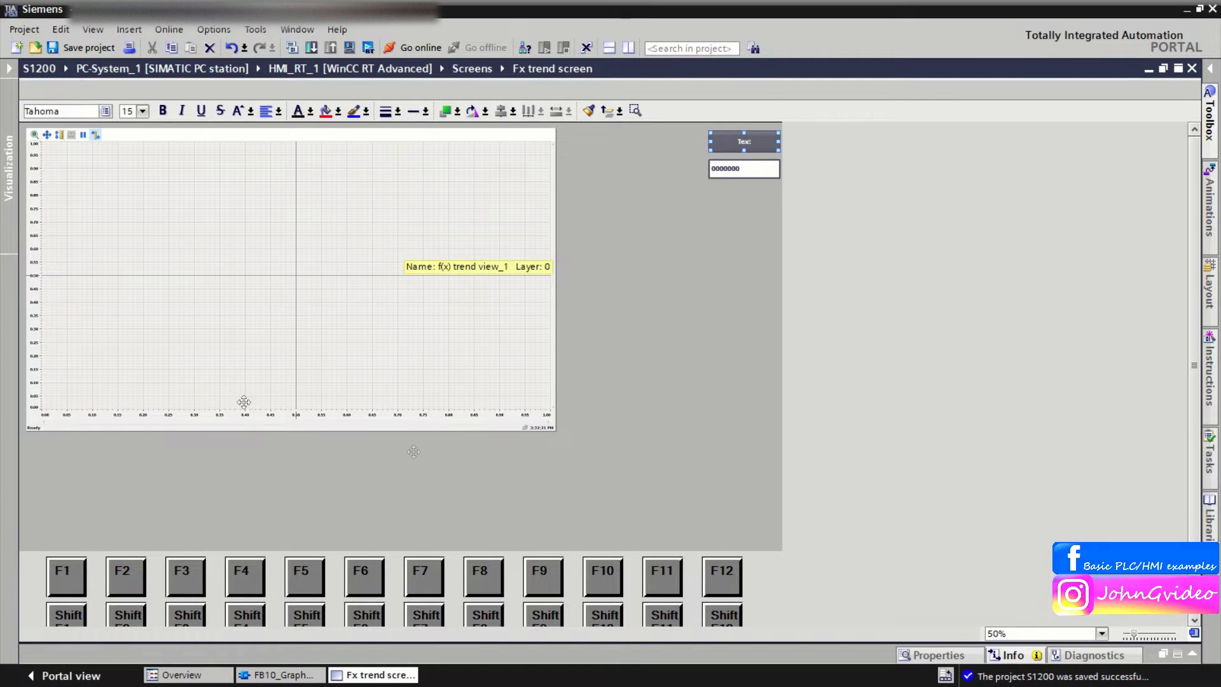
click(283, 675)
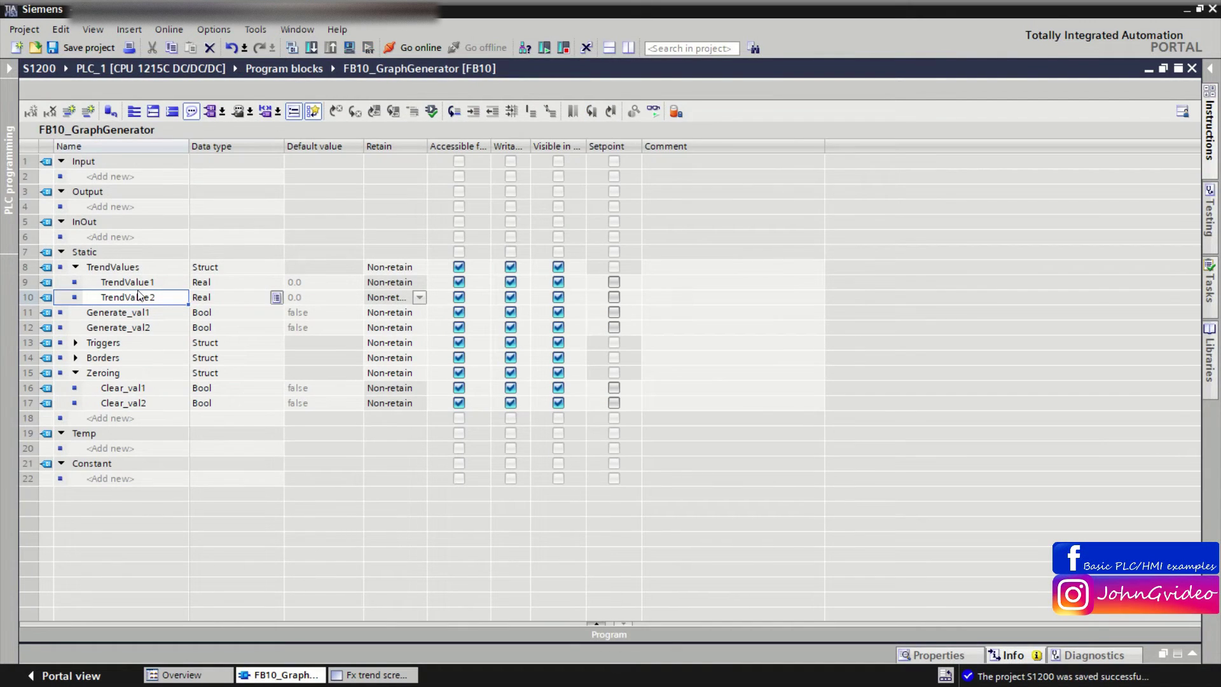
click(373, 674)
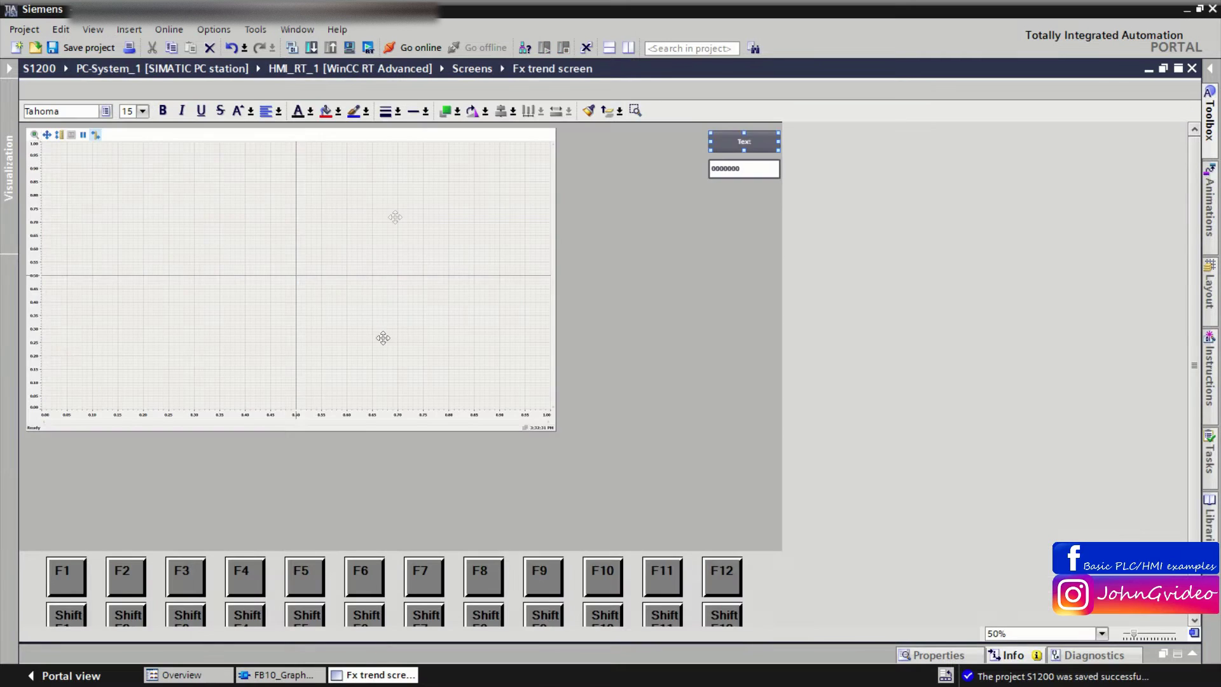
click(283, 675)
click(75, 267)
click(127, 287)
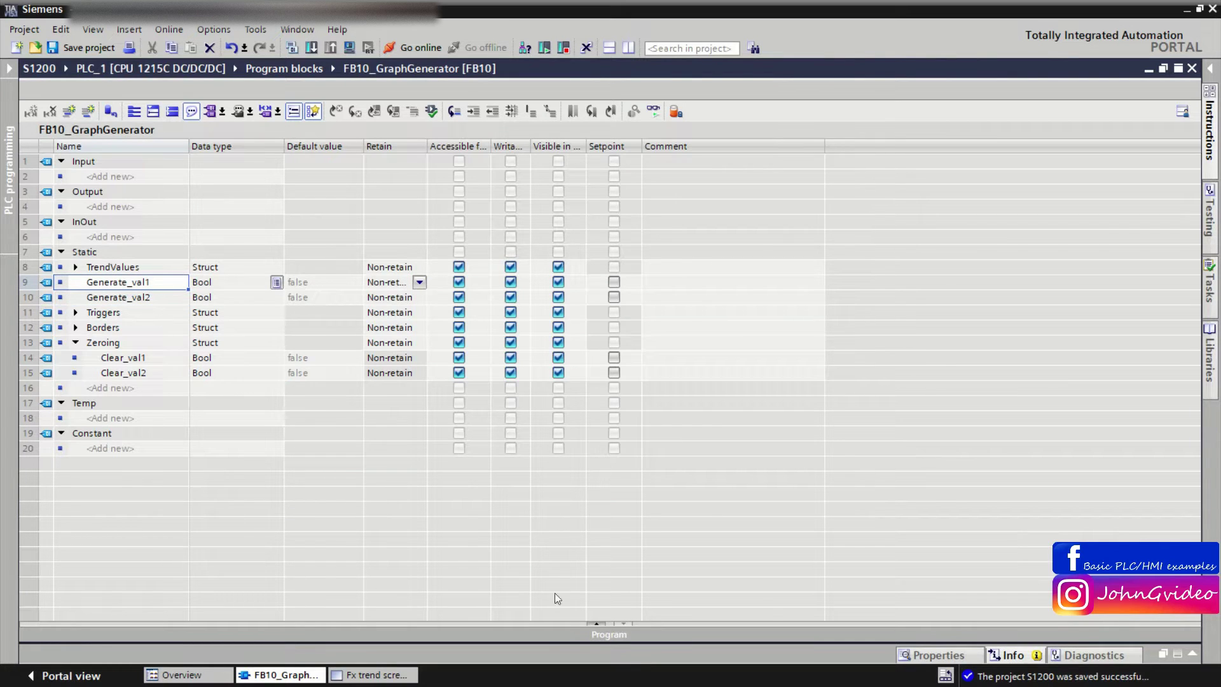
click(592, 623)
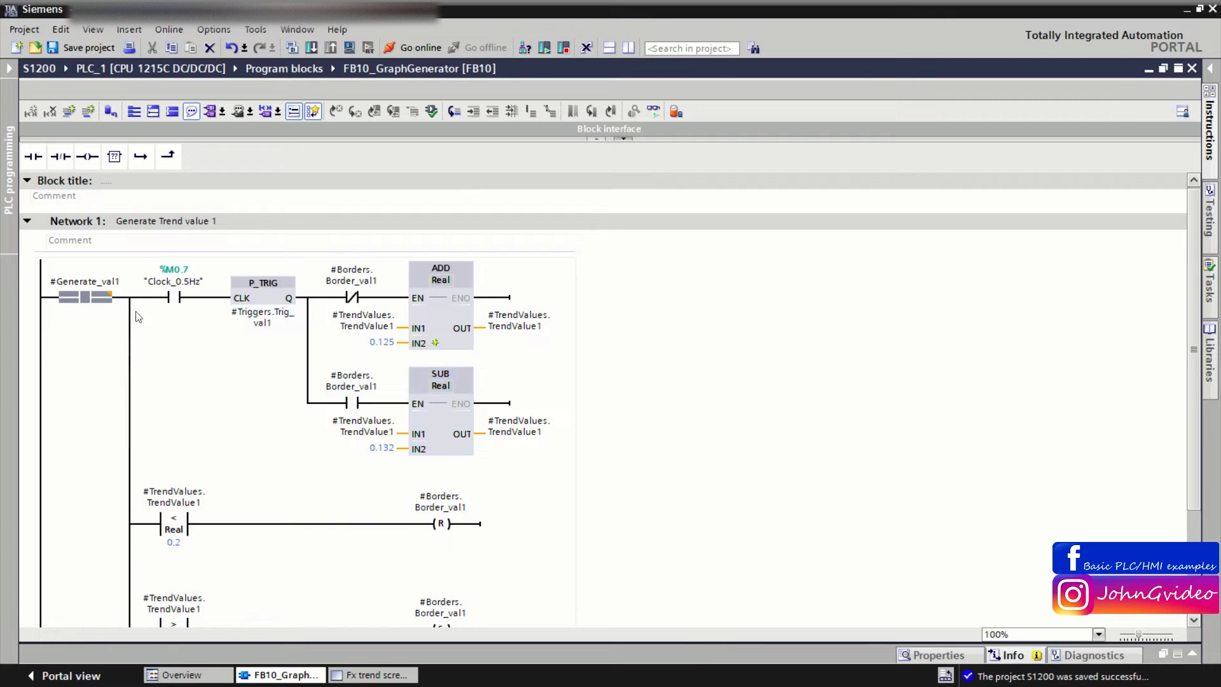
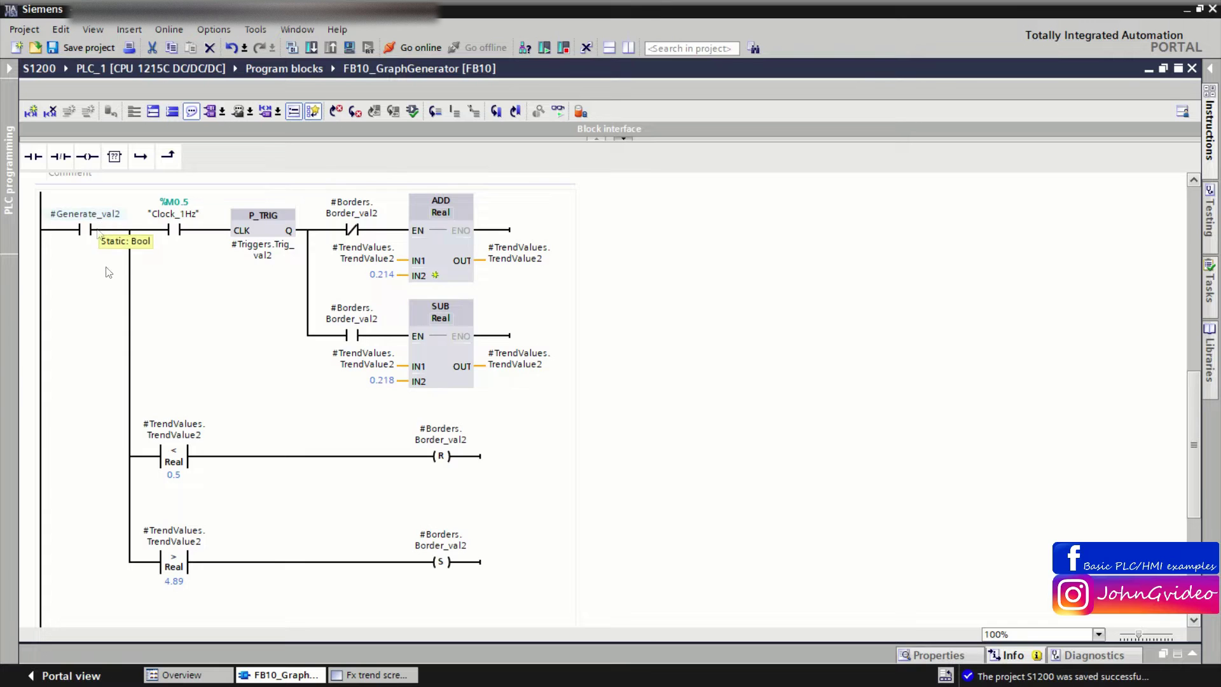
scroll(98, 299, up, 5)
scroll(98, 299, down, 5)
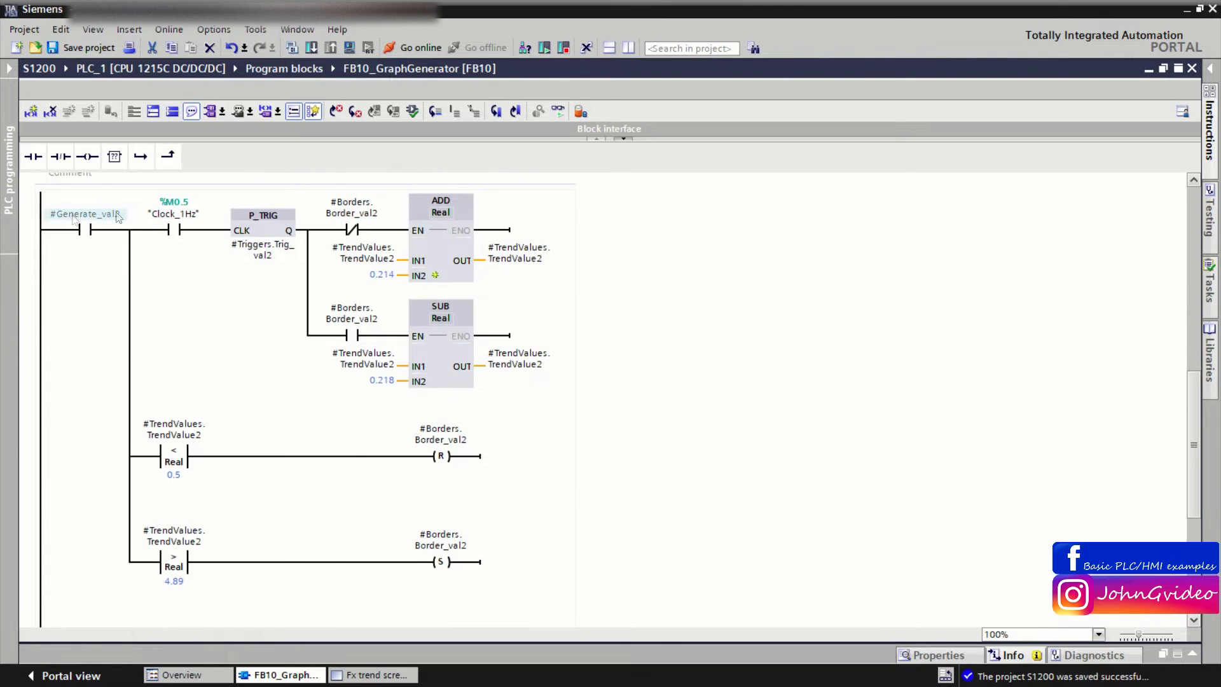
Return to the Fx trend screen and stack two copies of the button below the I/O field, leaving a gap beneath the field.
click(363, 674)
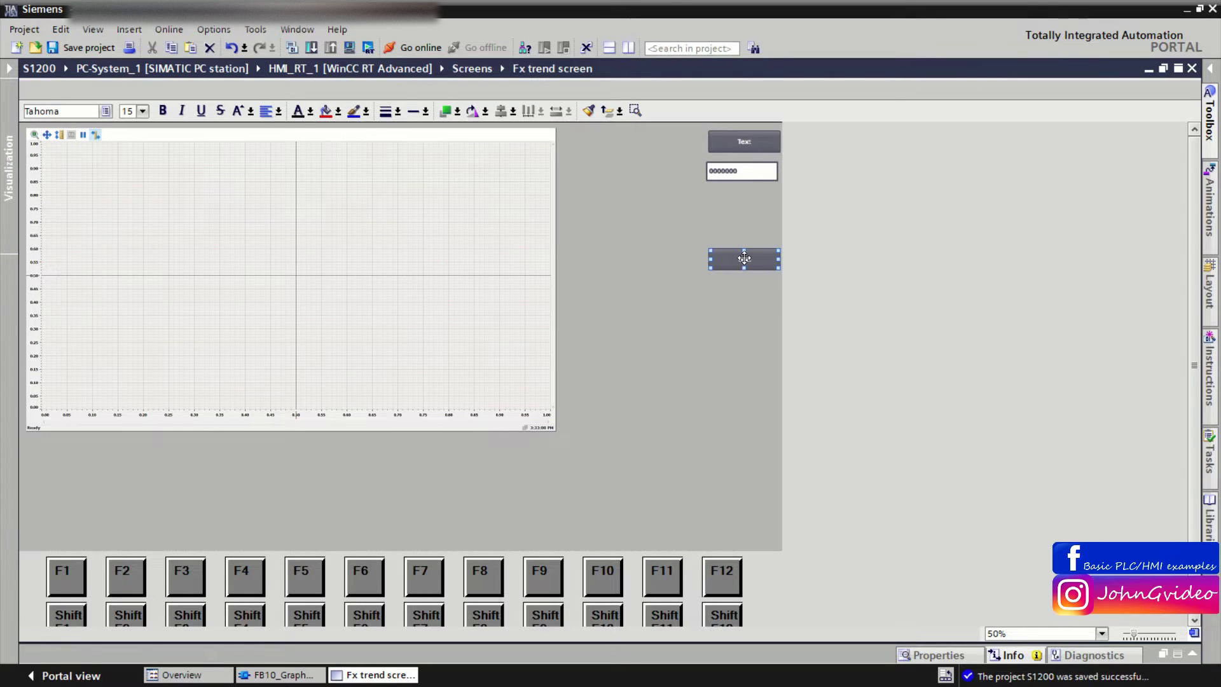
drag(742, 261, 749, 290)
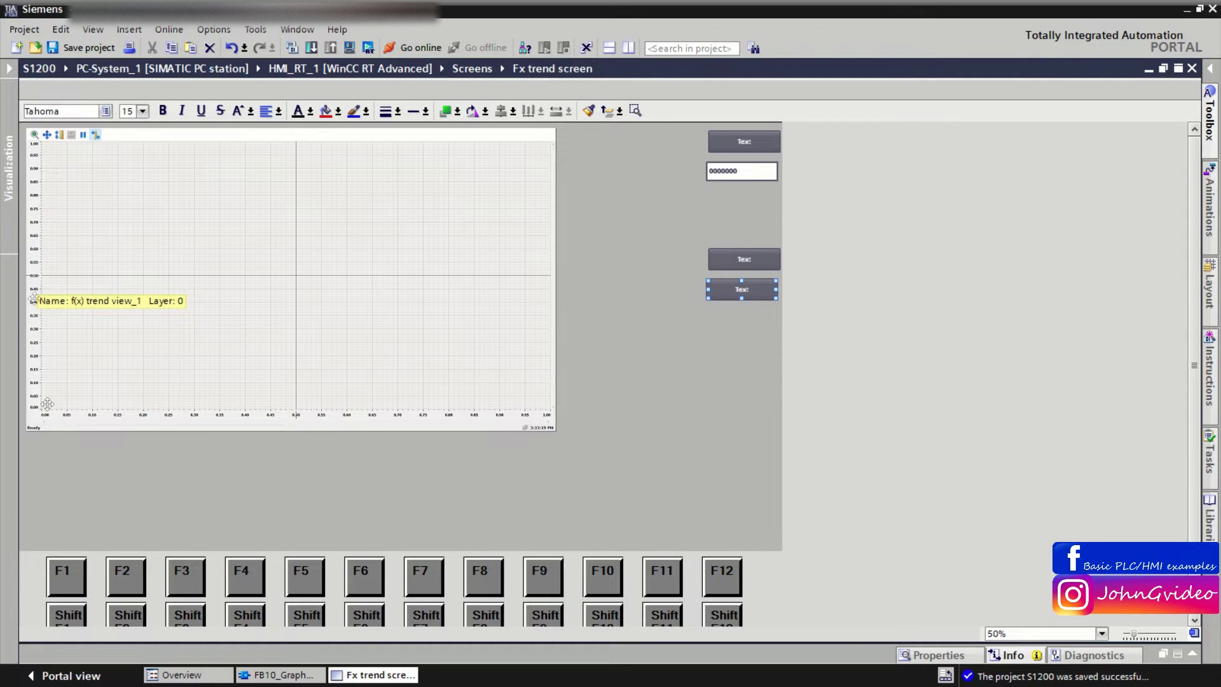
click(756, 339)
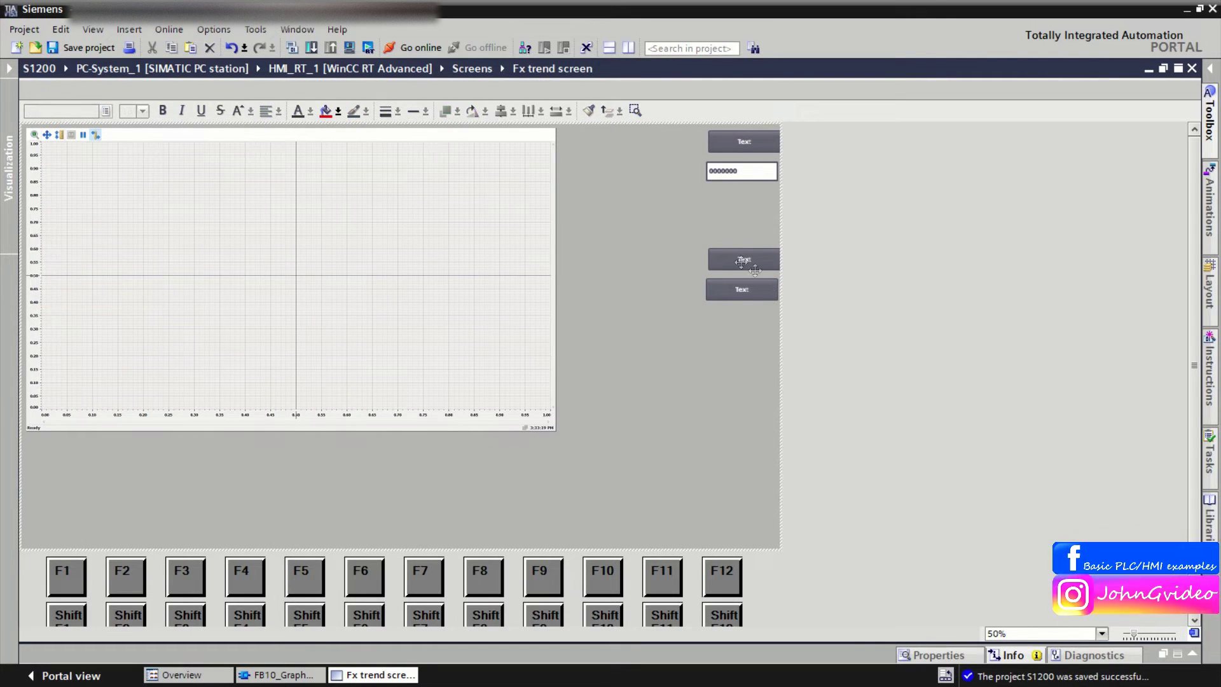
Align the three buttons and the I/O field on one common vertical center line.
click(737, 292)
ctrl+click(736, 262)
ctrl+click(730, 175)
ctrl+click(740, 142)
click(501, 110)
click(668, 191)
Duplicate the upper button and its I/O field together into the gap above the two lower buttons.
click(731, 135)
ctrl+click(732, 172)
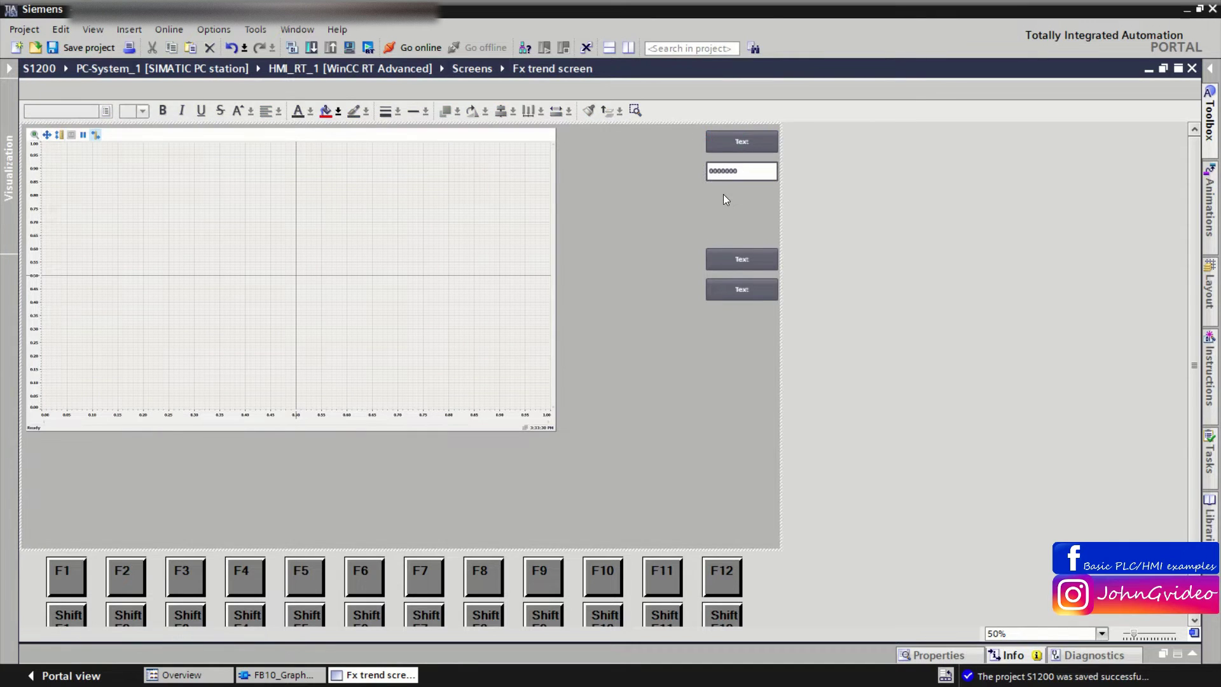
drag(738, 144, 736, 202)
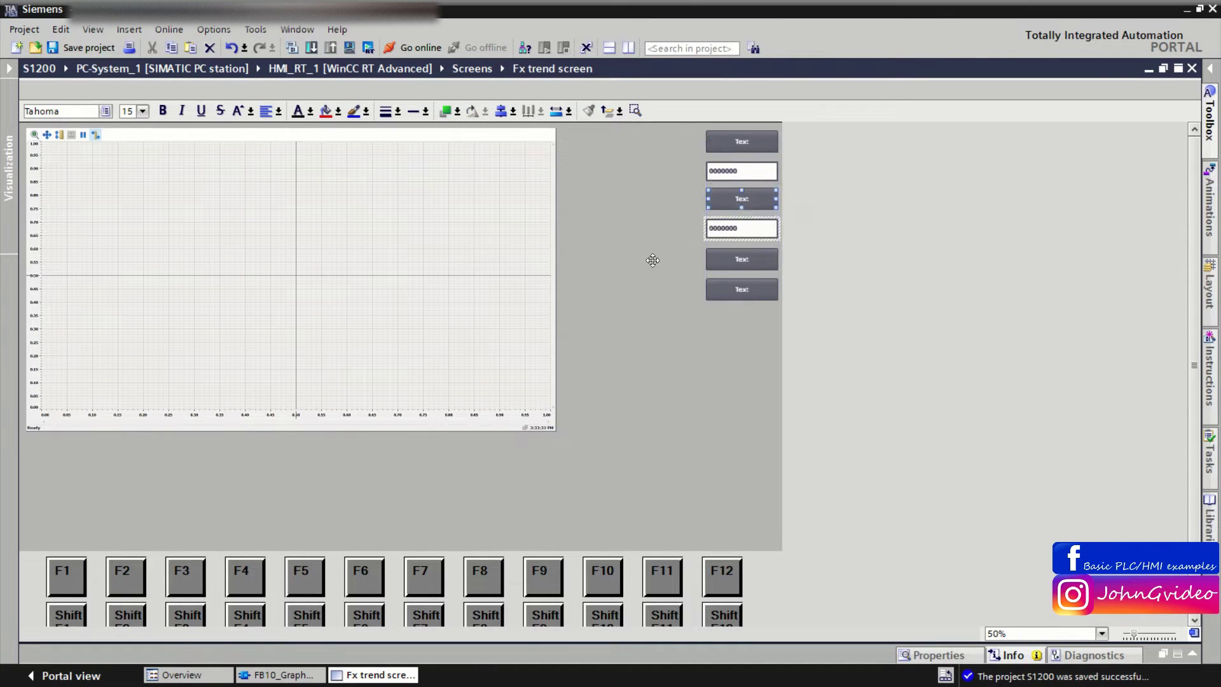
click(714, 284)
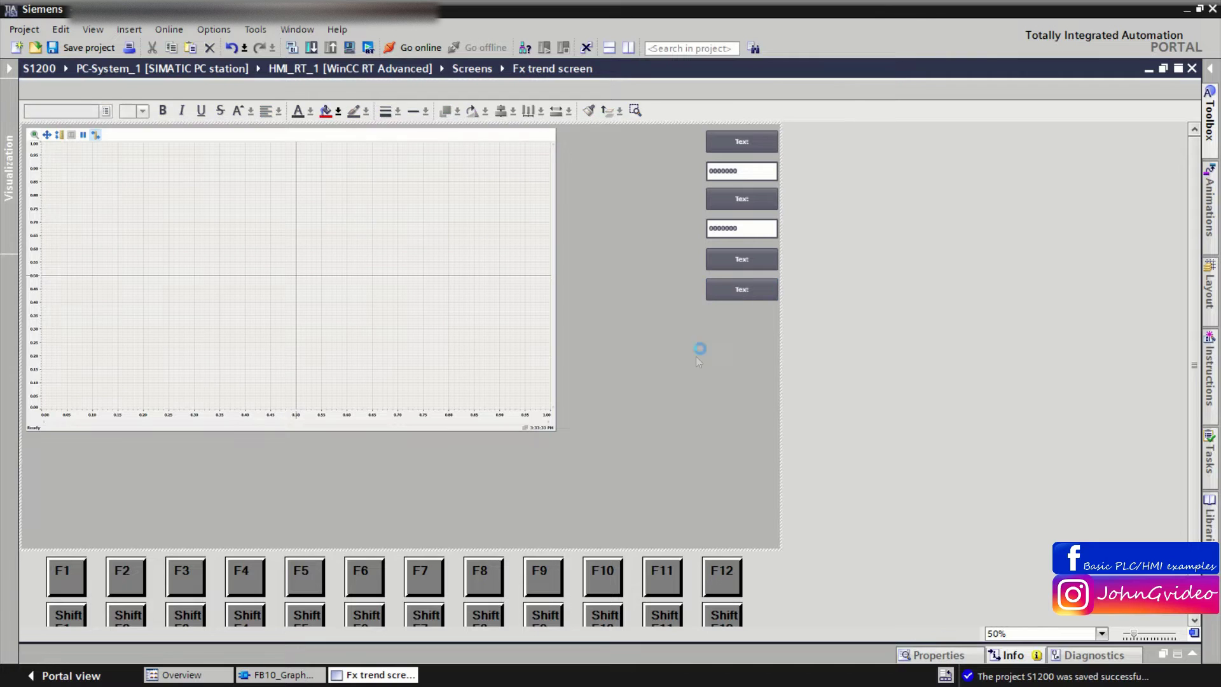
Copy the lowest button to the lower-right corner of the trend screen and label it "Stop RT".
drag(748, 289, 745, 536)
double_click(740, 535)
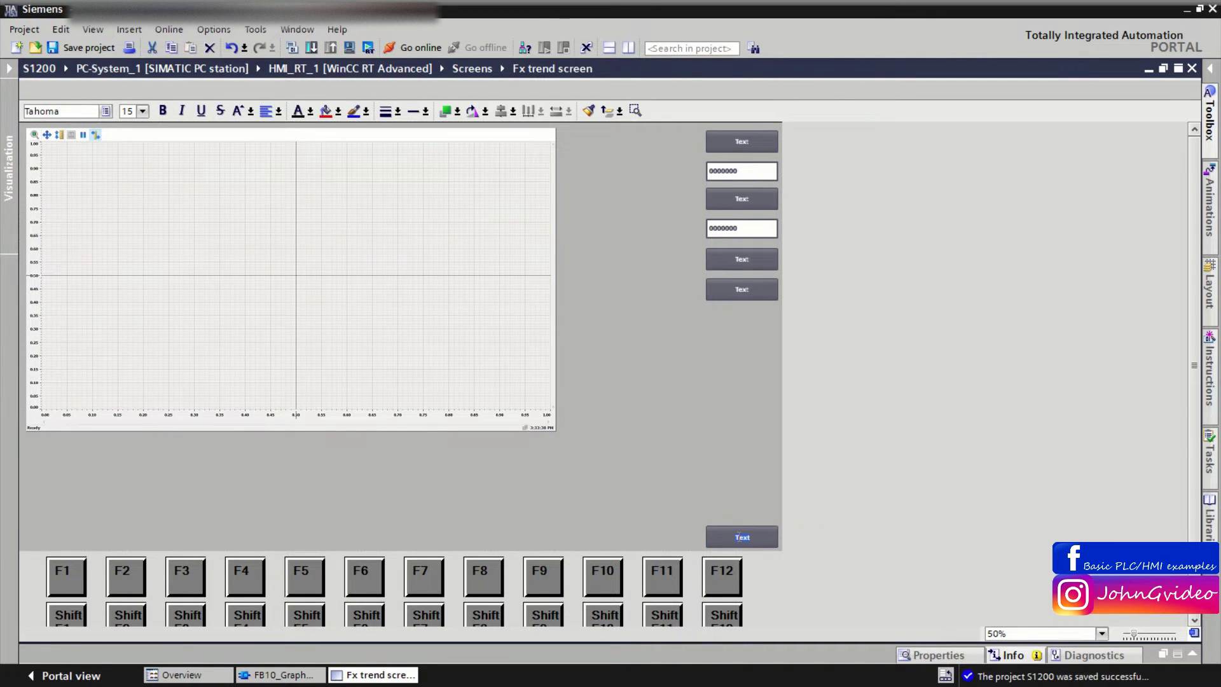
text(Stop RT)
Assign the StopRuntime function to the Stop RT button's Release event, and close its event settings.
right_click(758, 537)
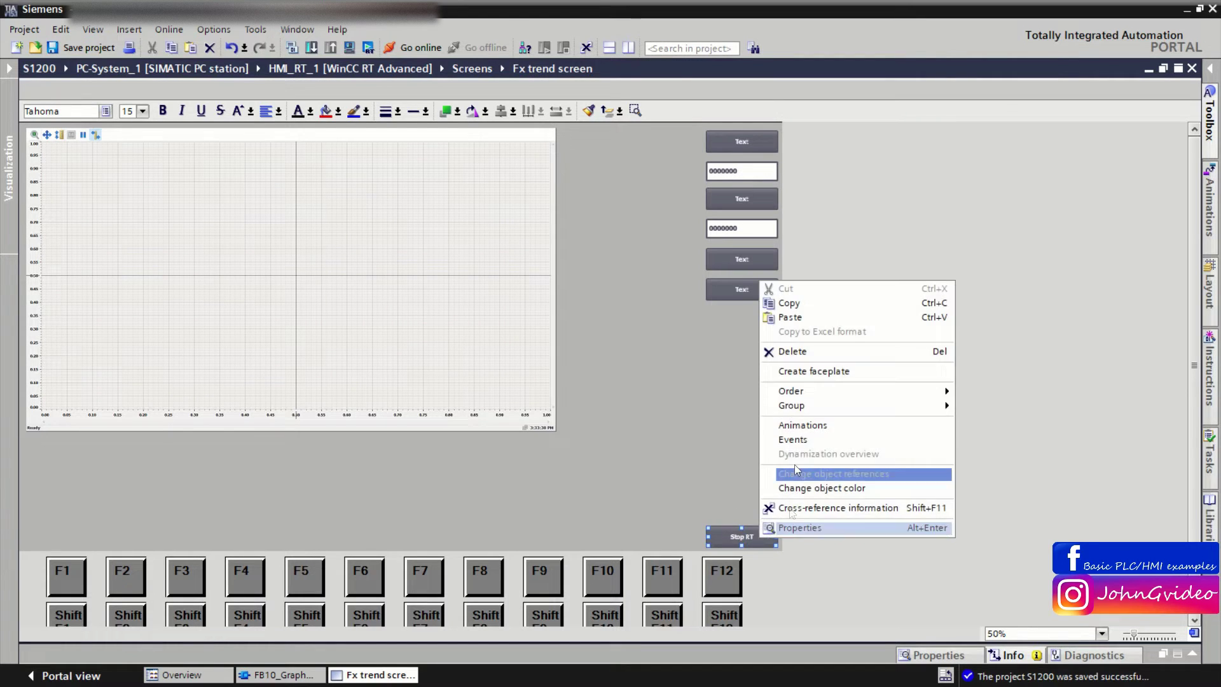
click(799, 445)
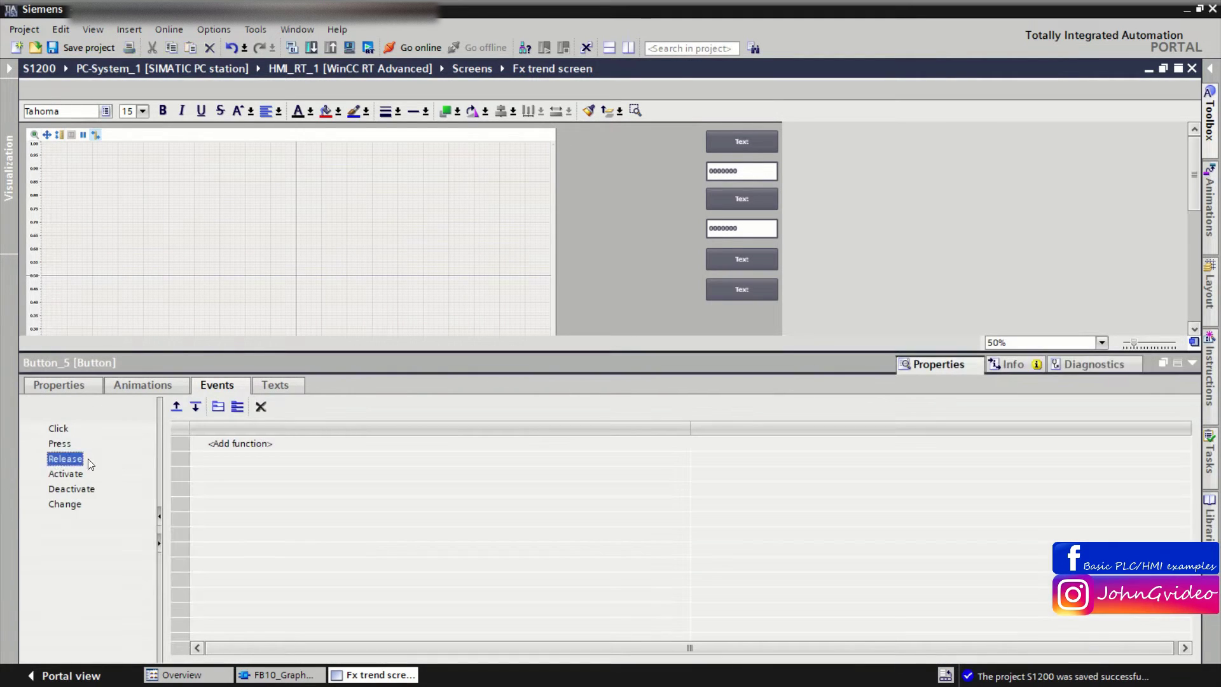
click(217, 444)
text(st)
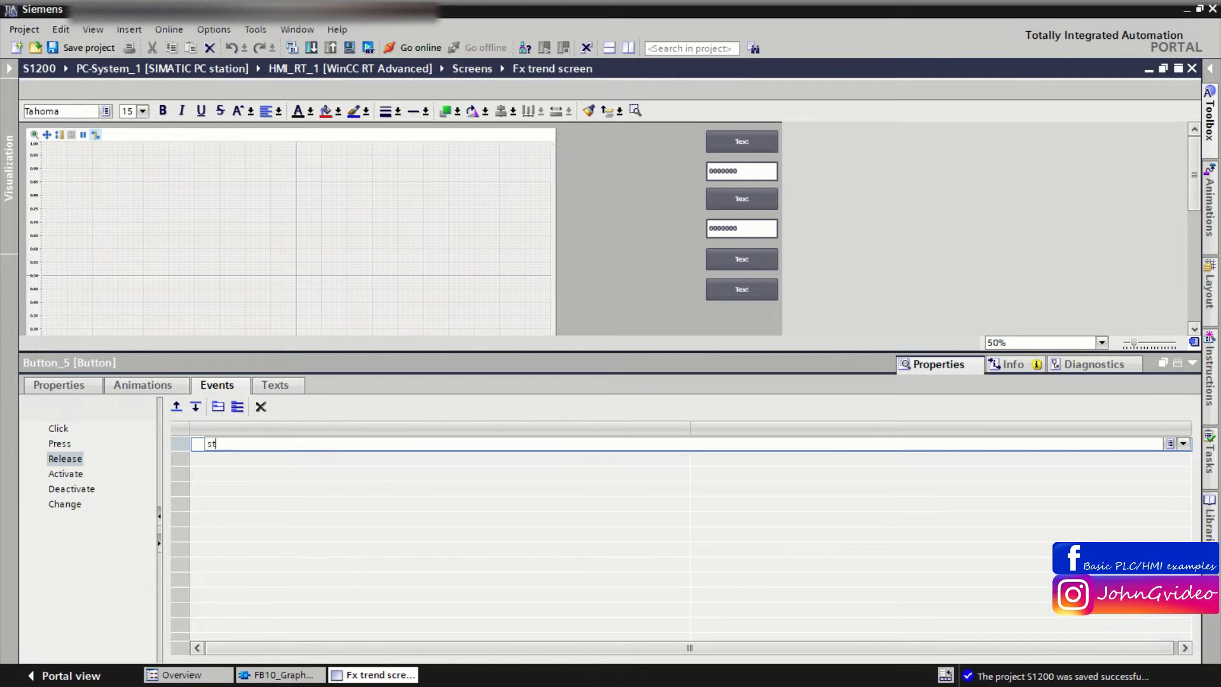
text(opRuntime)
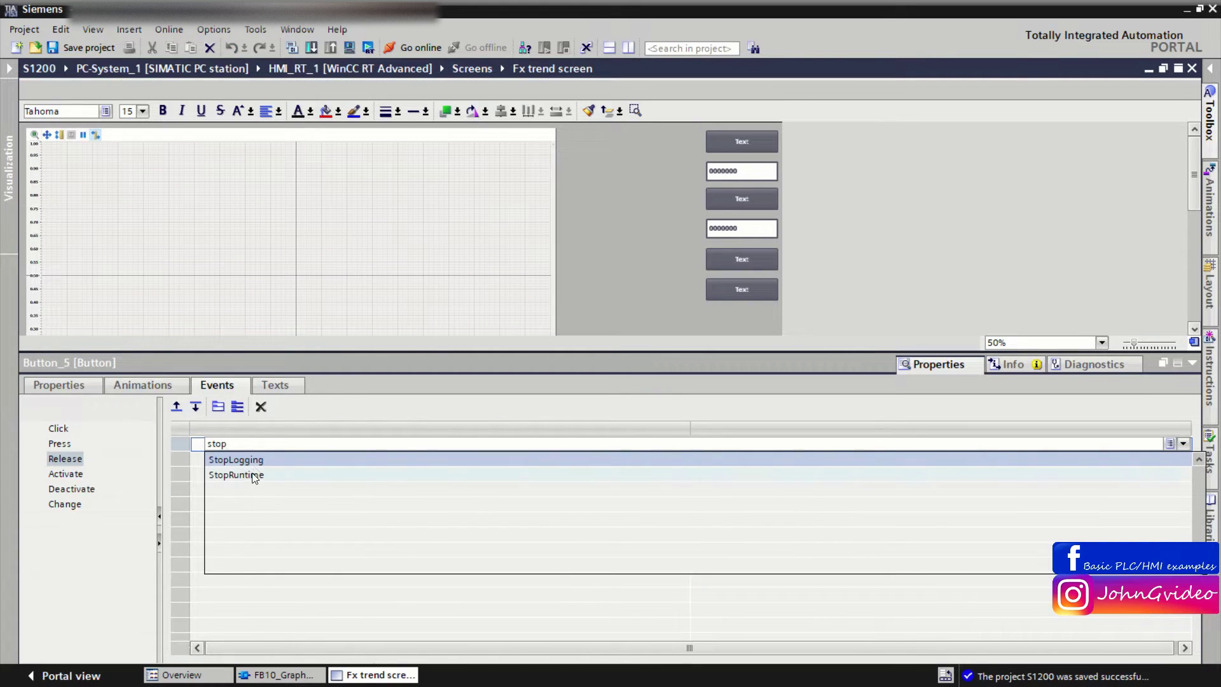
click(254, 475)
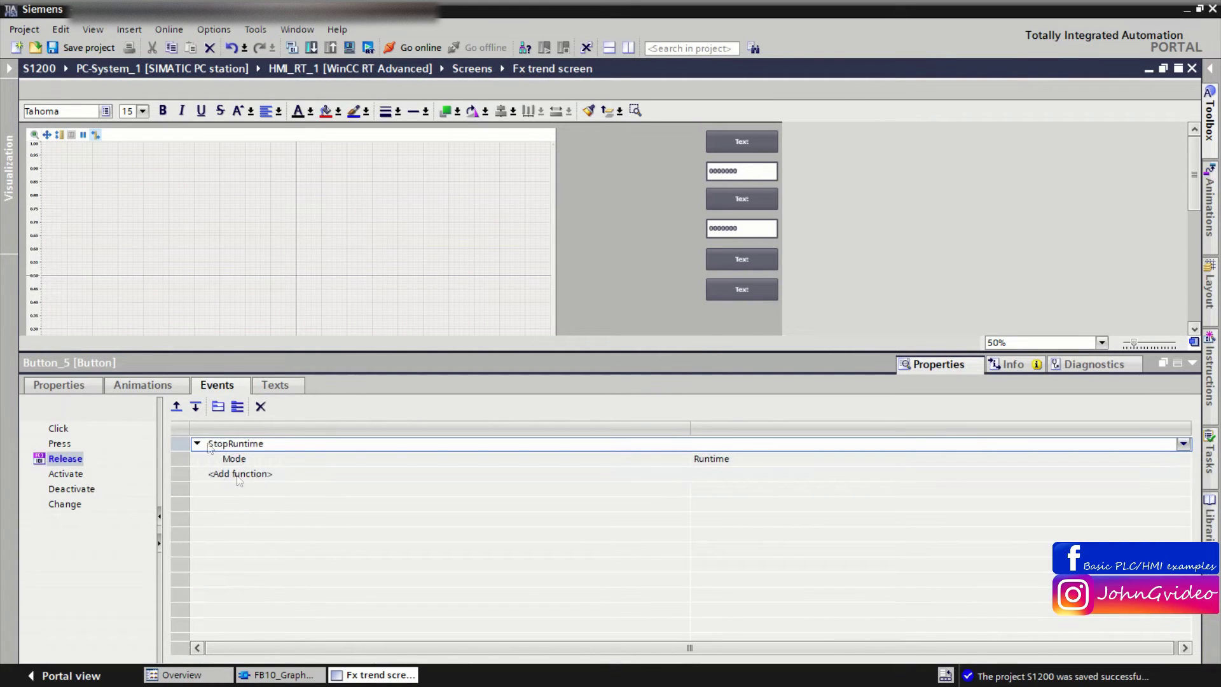
click(1192, 363)
Move the two unlabelled buttons below the second I/O field slightly down to widen the gap above them.
click(728, 258)
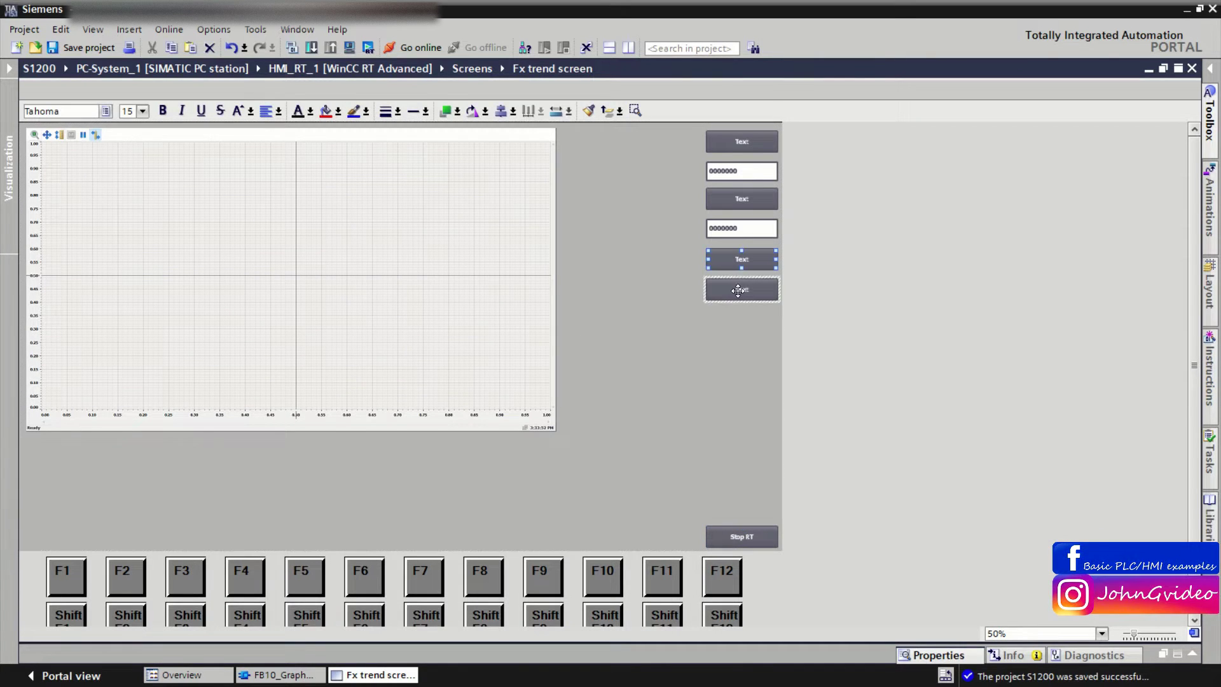
drag(738, 264, 742, 298)
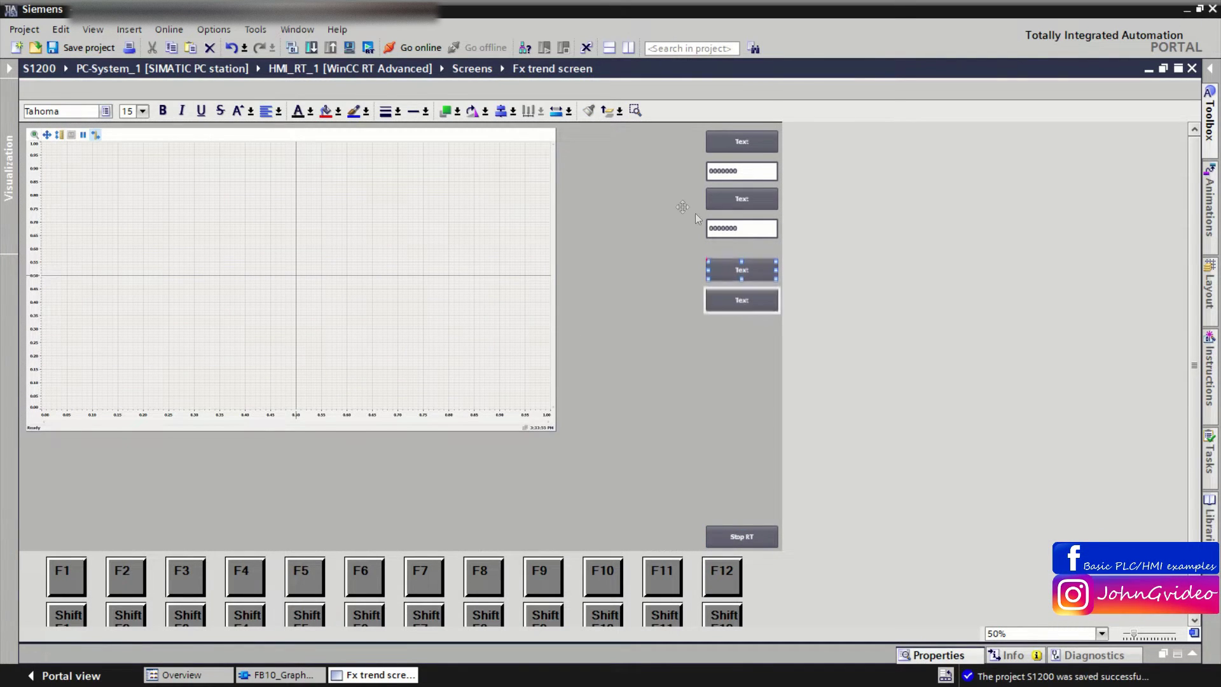
Label the uppermost button "Generate value 1", split over two lines after "Generate".
click(741, 146)
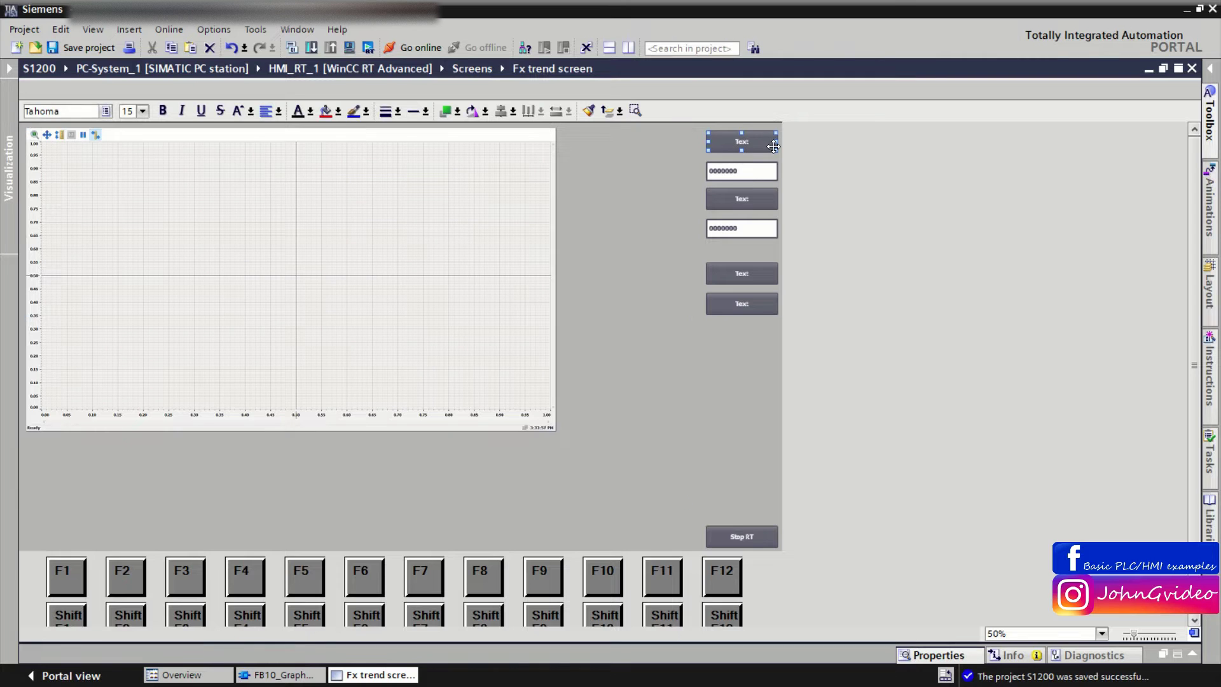
scroll(774, 147, up, 2)
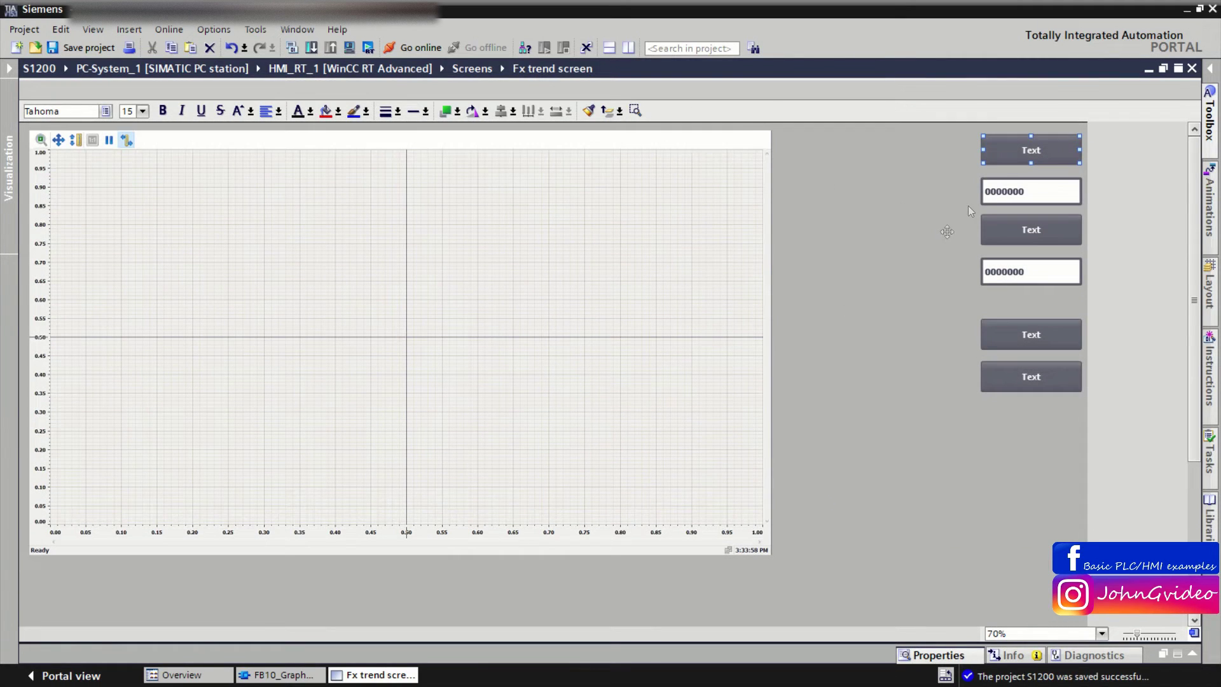
double_click(1026, 150)
text(Gen)
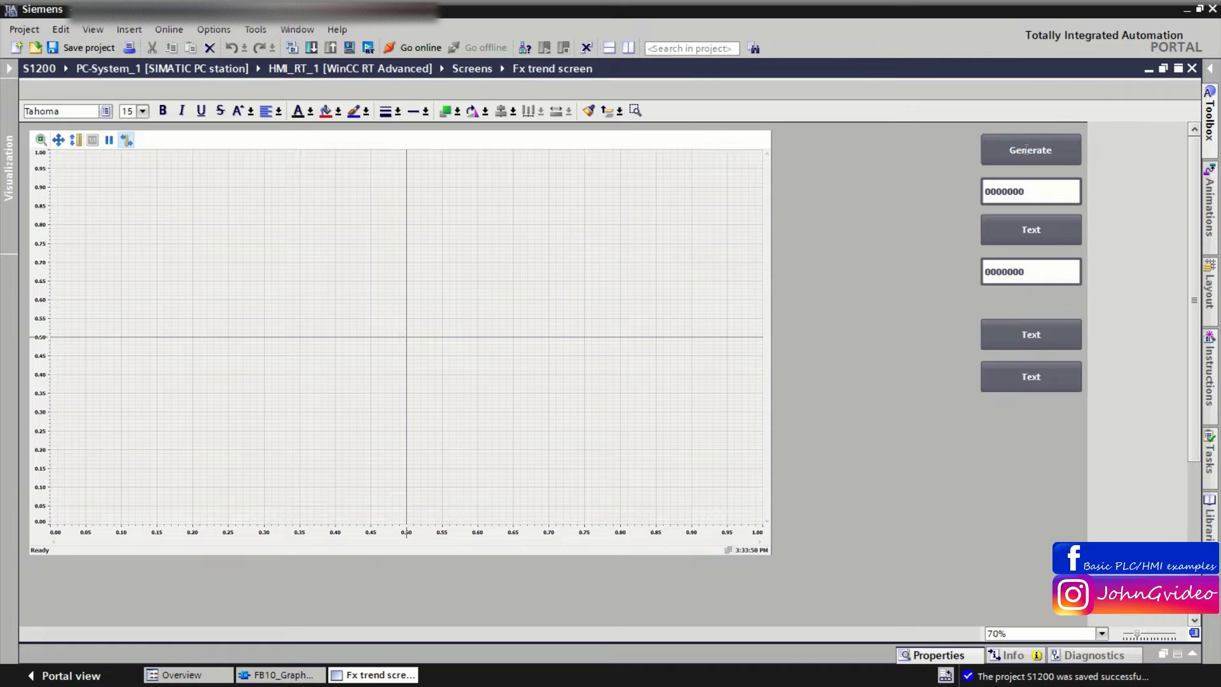
text(erate)
key(Return)
text(value 1)
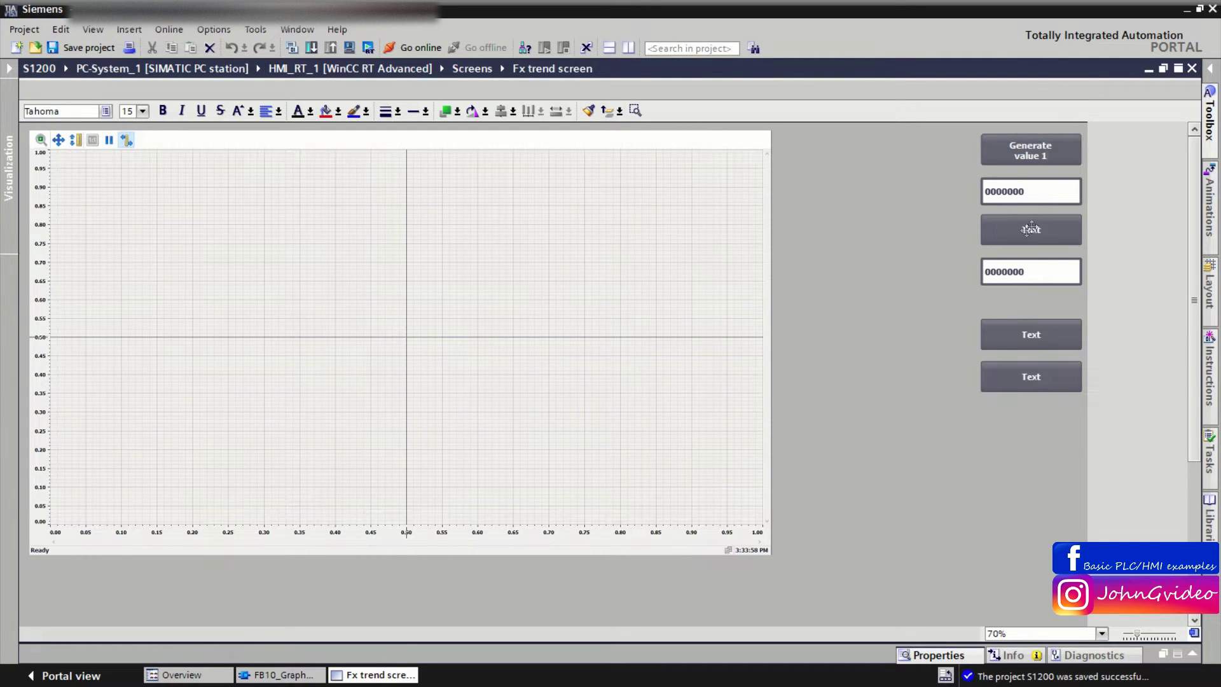
Label the button between the two I/O fields "Generate value 2".
click(1031, 229)
click(1031, 229)
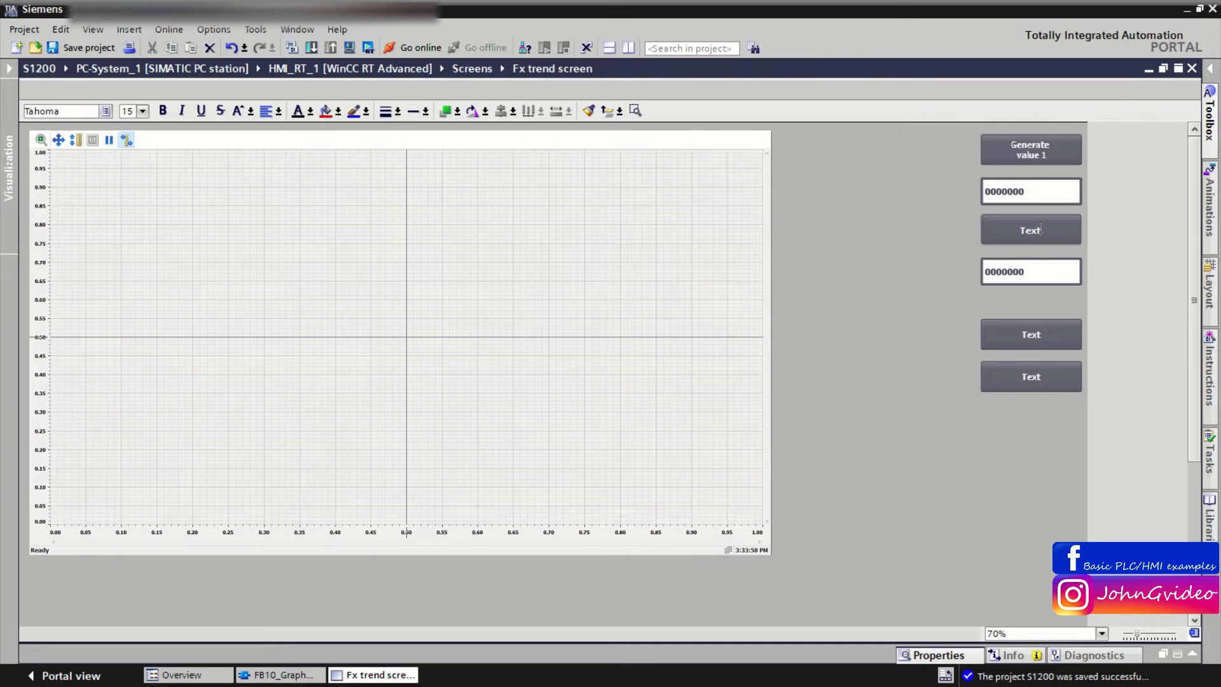
text(Generate value 2)
Label the two unlabelled buttons below the second I/O field "Clear value 1" and "Clear value 2", from top to bottom.
click(1025, 336)
click(1025, 335)
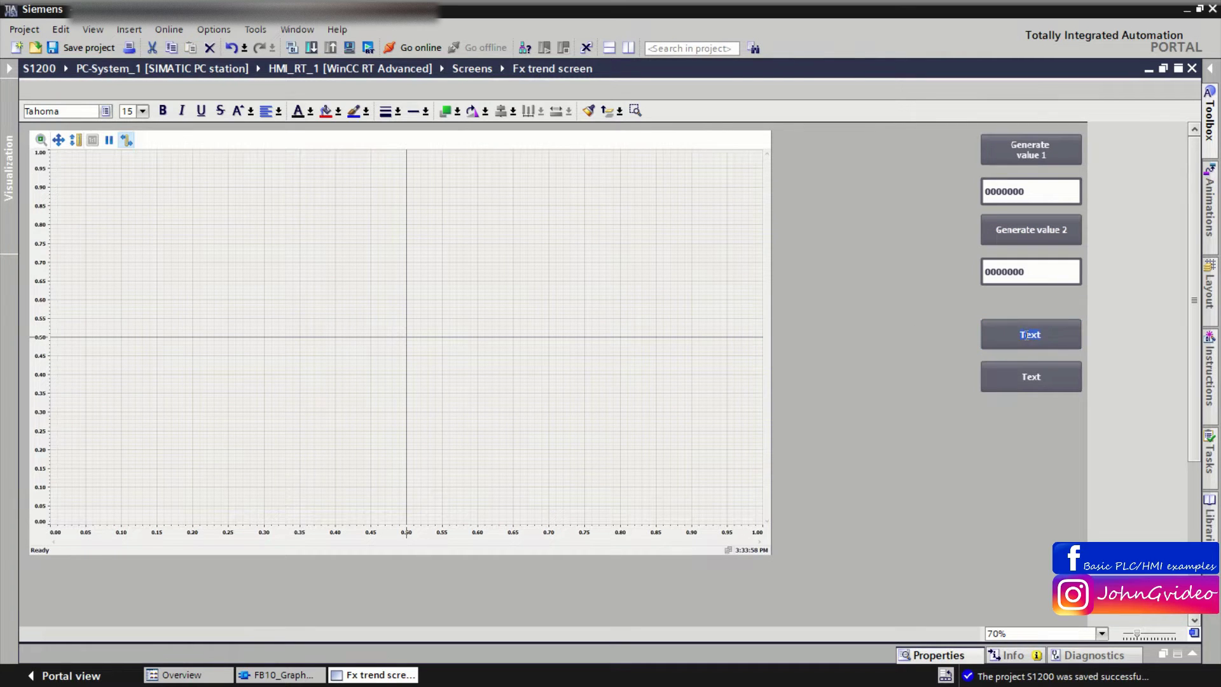
text(Clear)
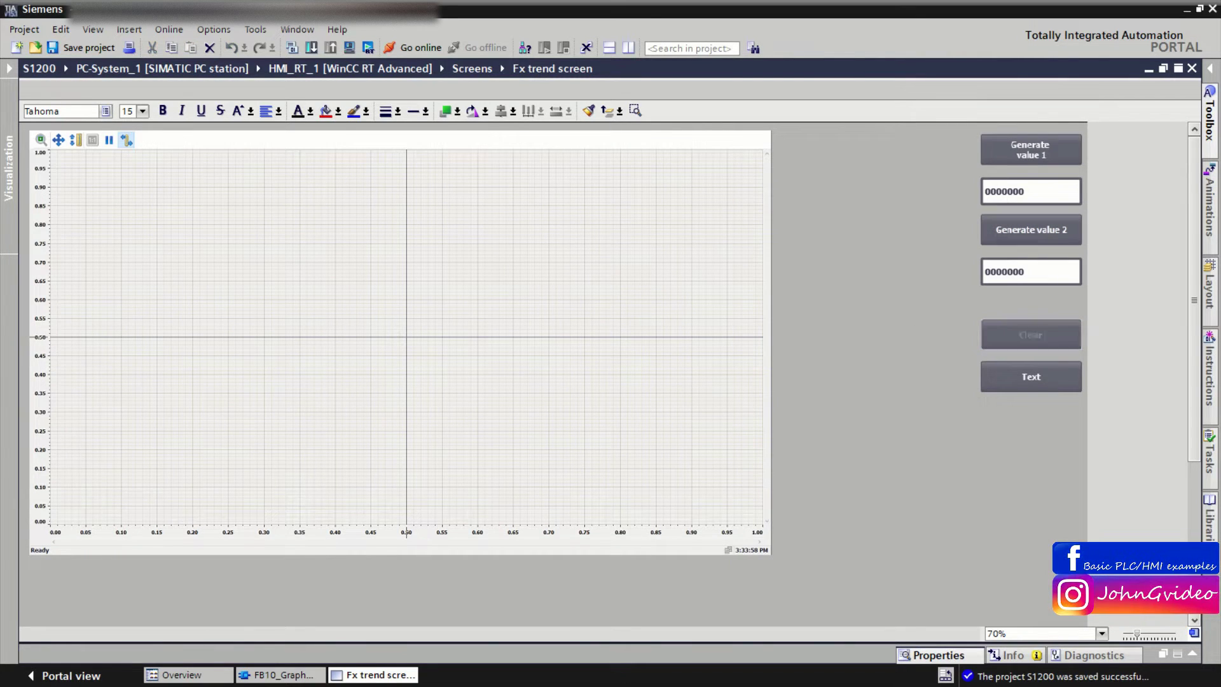
text( value 1)
click(1035, 362)
click(1035, 361)
text(Clear value 2)
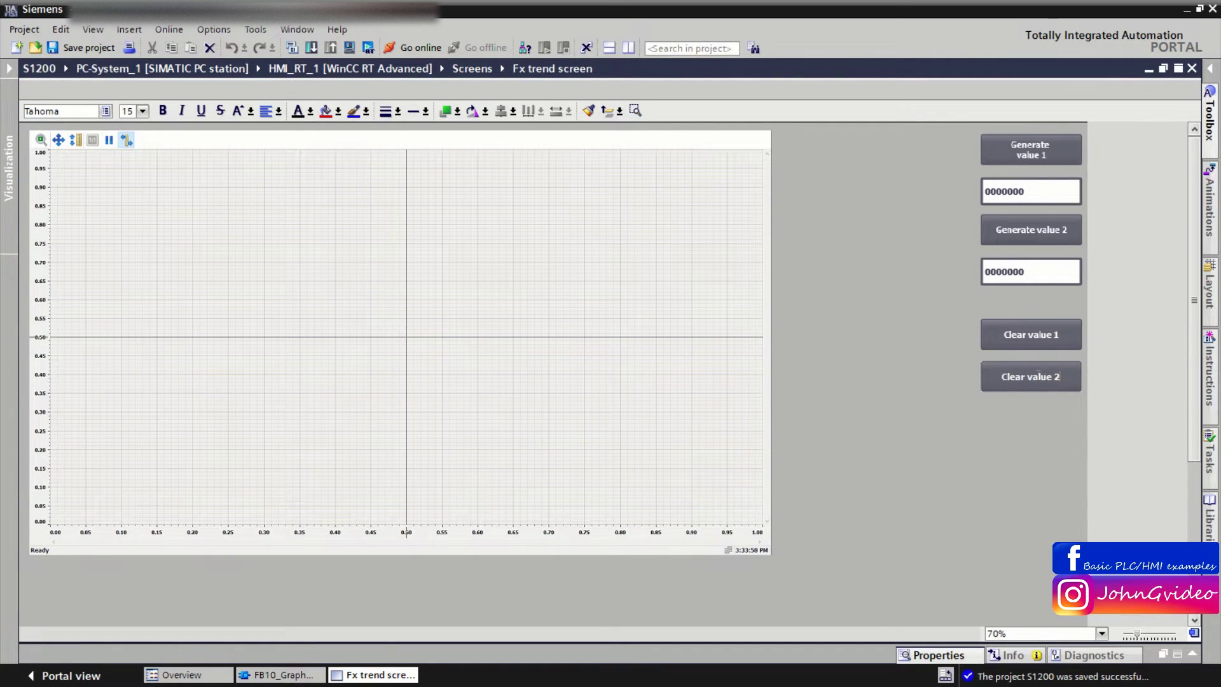
click(915, 284)
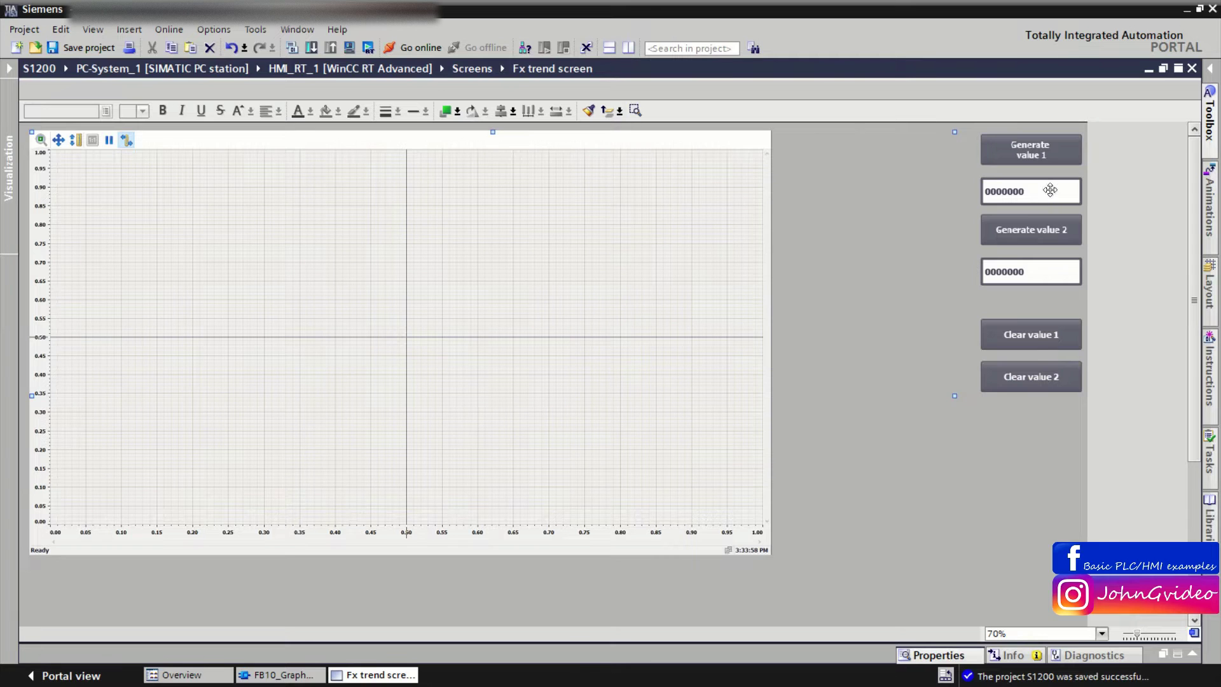
Open HMI_RT_1's default tag table and check the static variables in the FB10_GraphGenerator block interface.
click(9, 68)
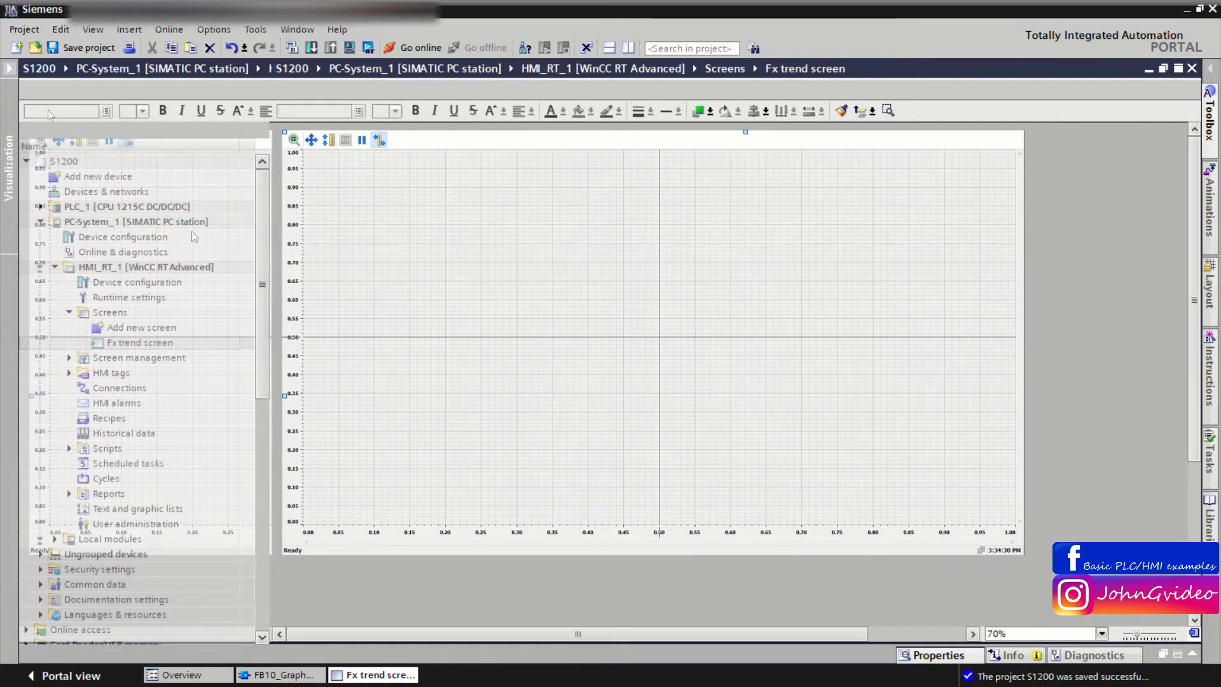
click(69, 373)
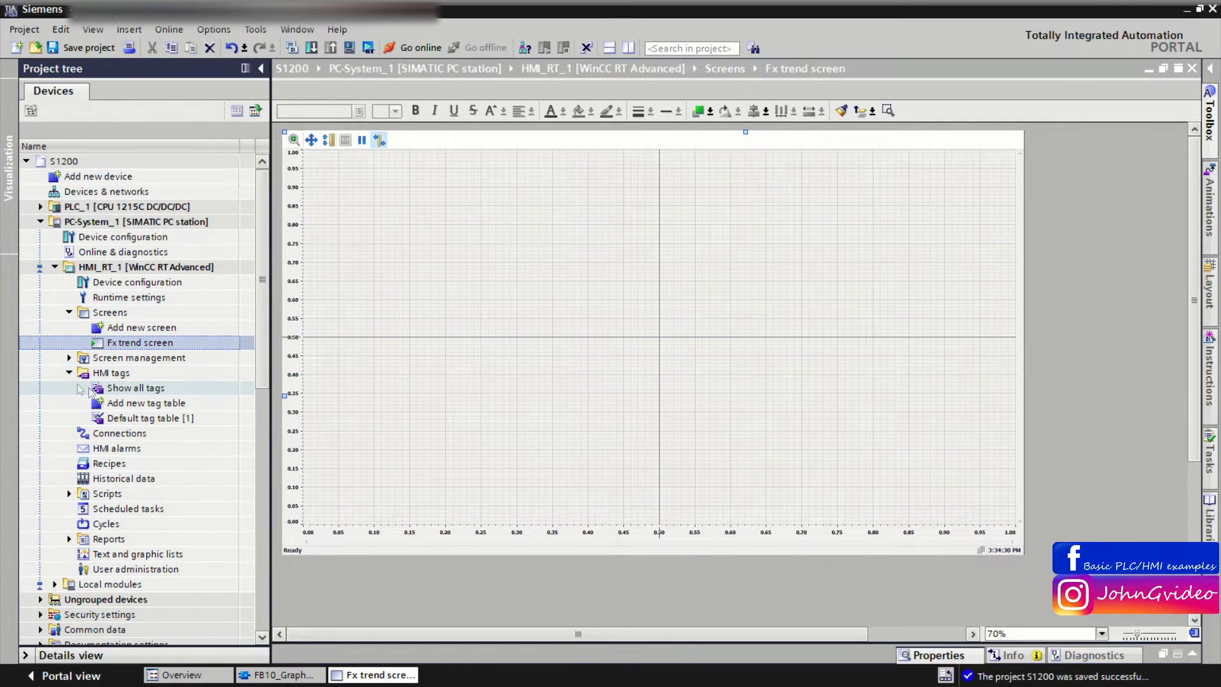
double_click(130, 418)
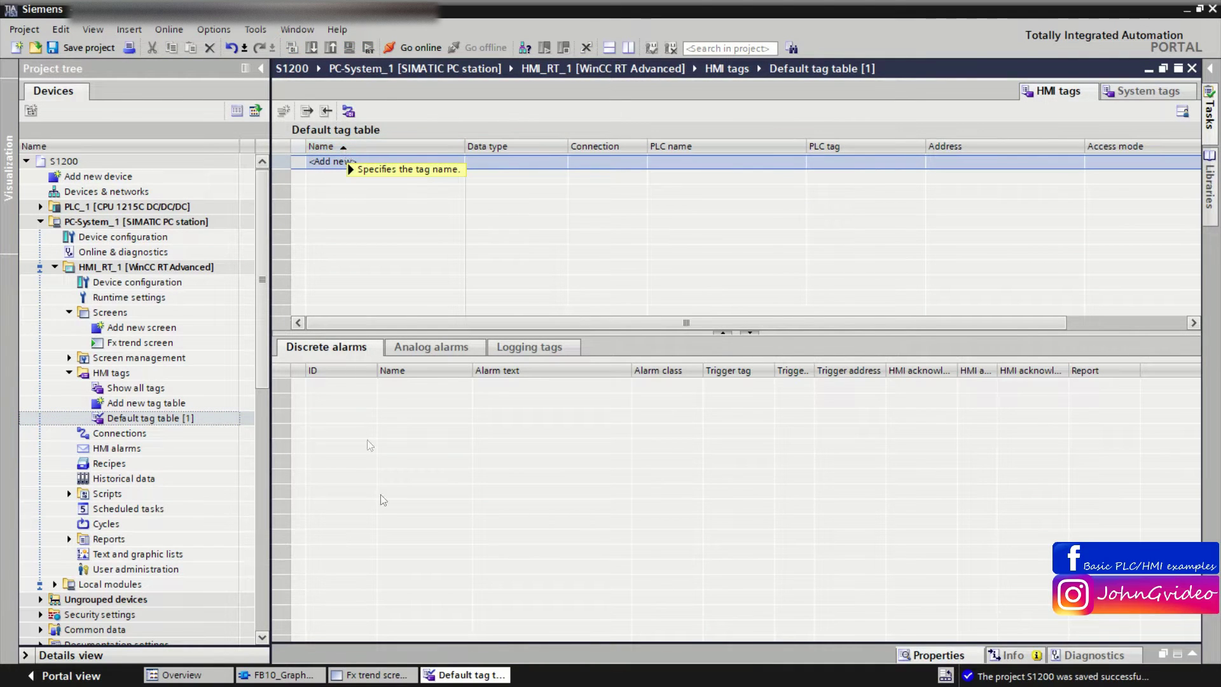
click(280, 674)
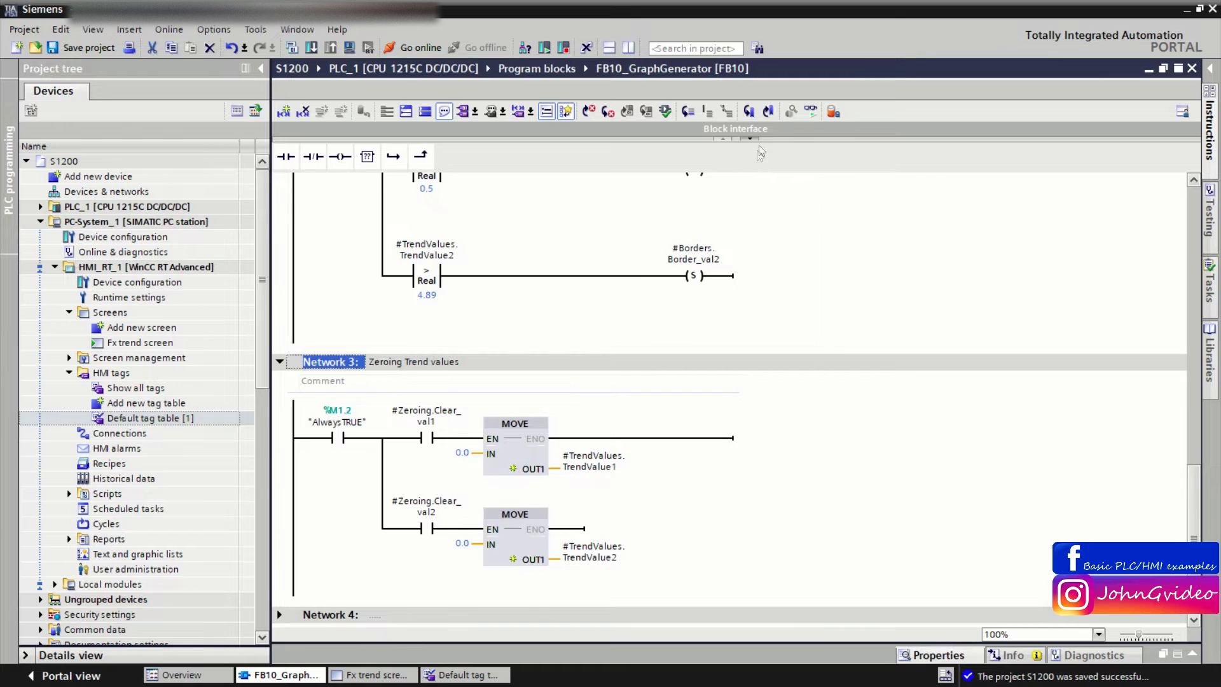
click(750, 138)
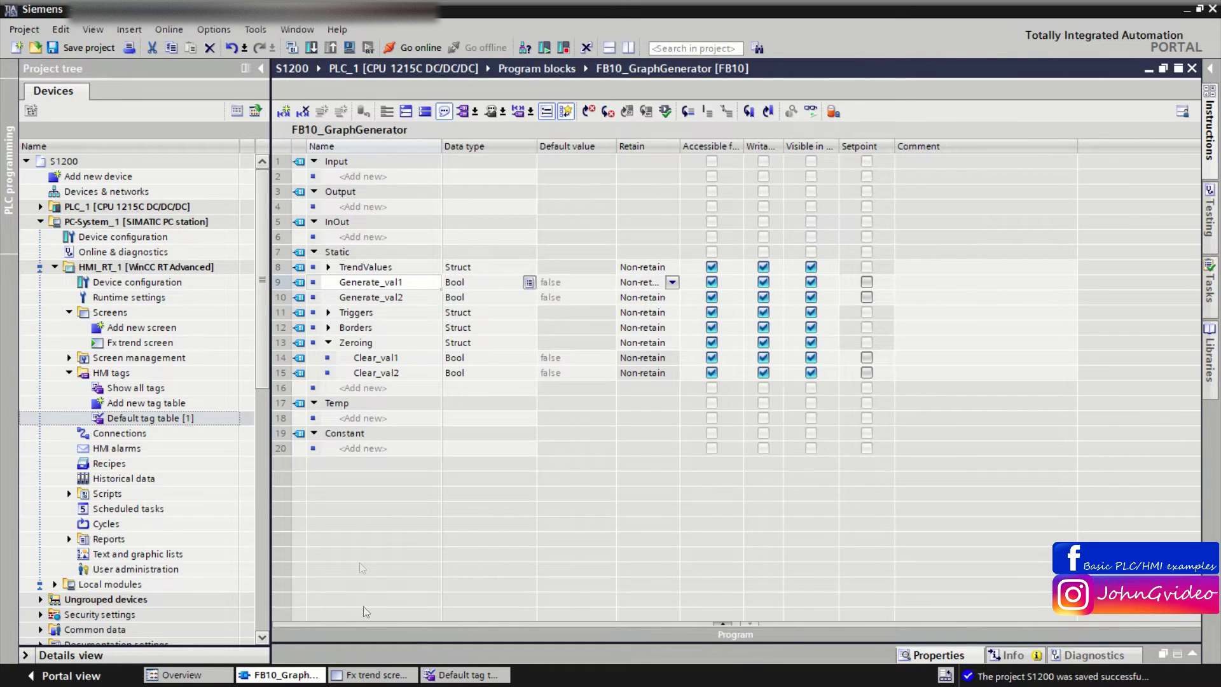
click(466, 674)
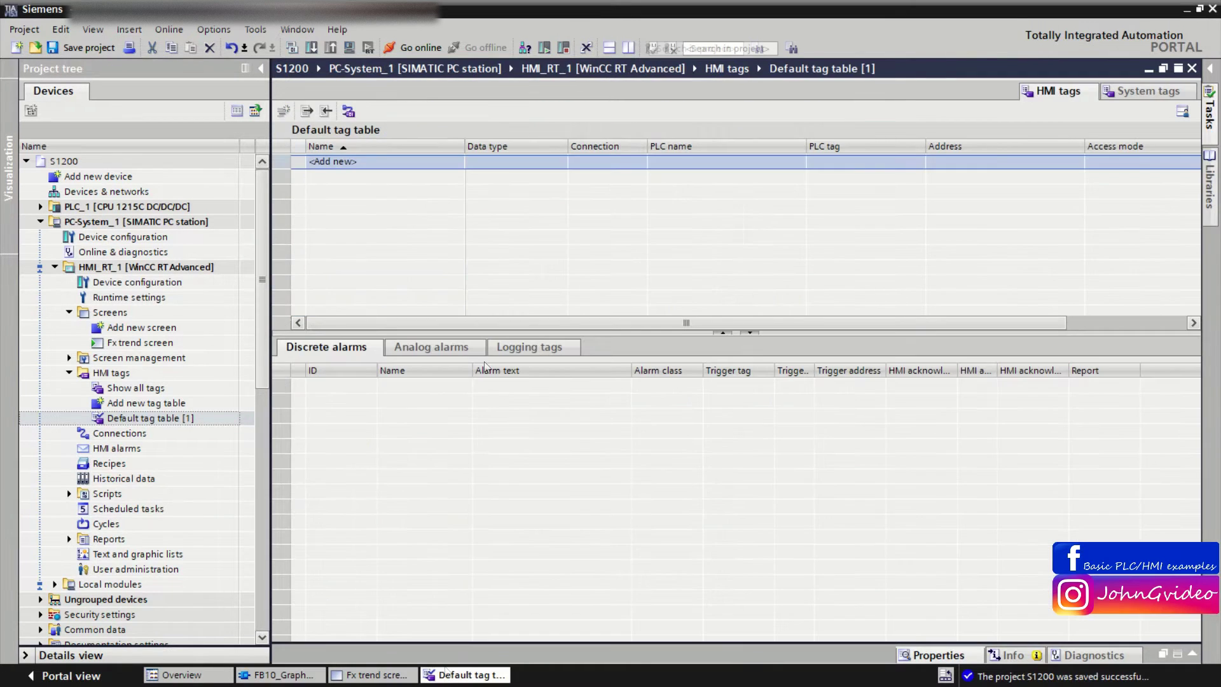
Add two Bool tags named Generate_val1 and Generate_val2 to the default HMI tag table.
double_click(350, 164)
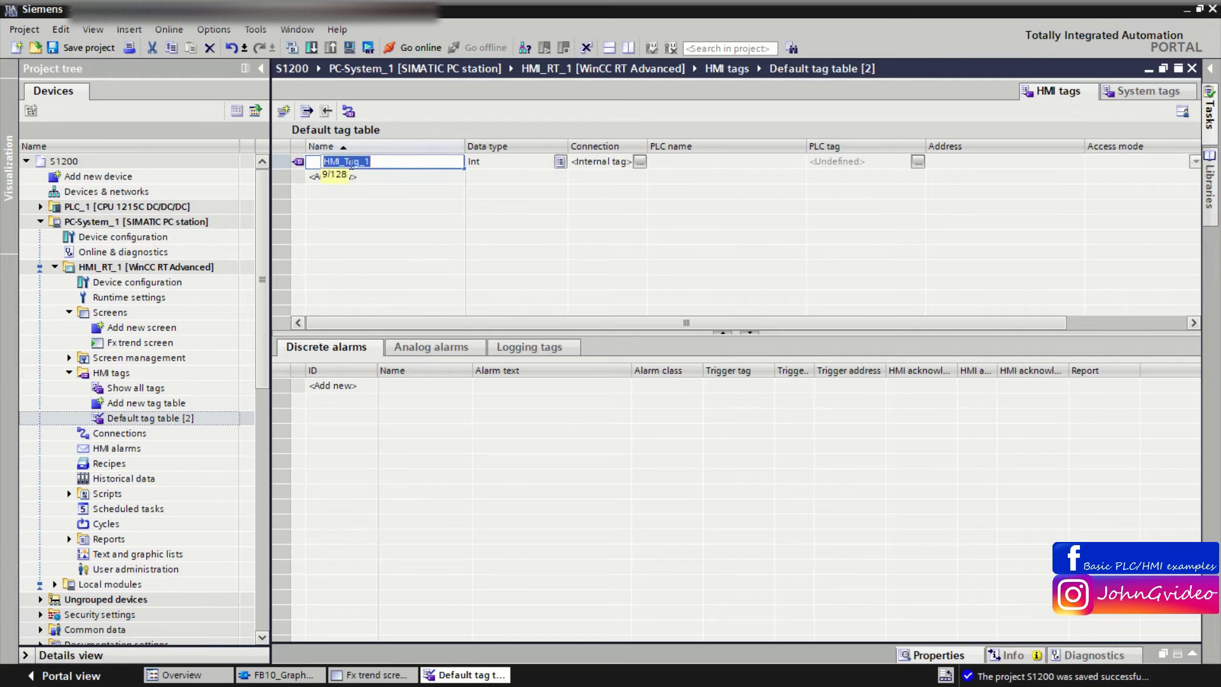
text(Generate_val1)
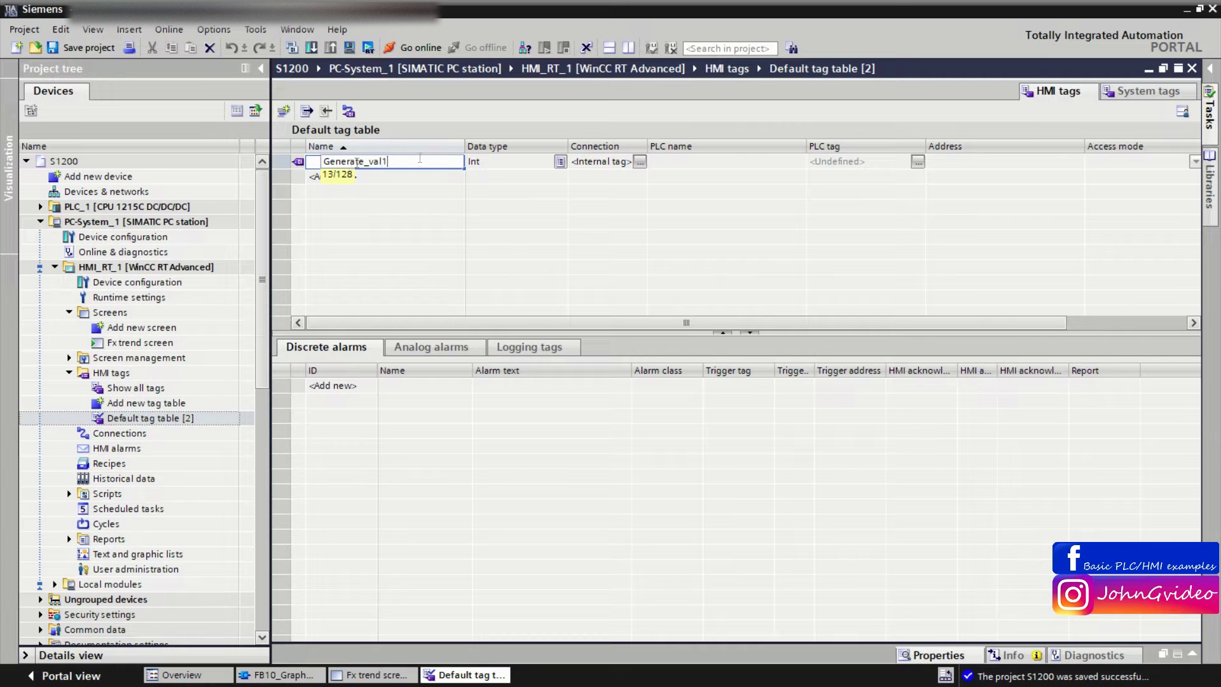
key(Tab)
text(Bool)
click(381, 177)
text(Generate_val2)
key(Return)
Set the connection of the Generate_val1 and Generate_val2 tags to HMI_Connection_1.
click(630, 162)
click(640, 162)
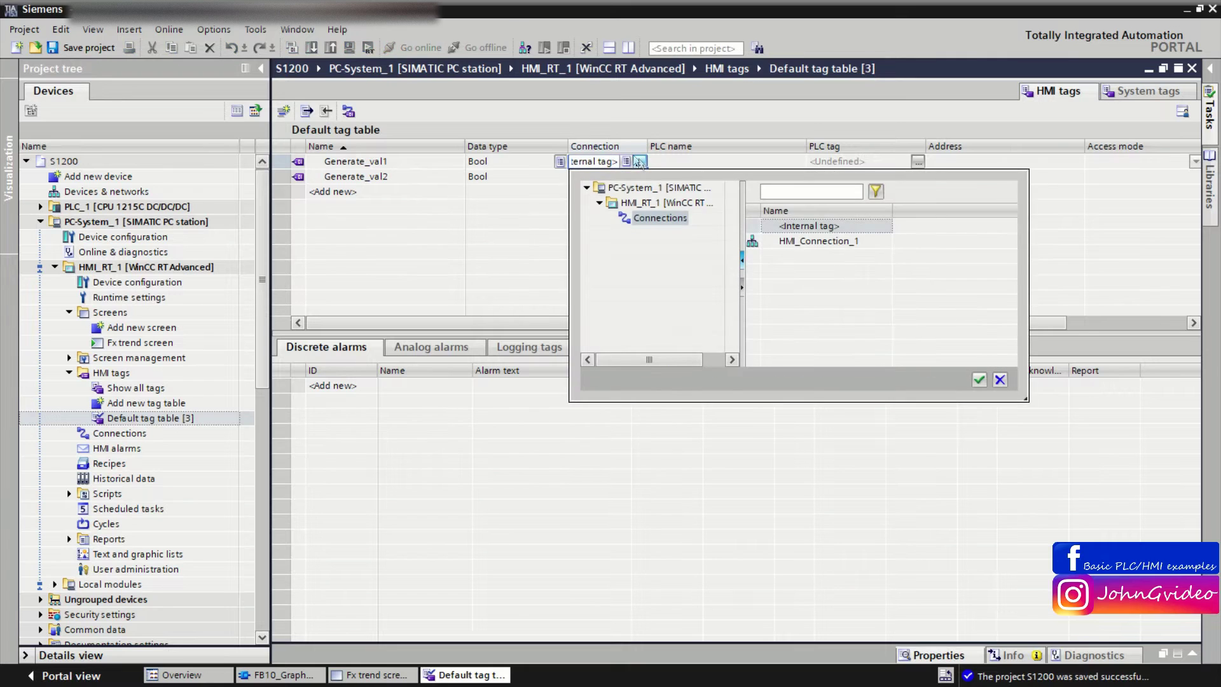
double_click(806, 247)
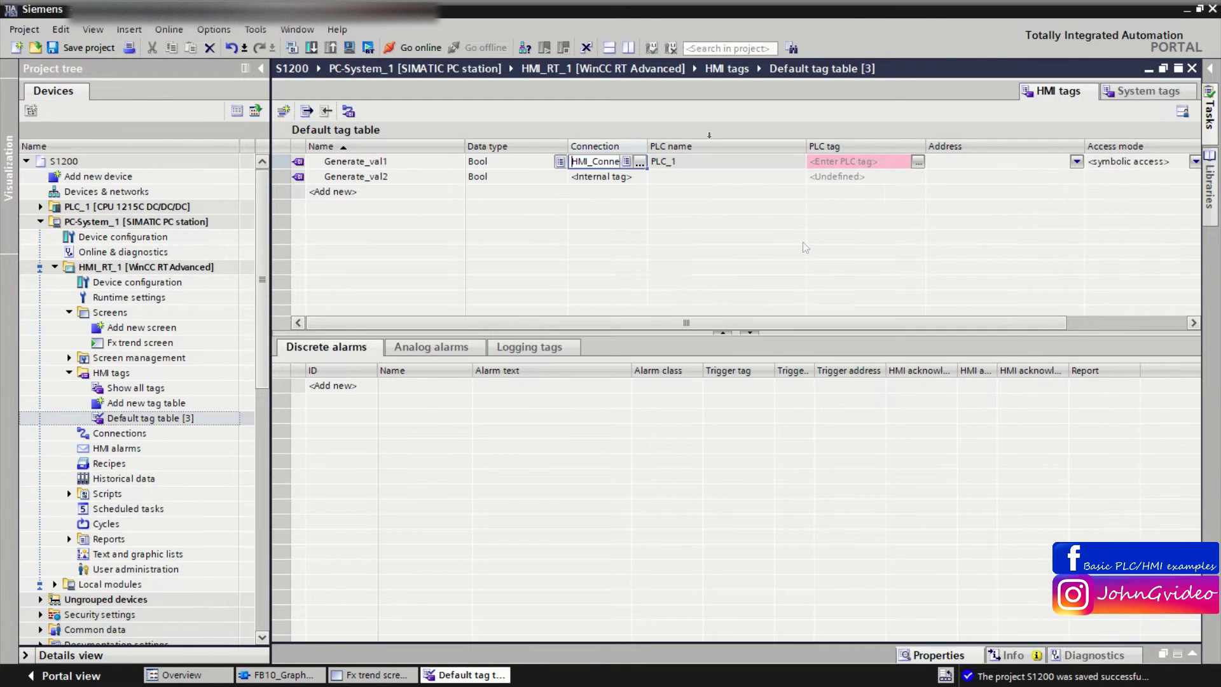
click(639, 180)
click(639, 178)
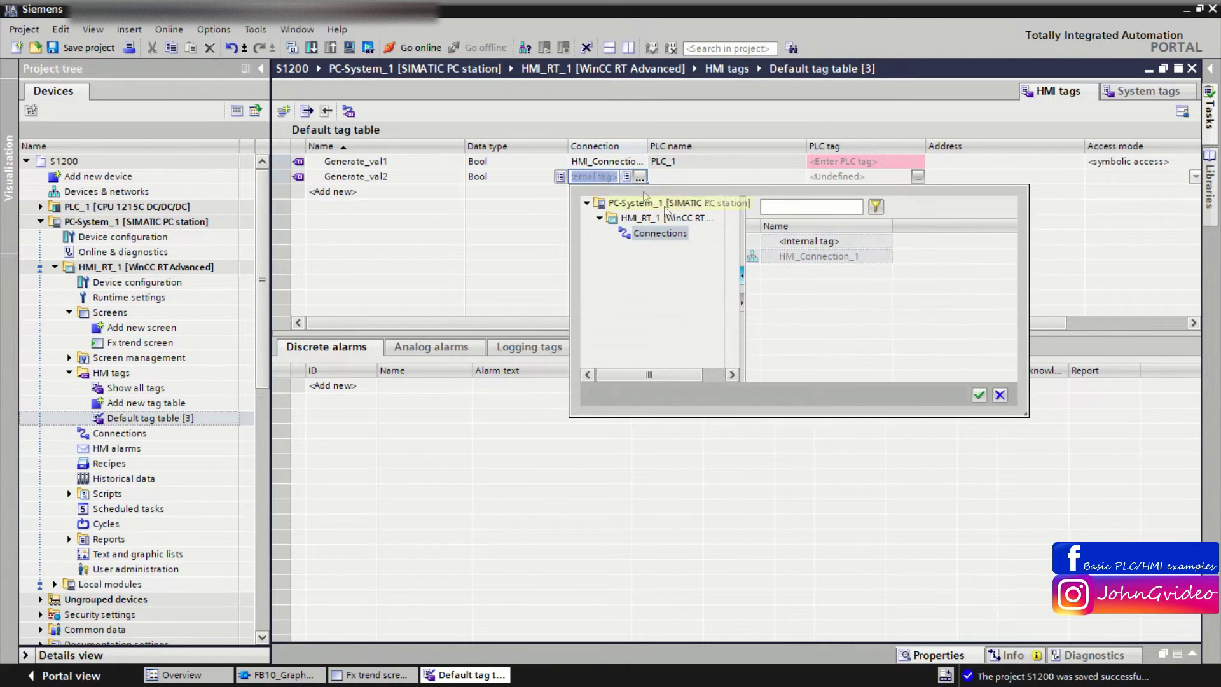
double_click(790, 254)
Link the HMI tag Generate_val1 to the PLC tag Generate_val1 in data block DB10_GraphGenerator.
click(890, 162)
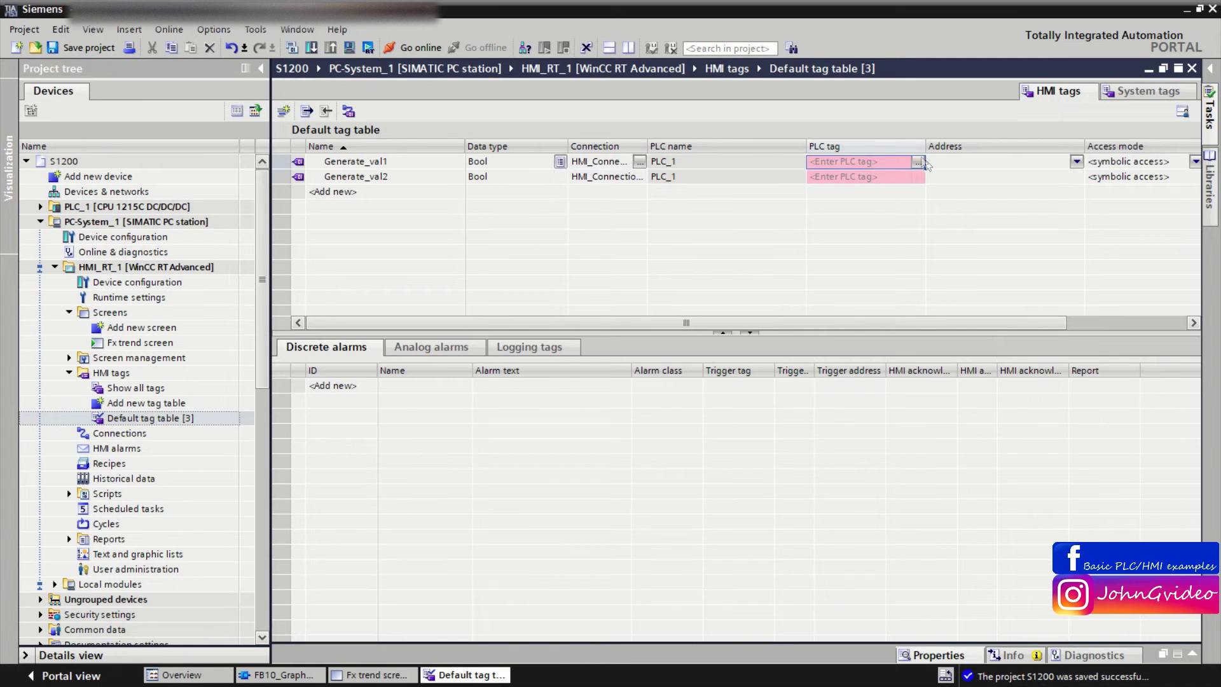
click(919, 163)
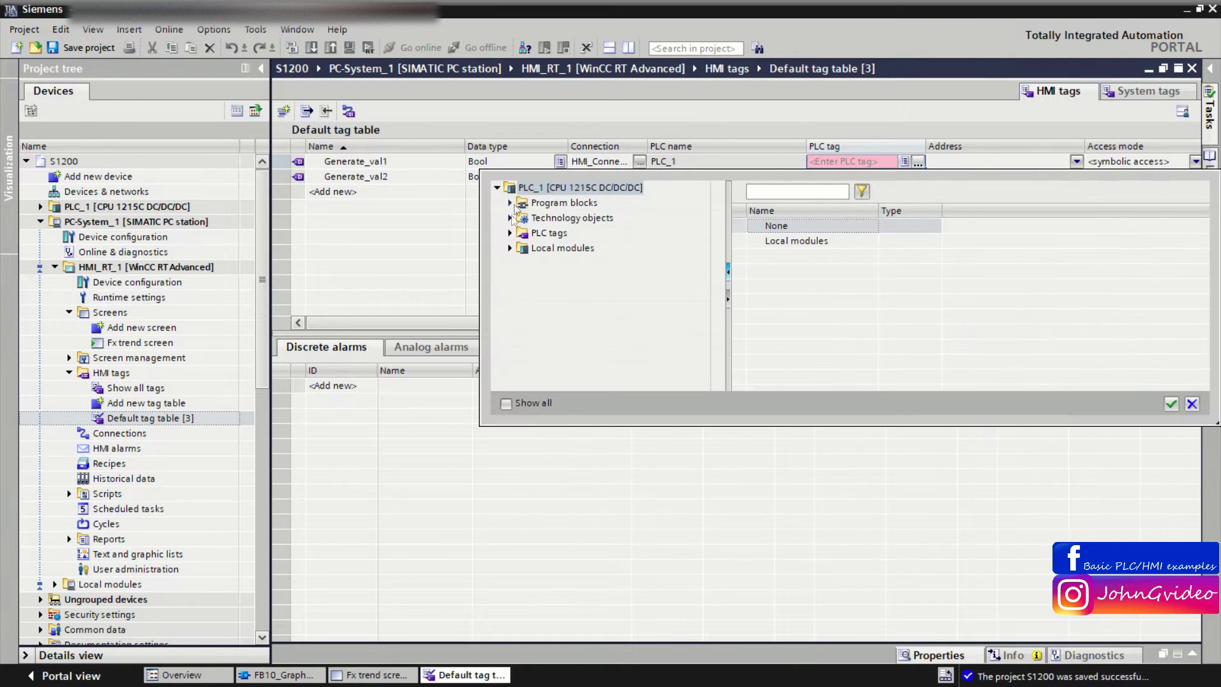
click(520, 203)
click(510, 202)
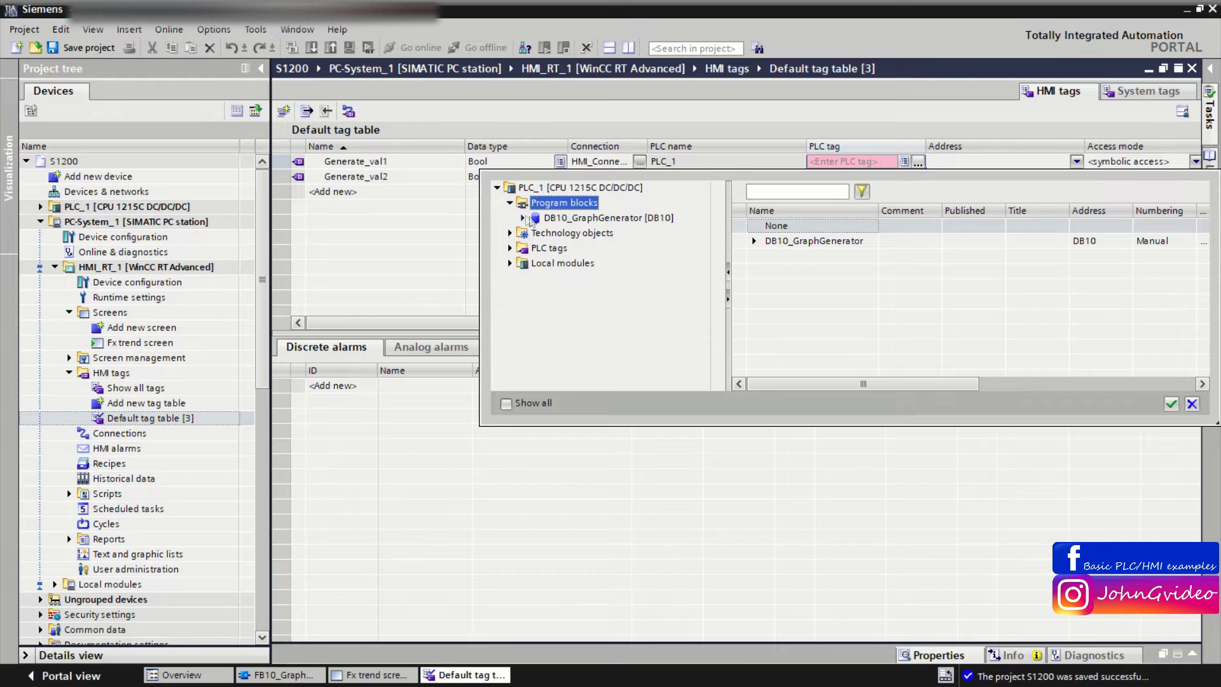
click(523, 218)
click(560, 220)
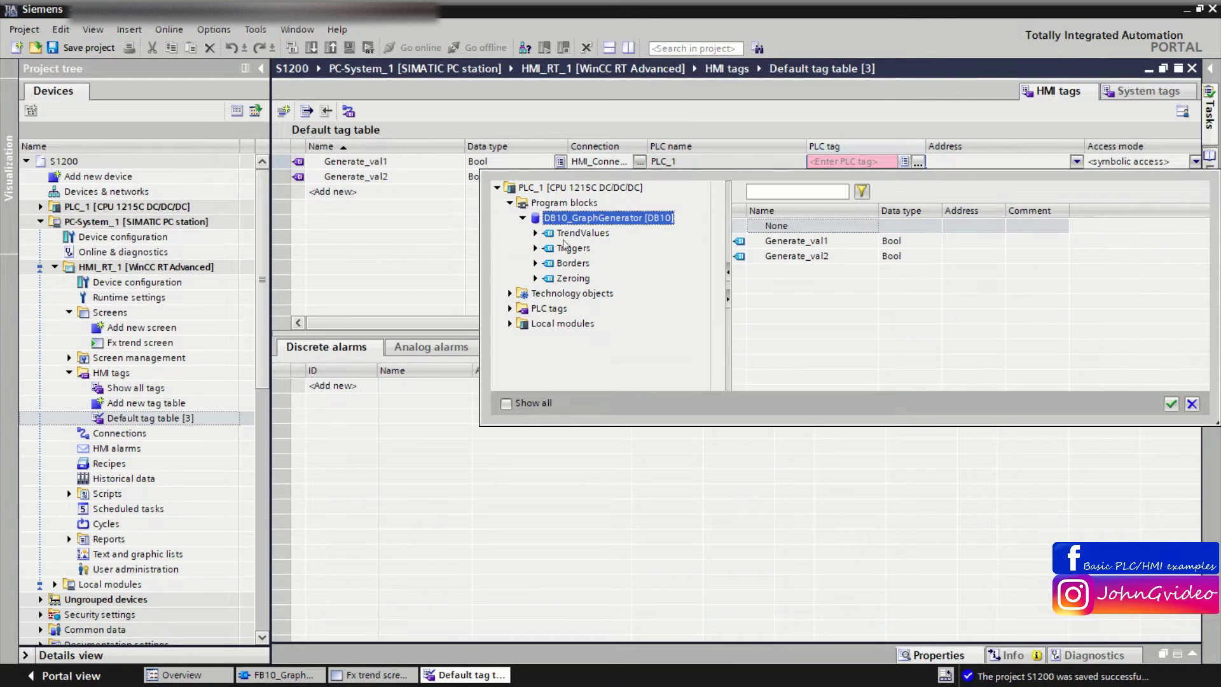
double_click(812, 242)
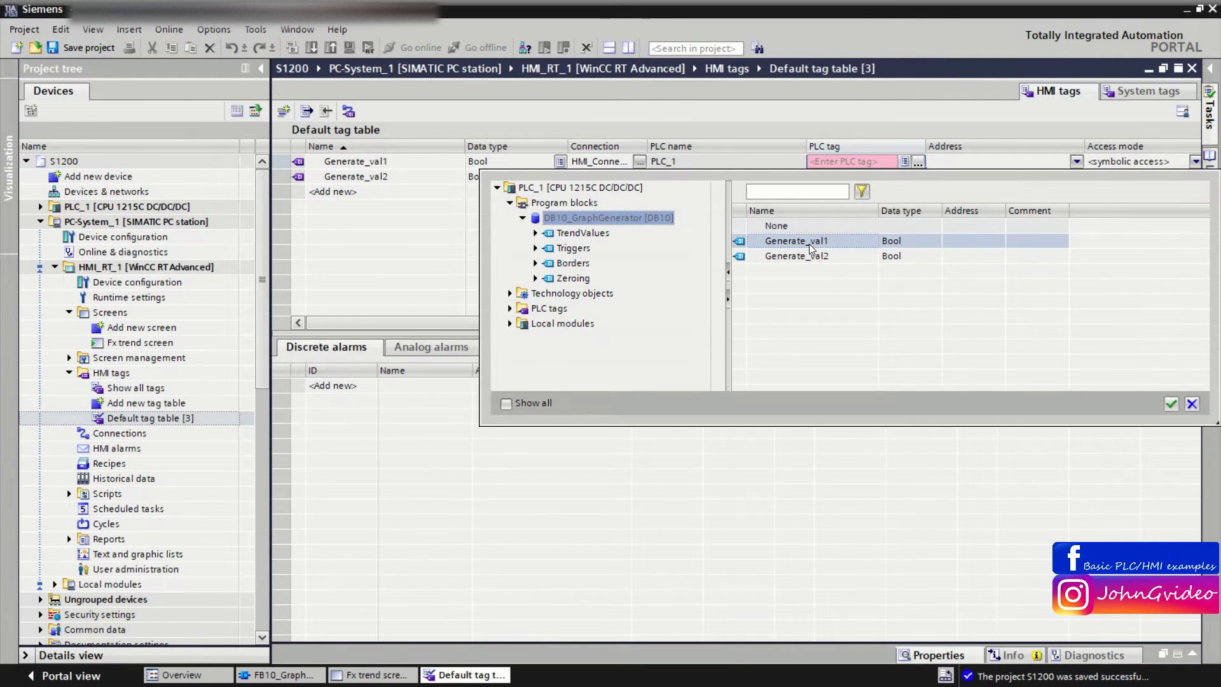
Link the HMI tag Generate_val2 to the PLC tag Generate_val2 in DB10_GraphGenerator.
click(906, 178)
click(917, 178)
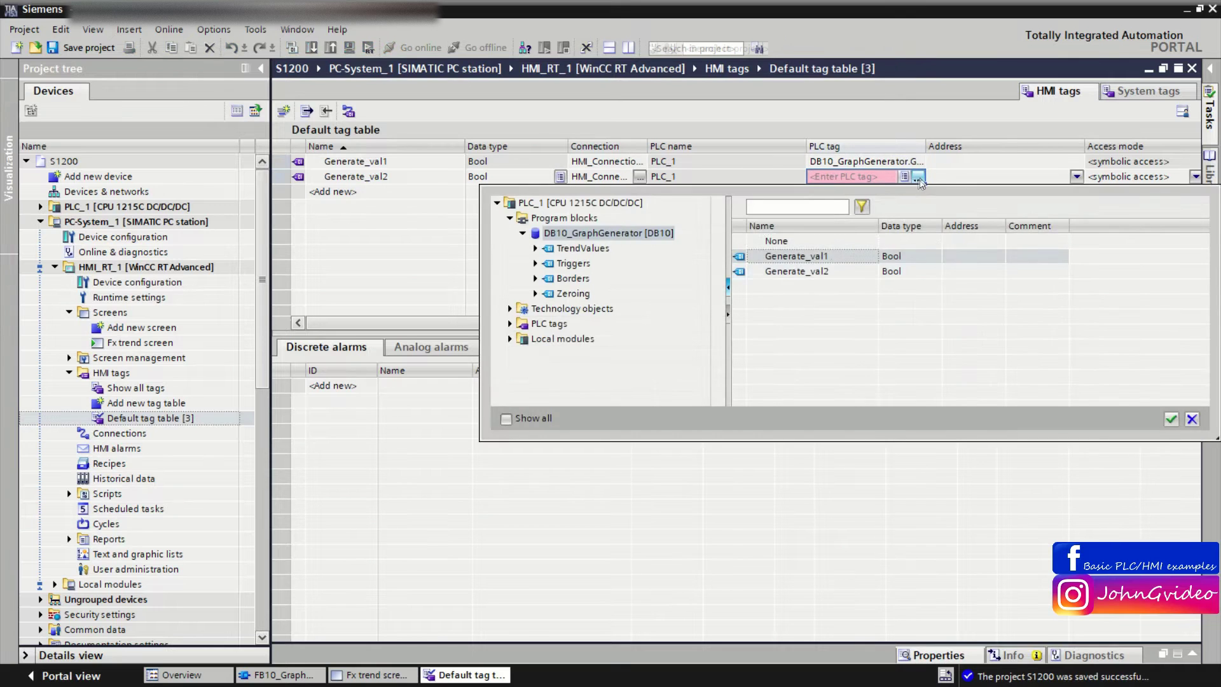
double_click(826, 271)
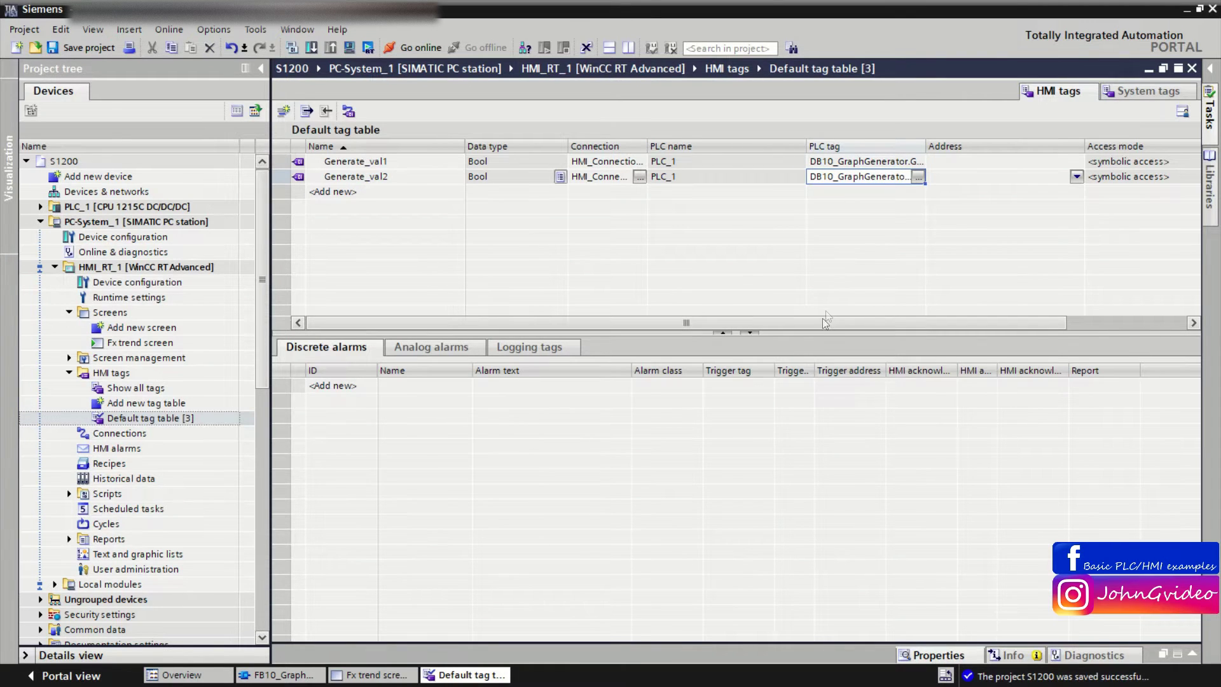
Set the acquisition cycle of Generate_val1 to 100 ms and fill it down to Generate_val2, overwriting the tag attributes.
drag(822, 323, 879, 323)
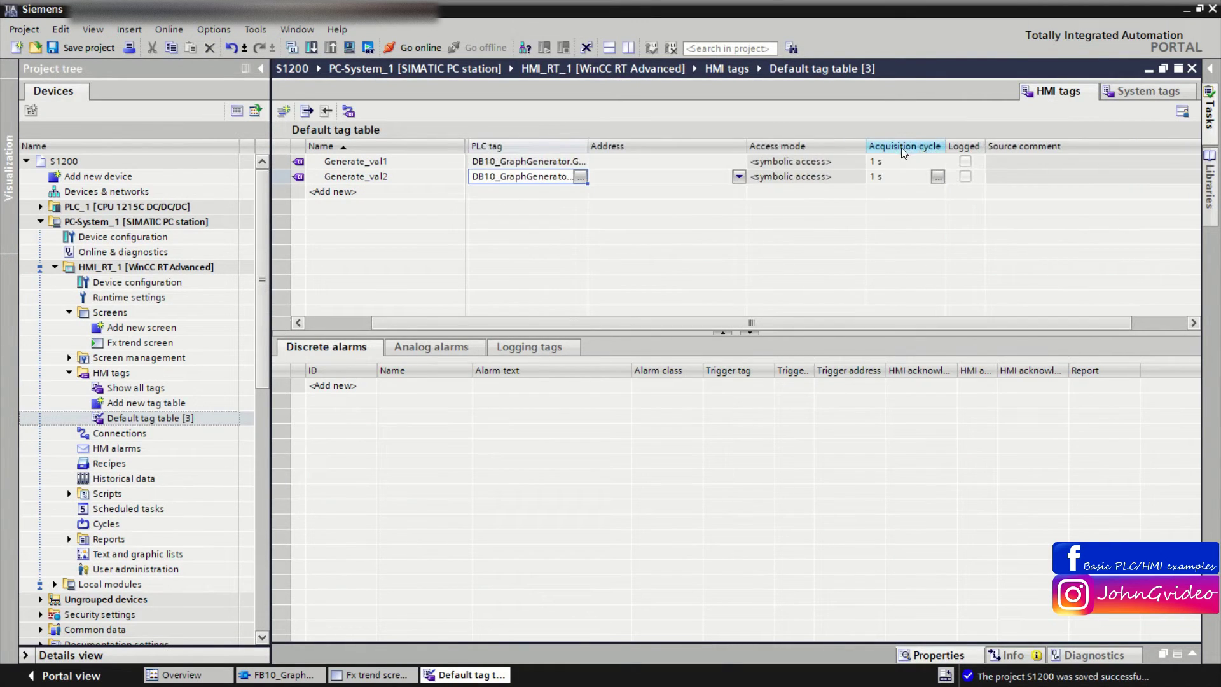
click(919, 163)
text(1)
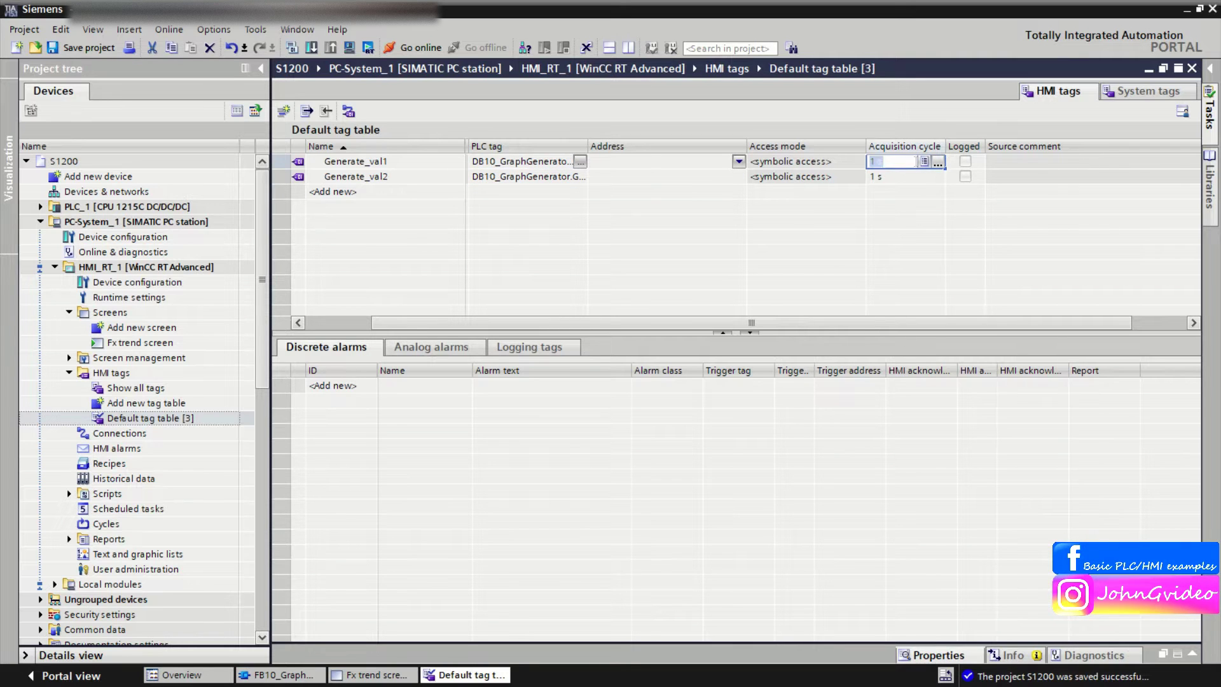
text(00 ma)
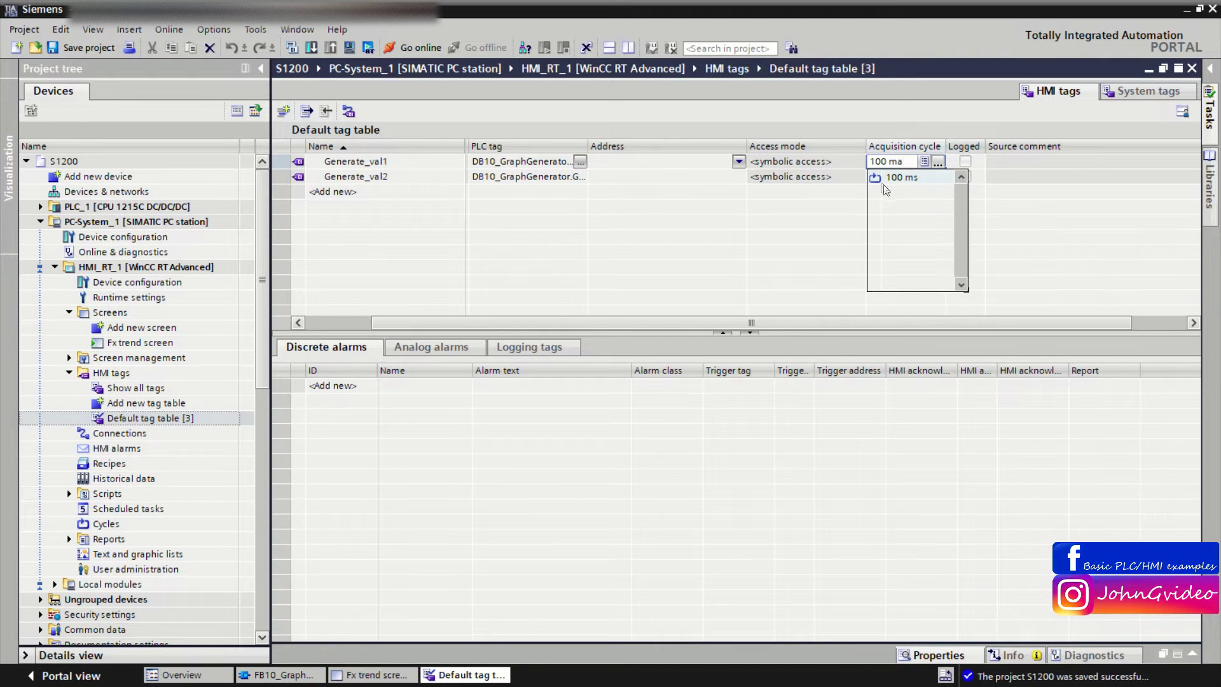
click(902, 176)
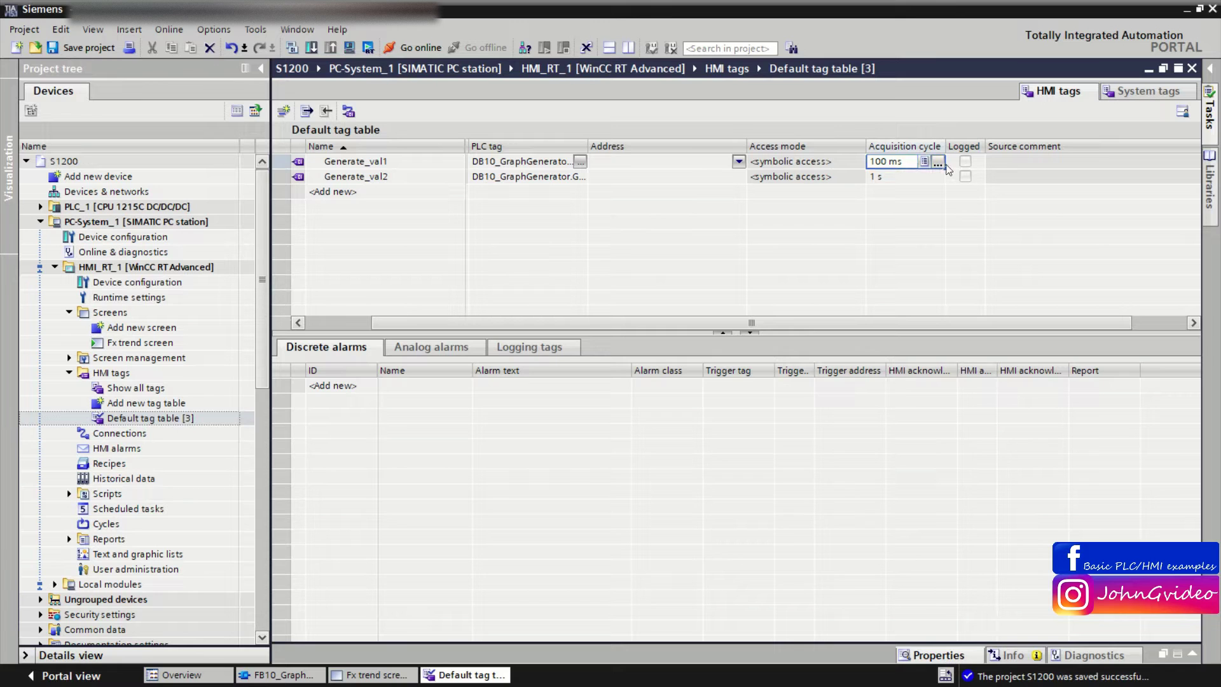
drag(944, 169, 944, 183)
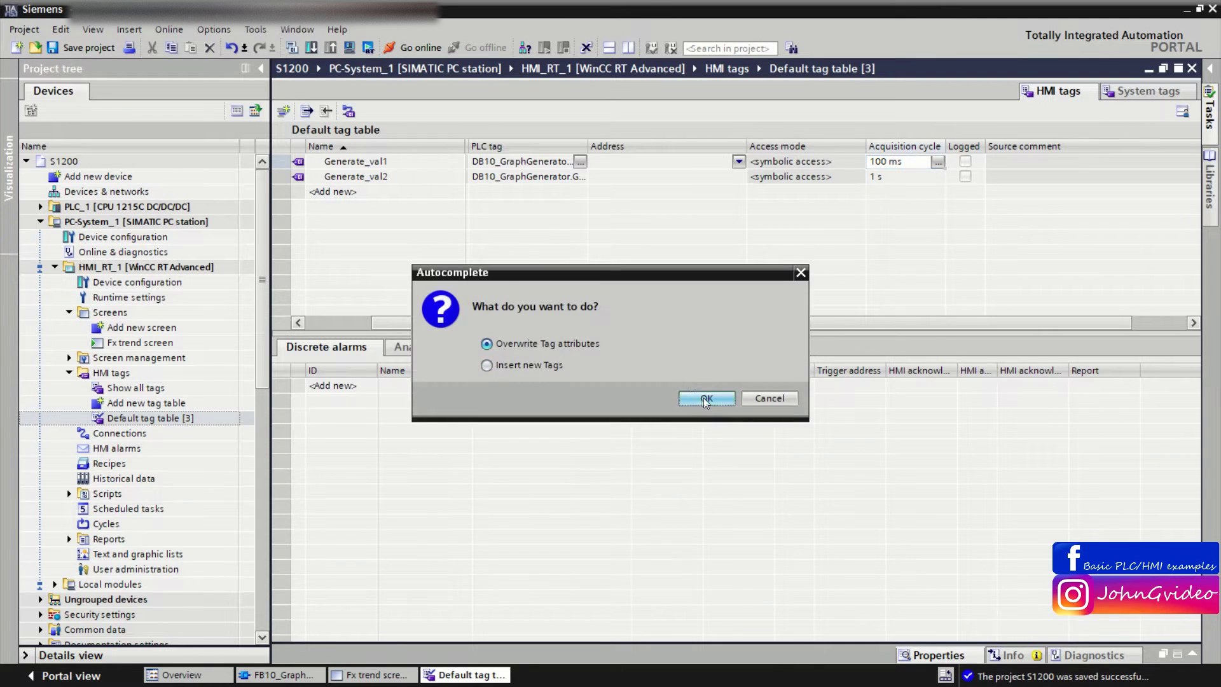
click(705, 400)
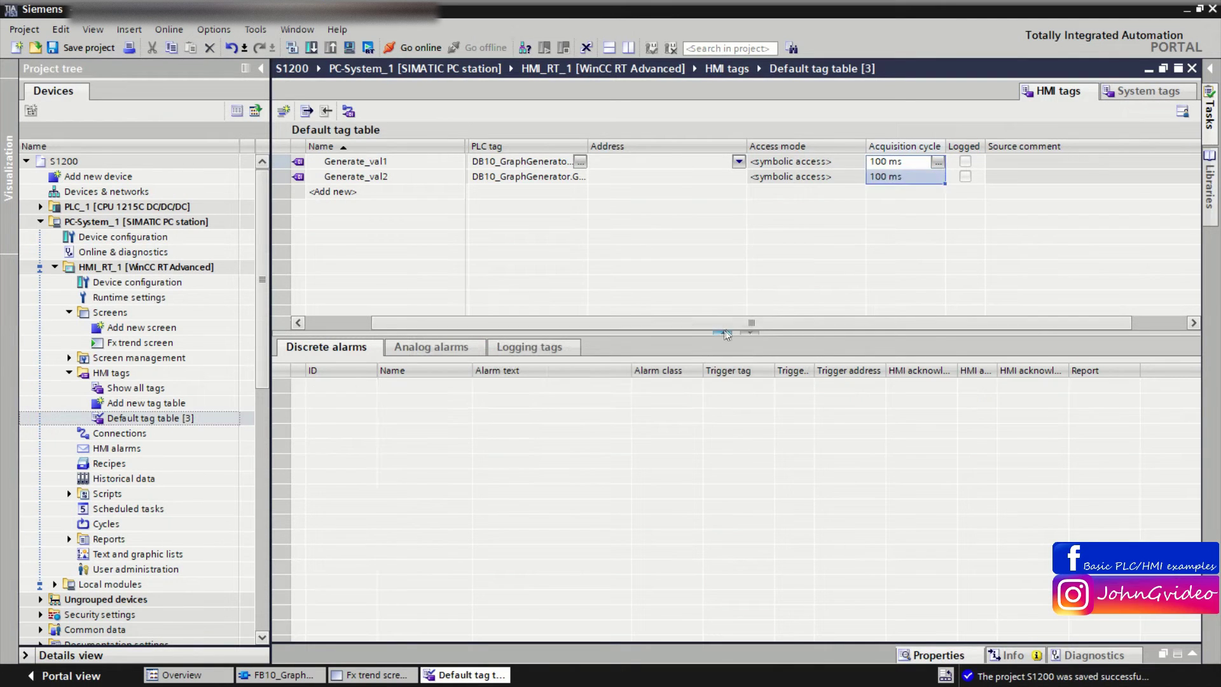
Add two more HMI tags named Generated_val1 and Generated_val2.
click(332, 191)
text(Generated_val3)
key(BackSpace)
text(1)
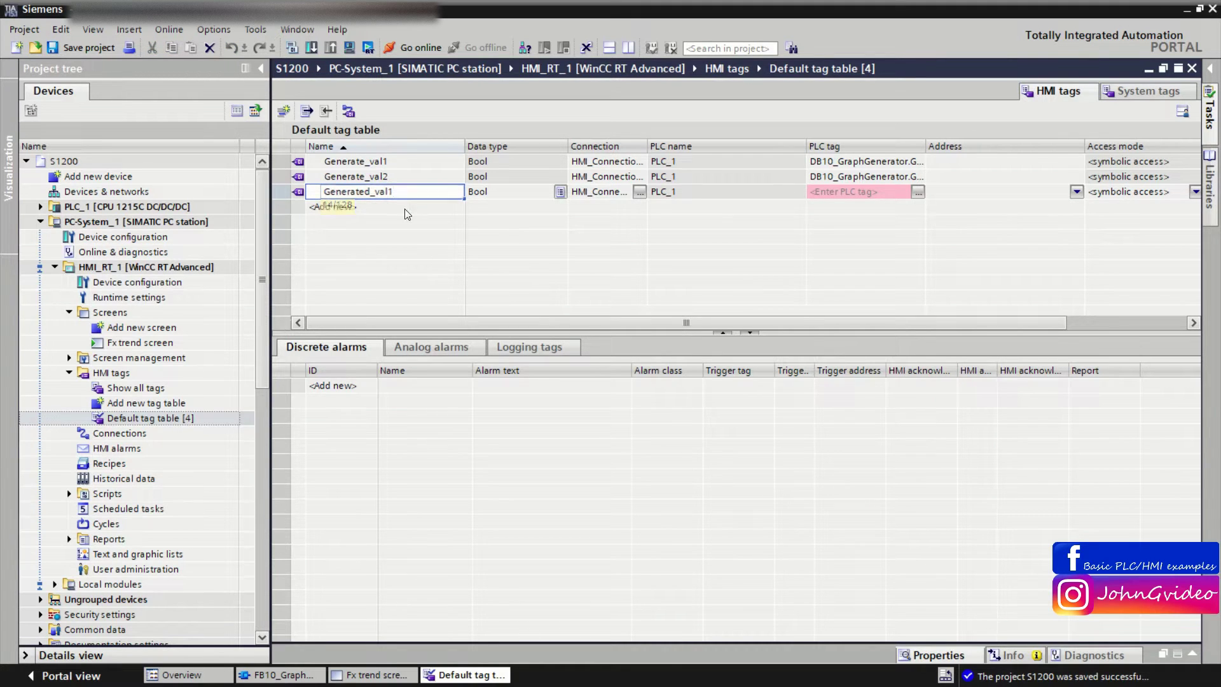
click(405, 207)
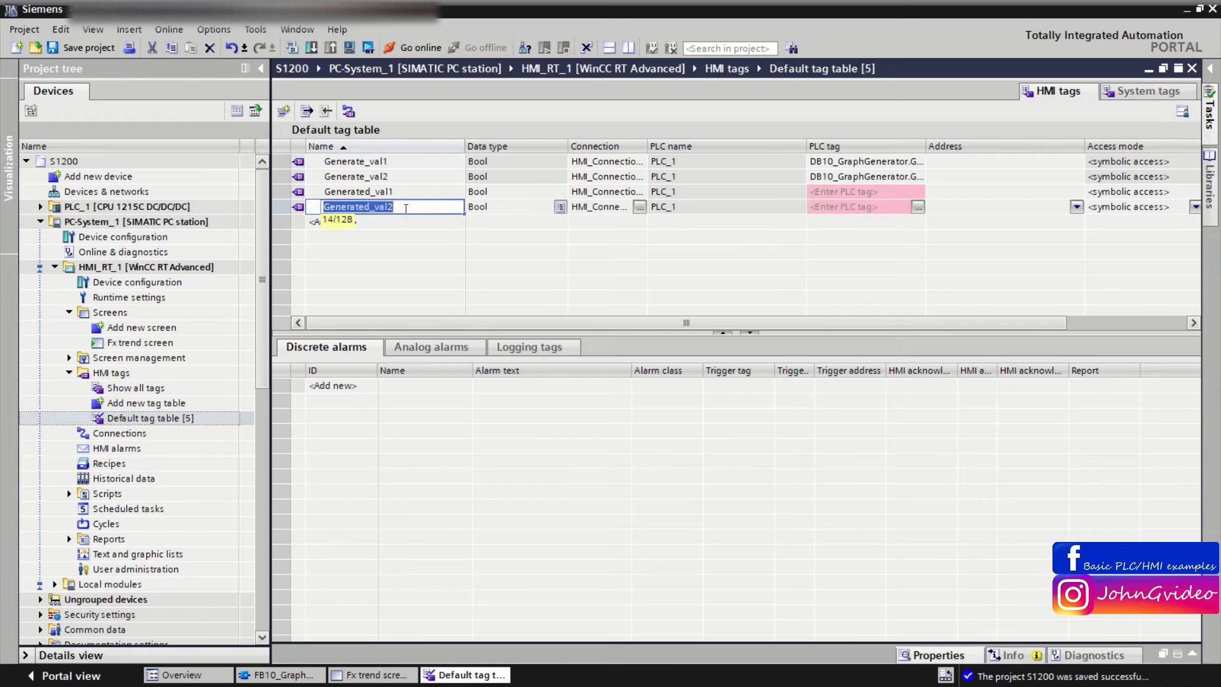
Check the TrendValues members' data type in FB10_GraphGenerator, and set Generated_val1 and Generated_val2 to Real.
click(297, 675)
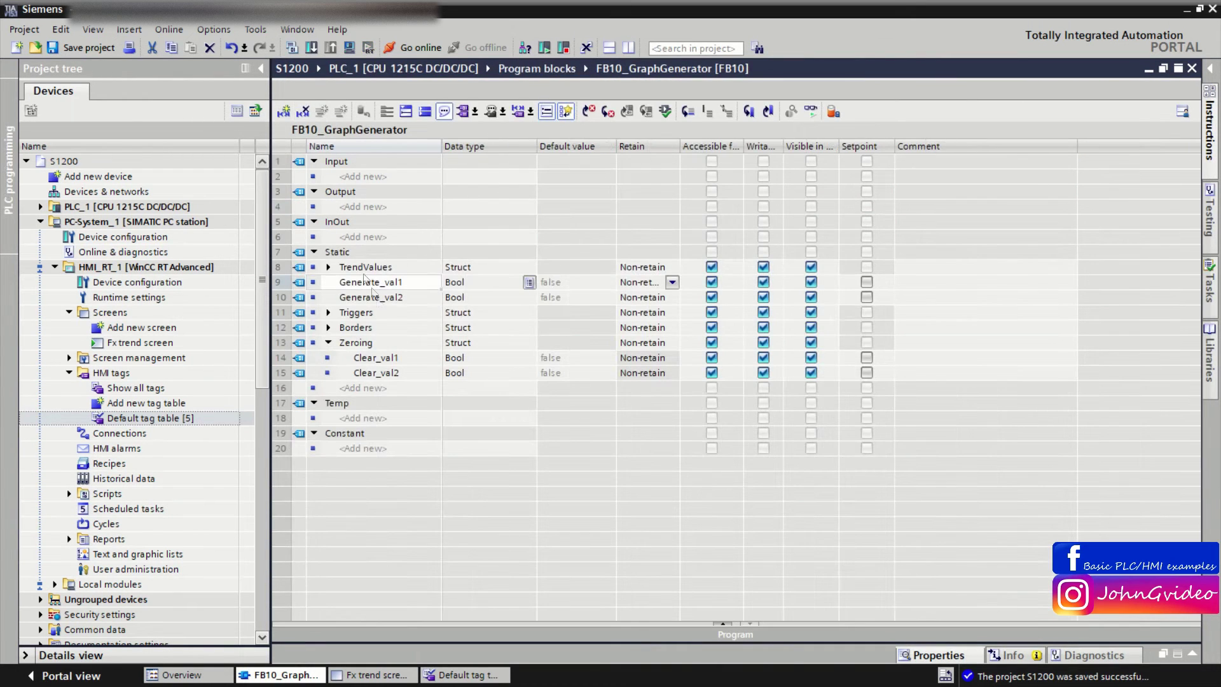
click(329, 267)
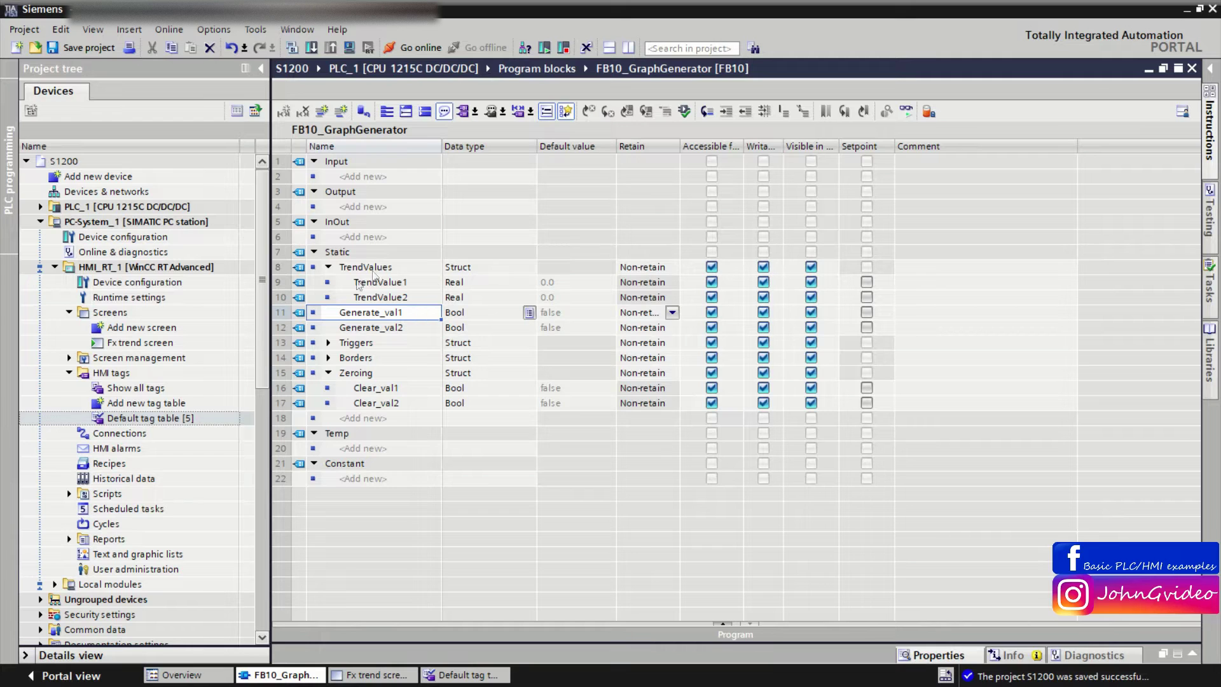
click(447, 676)
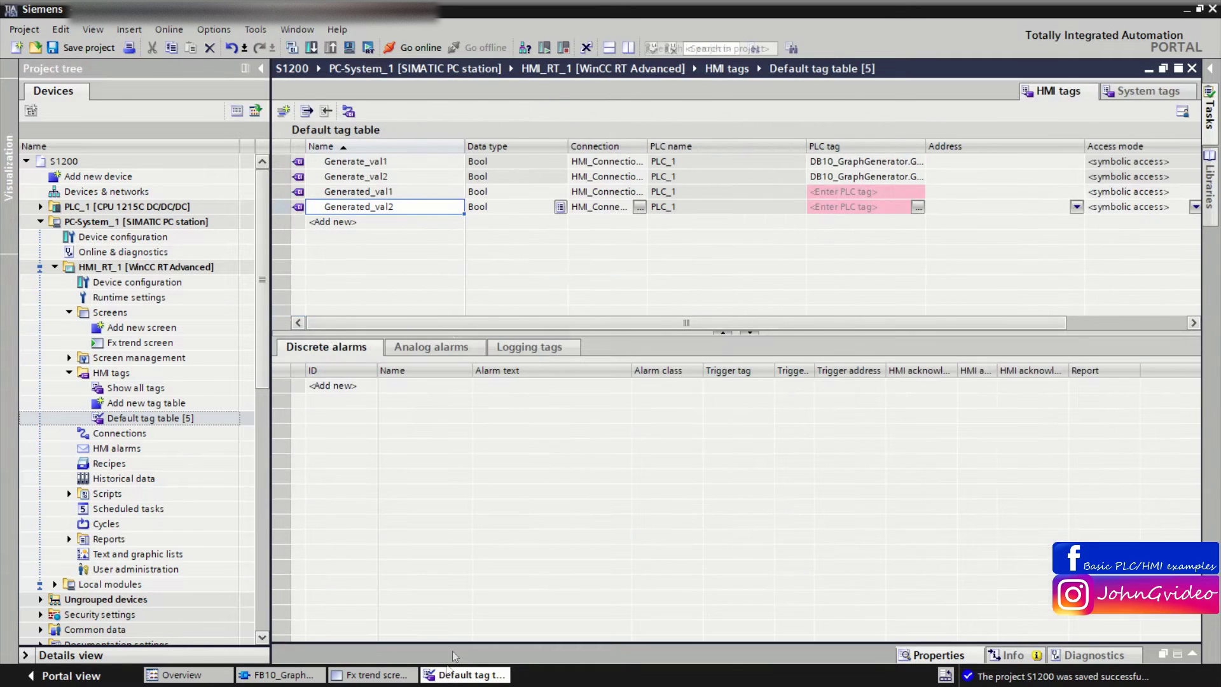
click(530, 197)
text(Real)
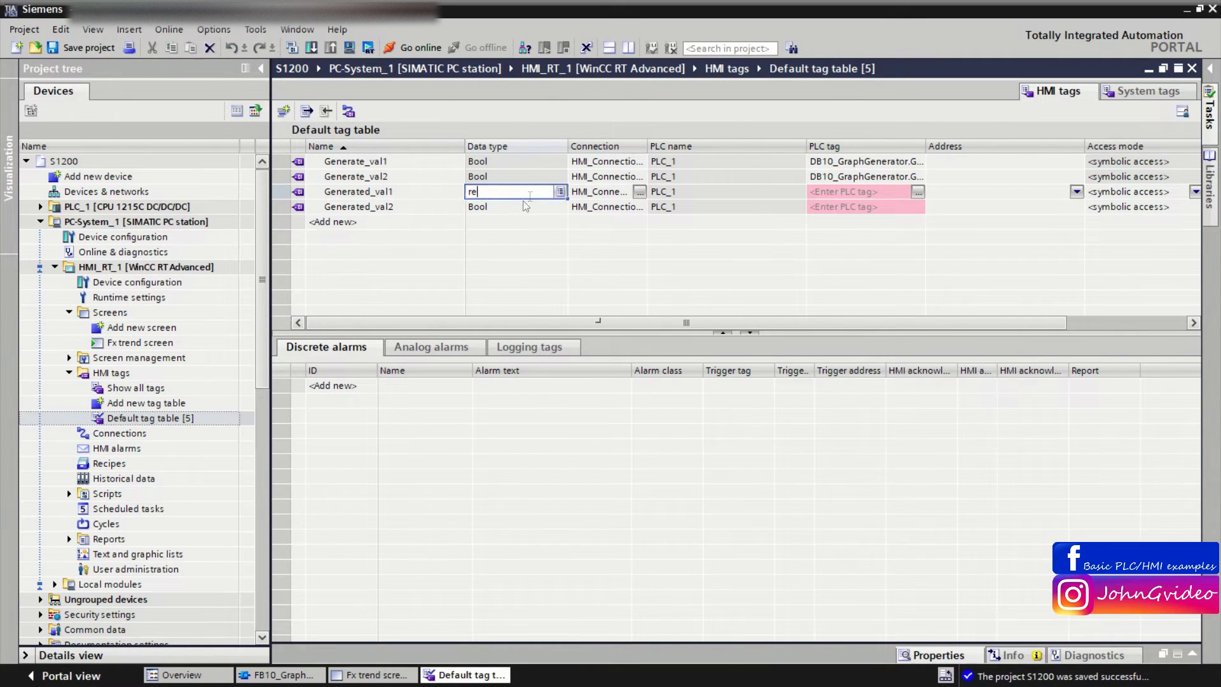
click(514, 207)
text(Real)
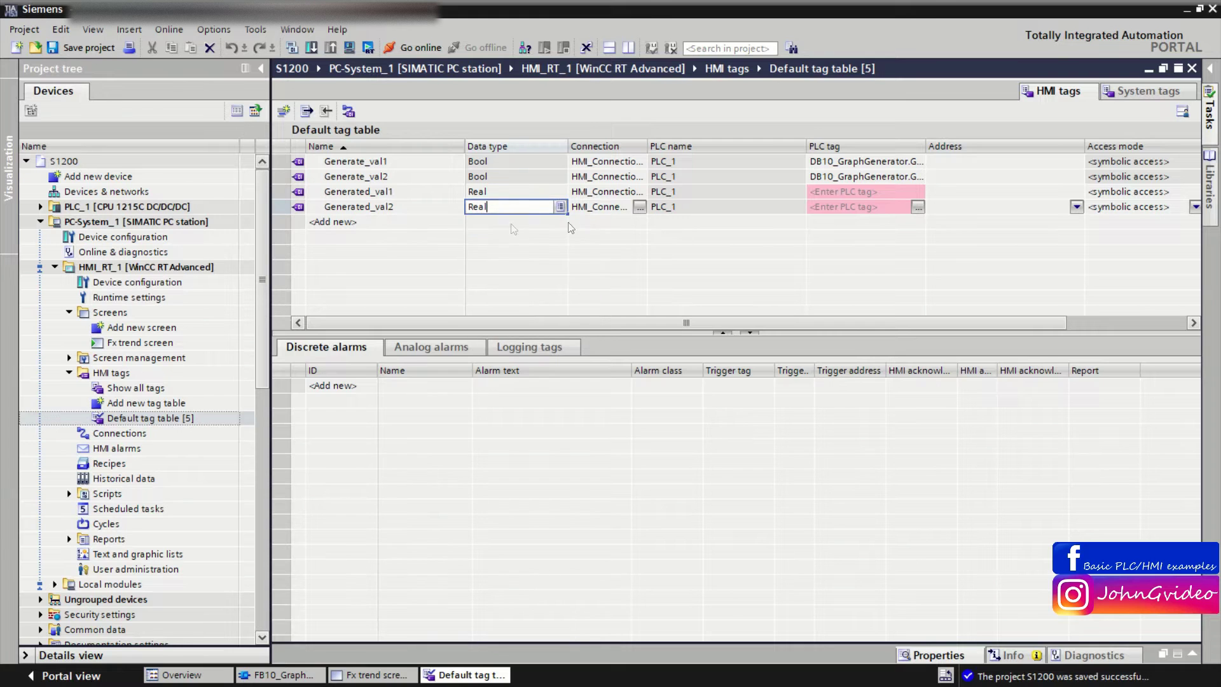
Link the HMI tags Generated_val1 and Generated_val2 to TrendValue1 and TrendValue2 under TrendValues in DB10_GraphGenerator.
click(858, 192)
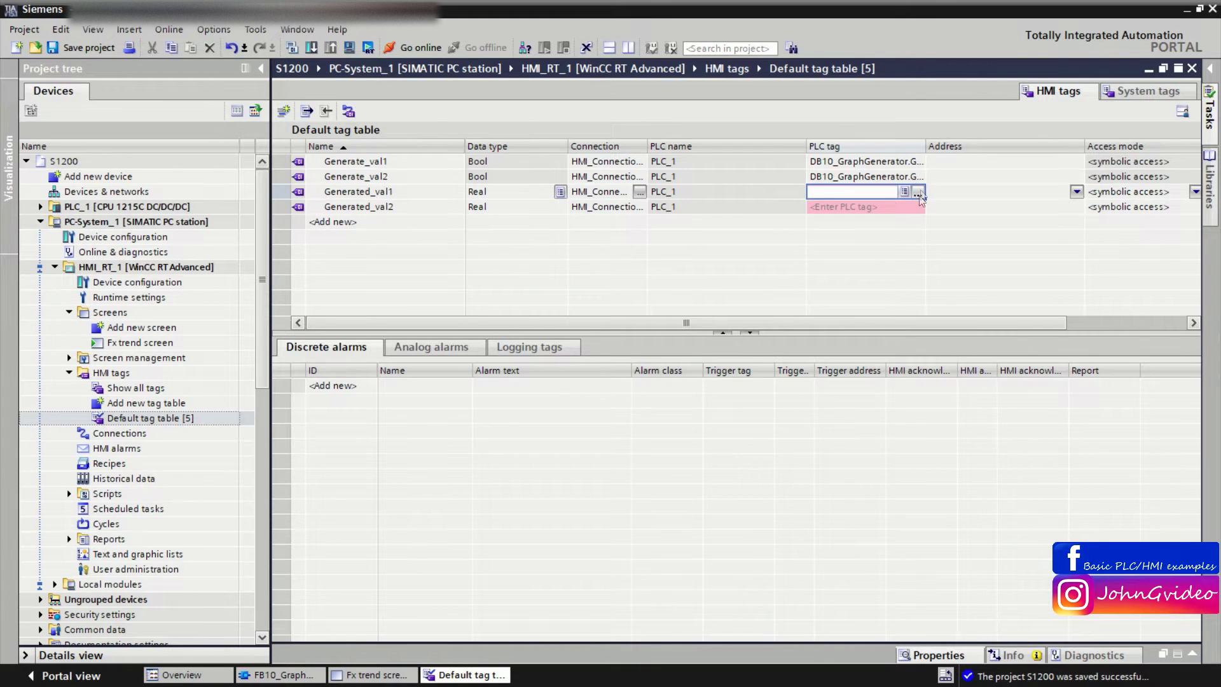
click(918, 192)
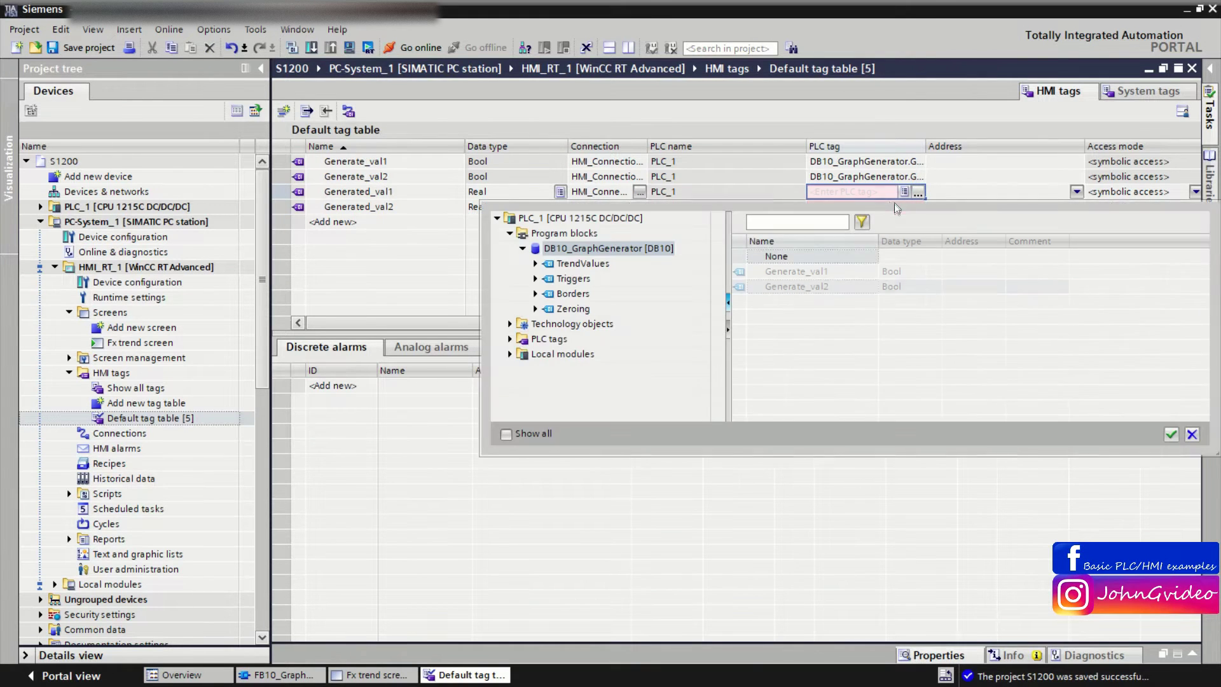
click(534, 264)
click(564, 265)
double_click(784, 274)
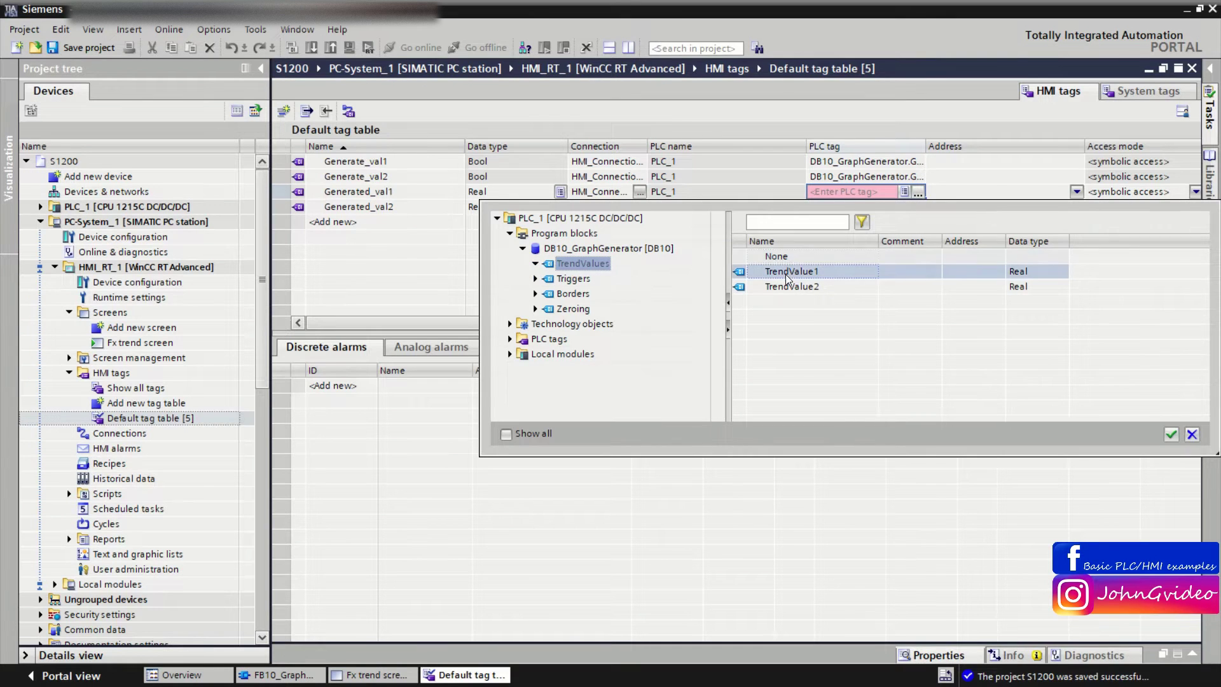
click(918, 207)
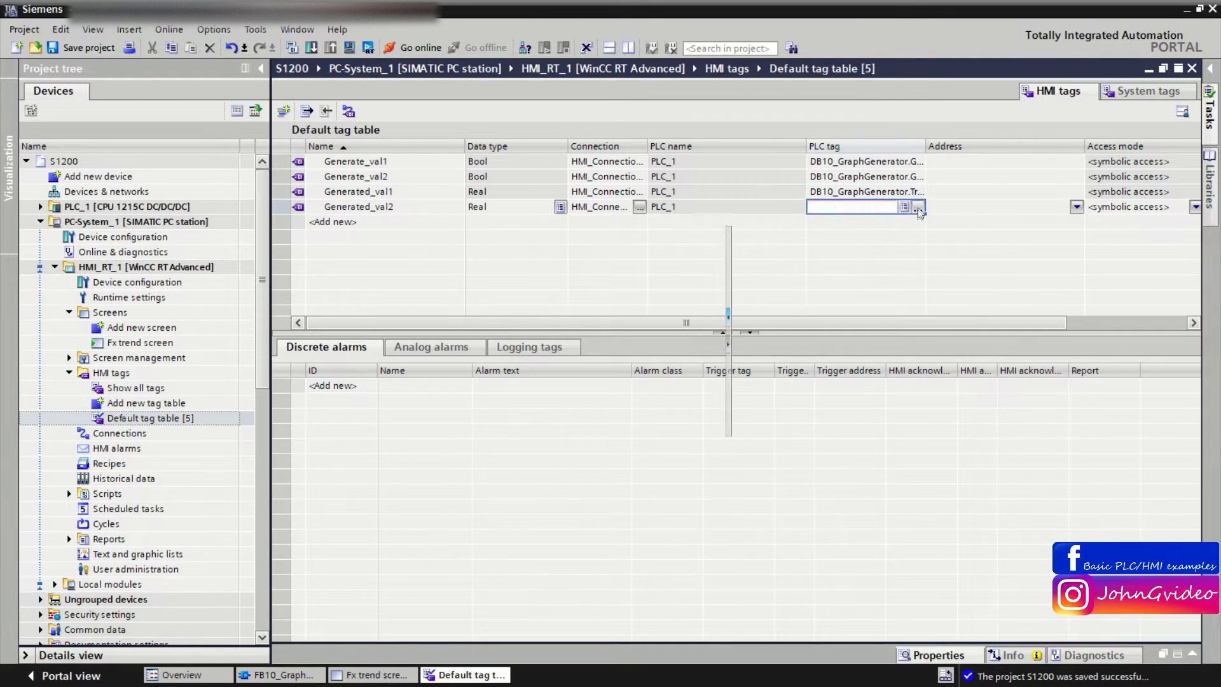
double_click(806, 301)
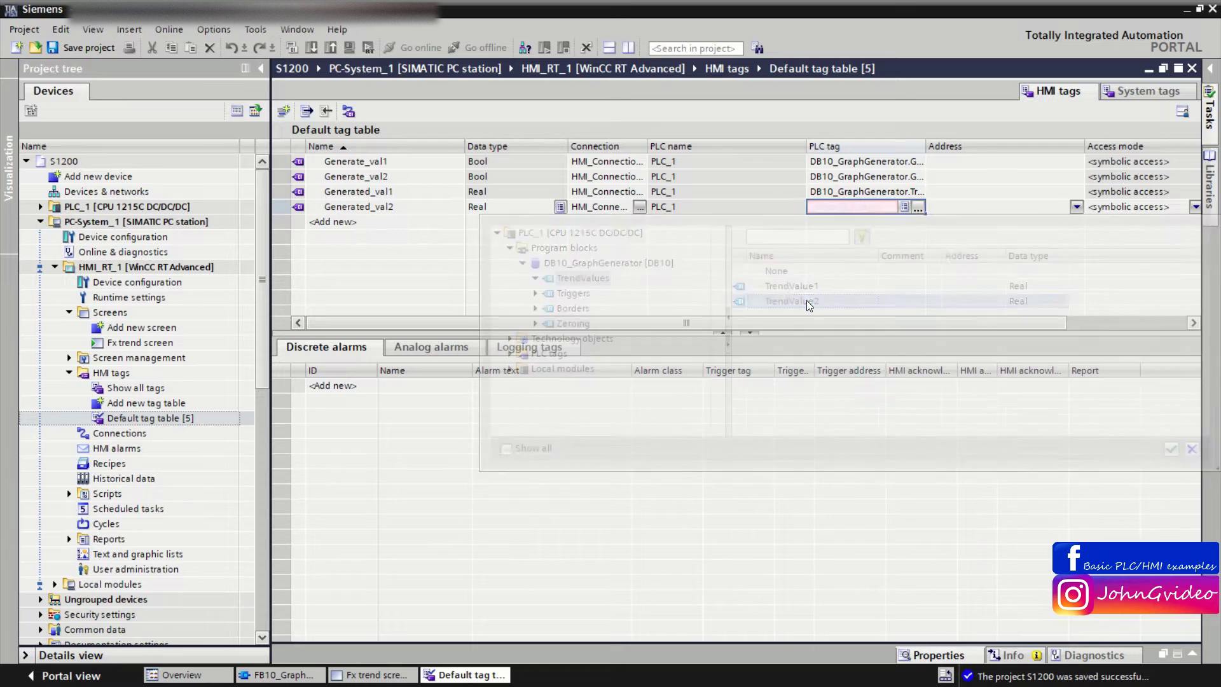
Fill the 100 ms acquisition cycle from Generate_val2 down to Generated_val1 and Generated_val2, overwriting the tag attributes.
drag(732, 316, 779, 318)
click(996, 181)
drag(1030, 183, 1031, 213)
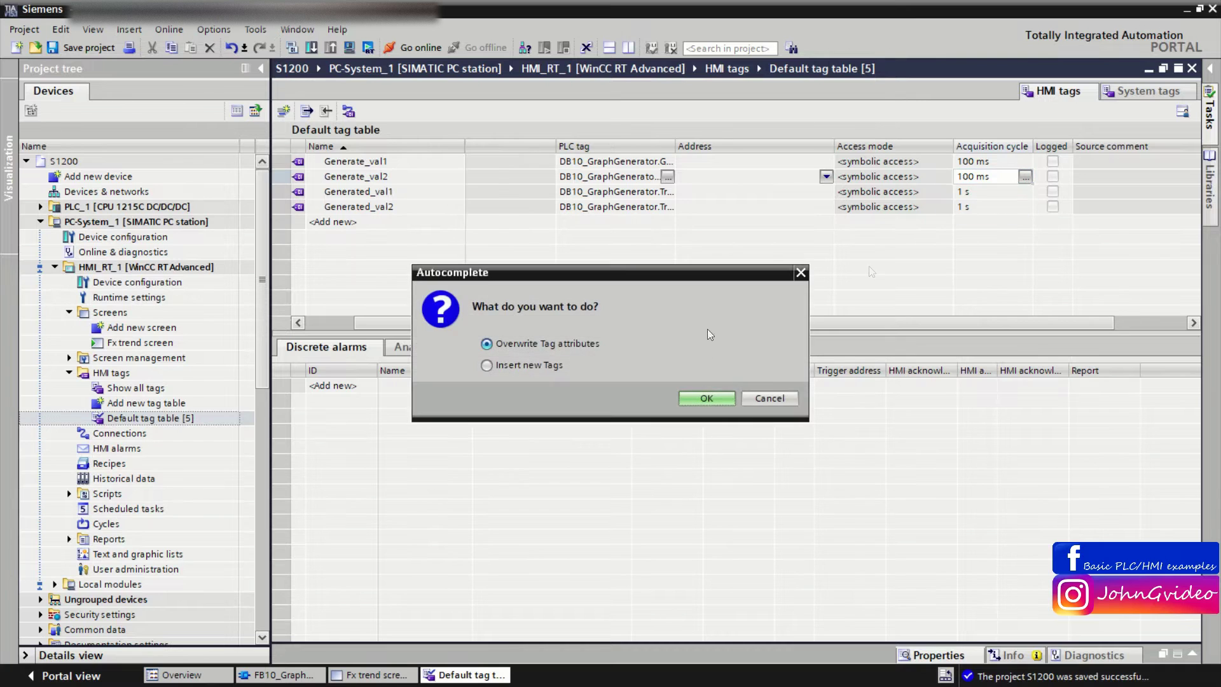
click(702, 395)
Add two more HMI tags named Clear_val1 and Clear_val2 to the default tag table.
drag(731, 323, 685, 323)
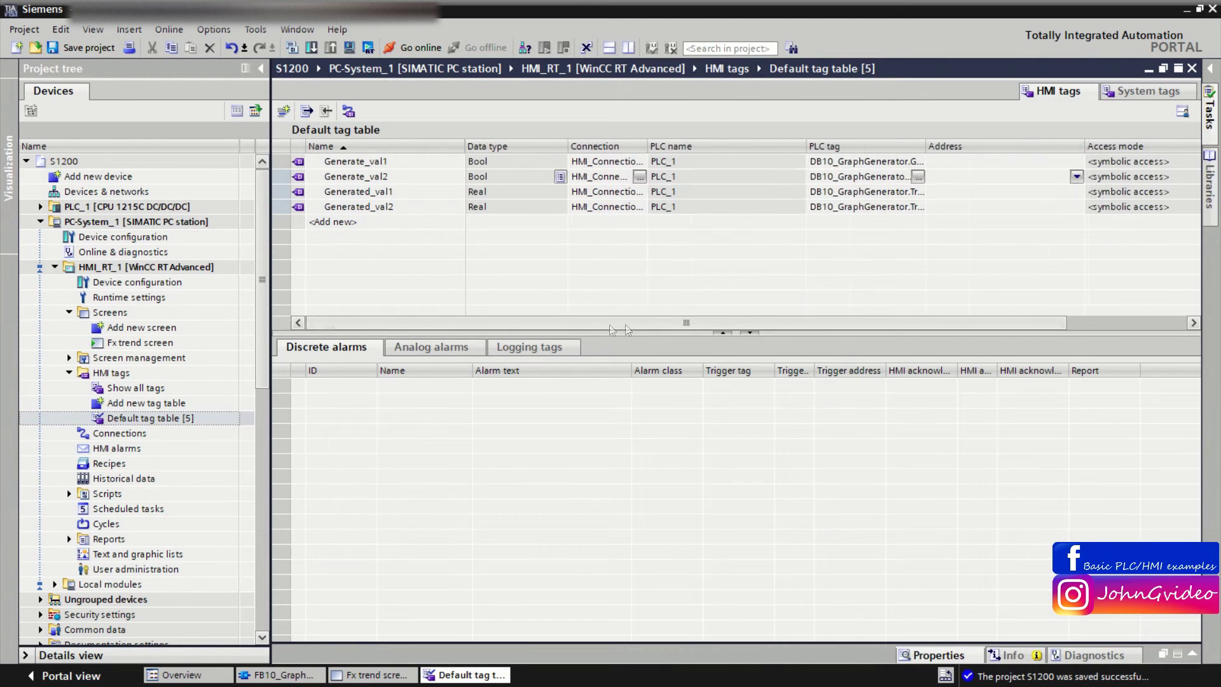
double_click(350, 223)
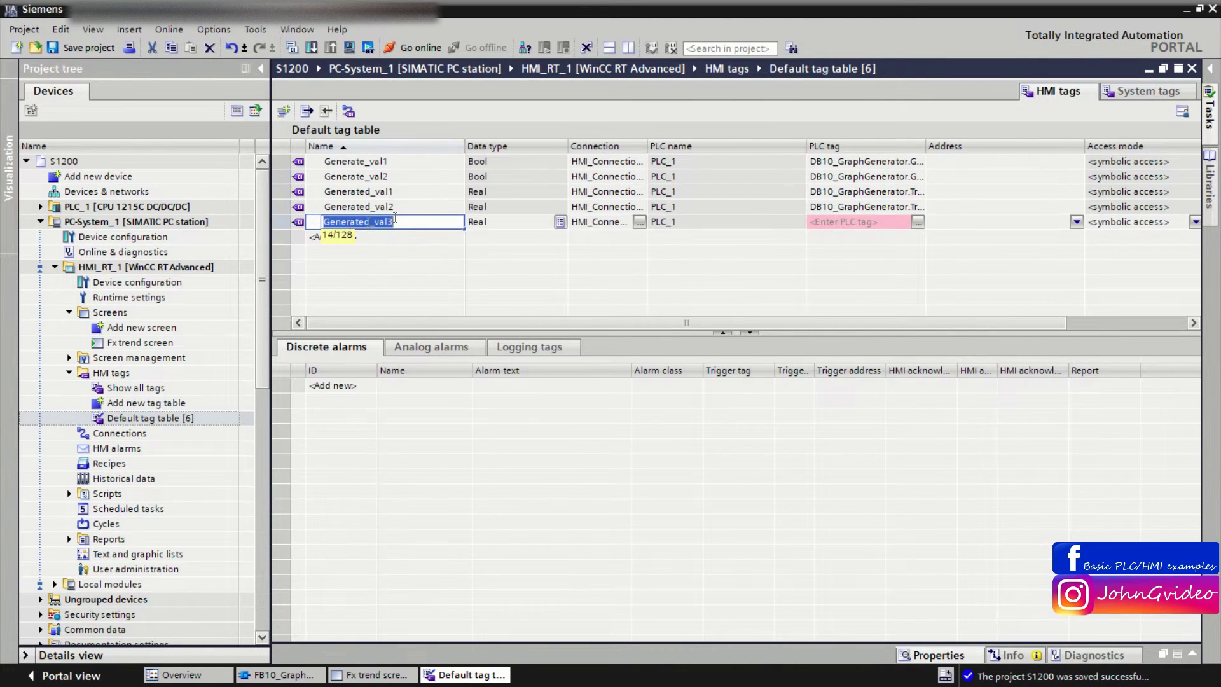
text(Clear)
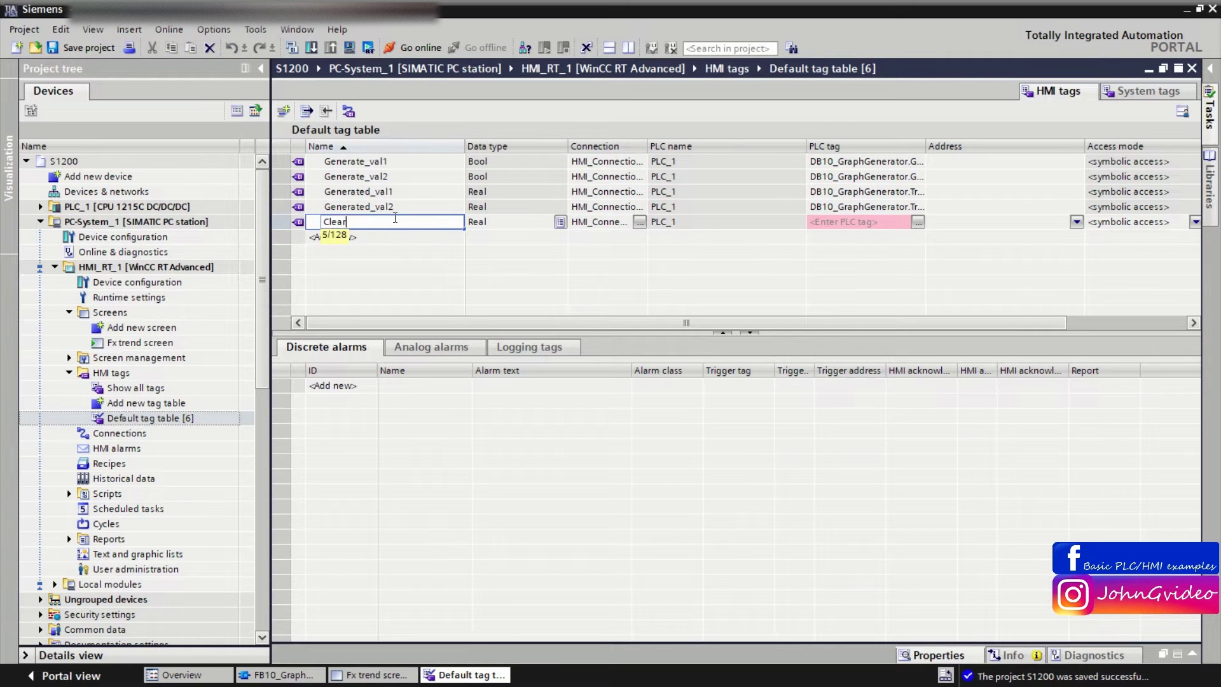
text(_val1)
double_click(400, 238)
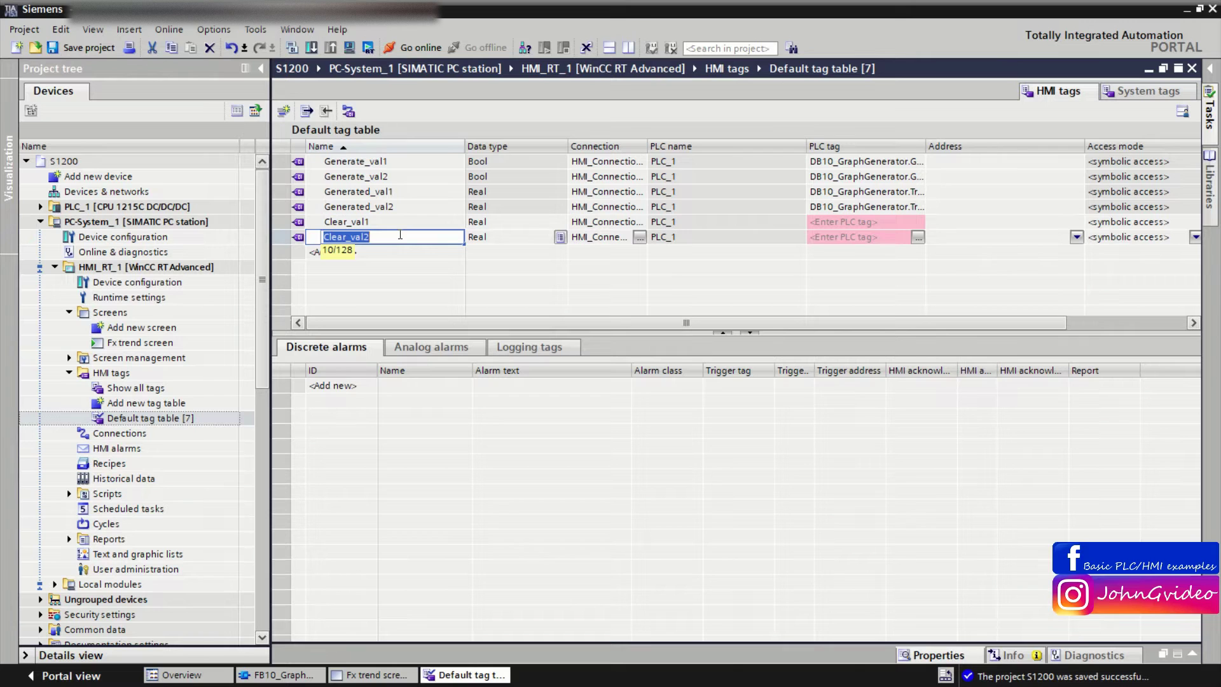
Link Clear_val1 and Clear_val2 to the PLC tags of the same names under Zeroing in DB10_GraphGenerator.
click(916, 223)
click(918, 222)
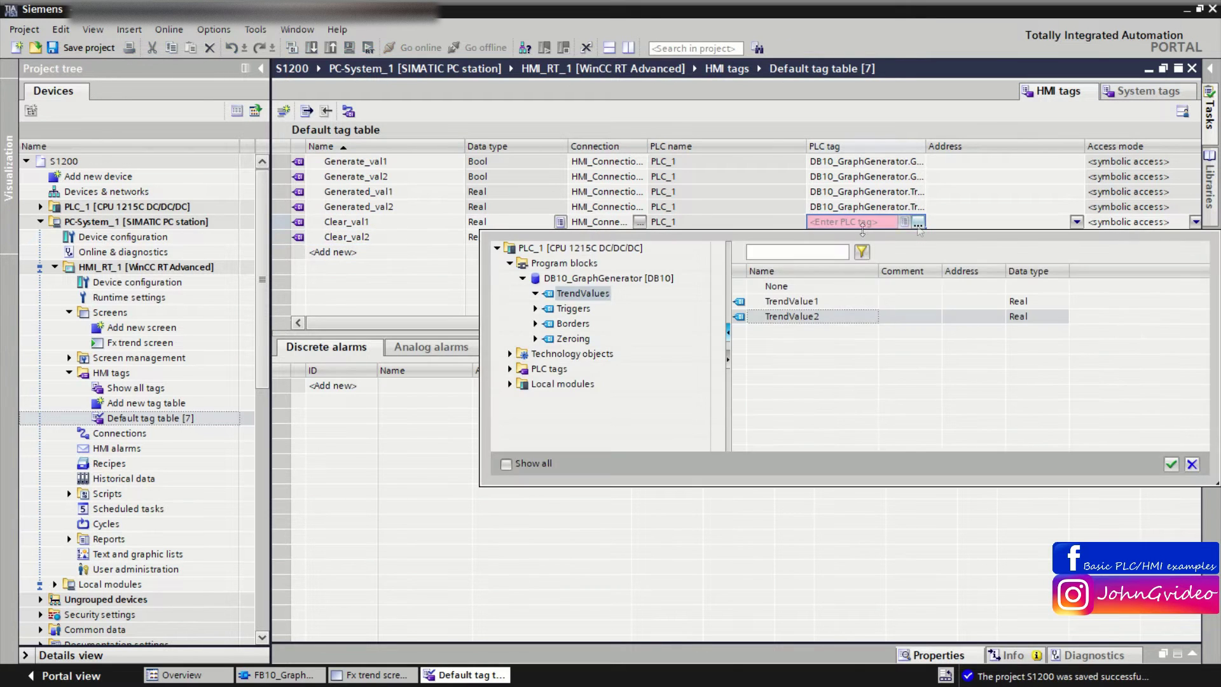
click(547, 340)
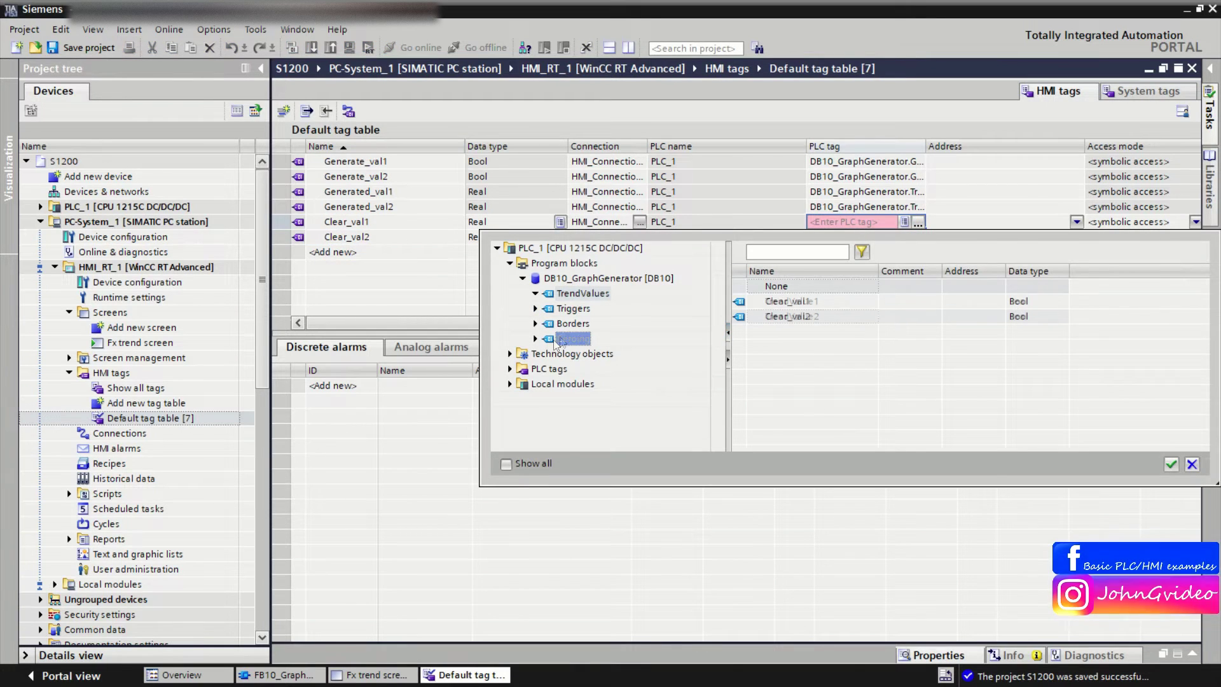
double_click(797, 308)
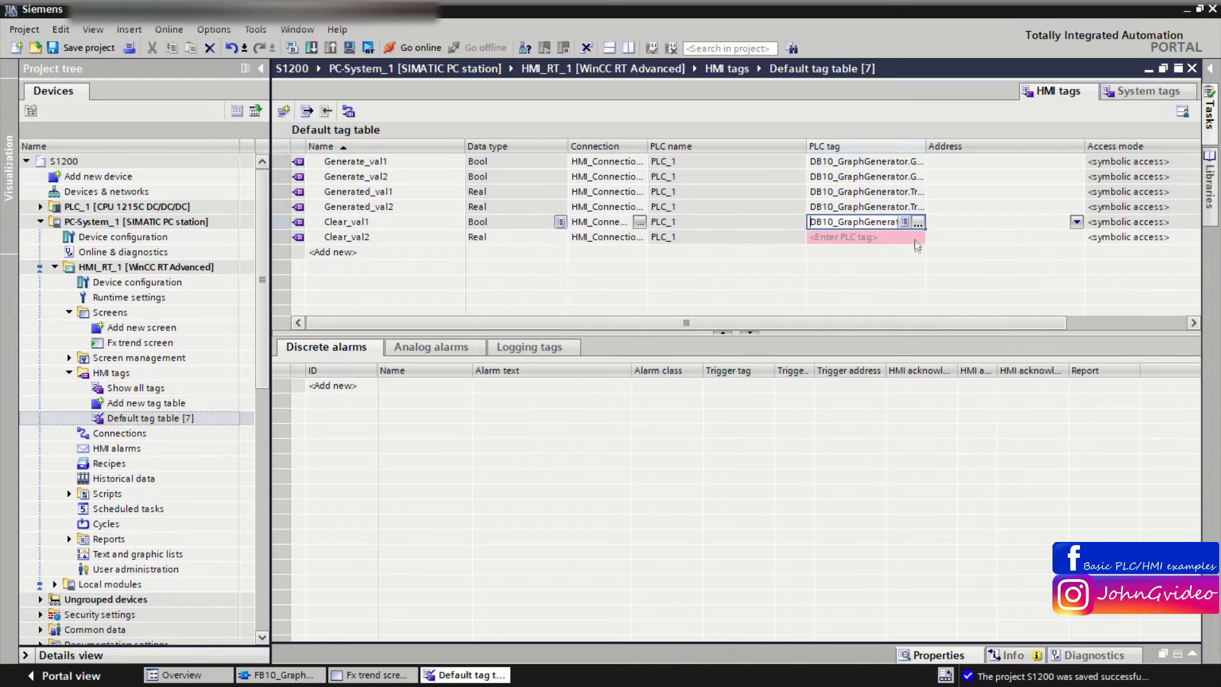
click(916, 237)
click(918, 237)
double_click(801, 331)
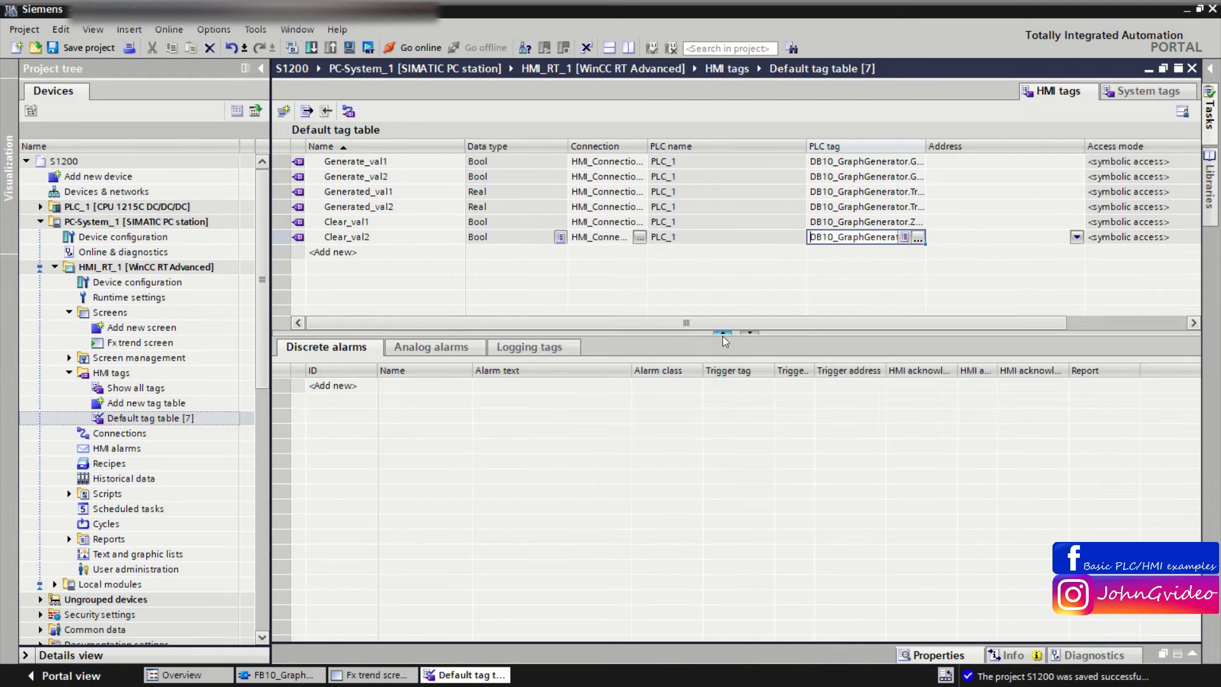
Fill the 100 ms acquisition cycle from Generated_val2 down to Clear_val1 and Clear_val2, overwriting the tag attributes, and save the project.
scroll(853, 214, right, 5)
click(846, 208)
drag(865, 214, 837, 264)
click(713, 402)
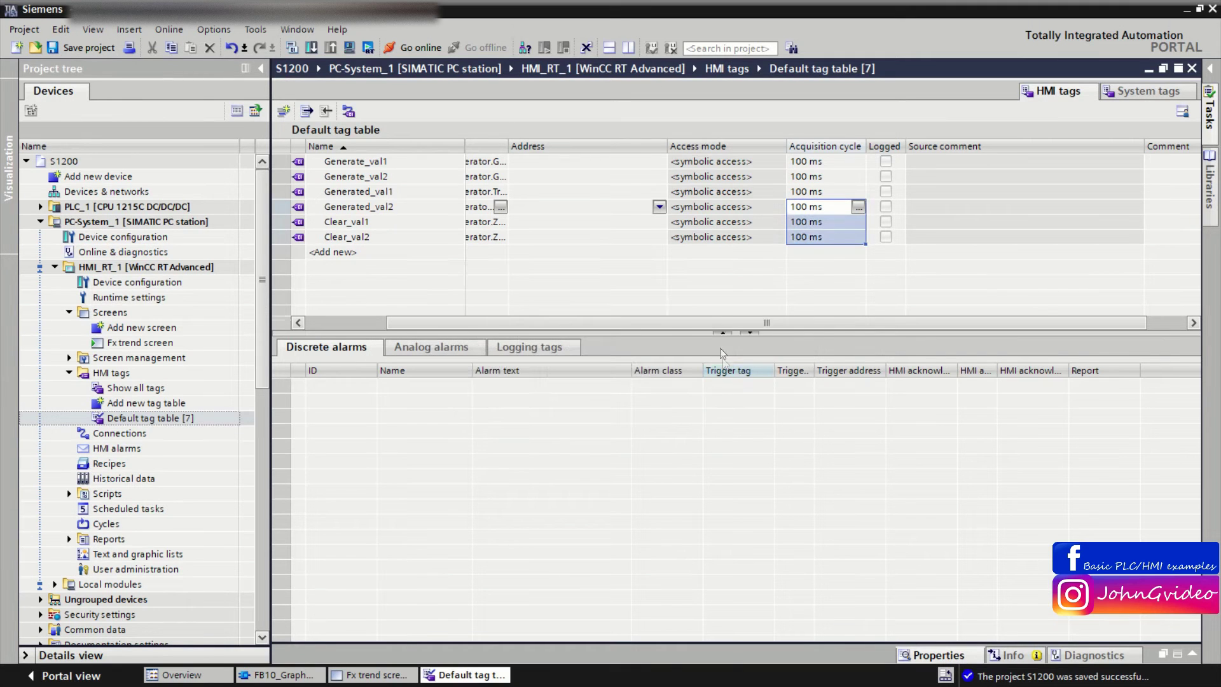
key(ctrl+s)
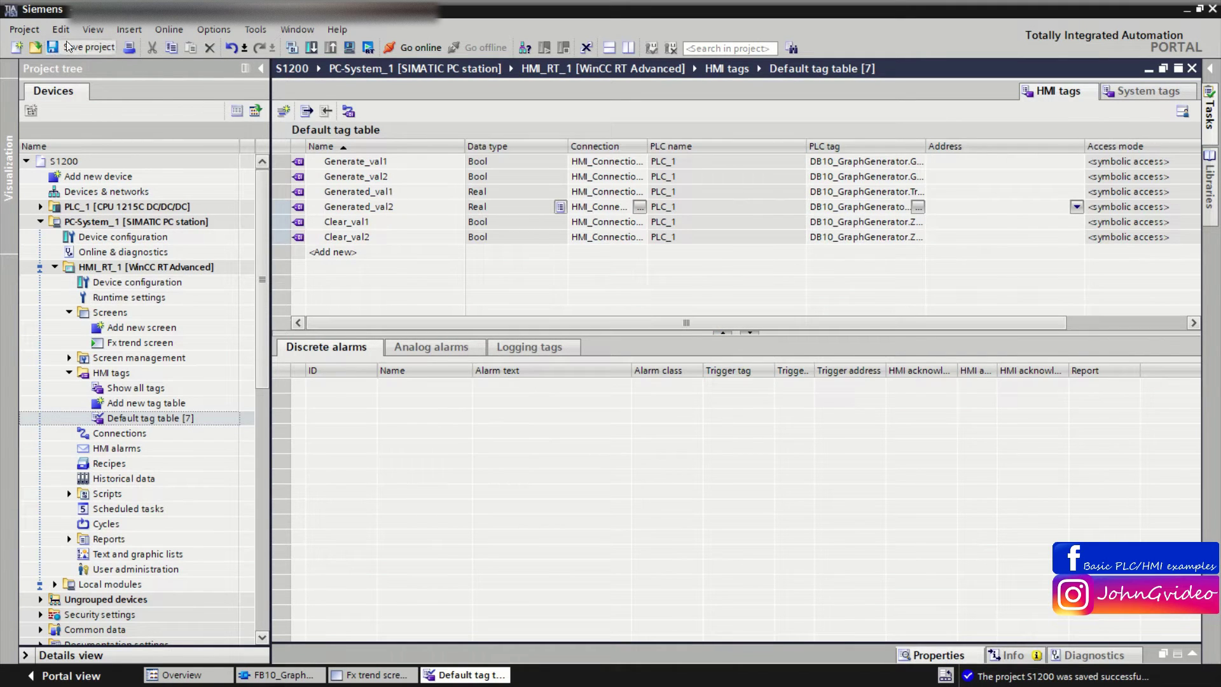
Open the HMI's historical data and add a data log named Data_trend_view_log.
click(372, 675)
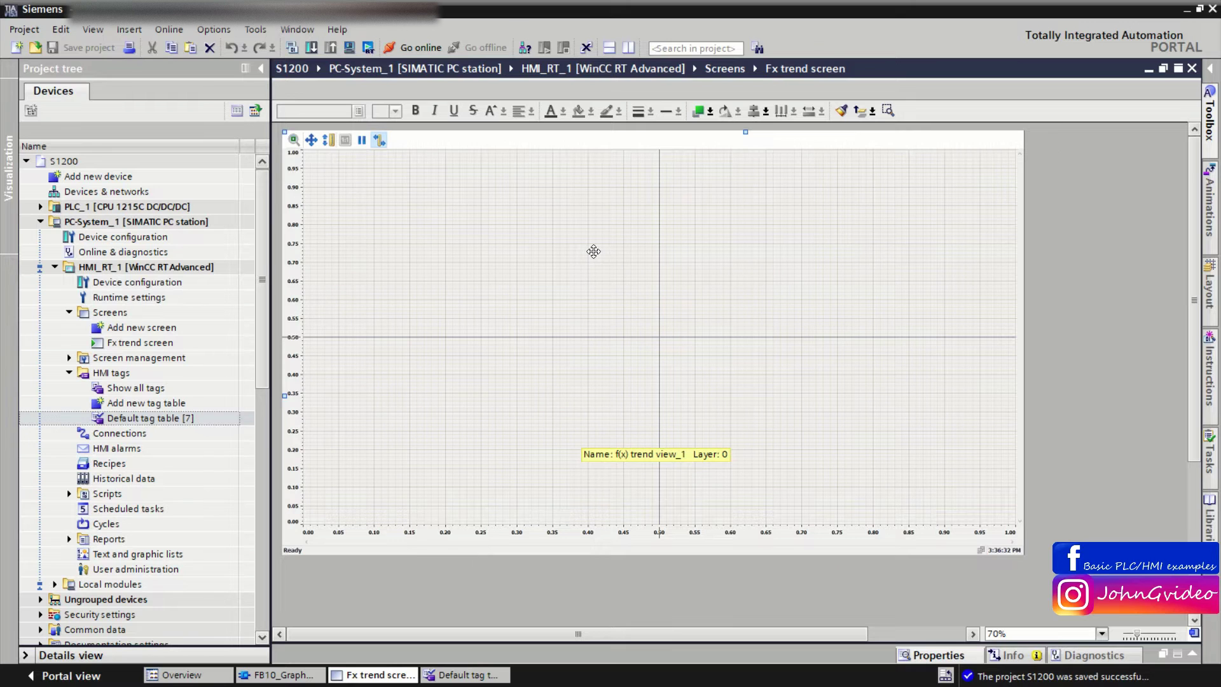
scroll(111, 360, down, 3)
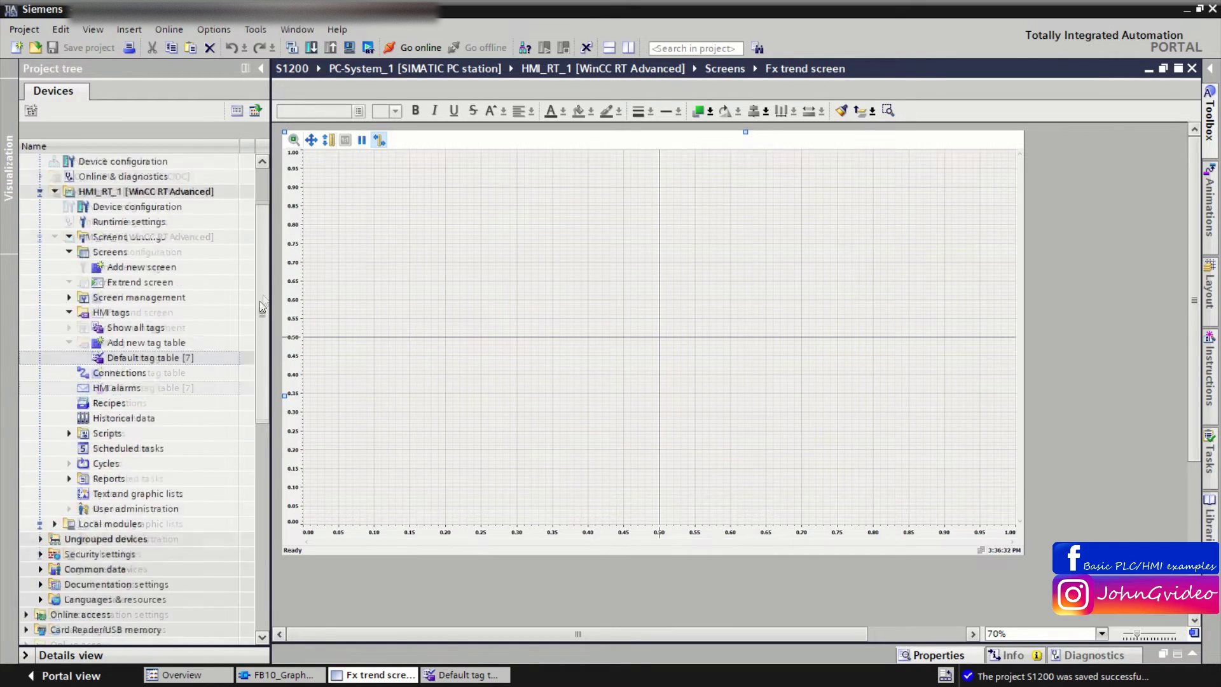
double_click(124, 358)
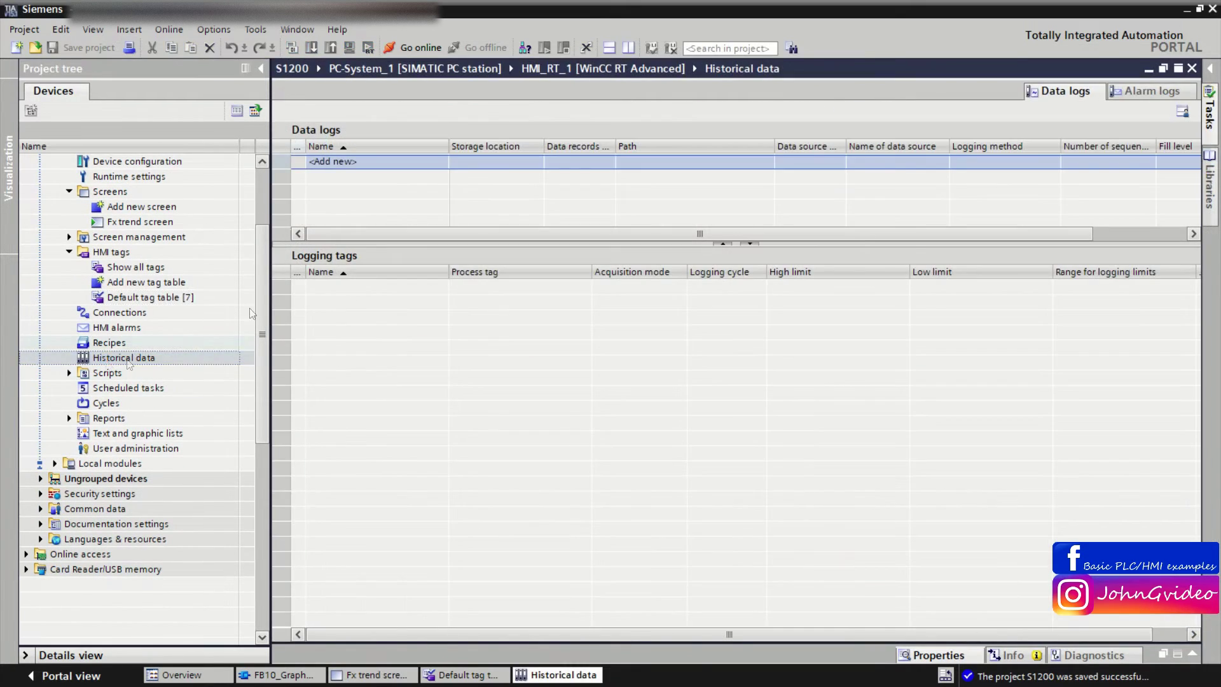
double_click(333, 161)
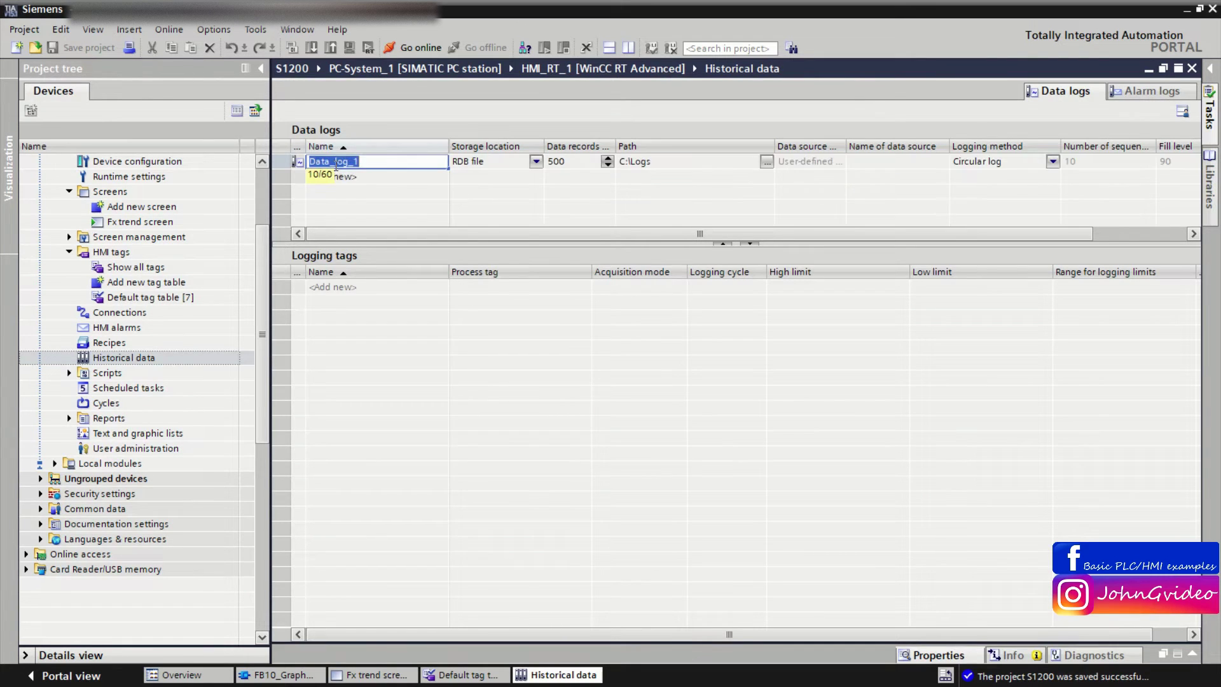
double_click(380, 163)
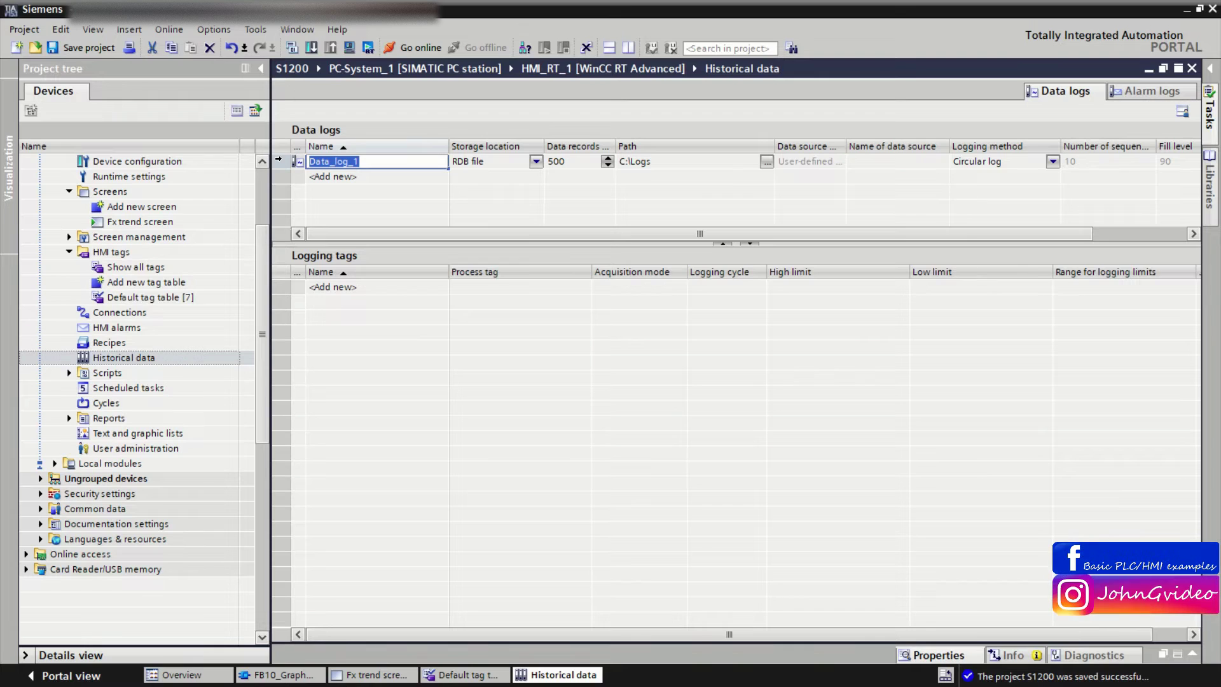
text(Dat)
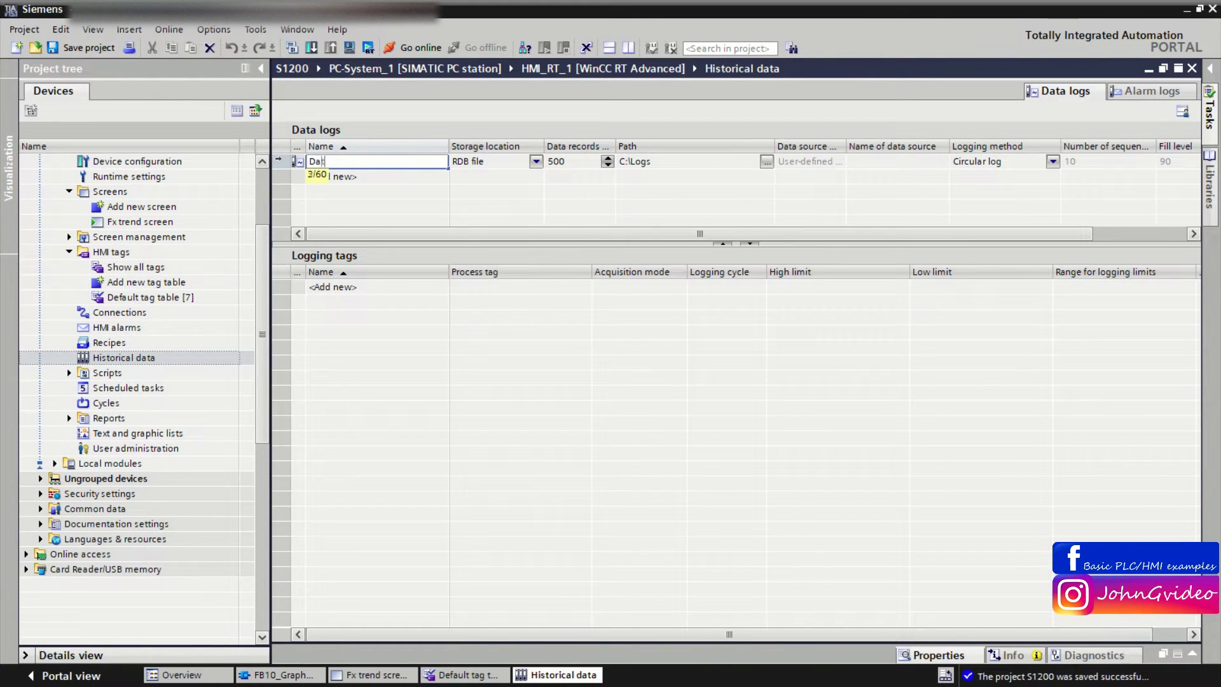
text(a_trend_view_log)
Choose RDB file as the storage location of Data_trend_view_log and set its data records per log to 1000.
click(508, 161)
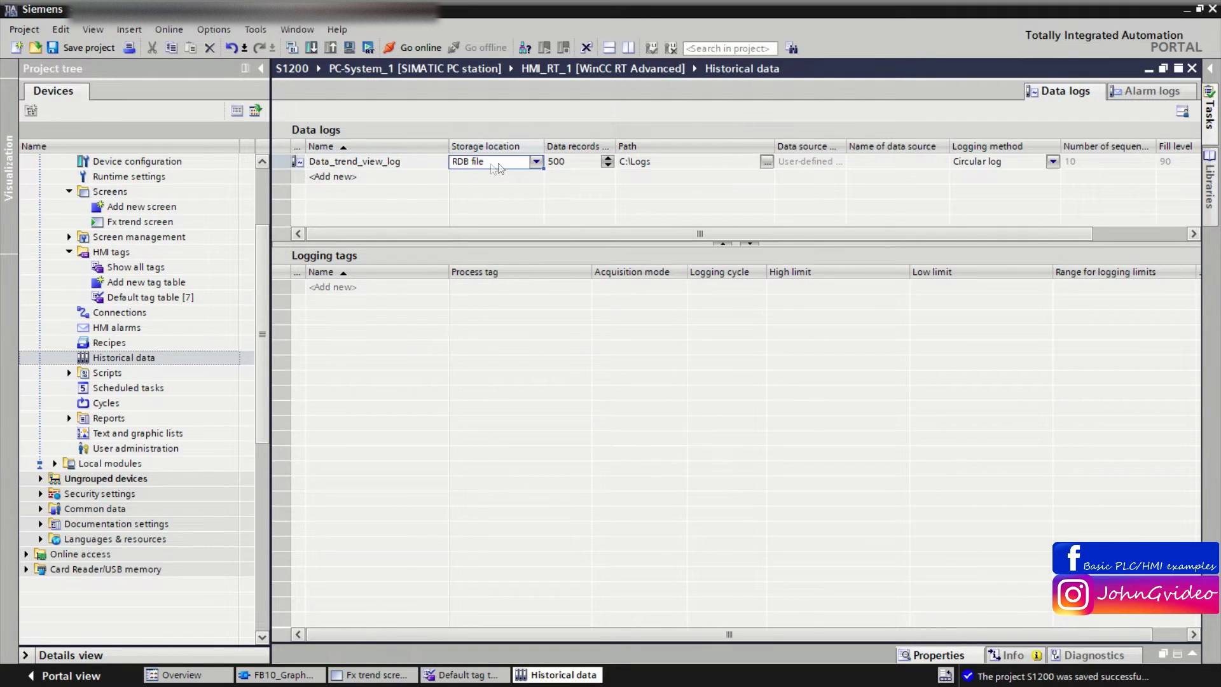
click(536, 162)
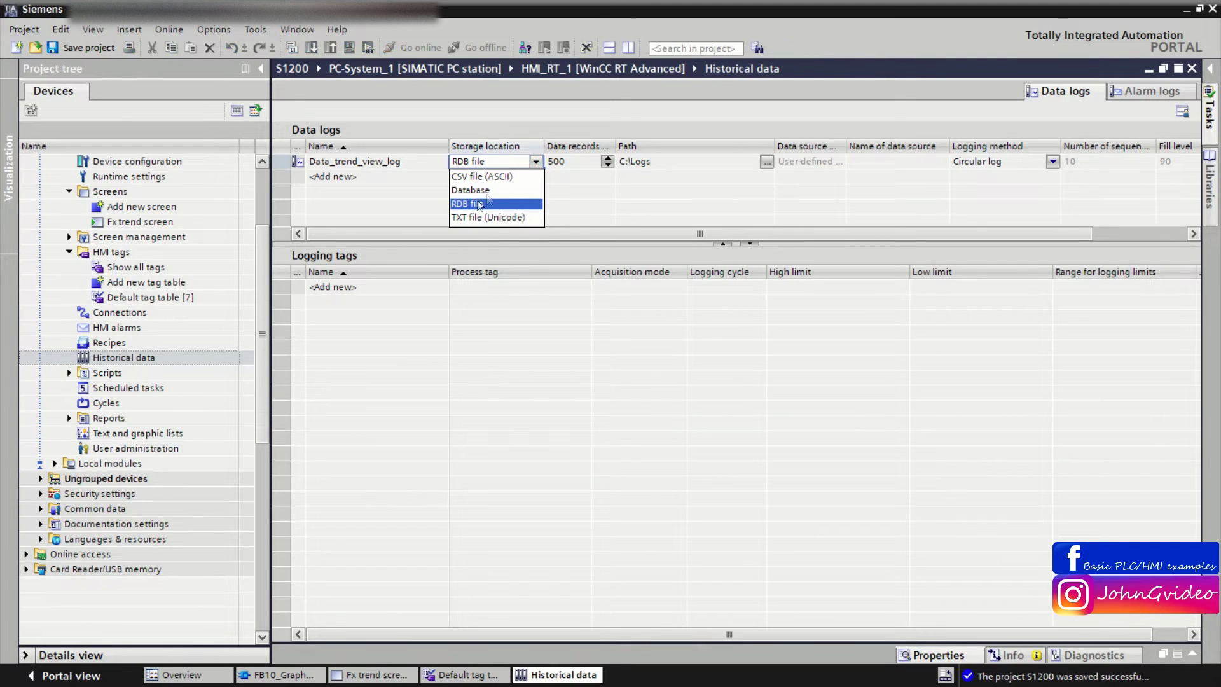
click(477, 203)
click(587, 163)
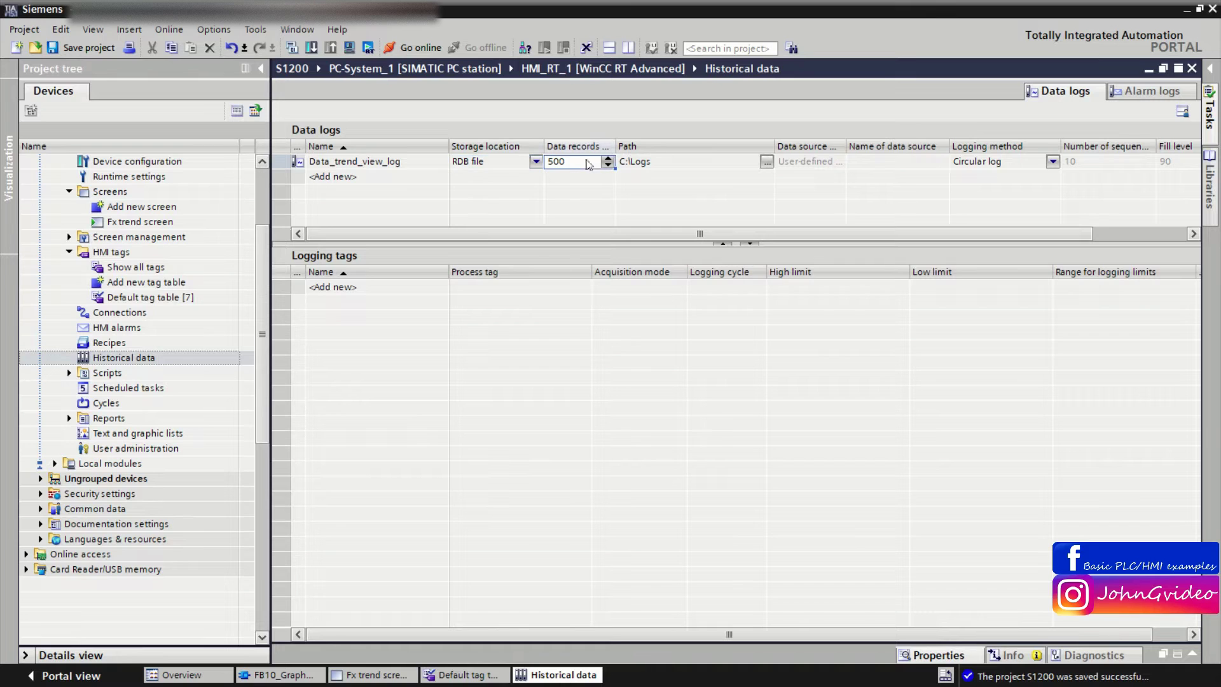
double_click(576, 165)
text(1000)
key(Return)
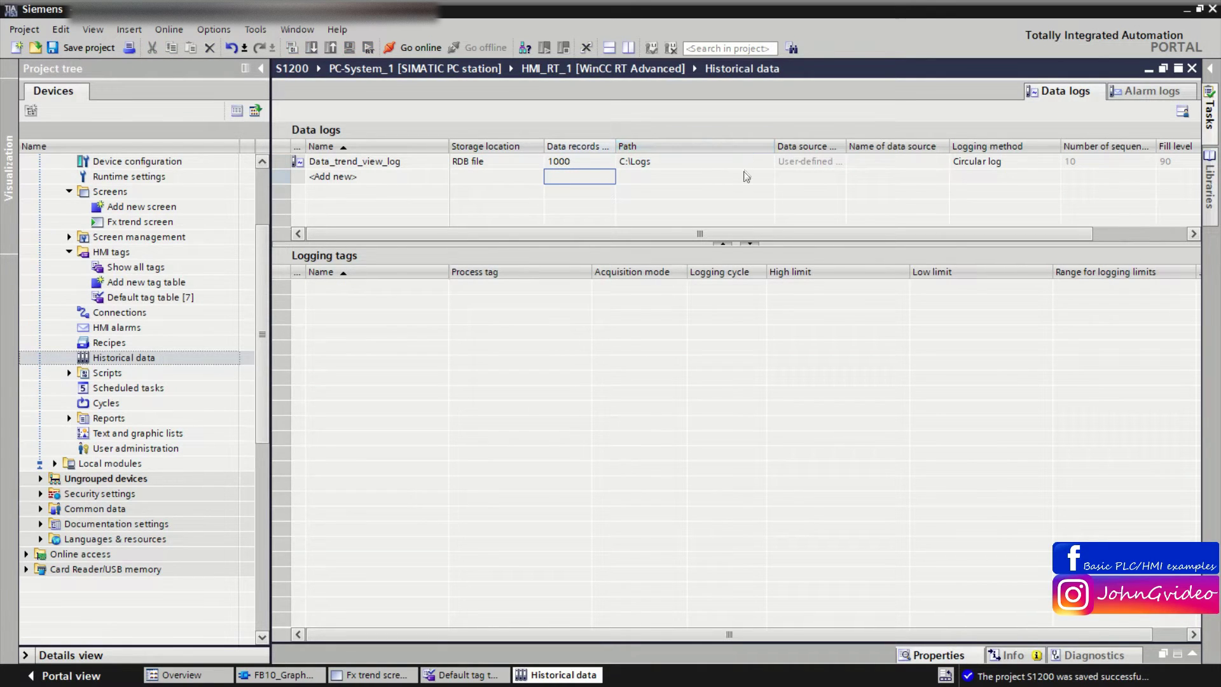
click(649, 162)
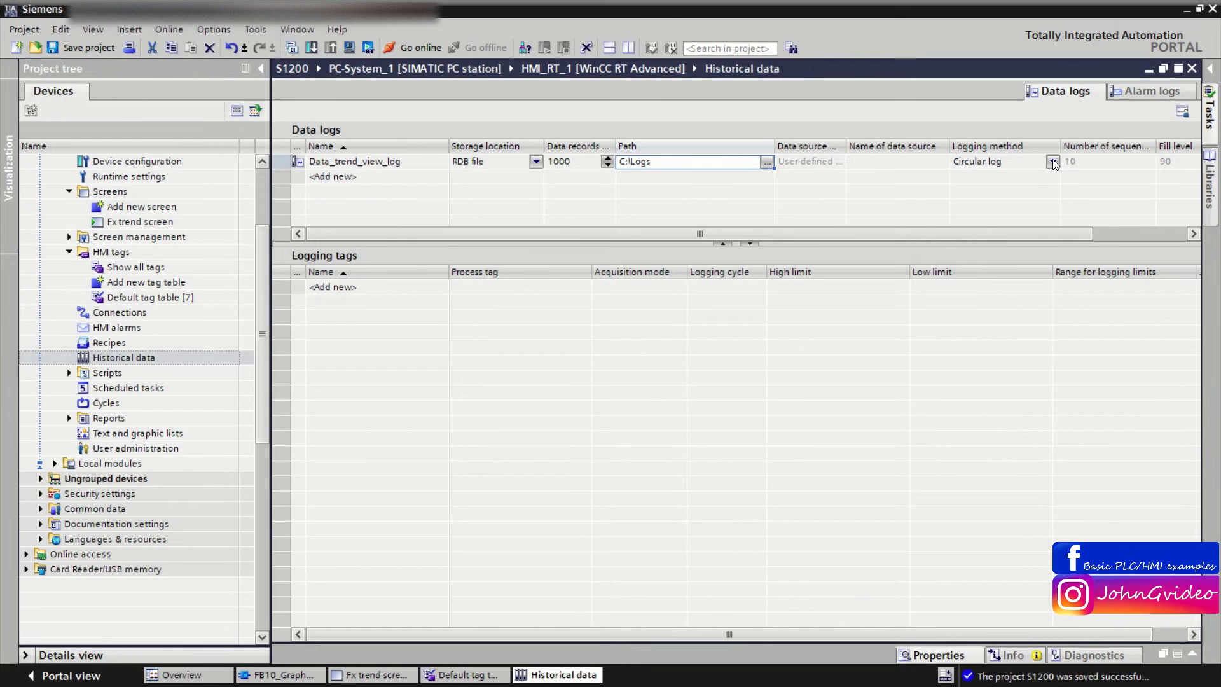
Add two logging tags named X_trend_value and Y_trend_value to Data_trend_view_log.
double_click(384, 284)
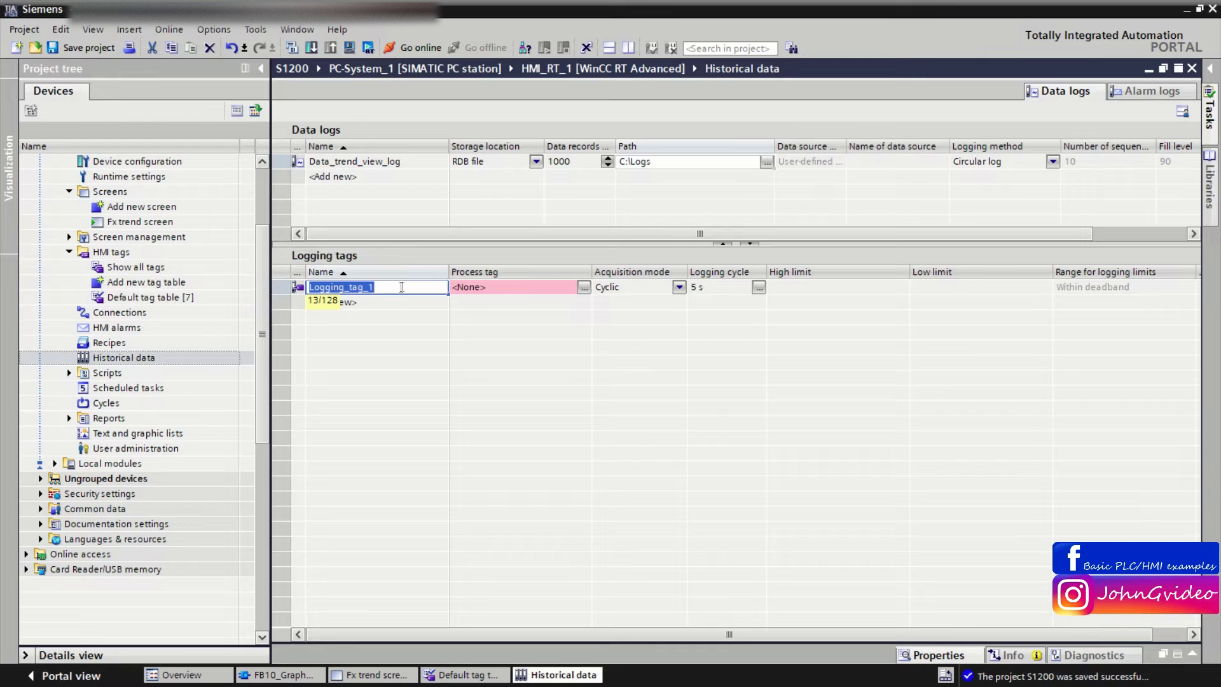
text(X)
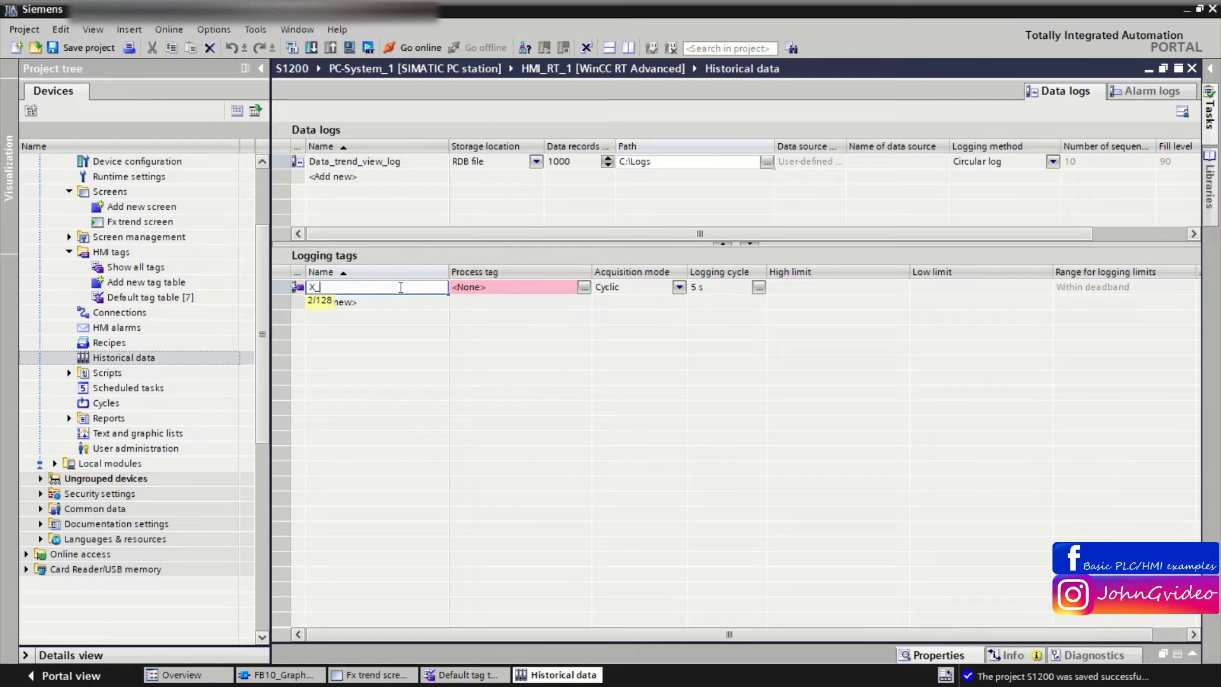
text(_trend_value)
double_click(401, 303)
text(Y_tre)
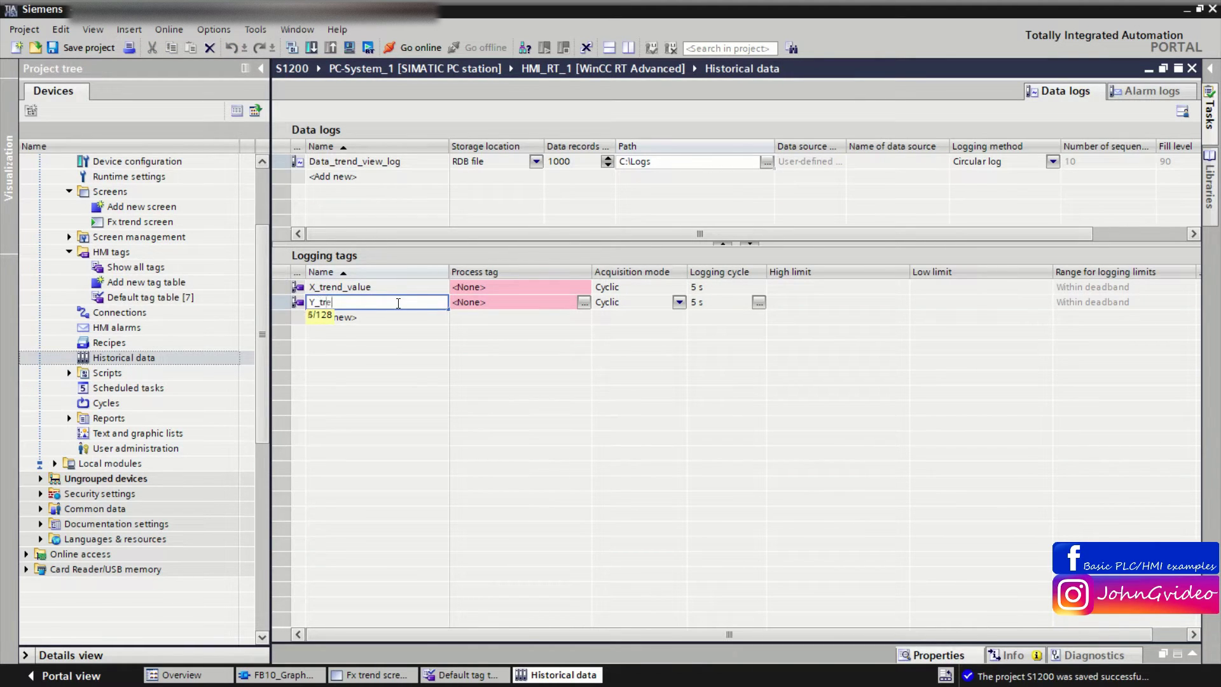
text(nd_valu)
Assign Generated_val1 as the process tag of X_trend_value and Generated_val2 as that of Y_trend_value.
click(364, 287)
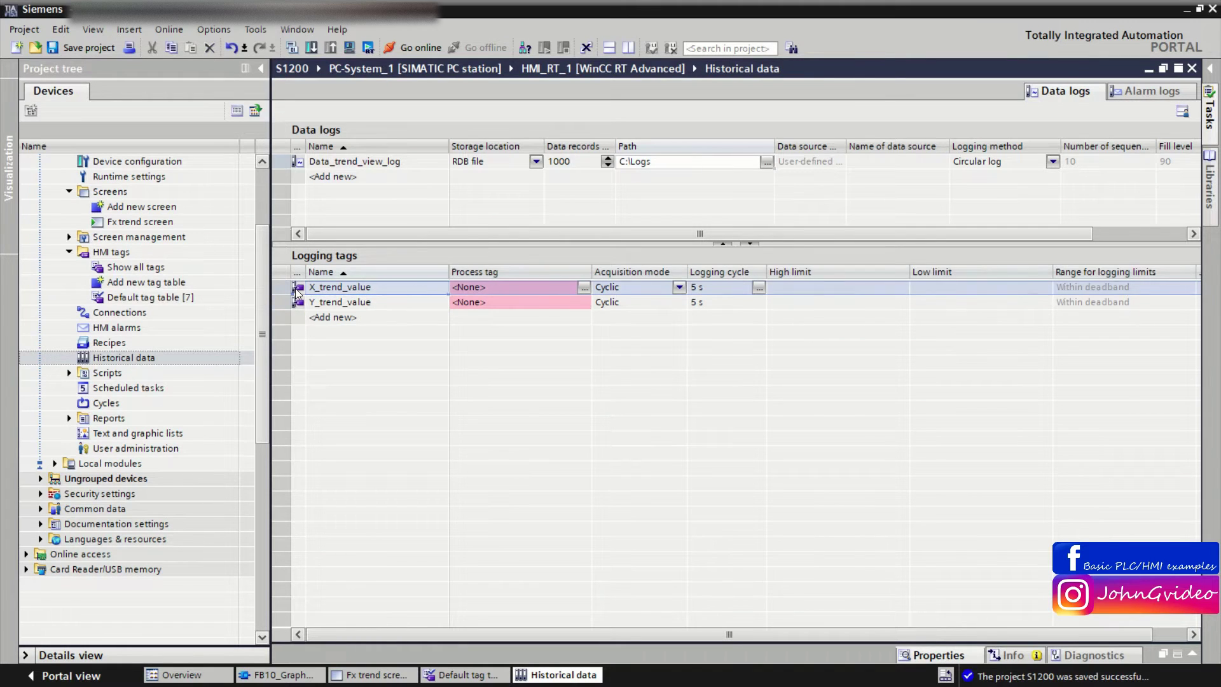
click(583, 288)
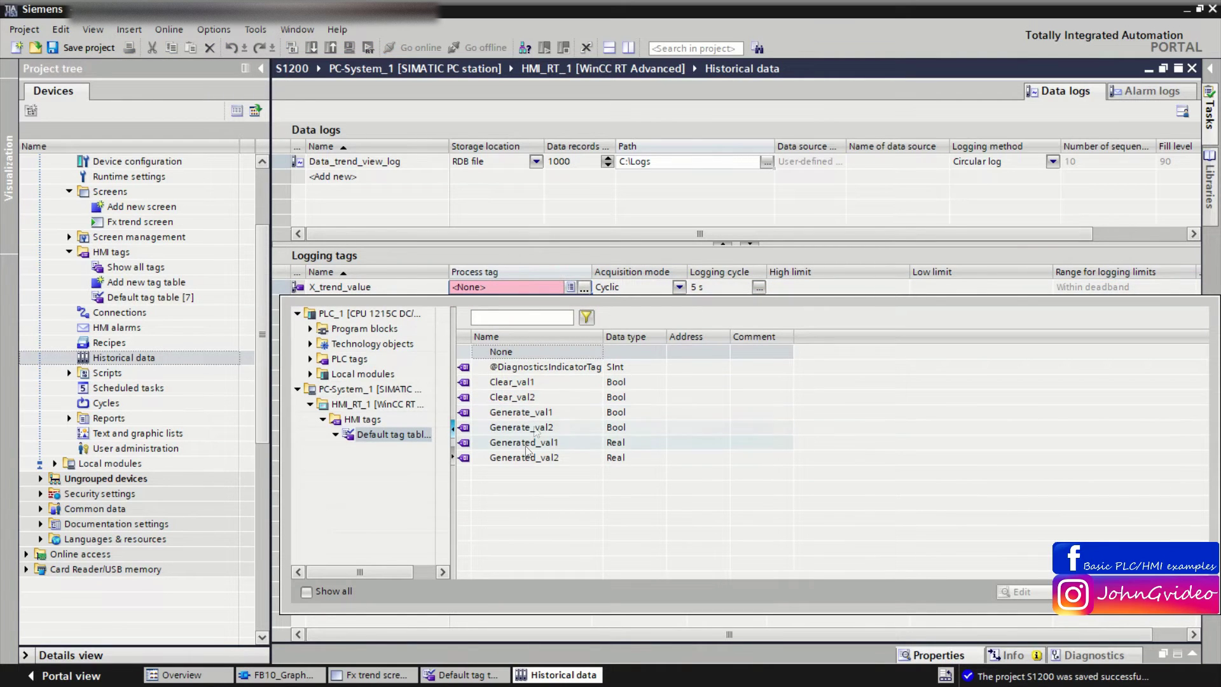
double_click(526, 445)
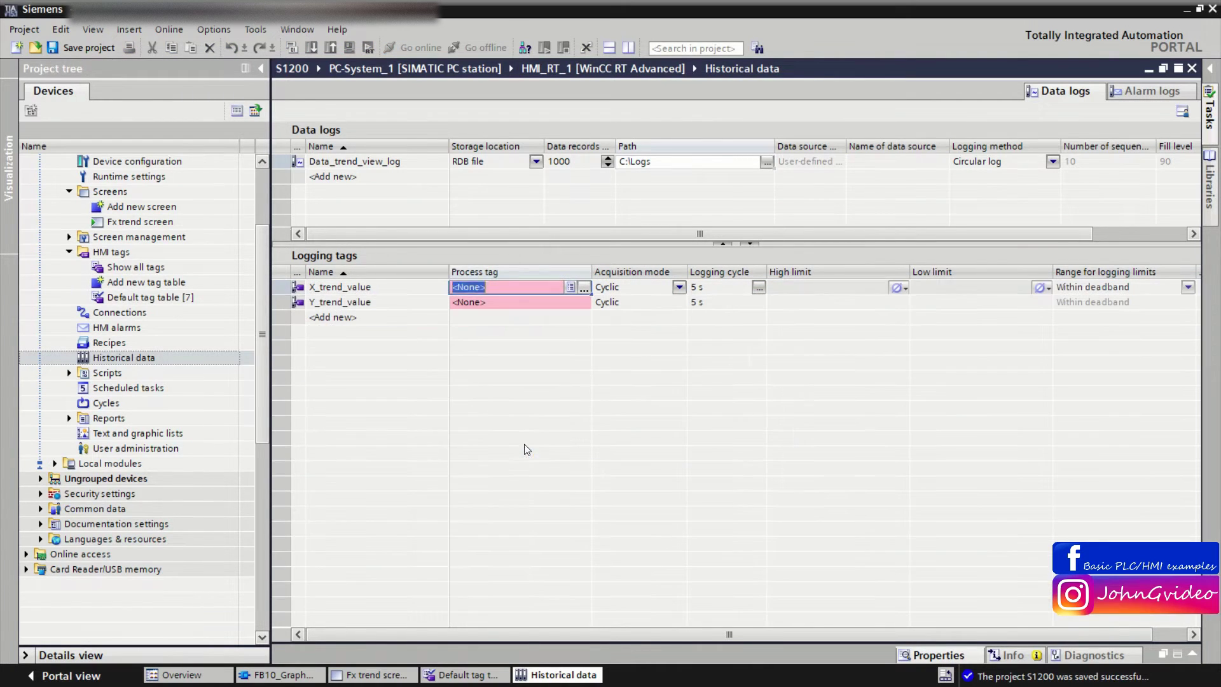
click(346, 303)
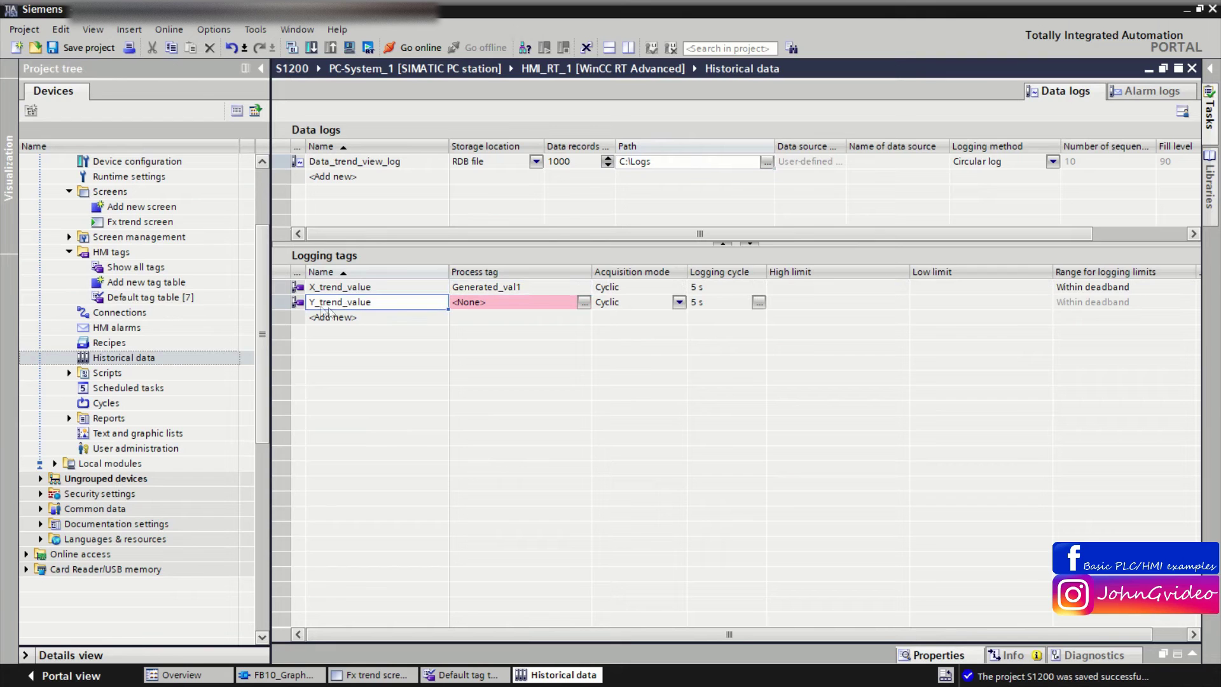
click(585, 302)
double_click(525, 456)
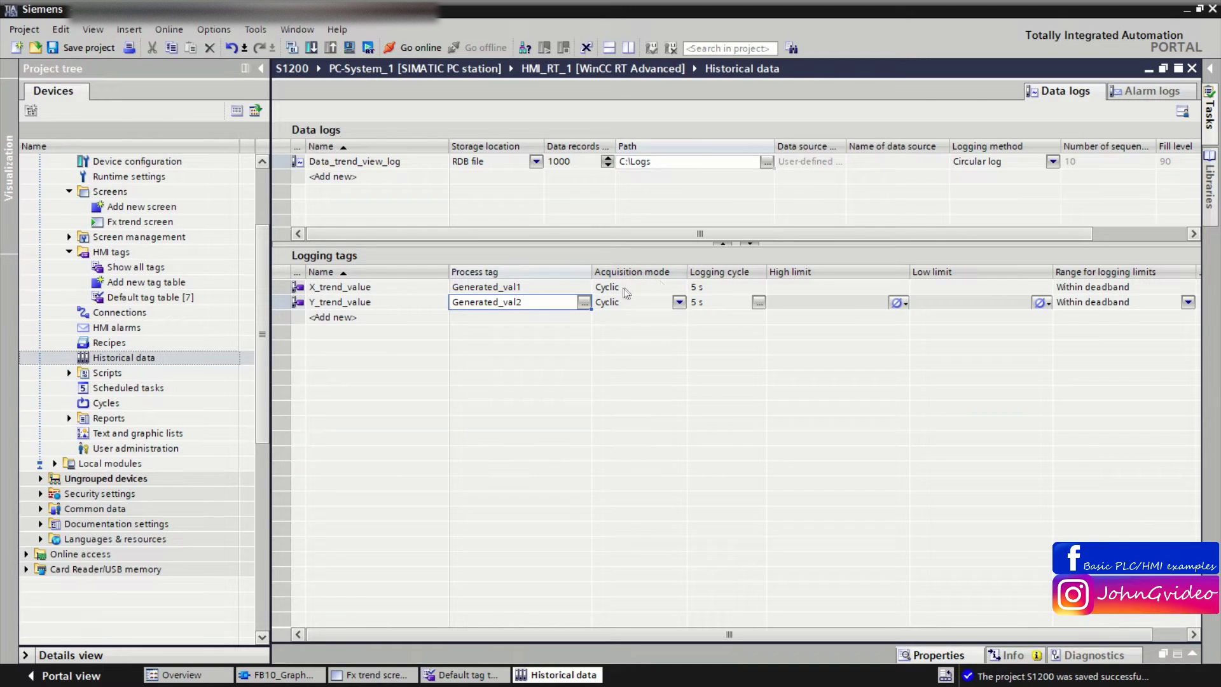
Set the logging cycle of X_trend_value and Y_trend_value to 1 s, then save the project and close the historical data.
click(750, 286)
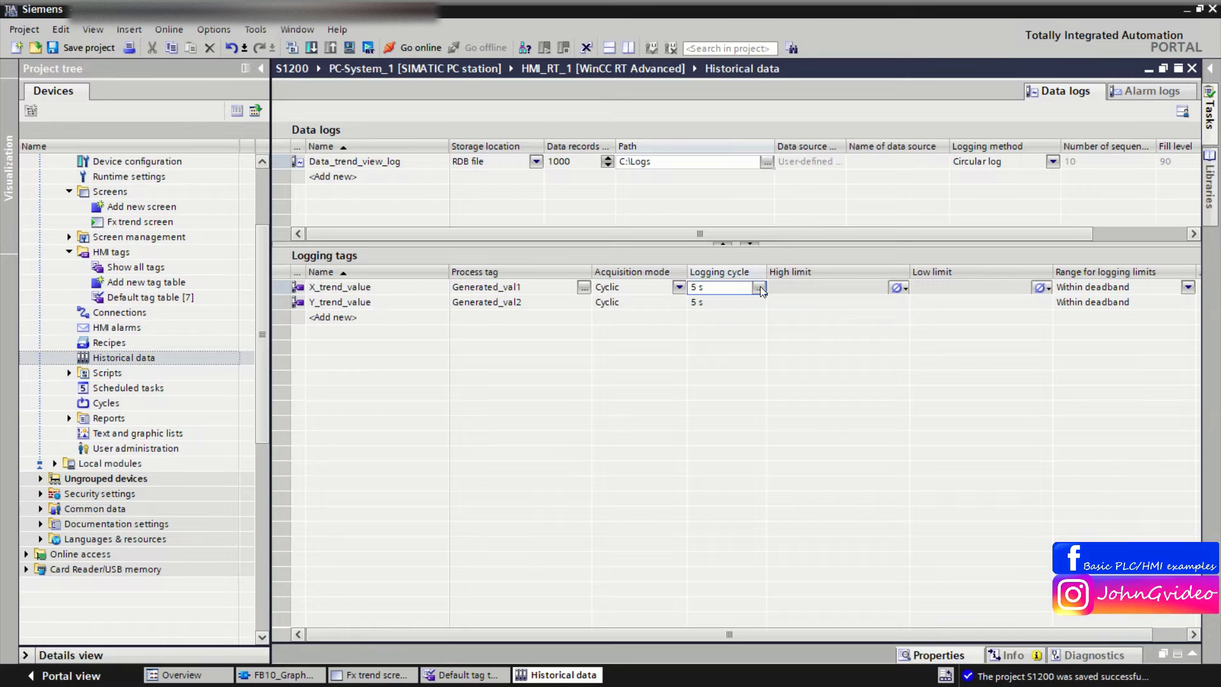
click(760, 287)
double_click(894, 369)
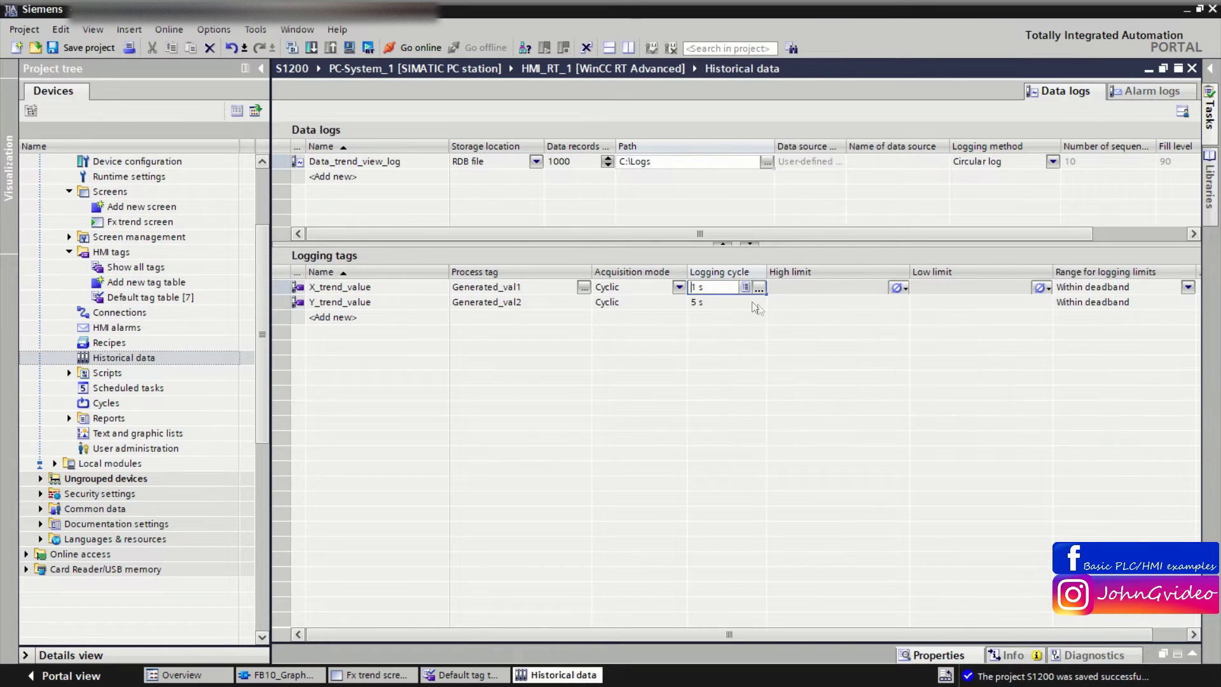
click(757, 303)
click(760, 303)
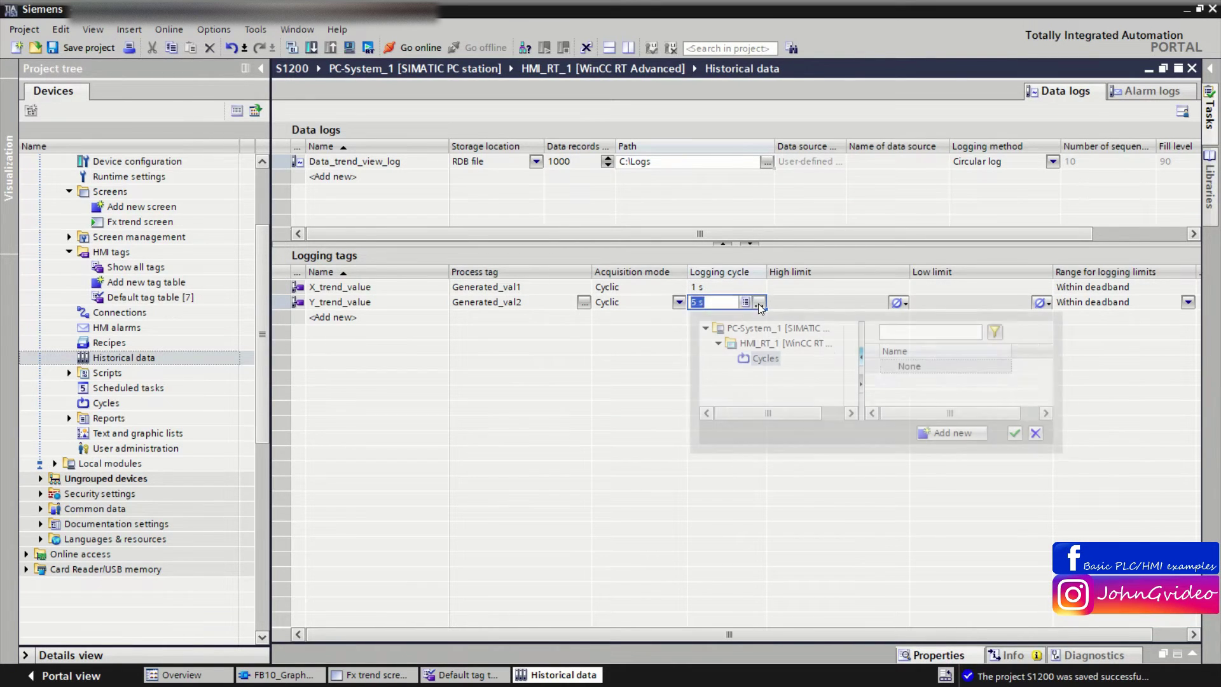
double_click(895, 380)
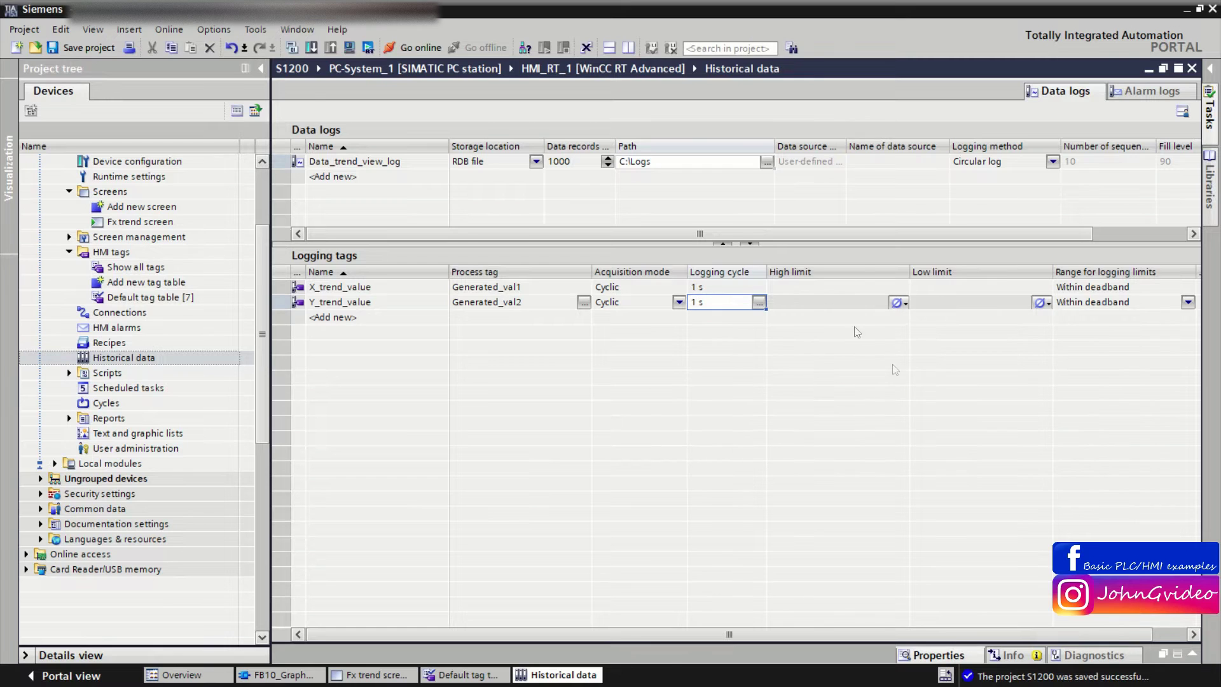
click(94, 48)
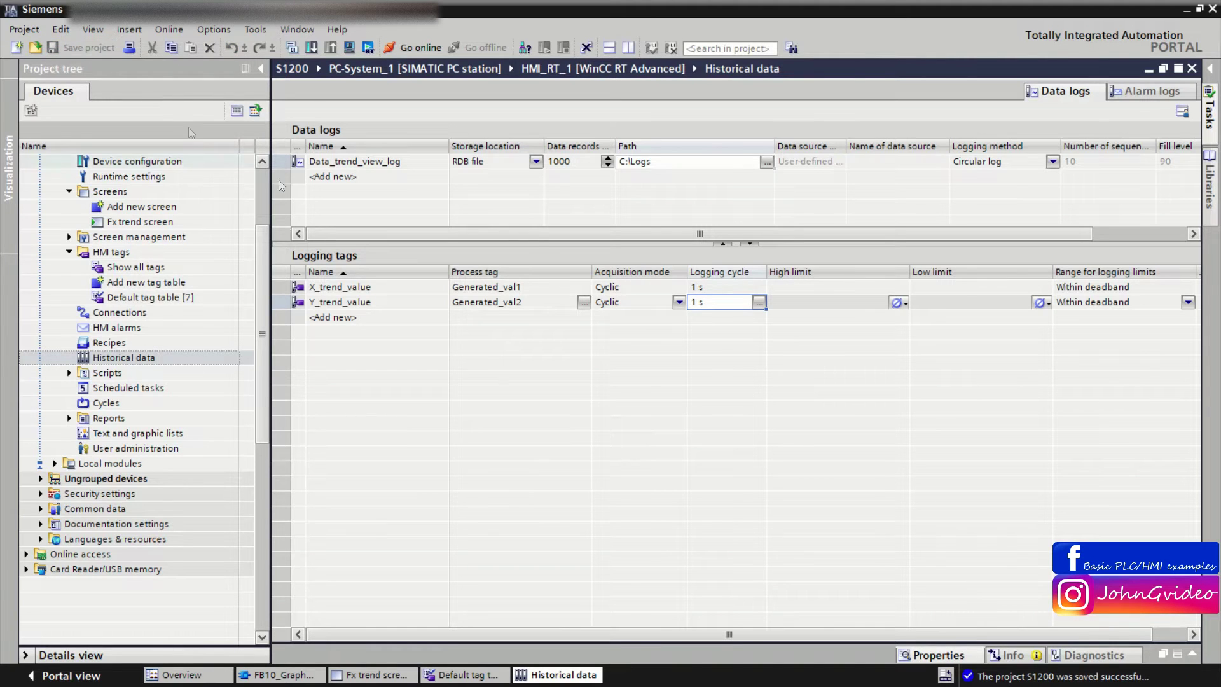
click(1193, 69)
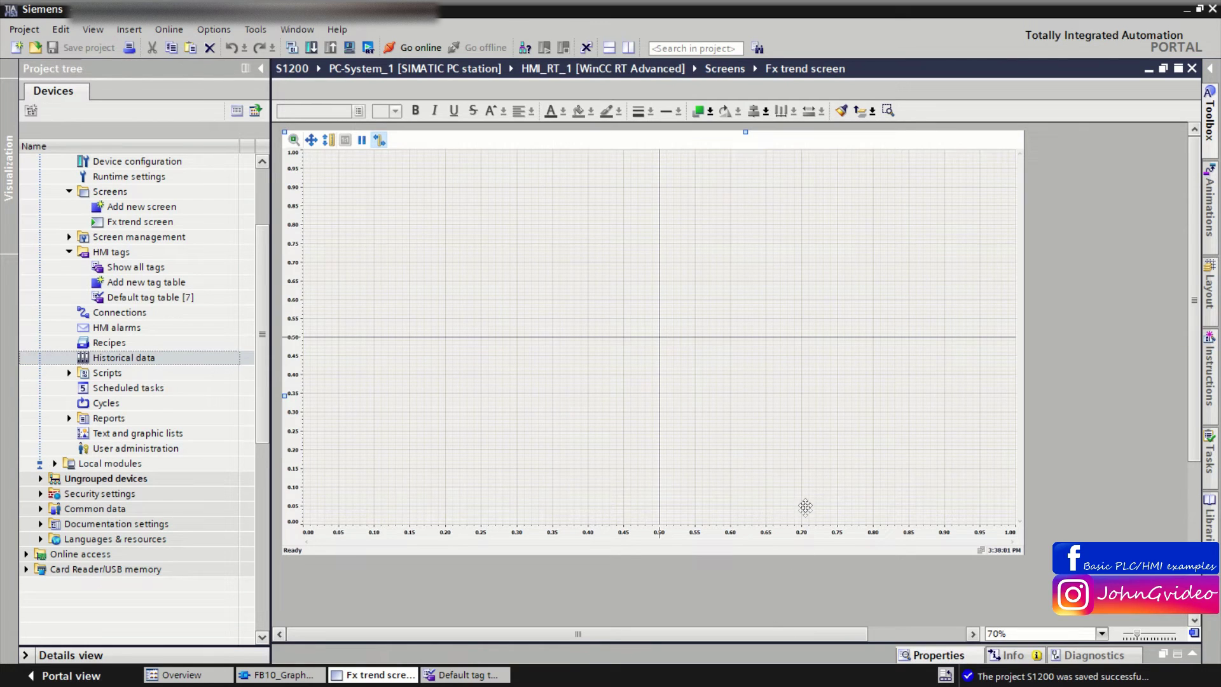
Add an InvertBit function on tag Generate_val1 to the Release event of the Generate value 1 button.
scroll(810, 477, down, 2)
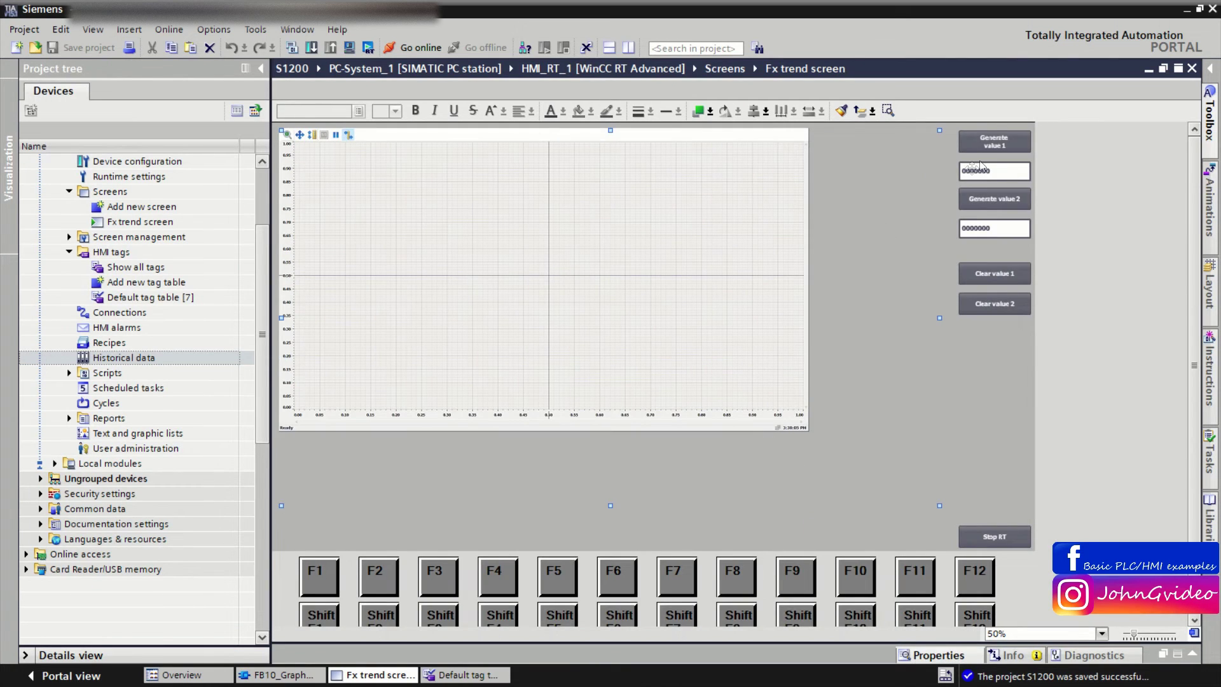
click(994, 140)
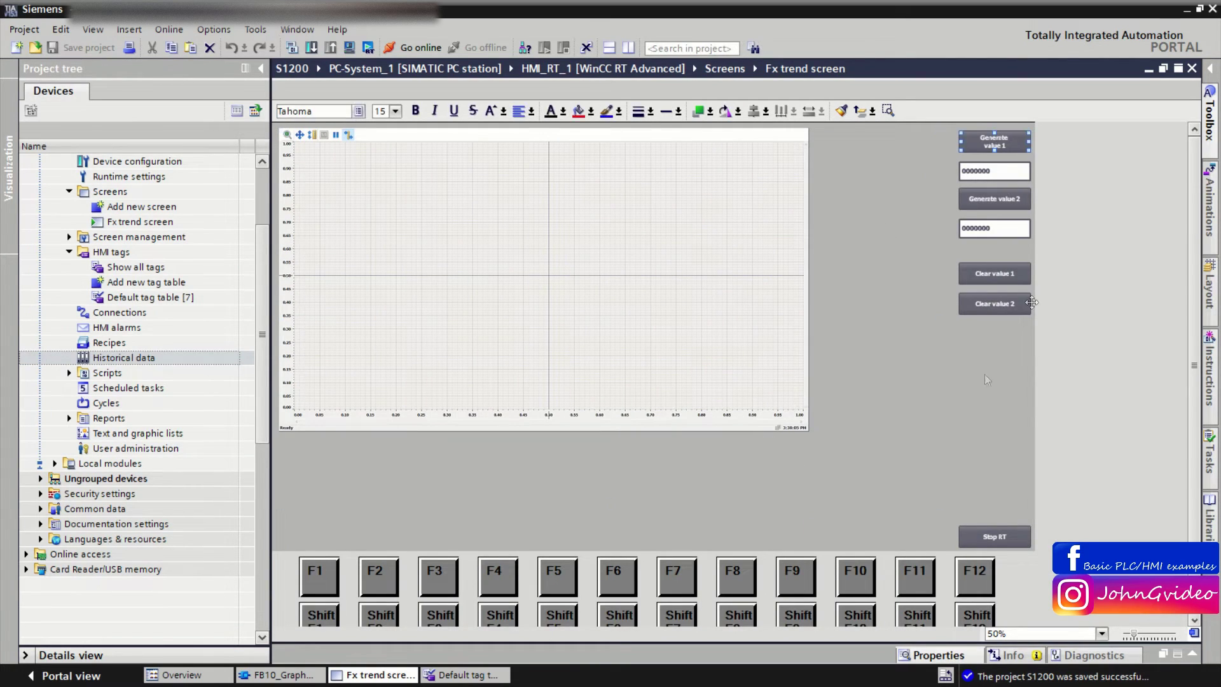
click(933, 655)
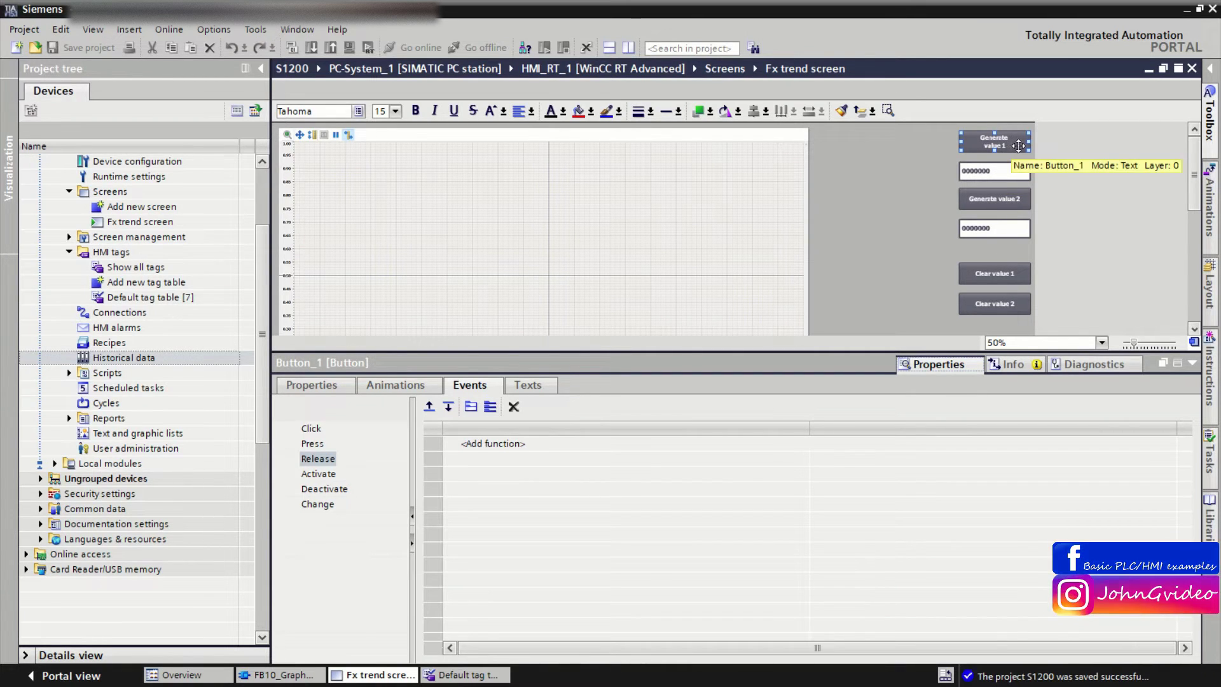
click(321, 458)
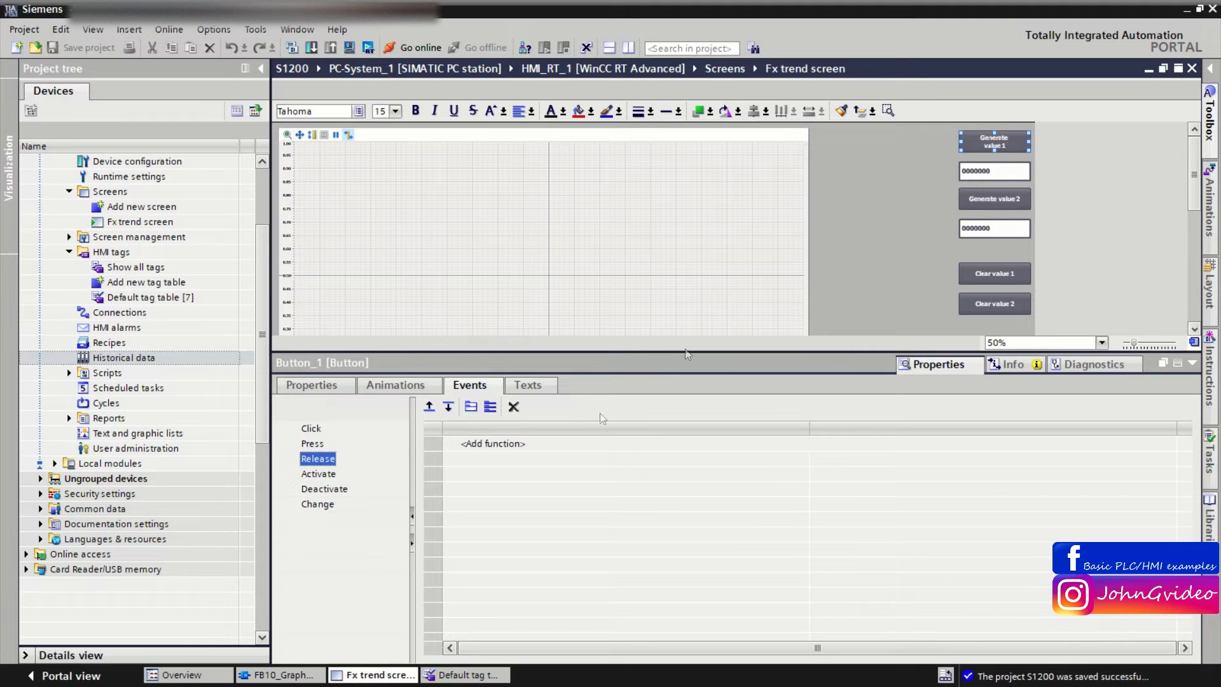
click(539, 444)
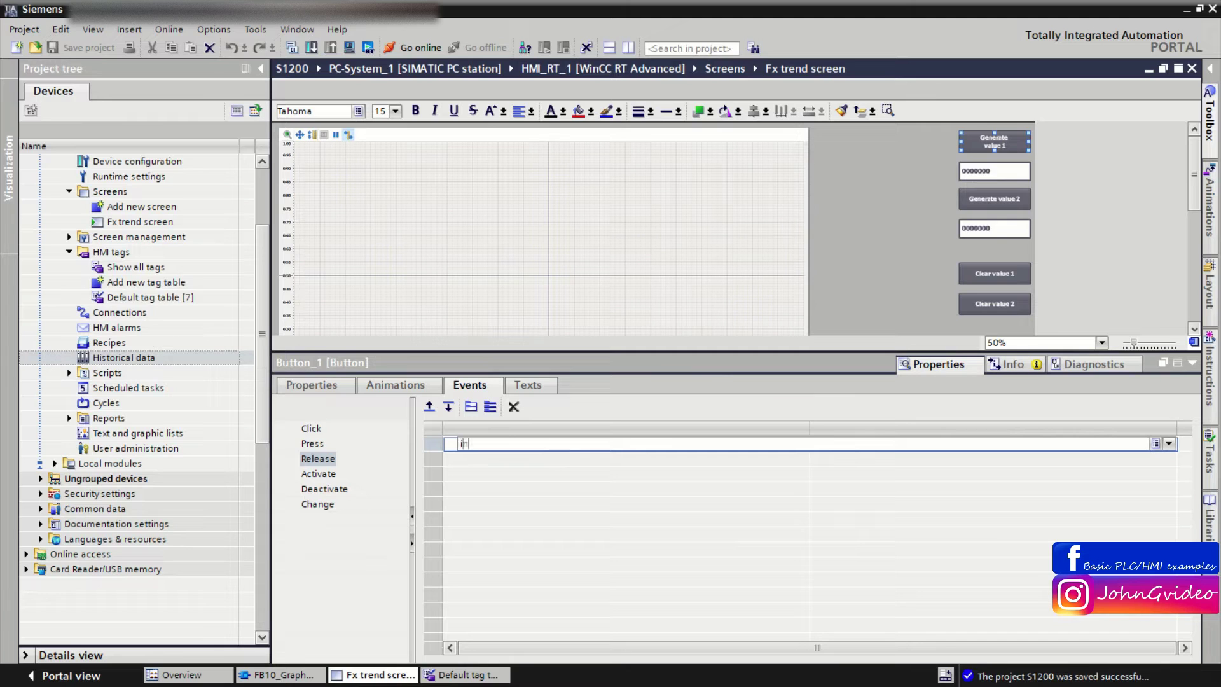
text(inver)
click(524, 474)
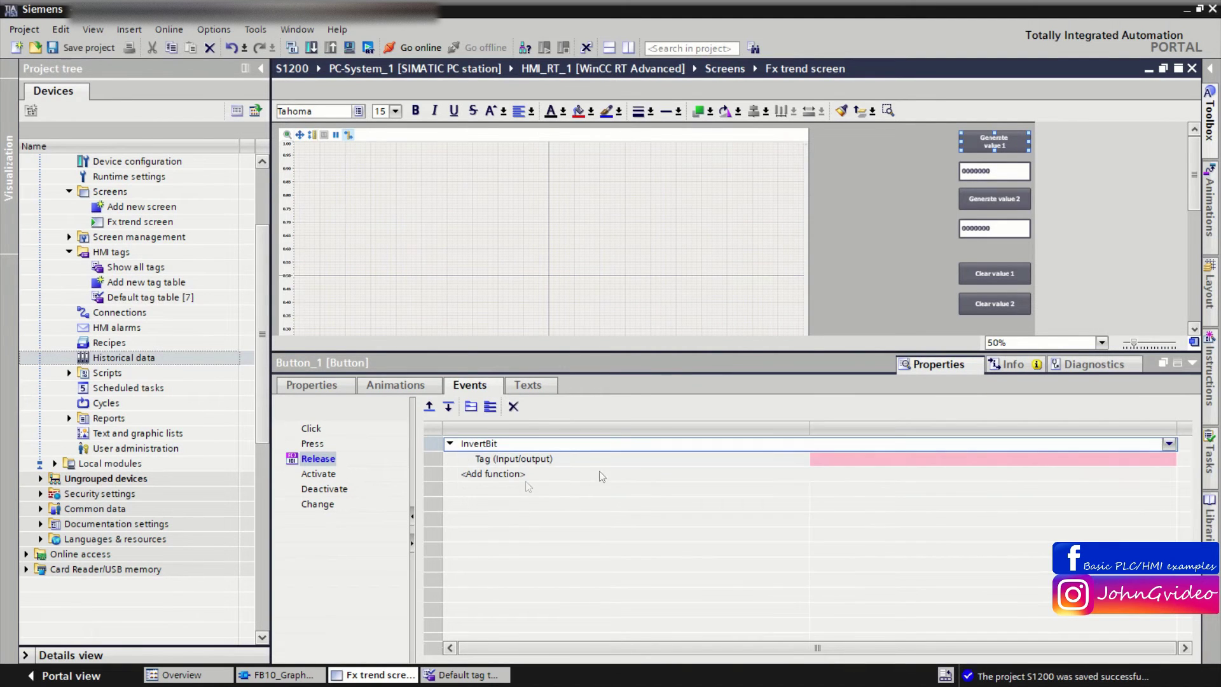
click(820, 458)
text(ge)
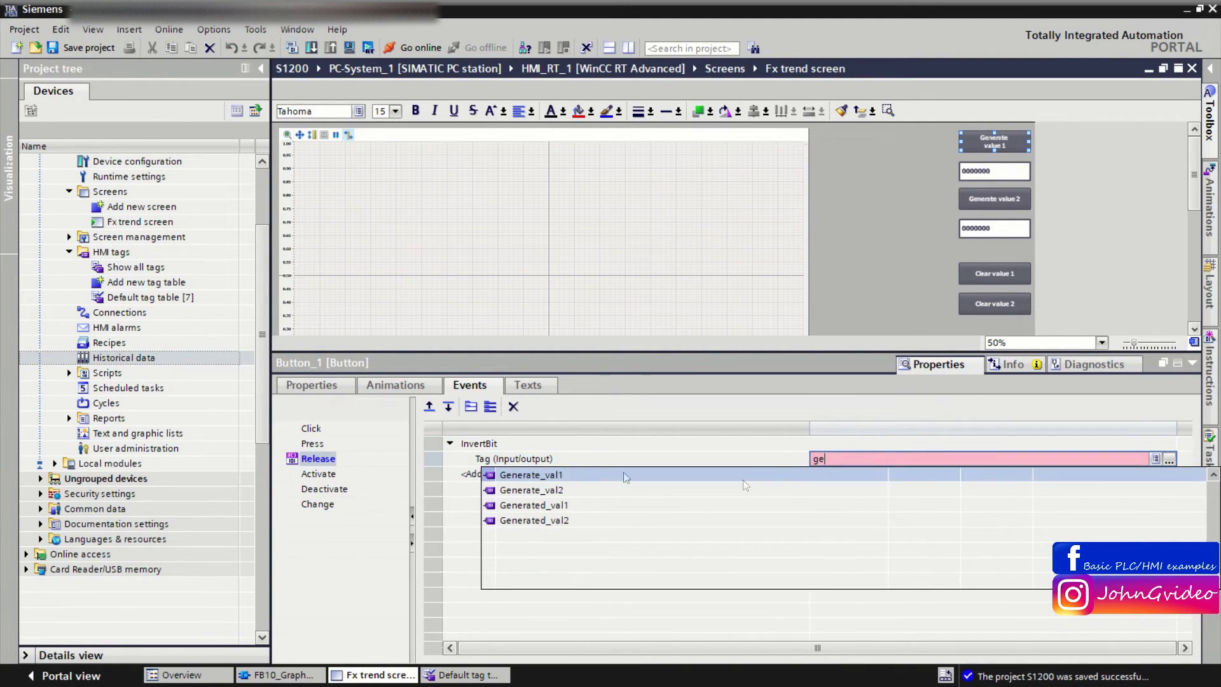
click(568, 475)
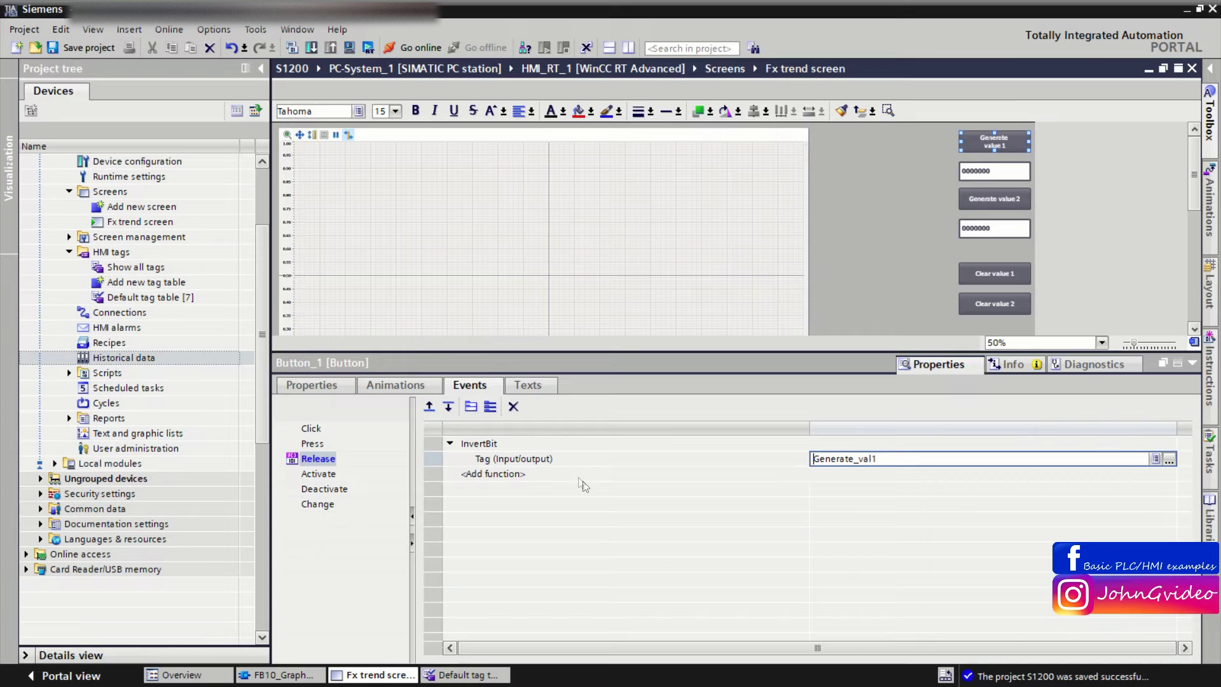
Add an appearance animation on Generate_val1 to the Generate value 1 button, with ranges 0 and 1 and a green background for 1.
click(395, 385)
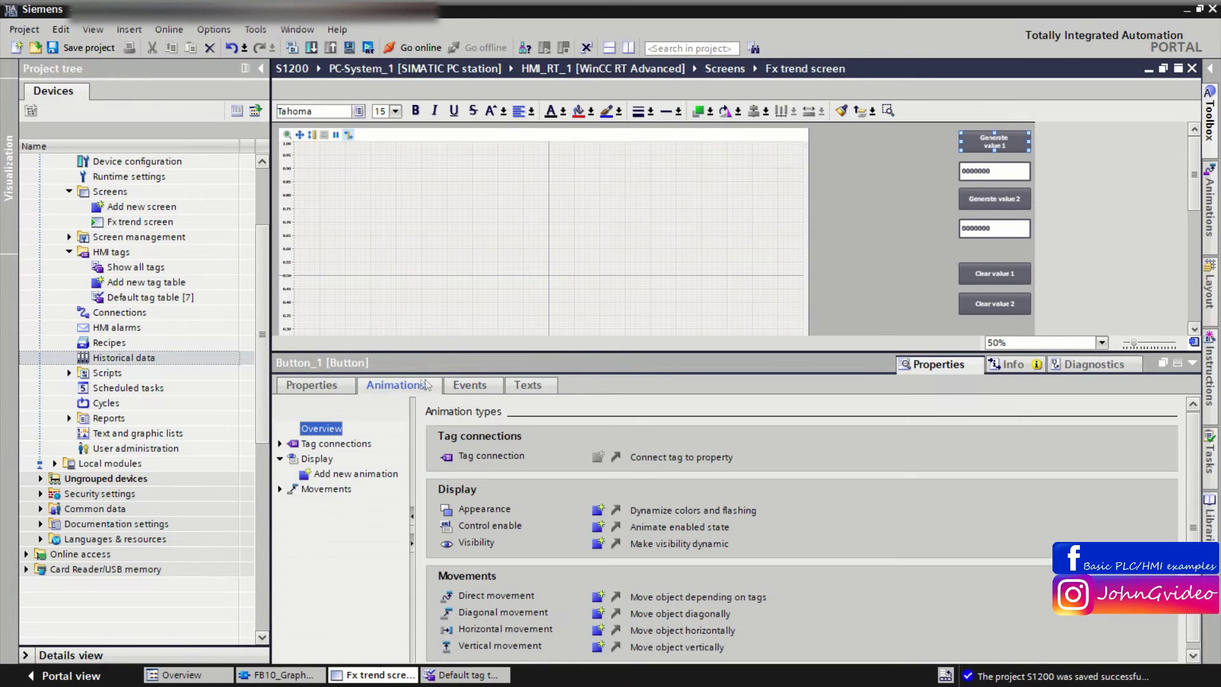
click(614, 511)
click(540, 457)
text(g)
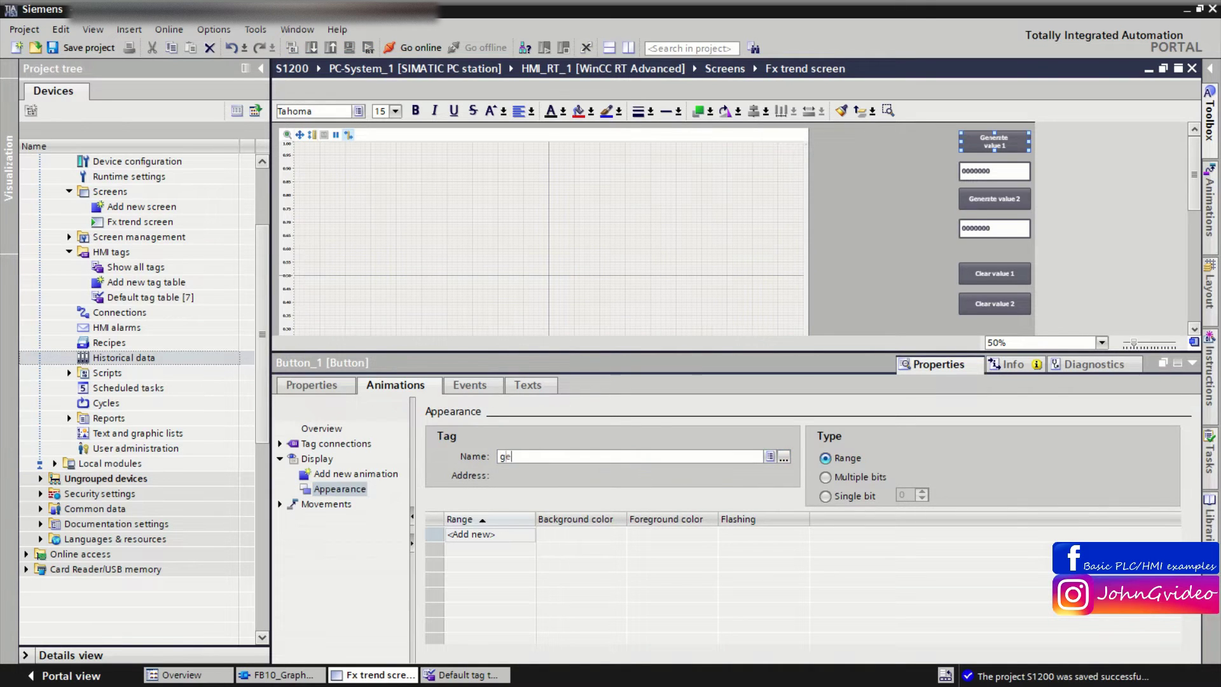
text(e)
click(524, 471)
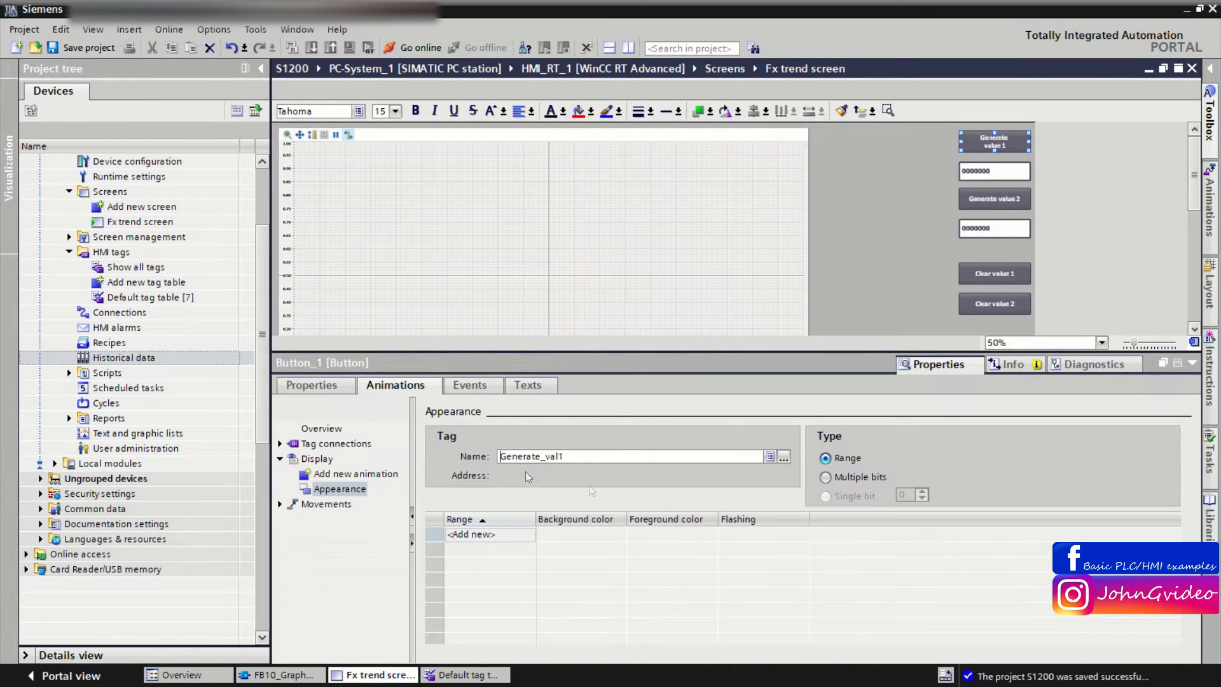
click(502, 534)
click(509, 549)
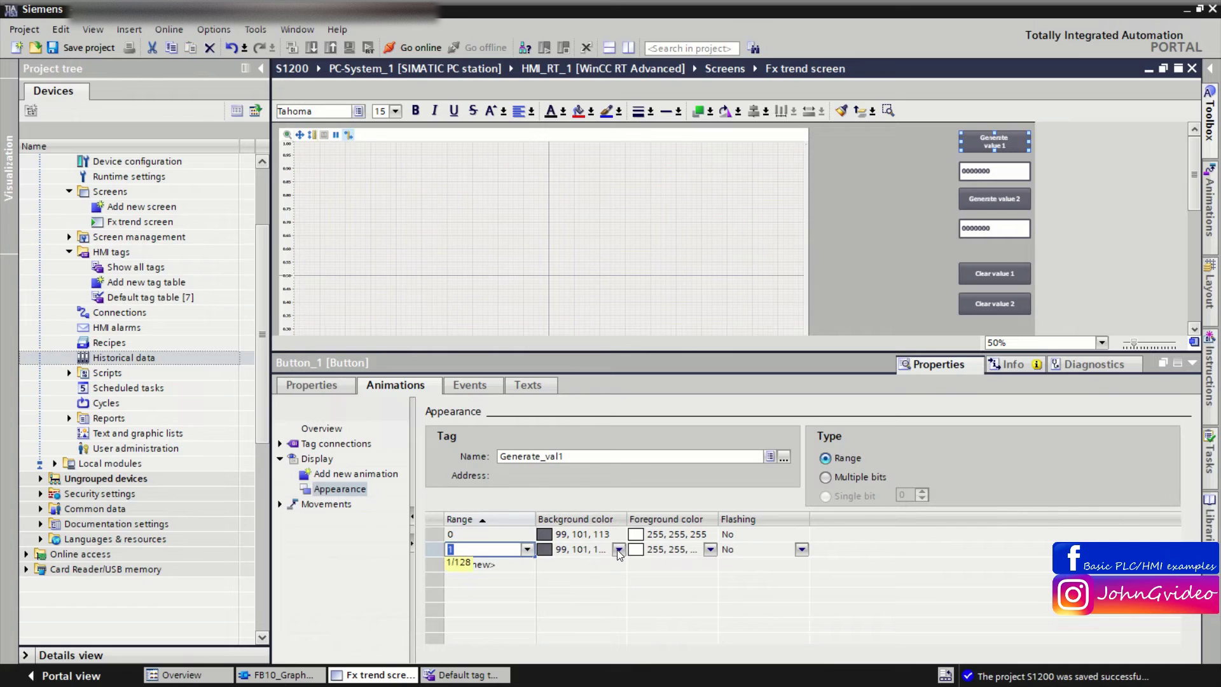
click(616, 550)
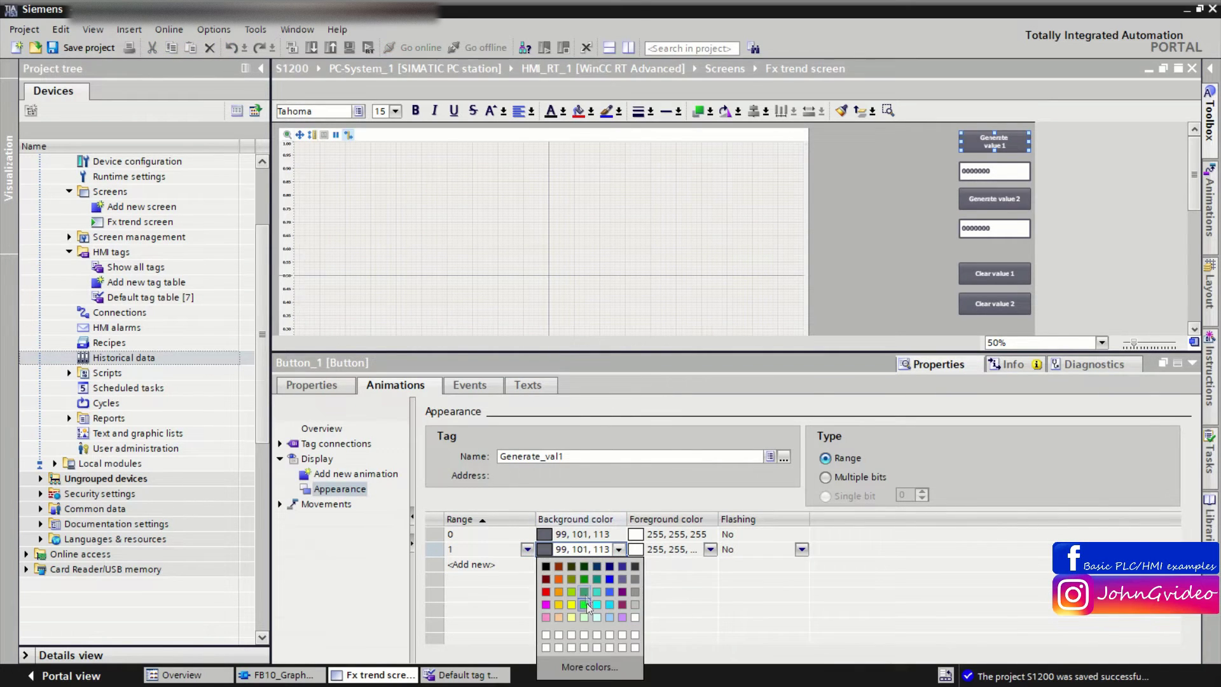
click(585, 604)
Add an InvertBit function on tag Generate_val2 to the Release event of the Generate value 2 button.
click(1006, 197)
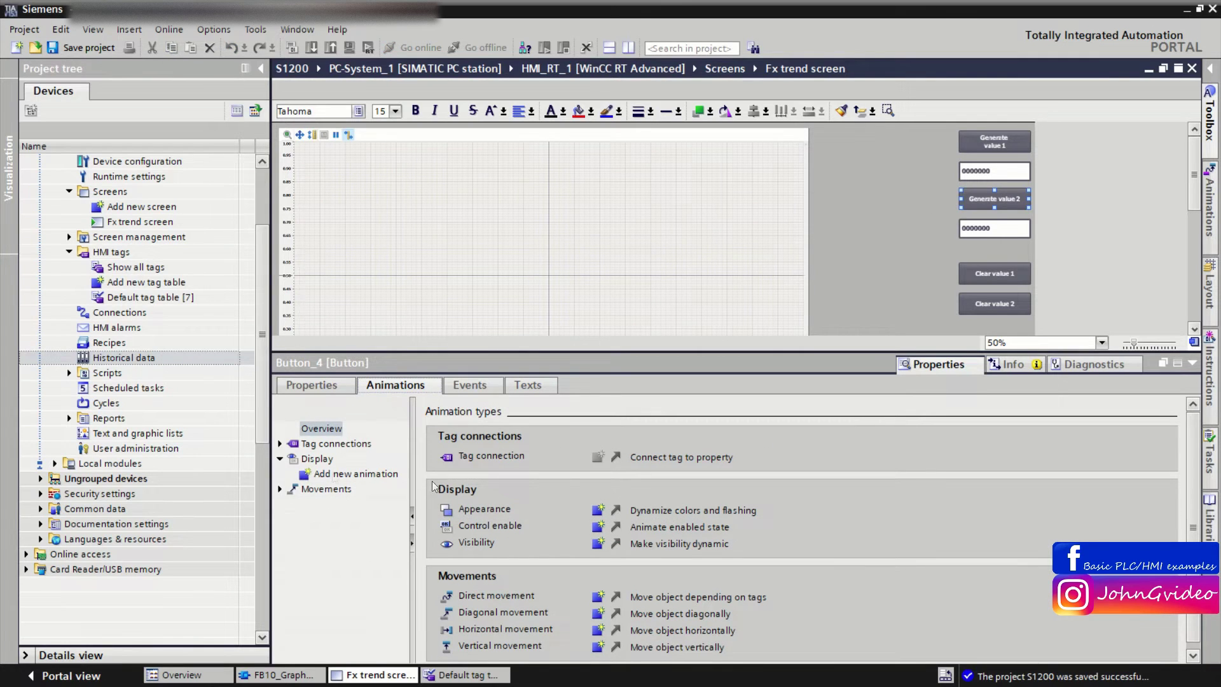
click(477, 390)
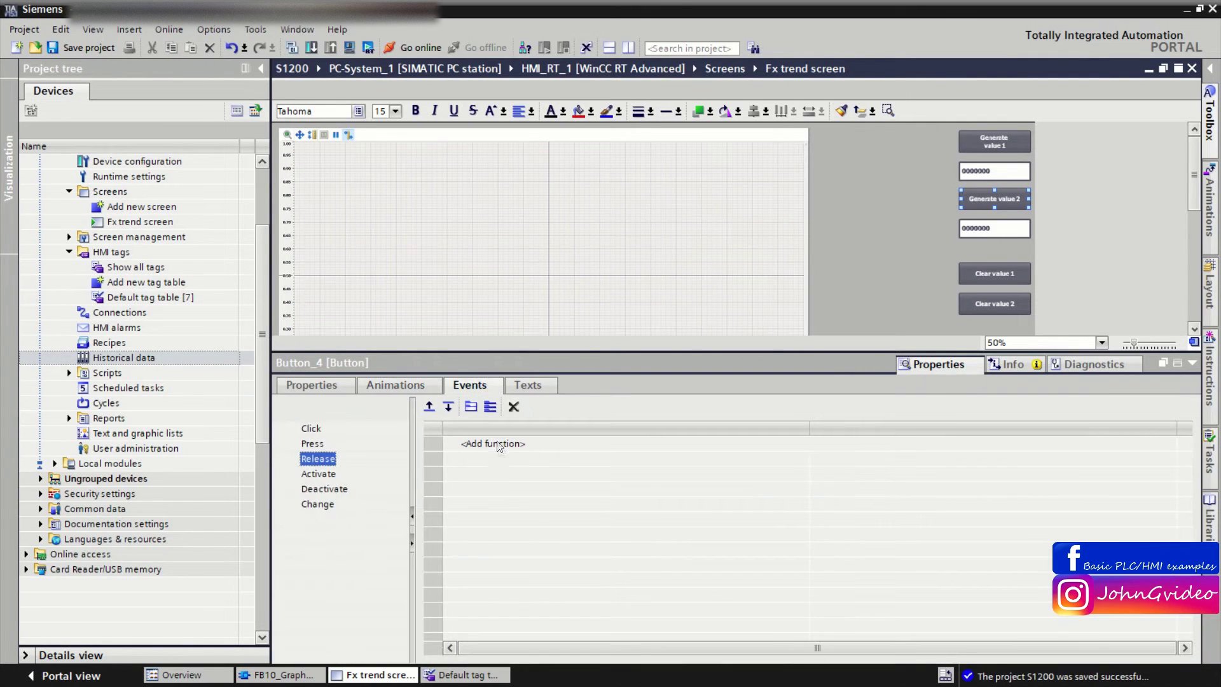
click(500, 446)
text(inv)
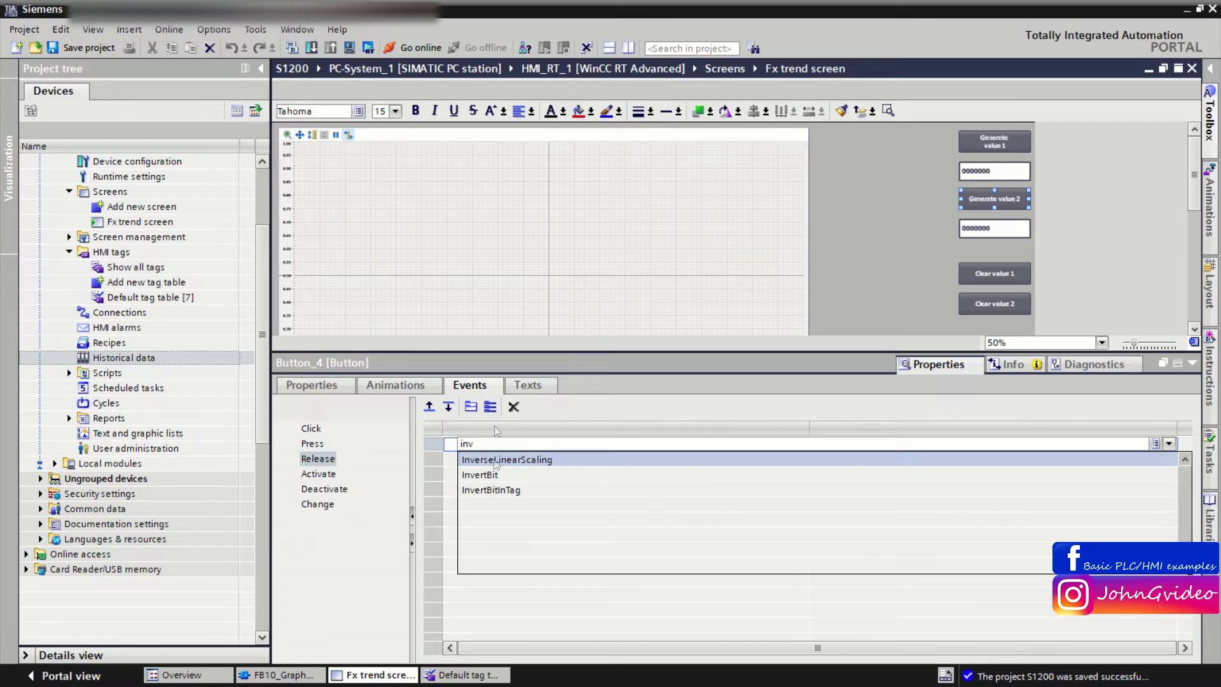
click(487, 475)
text(ge)
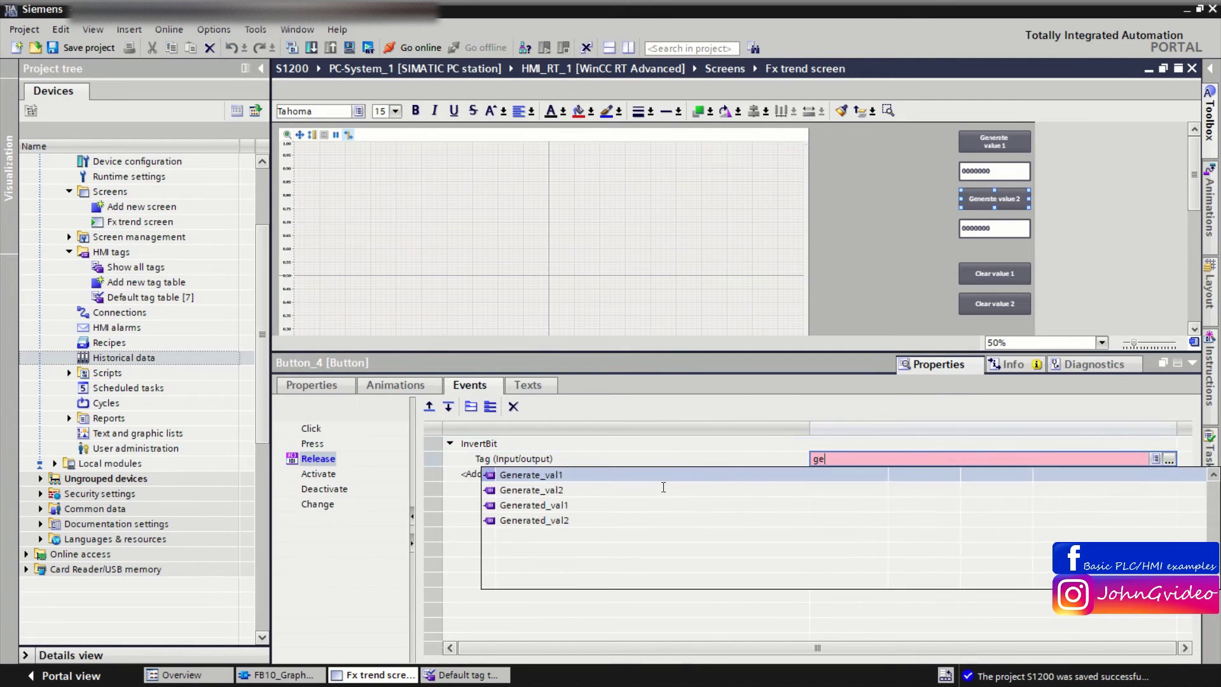
click(549, 493)
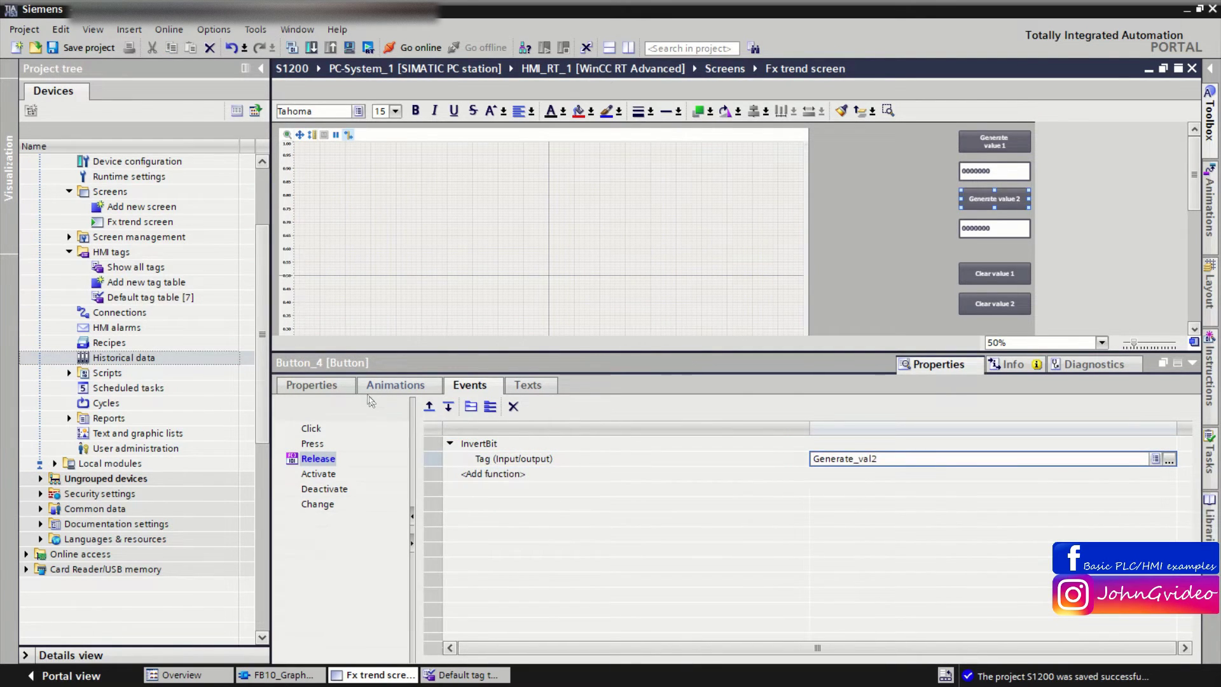
Add an appearance animation on Generate_val2 to the Generate value 2 button, with ranges 0 and 1 and background 0, 255, 0 for 1.
click(395, 385)
click(601, 512)
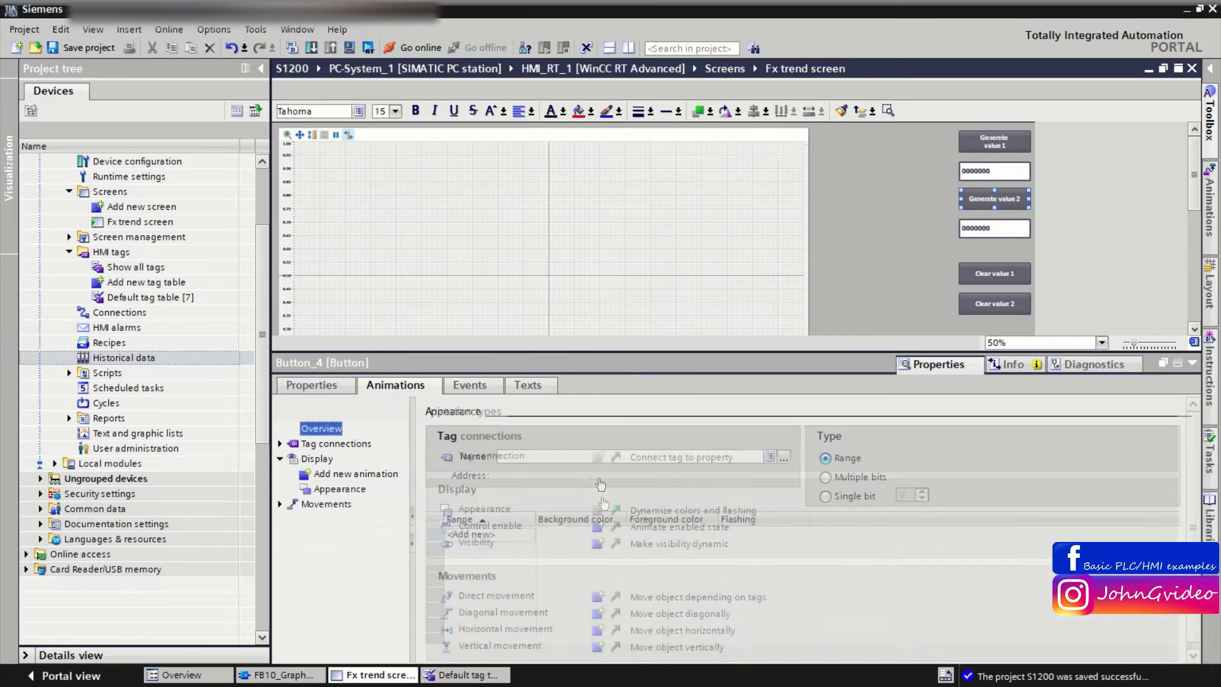
click(575, 457)
text(ge)
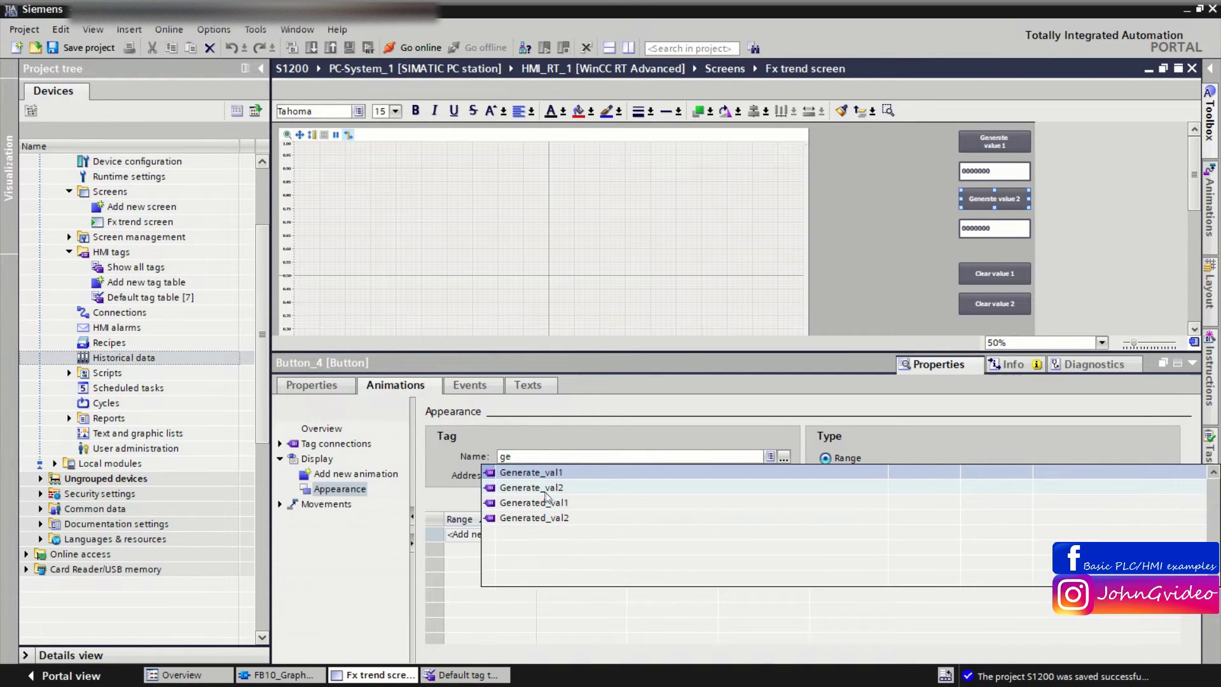
click(540, 489)
click(502, 536)
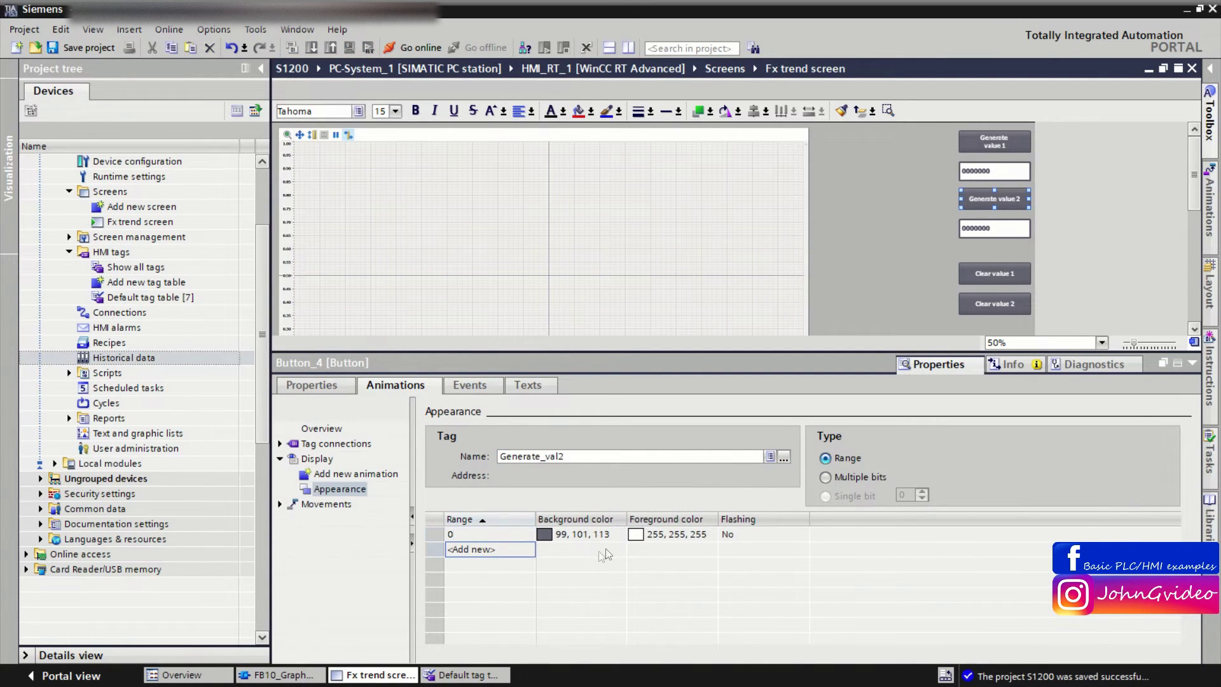
click(521, 551)
click(579, 549)
click(618, 549)
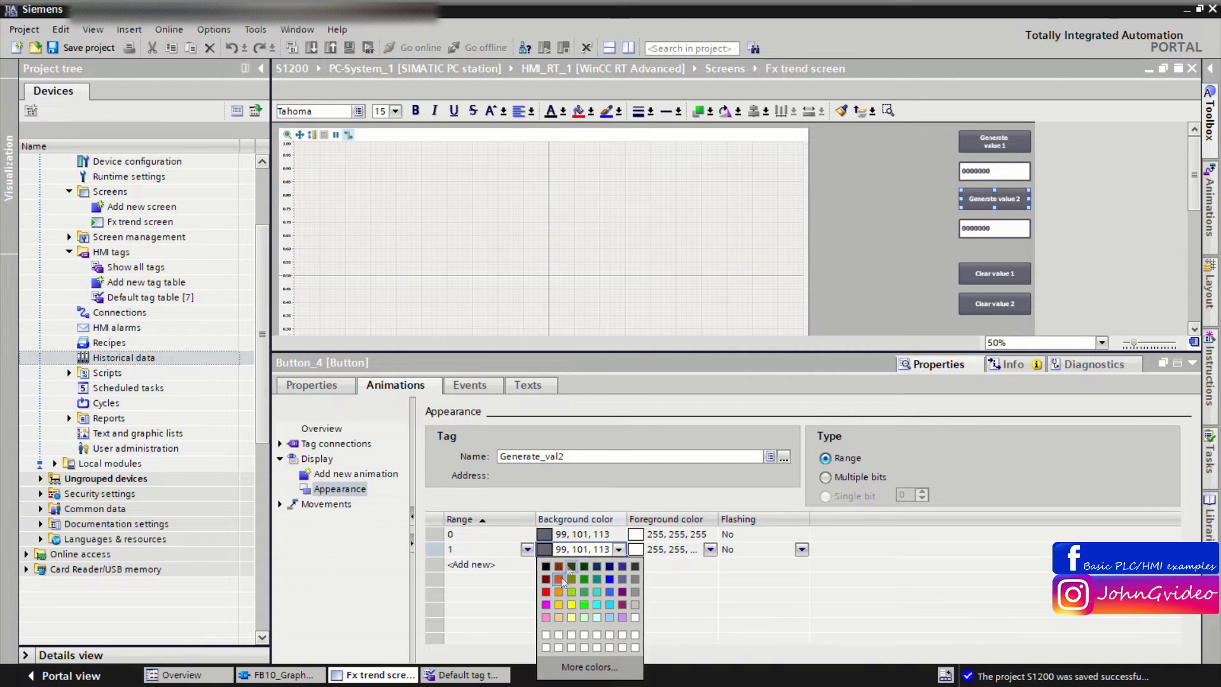
click(584, 605)
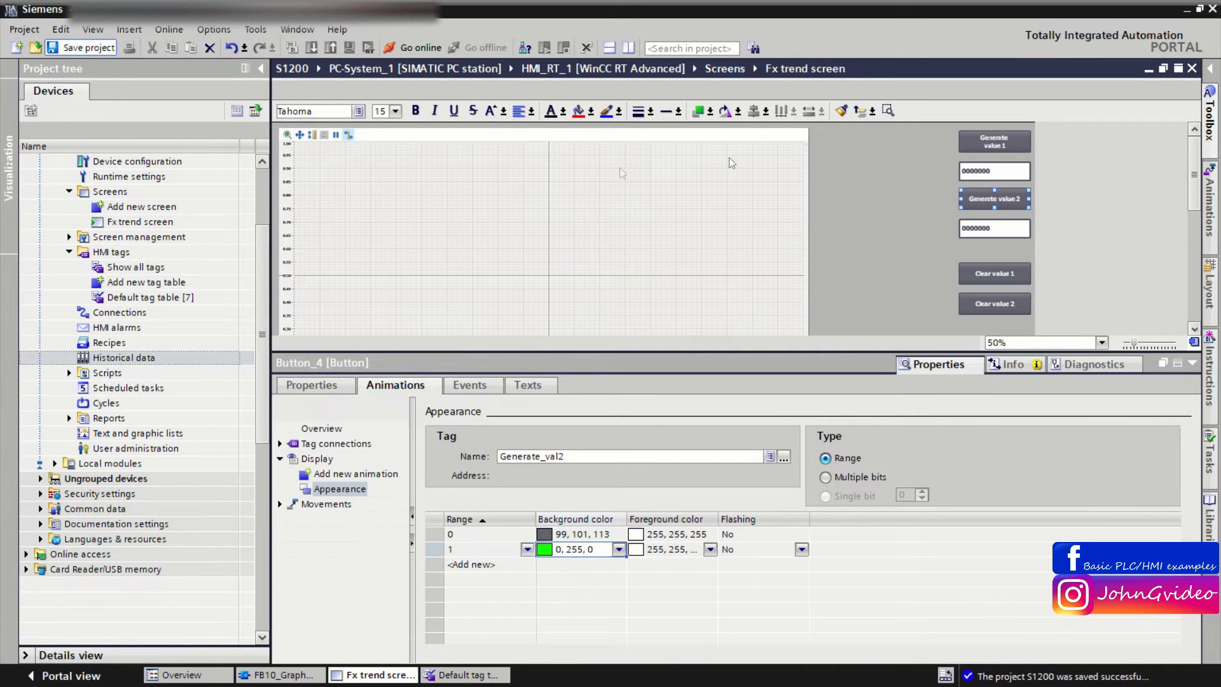
Add a SetBitWhileKeyPressed function on tag Clear_val1 to the Press event of the Clear value 1 button.
click(995, 274)
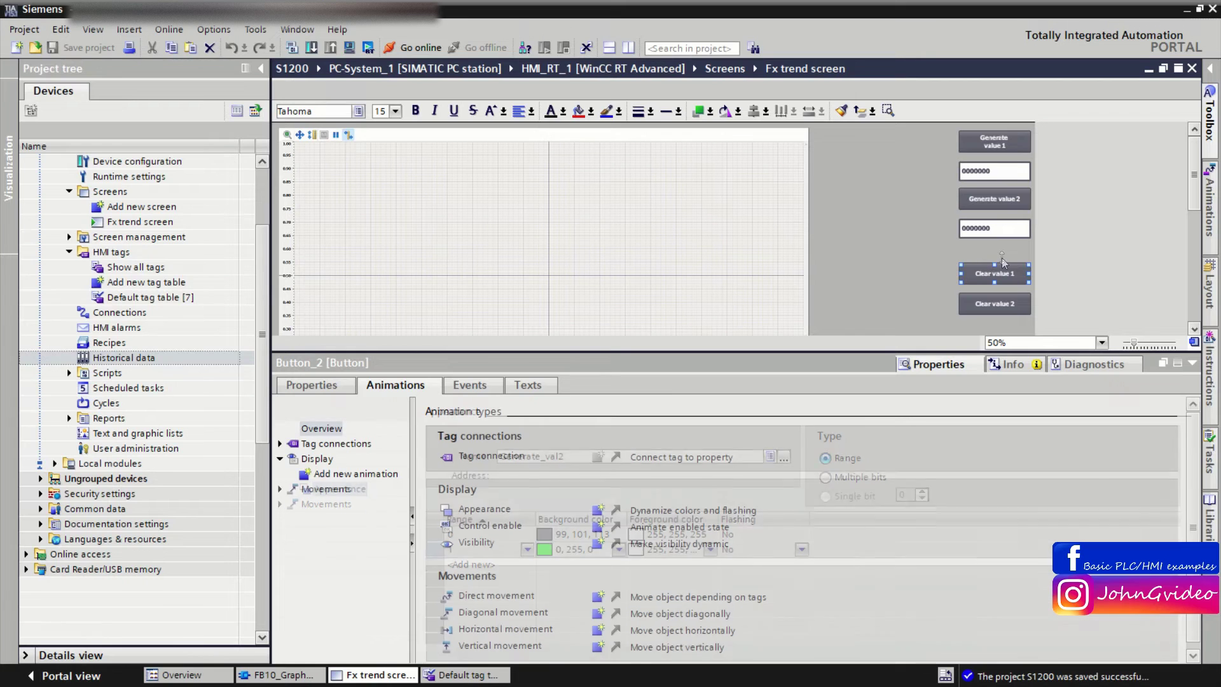
click(471, 385)
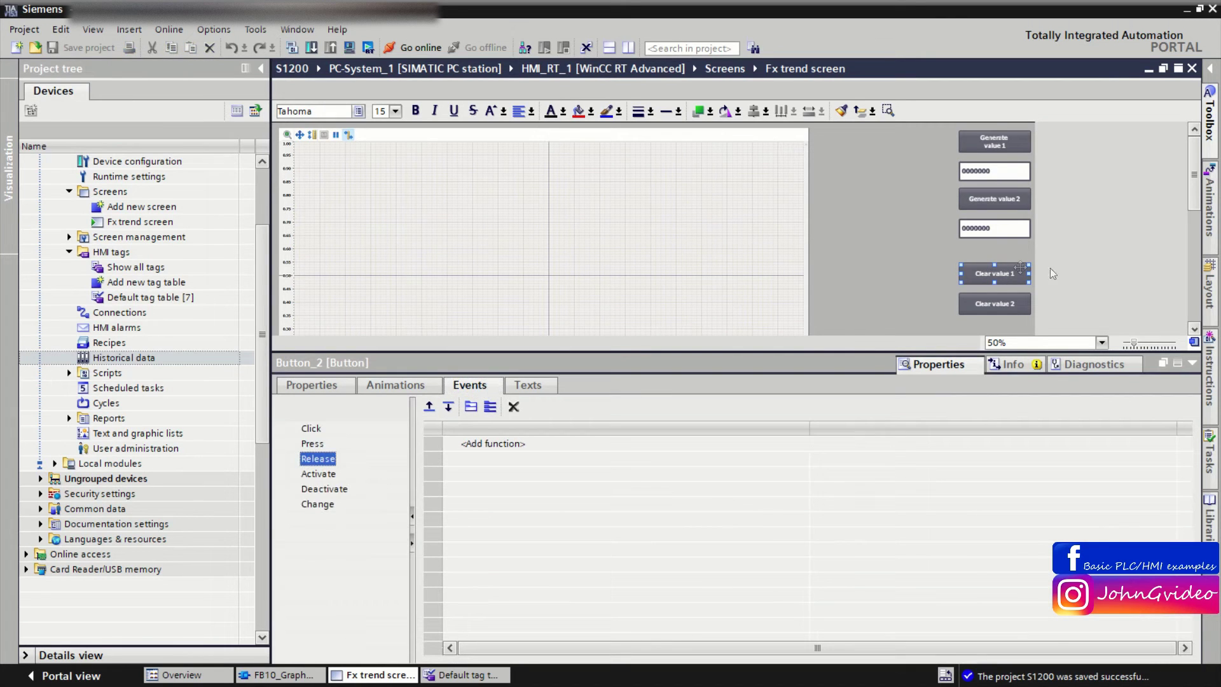
click(312, 444)
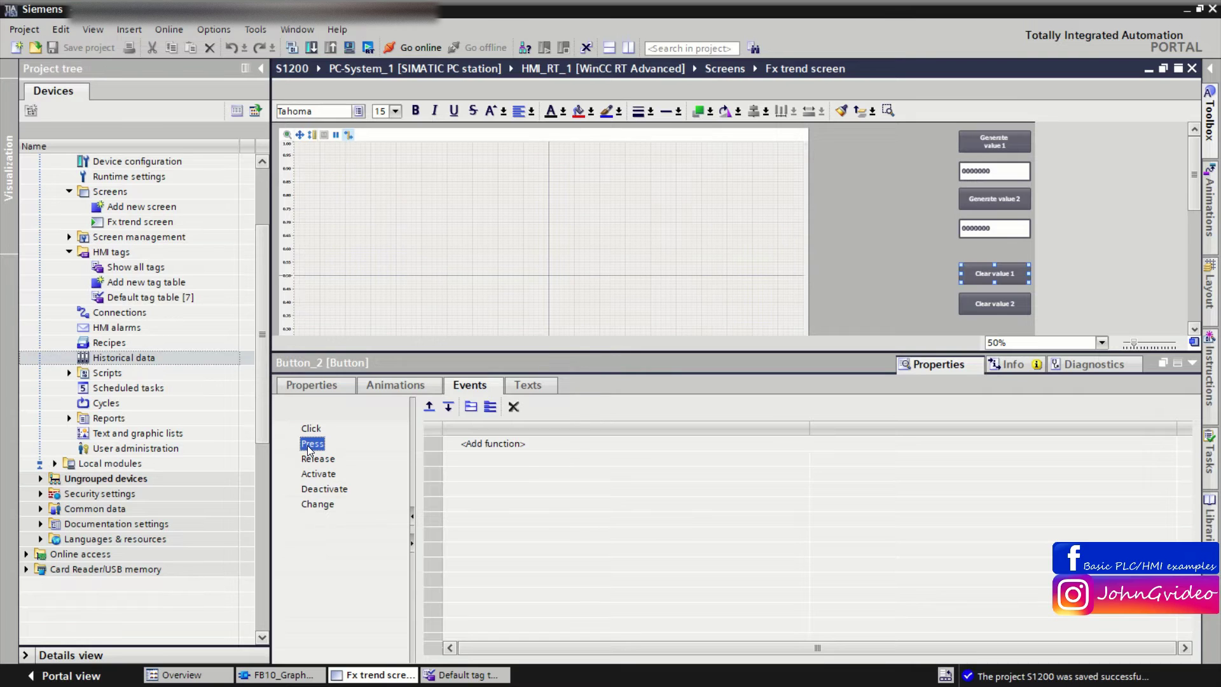
click(475, 445)
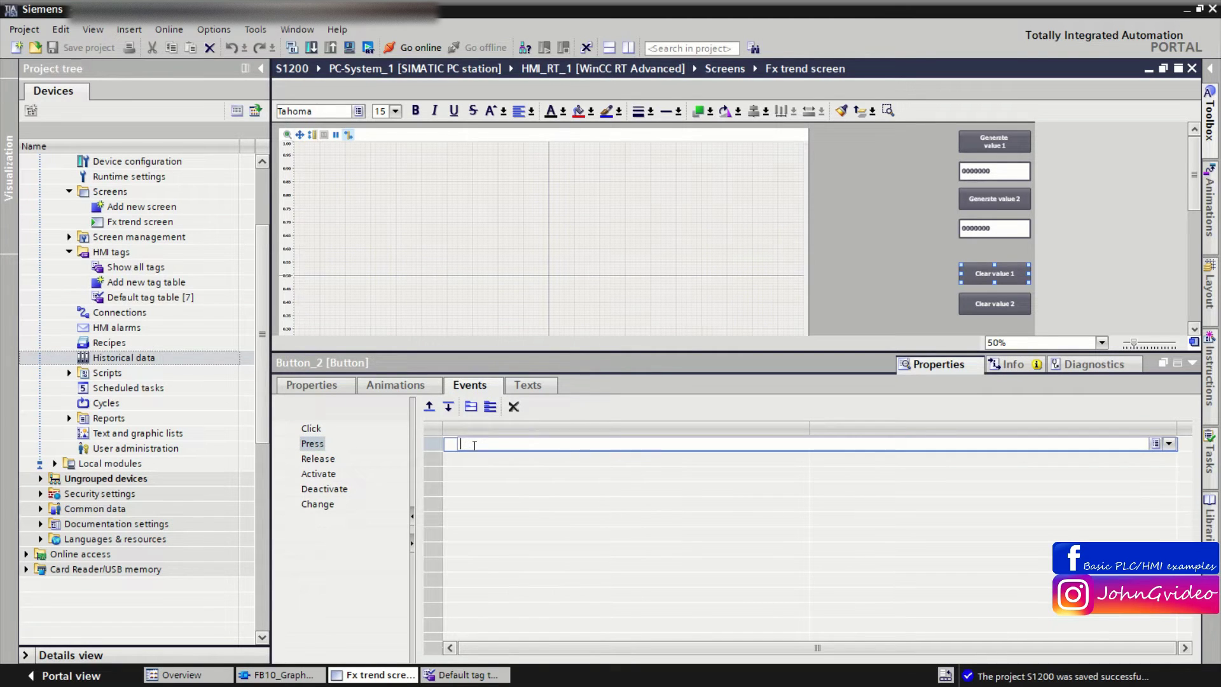
text(setb)
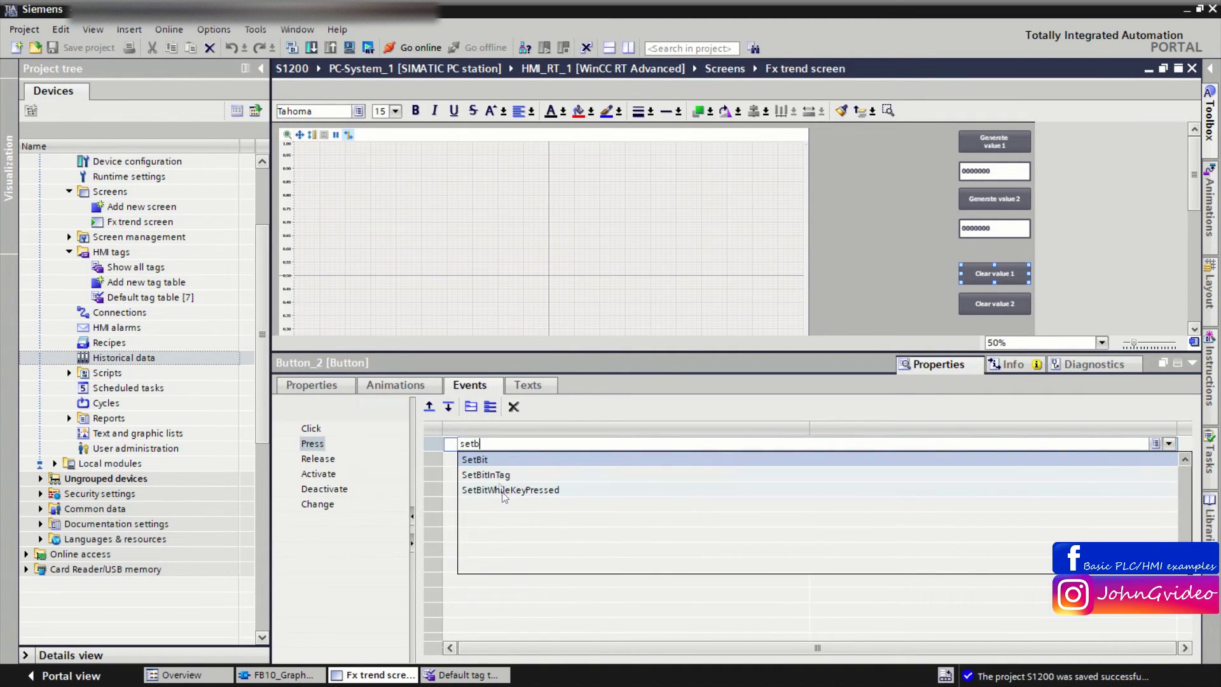
click(525, 490)
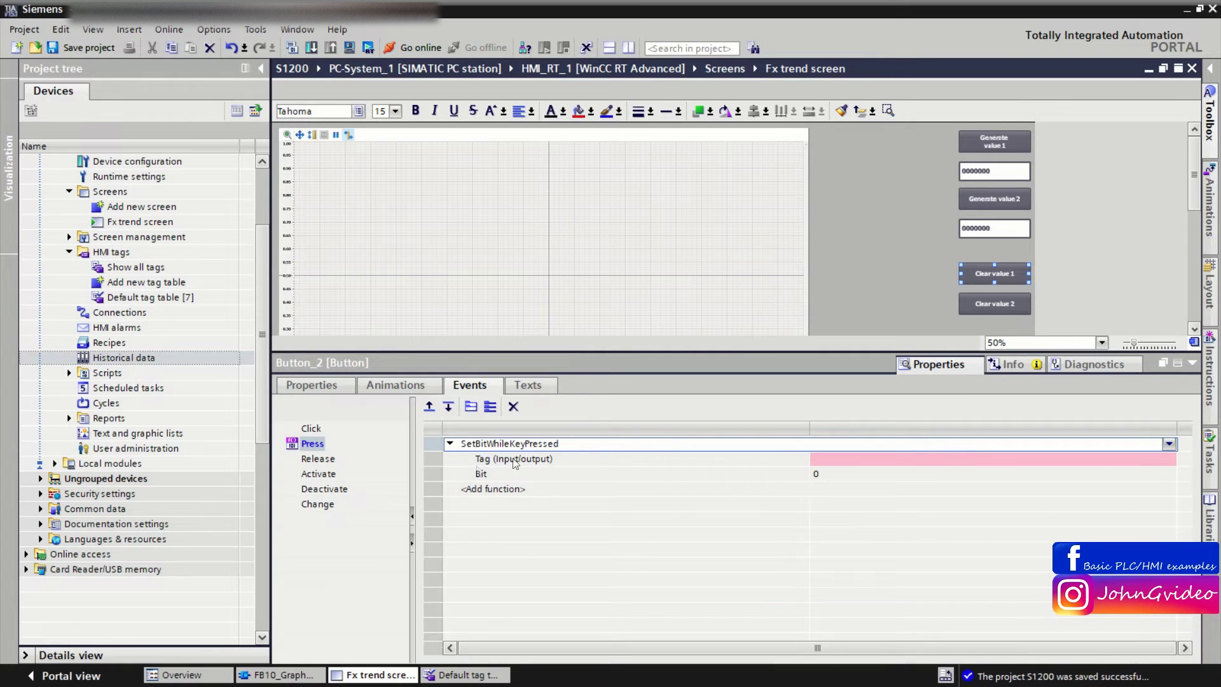
click(882, 459)
text(cle)
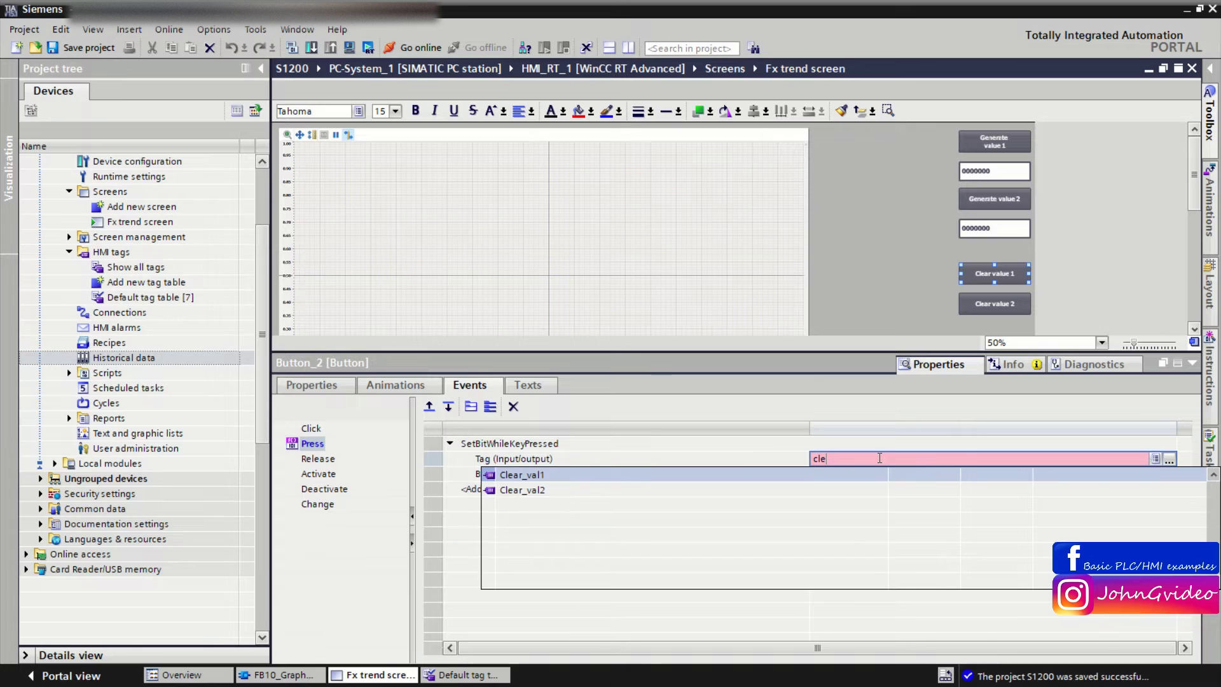
click(548, 477)
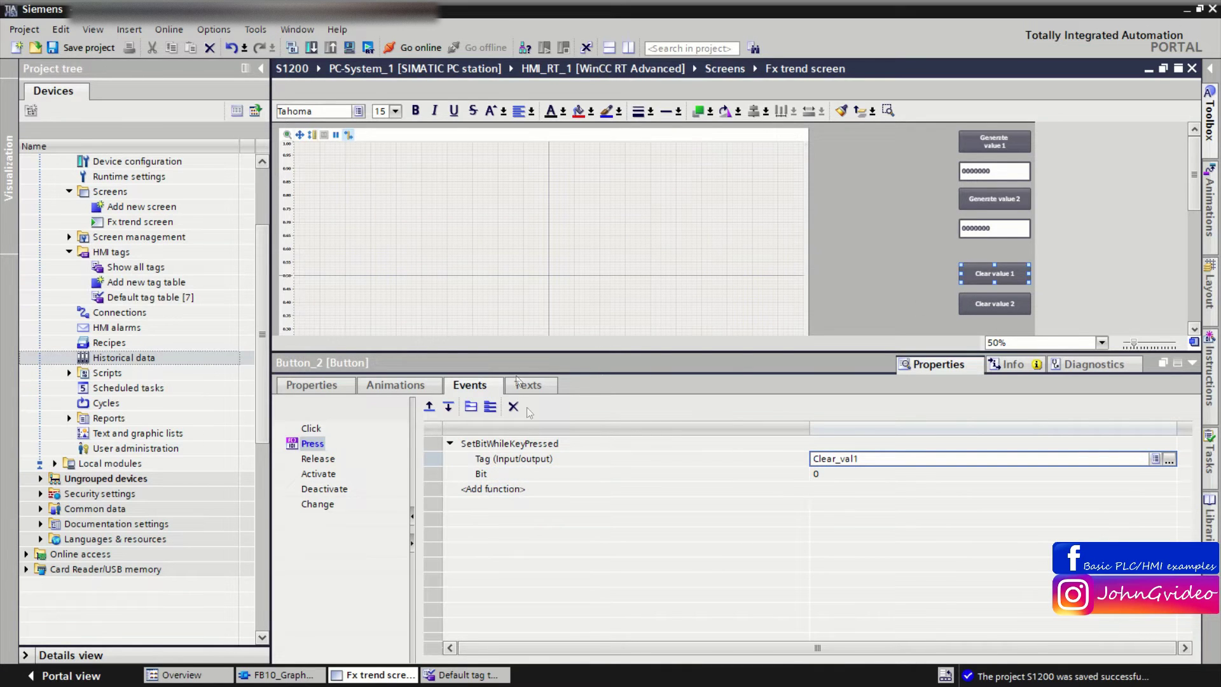
Copy the SetBitWhileKeyPressed function to the Press event of the Clear value 2 button and set its tag to Clear_val2.
click(465, 444)
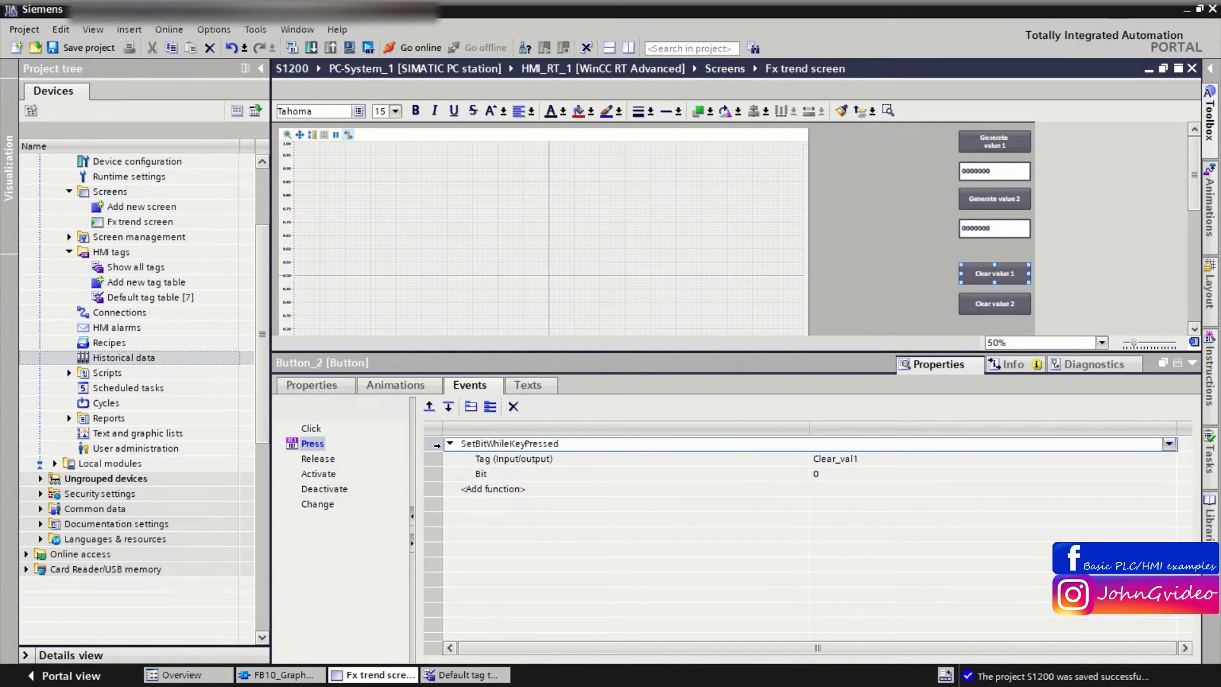
click(1027, 305)
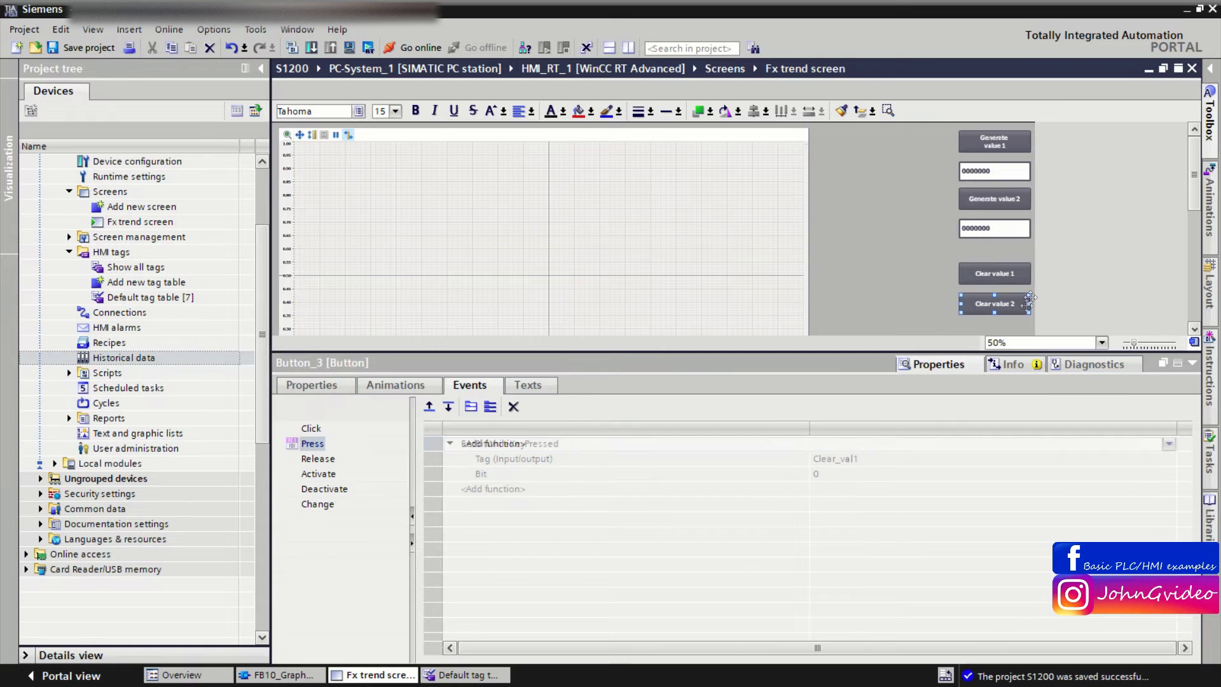
click(313, 443)
click(496, 443)
key(ctrl+v)
click(854, 459)
click(871, 459)
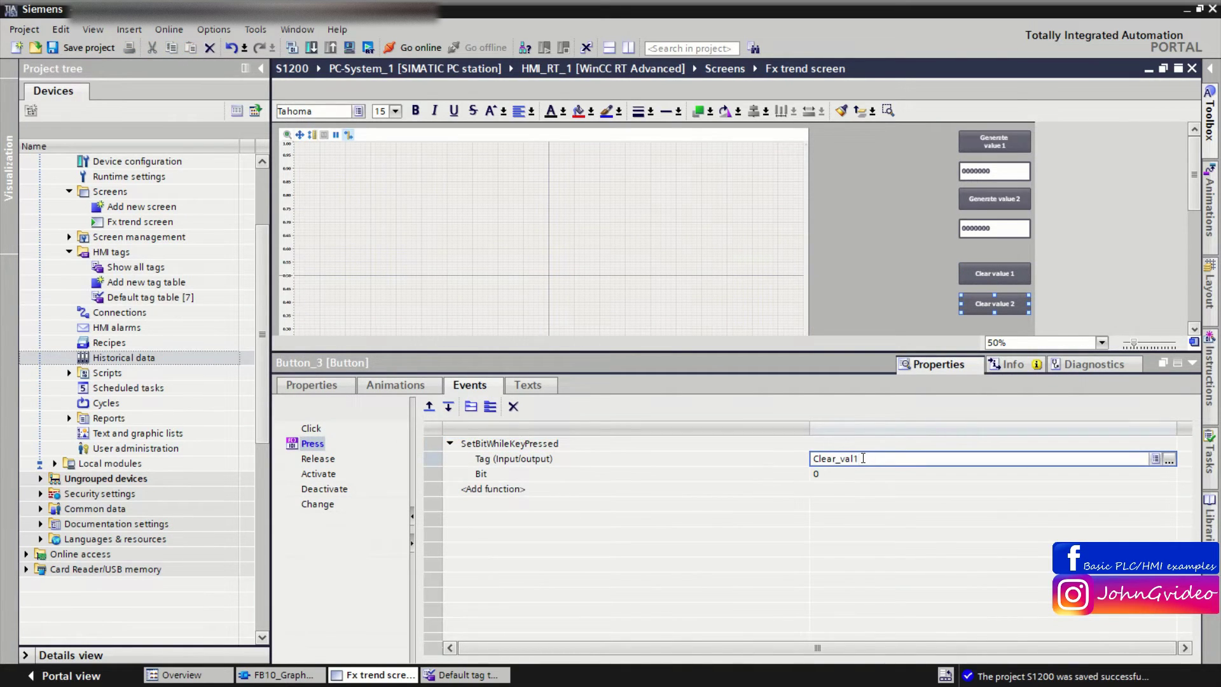
key(BackSpace)
text(2)
Link the I/O field below Generate value 1 to tag Generated_val1, in Output mode with format pattern 99.999.
click(987, 171)
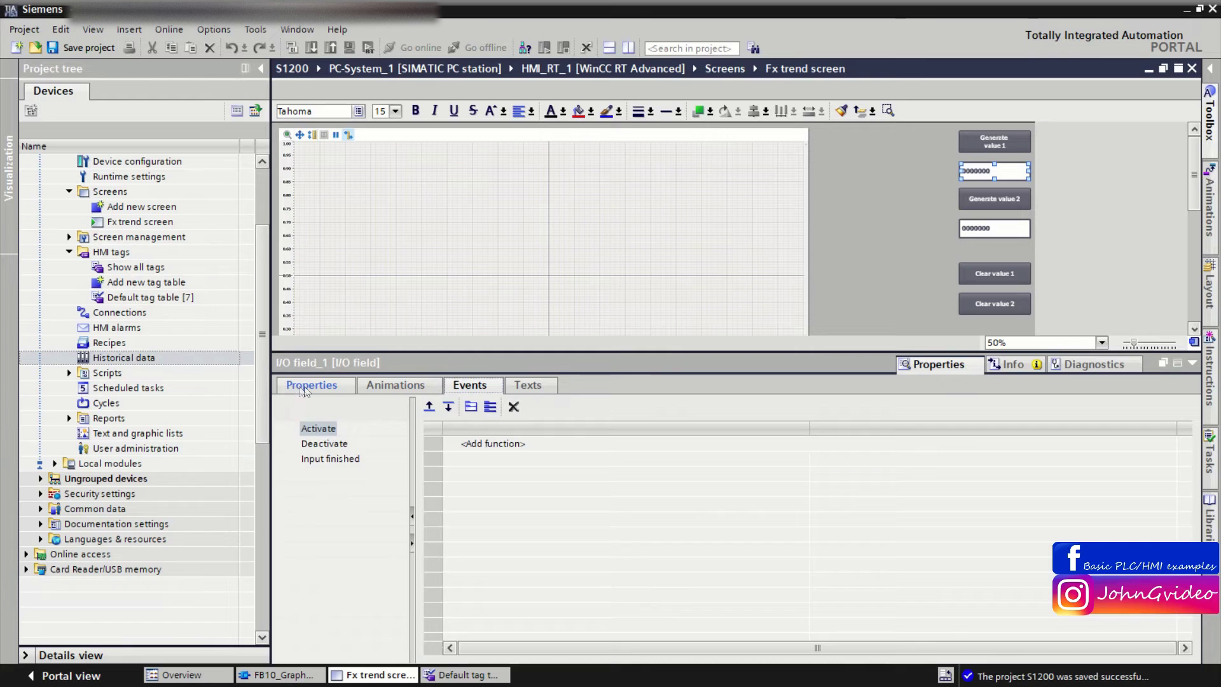
click(304, 388)
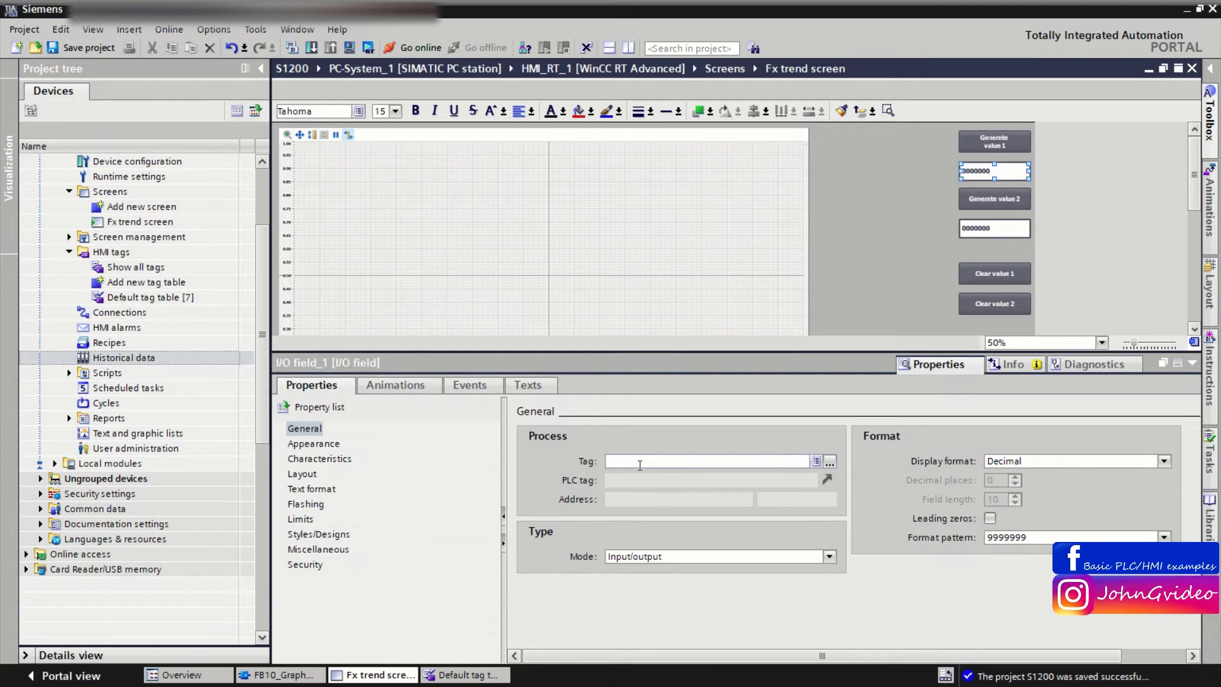
text(gene)
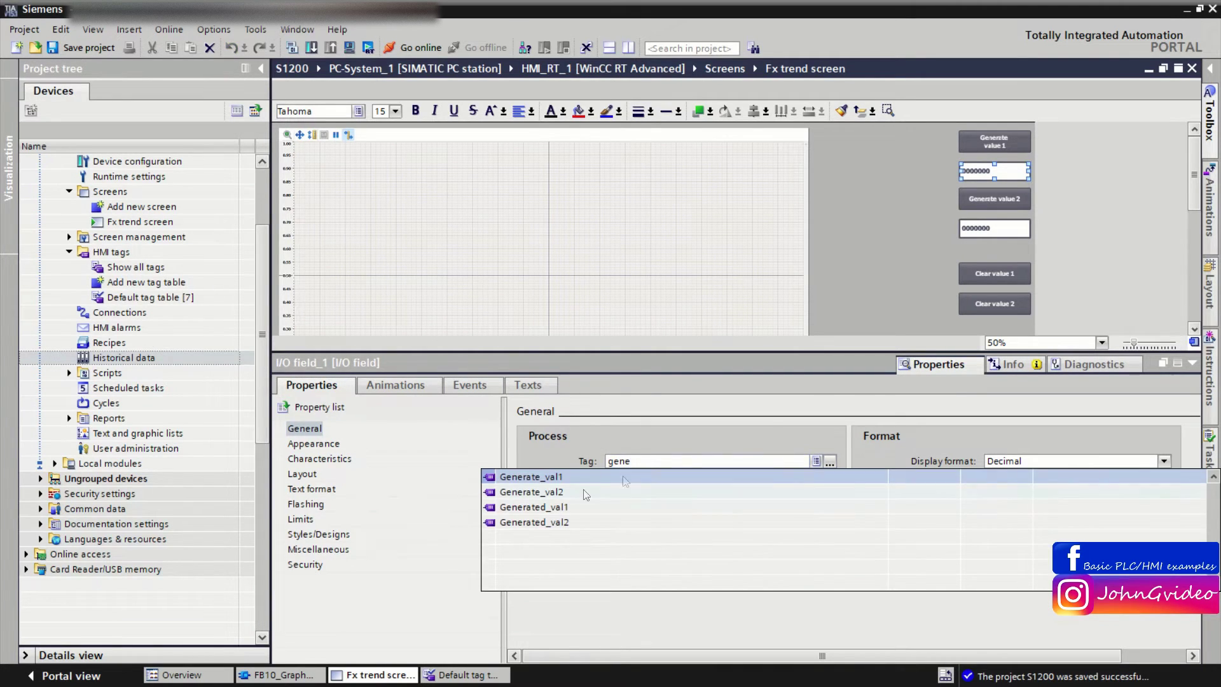
click(557, 510)
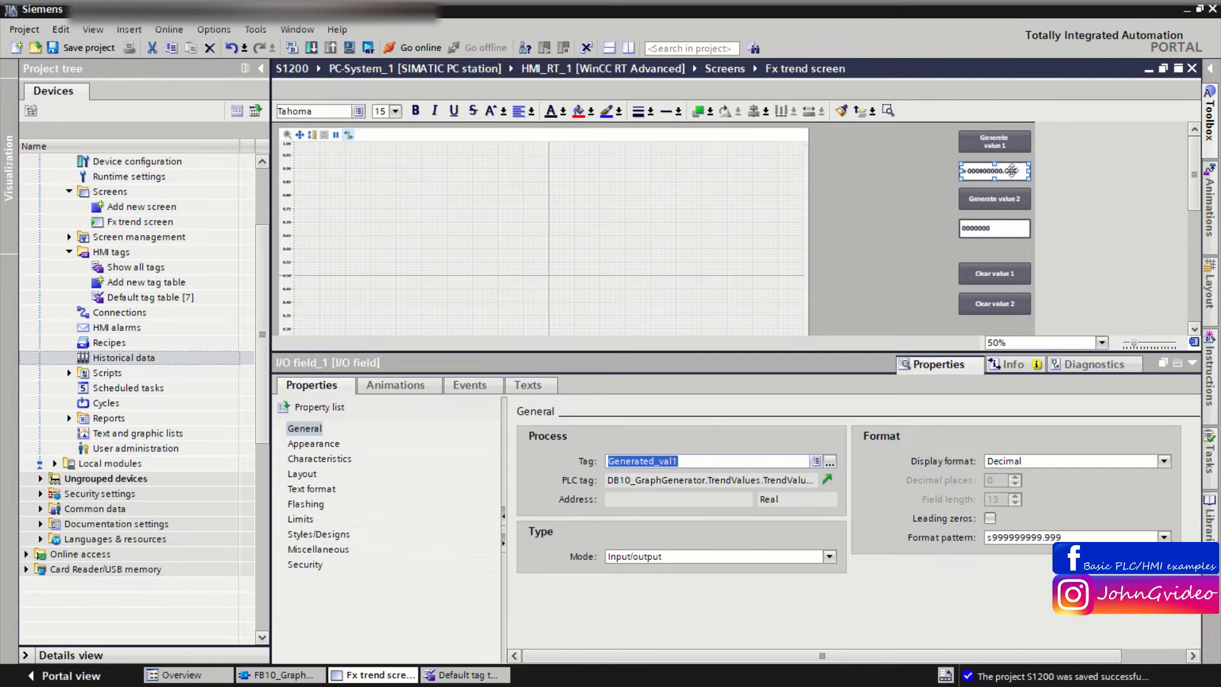
click(658, 556)
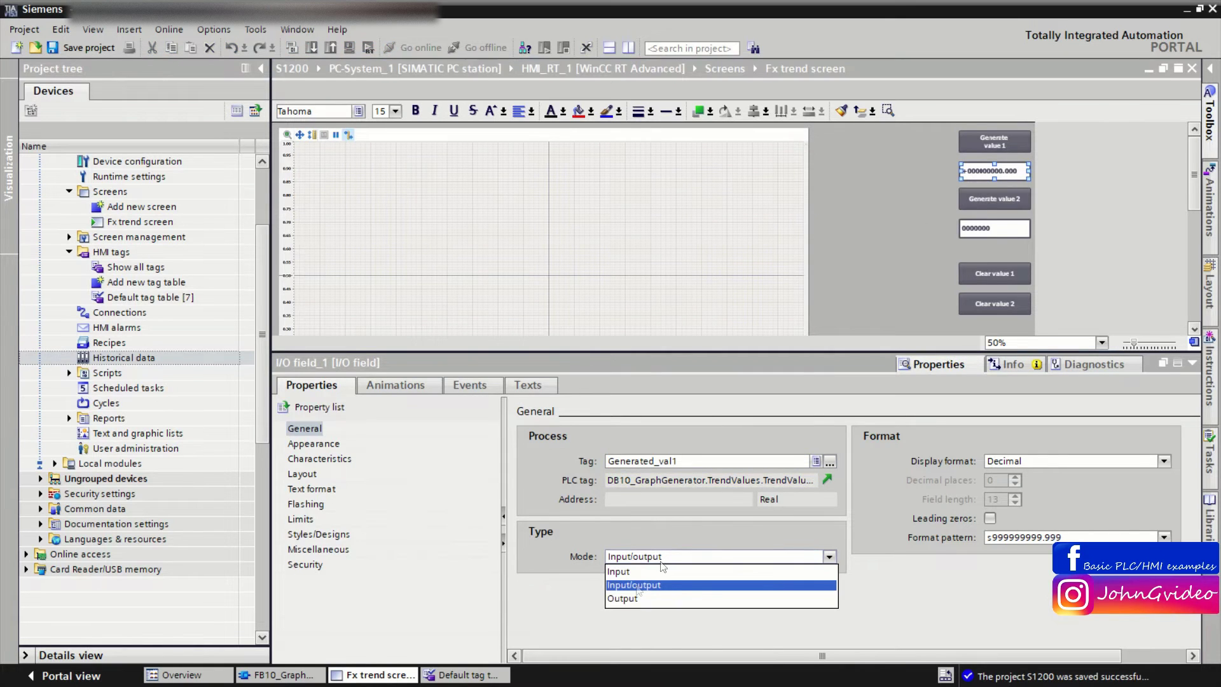
click(626, 598)
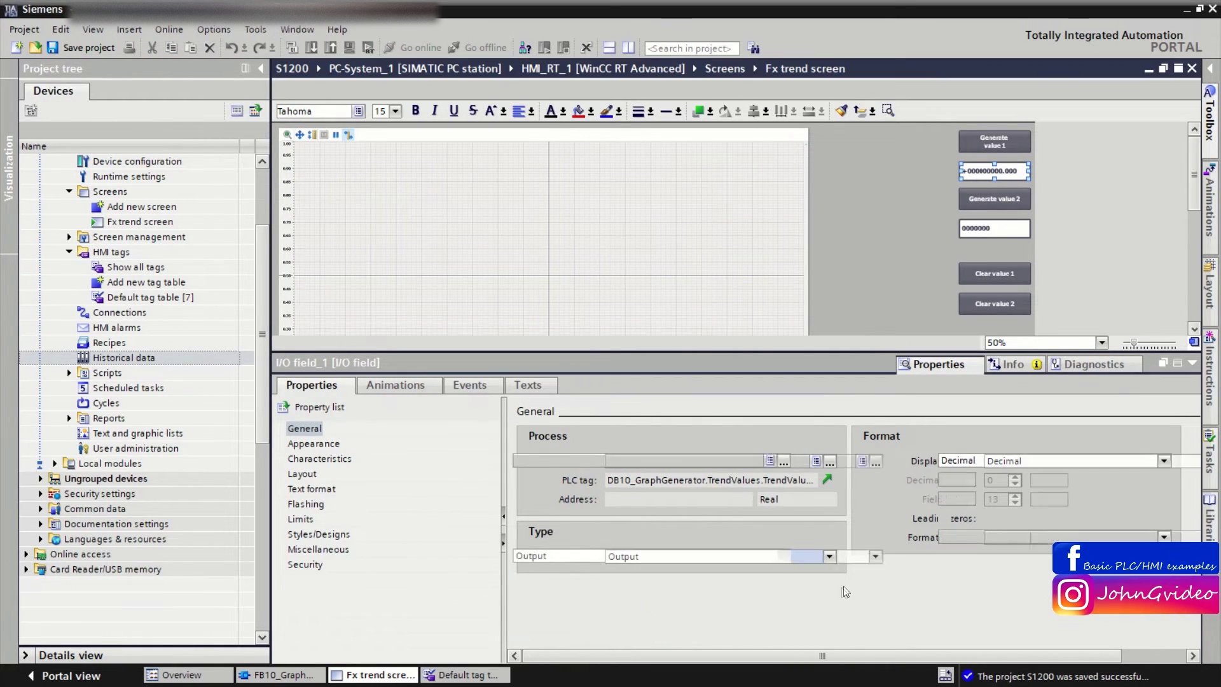
drag(1031, 538, 926, 548)
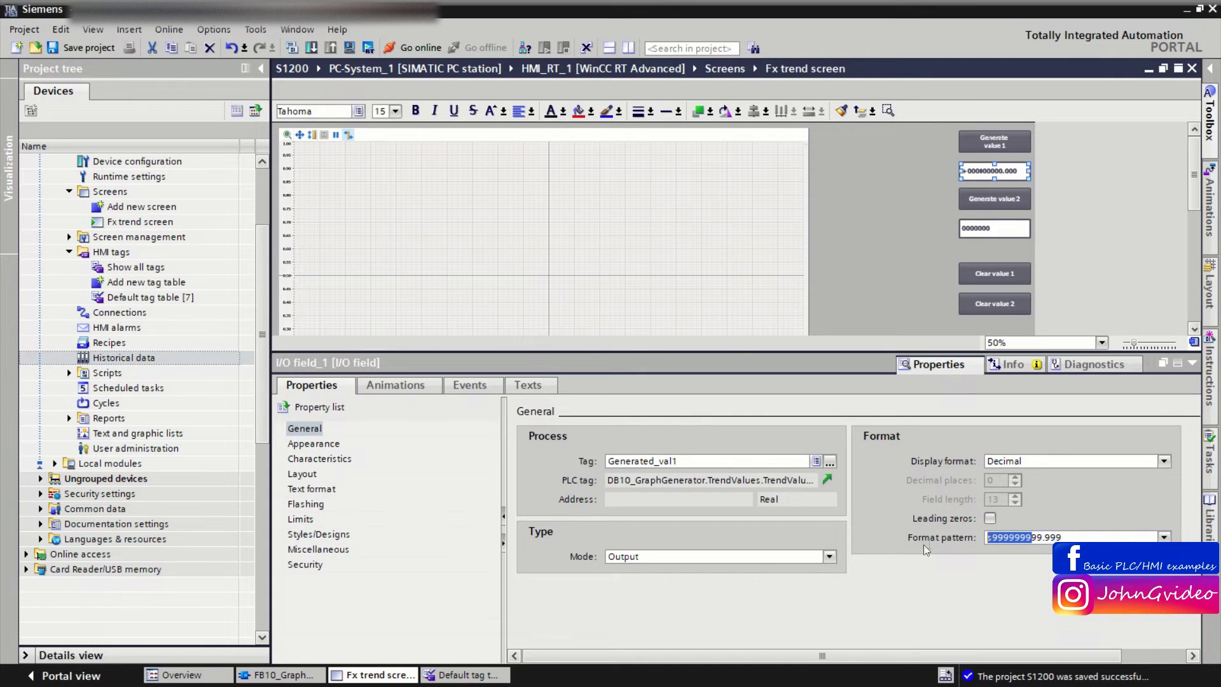
key(Delete)
Link the I/O field below Generate value 2 to tag Generated_val2, in Output mode with format pattern 99.999.
click(990, 230)
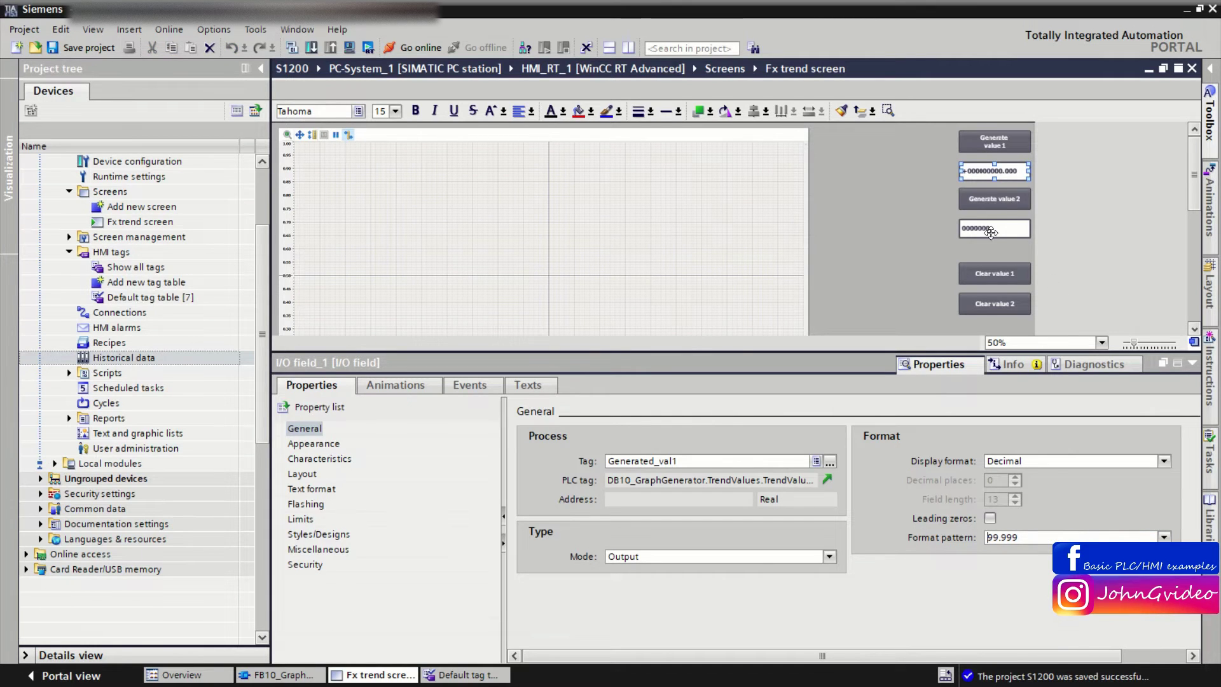
click(652, 462)
text(g)
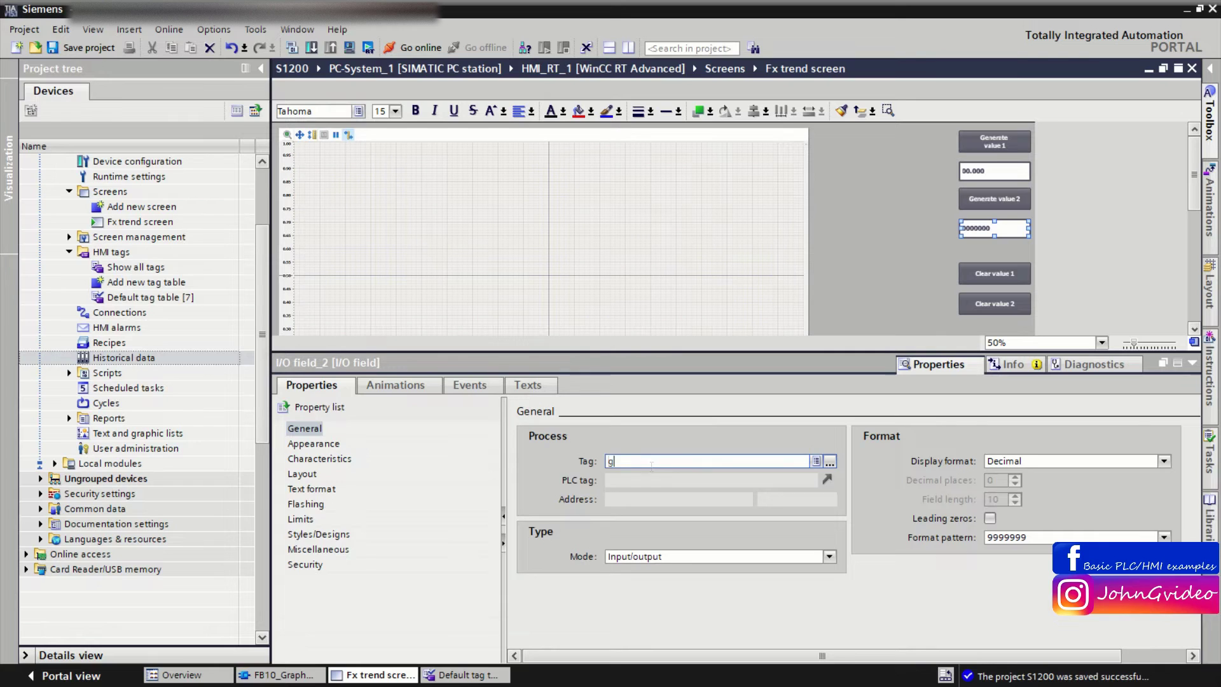
text(ene)
click(566, 518)
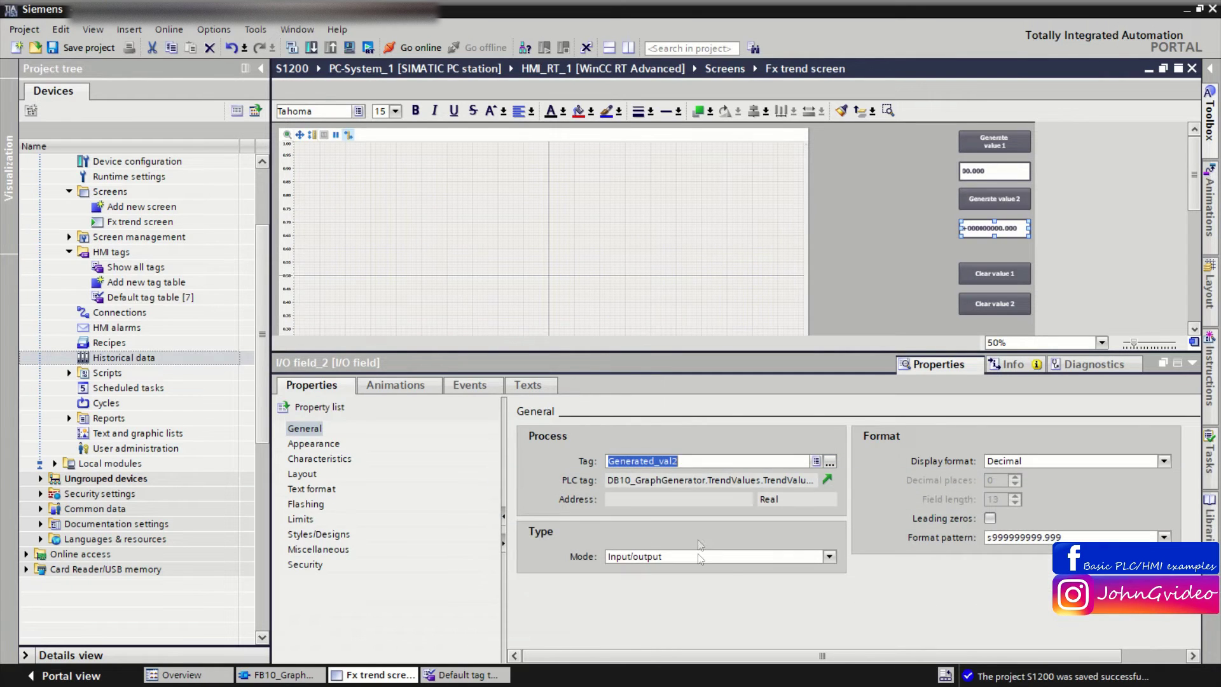
click(700, 557)
click(687, 600)
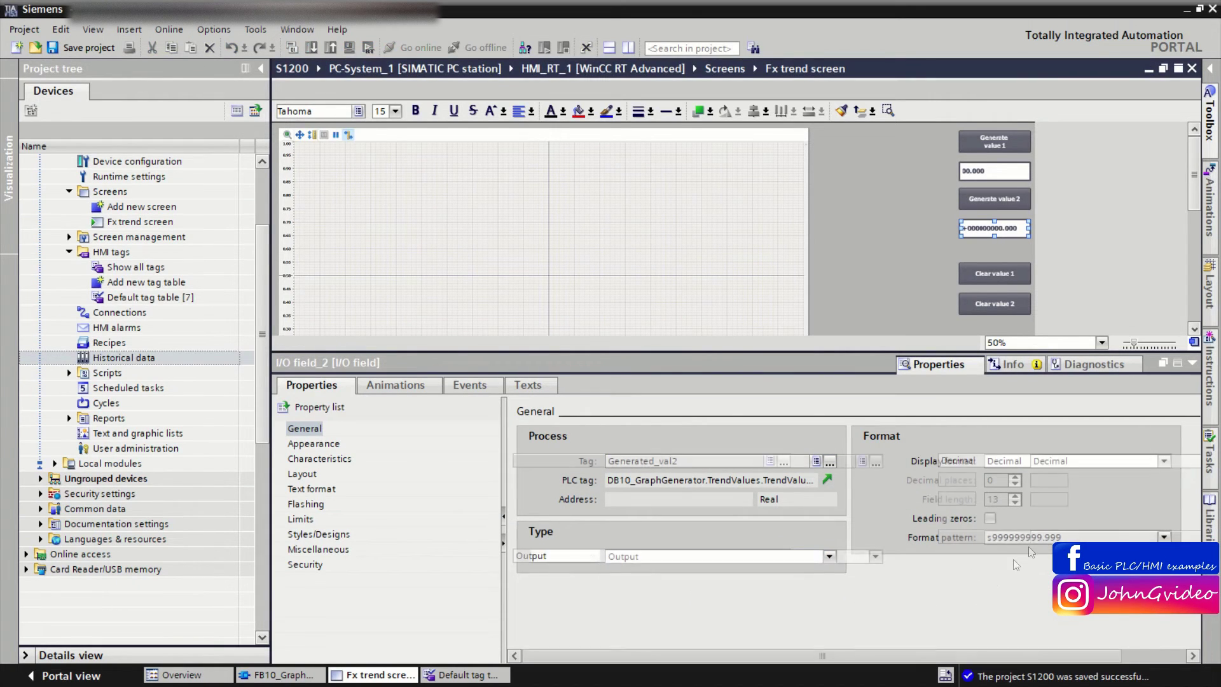
drag(1034, 537, 917, 535)
key(Delete)
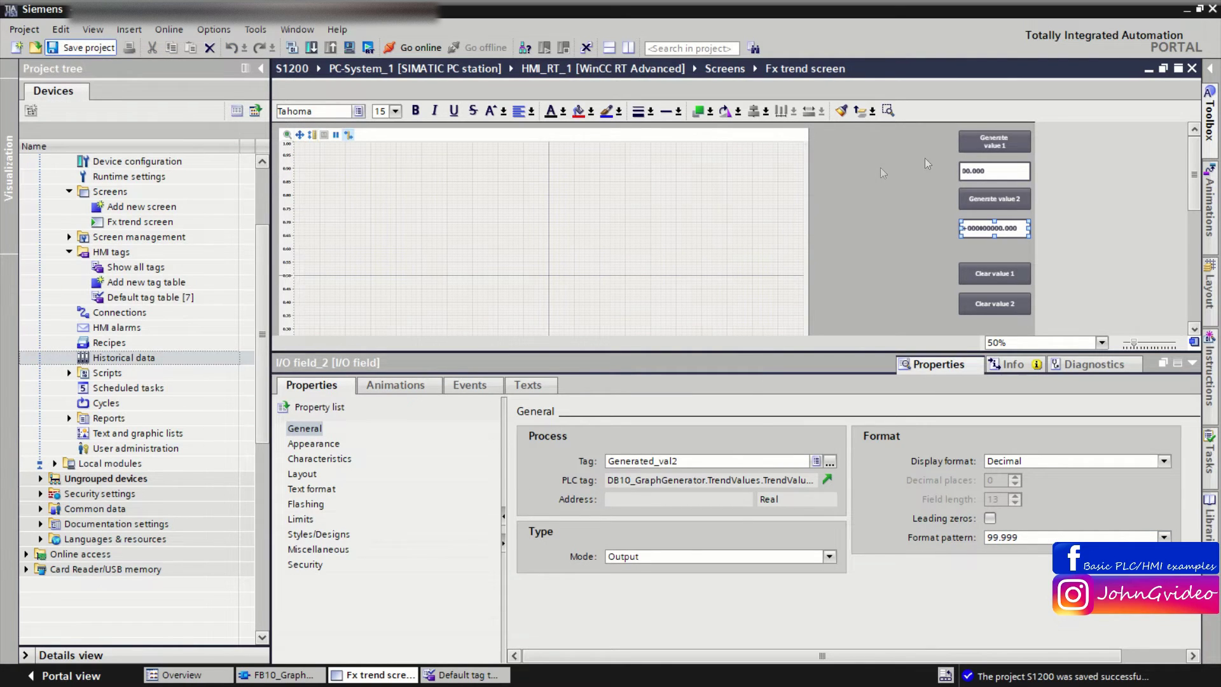
Set the horizontal text alignment of both I/O fields to Centered and save the project.
click(994, 171)
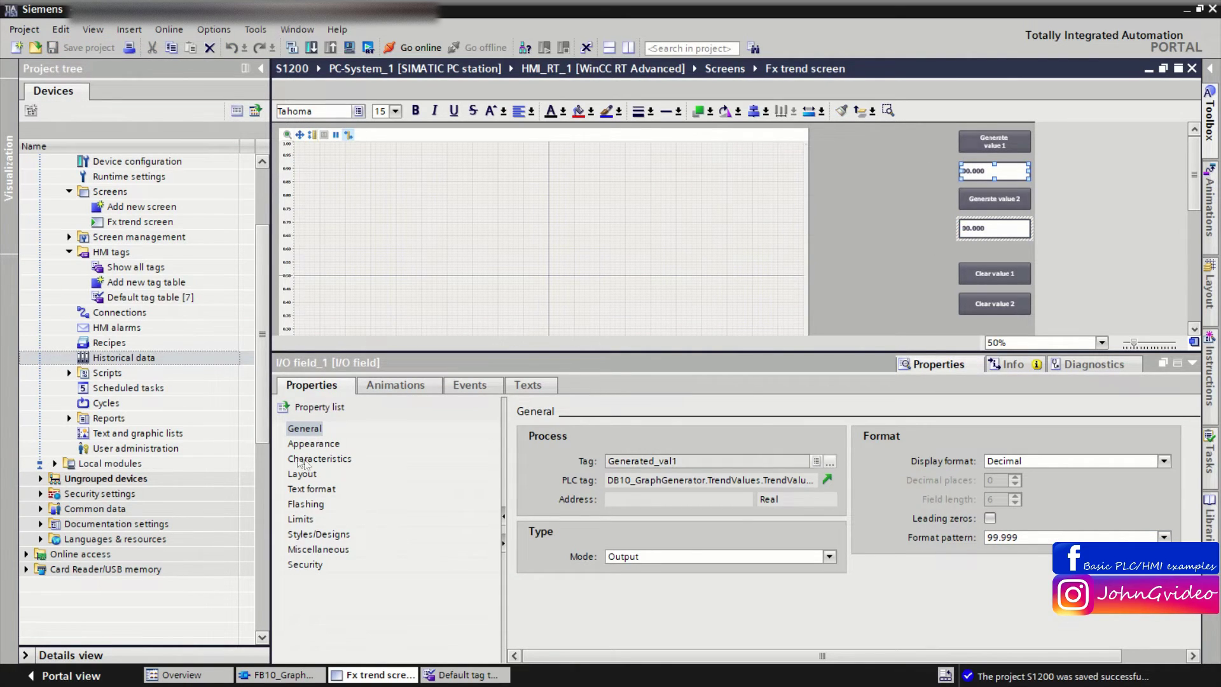
click(312, 488)
click(682, 538)
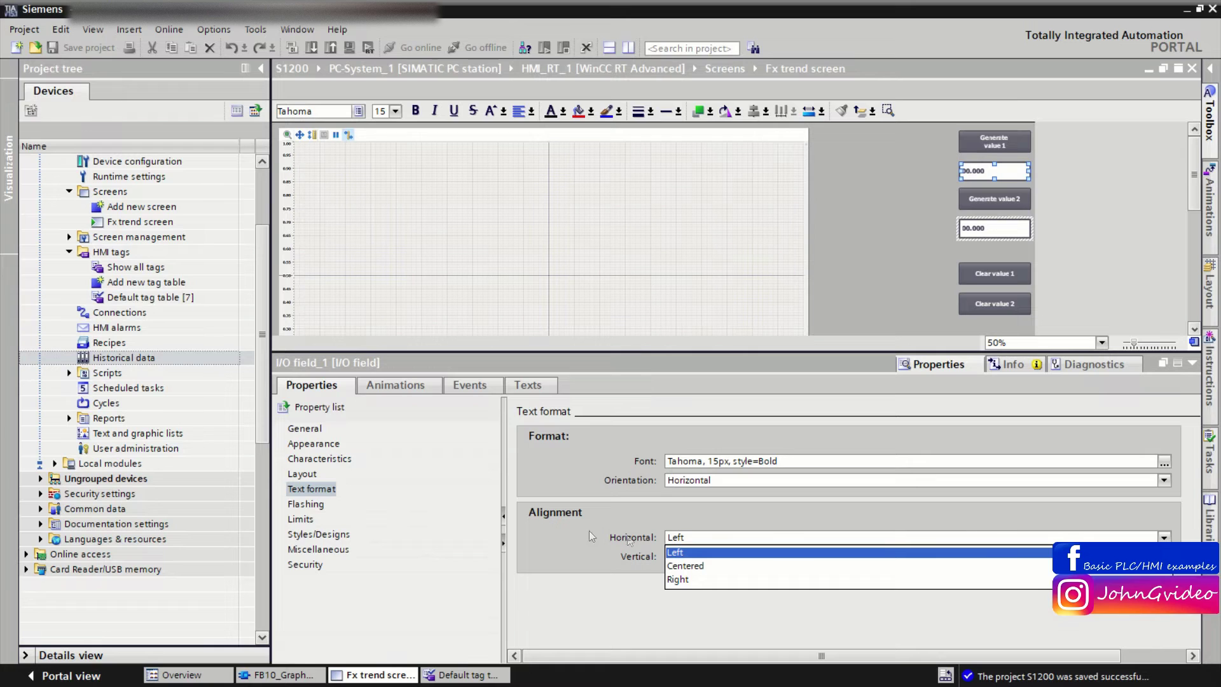
click(686, 565)
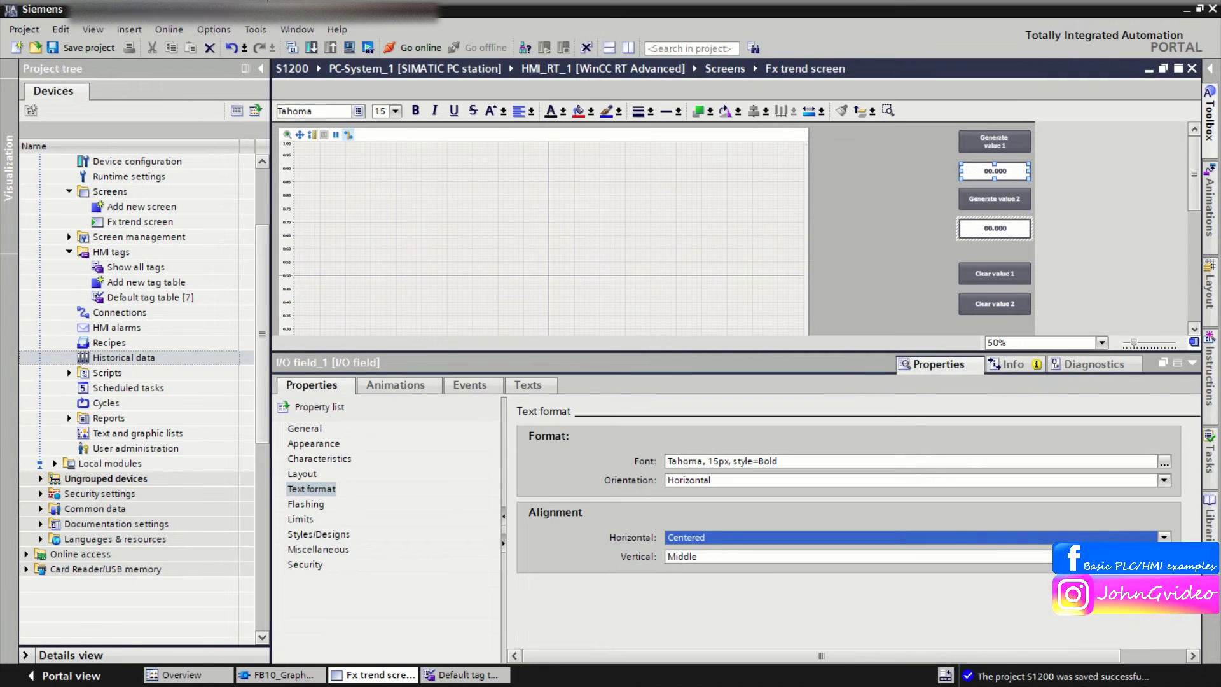
click(86, 48)
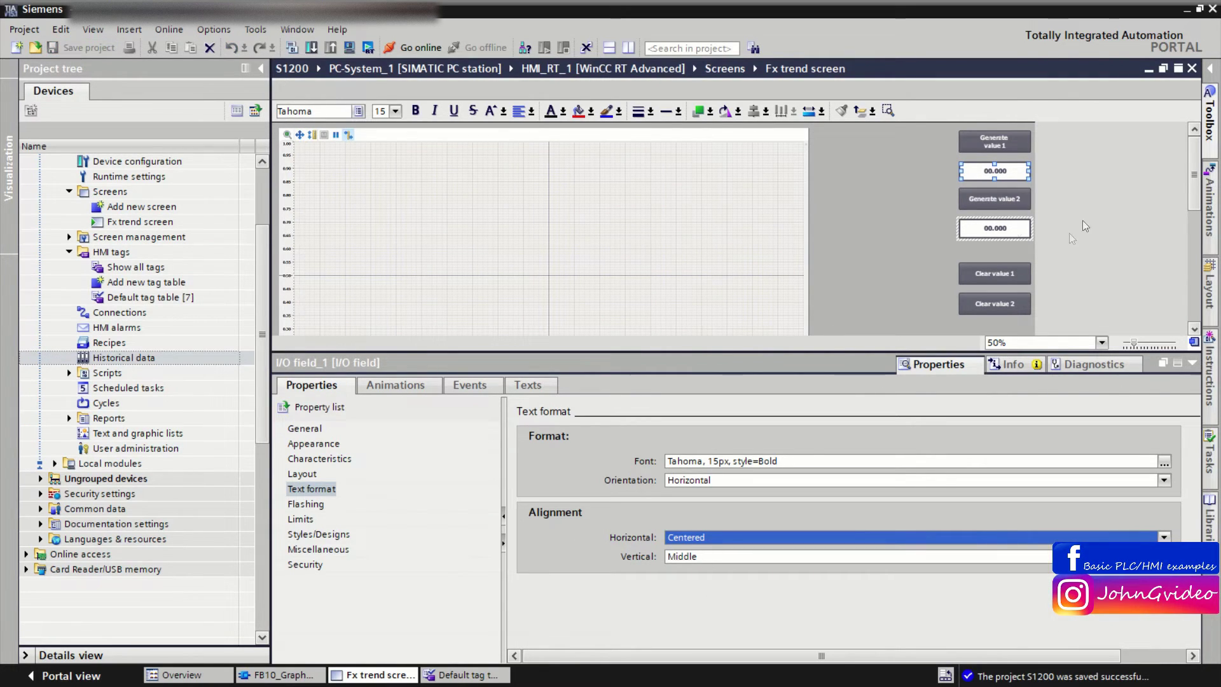
Set the f(x) trend view's data source to Logging tags with Data_trend_view_log\X_trend_value as the X values.
click(935, 230)
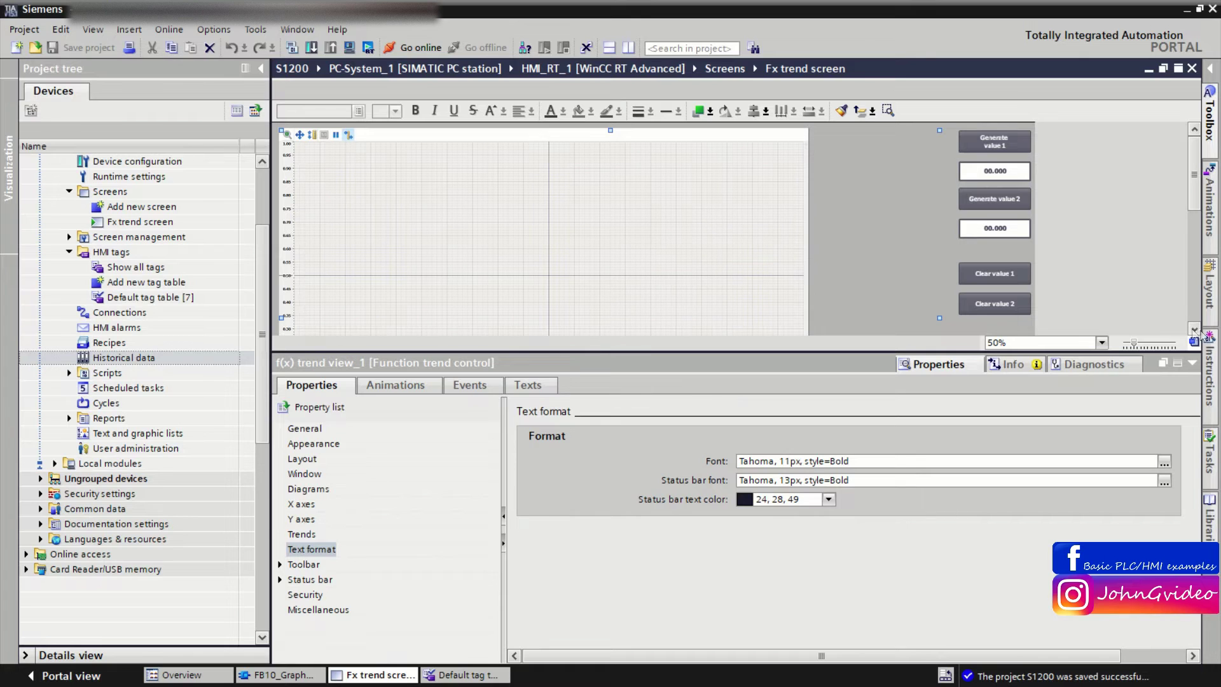
click(1193, 366)
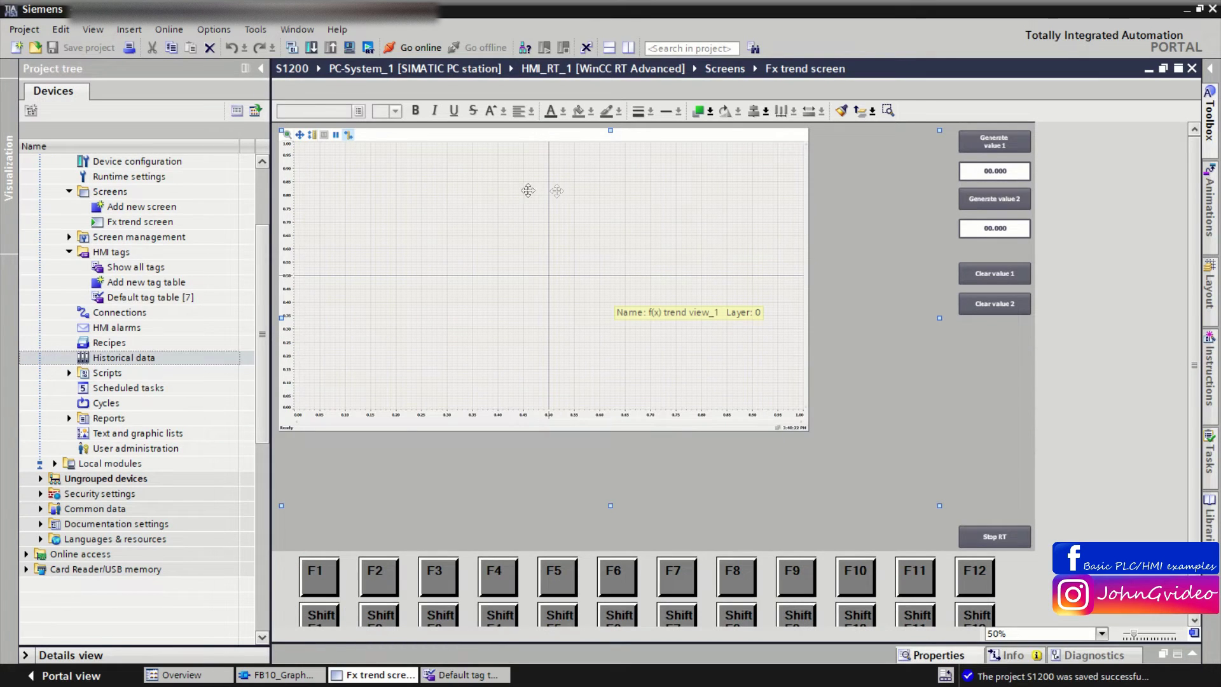
click(939, 655)
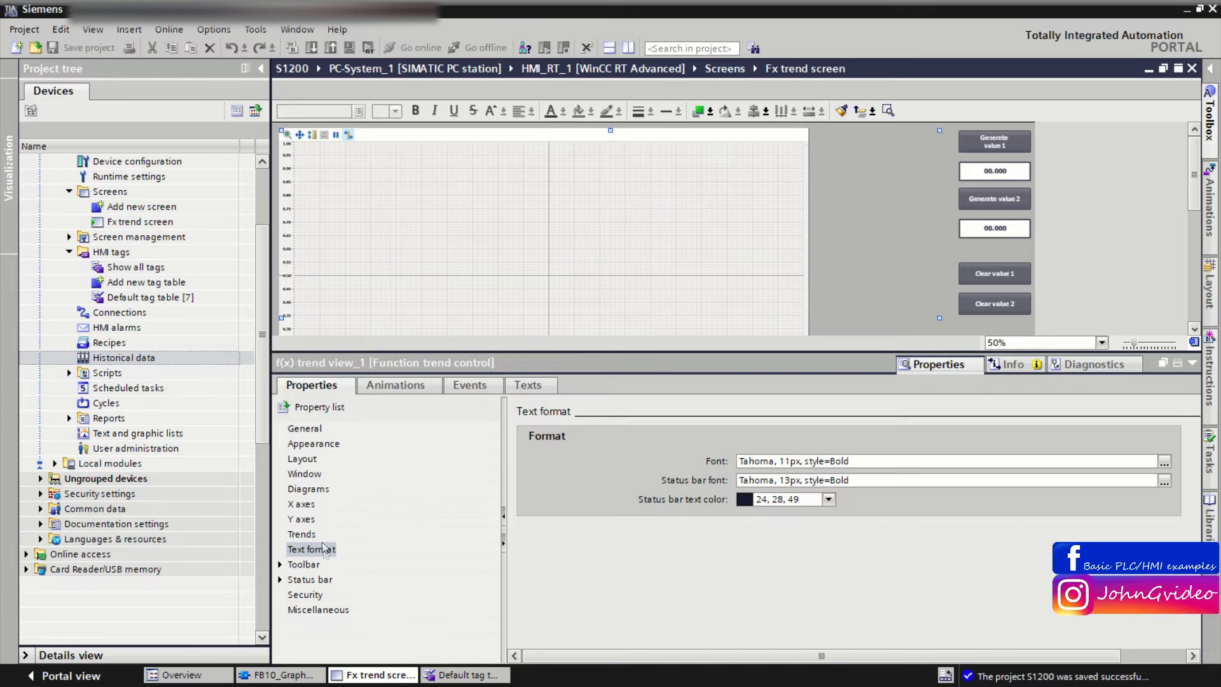
click(301, 534)
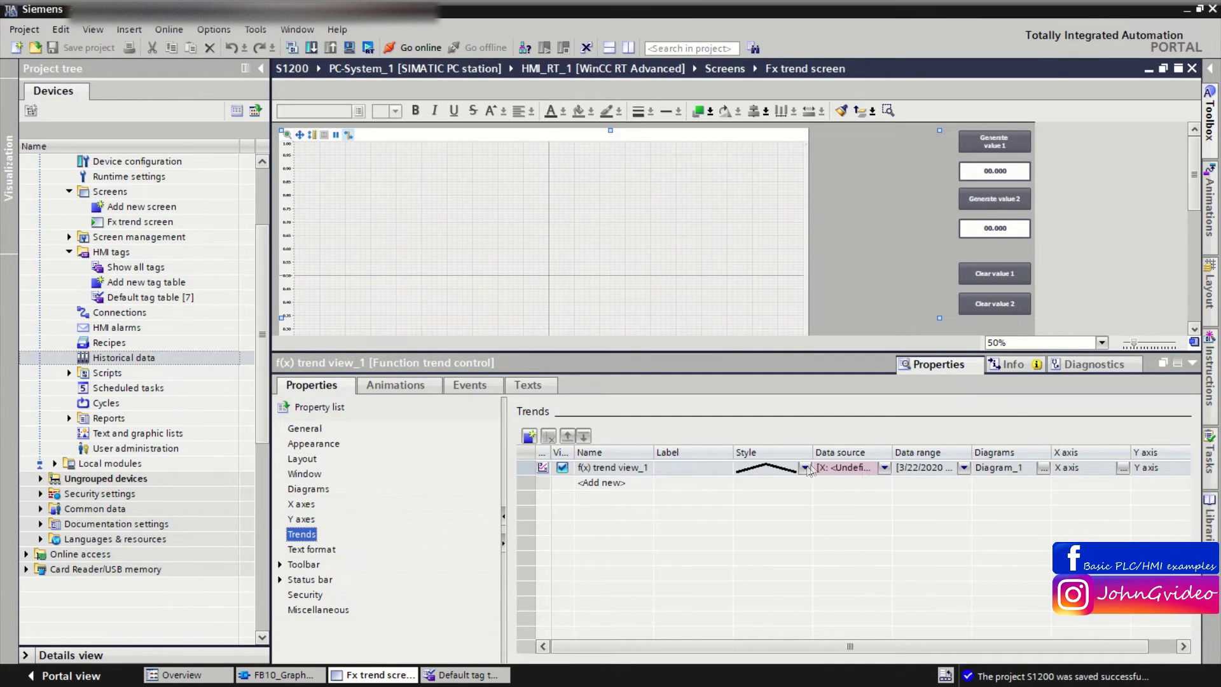
click(883, 468)
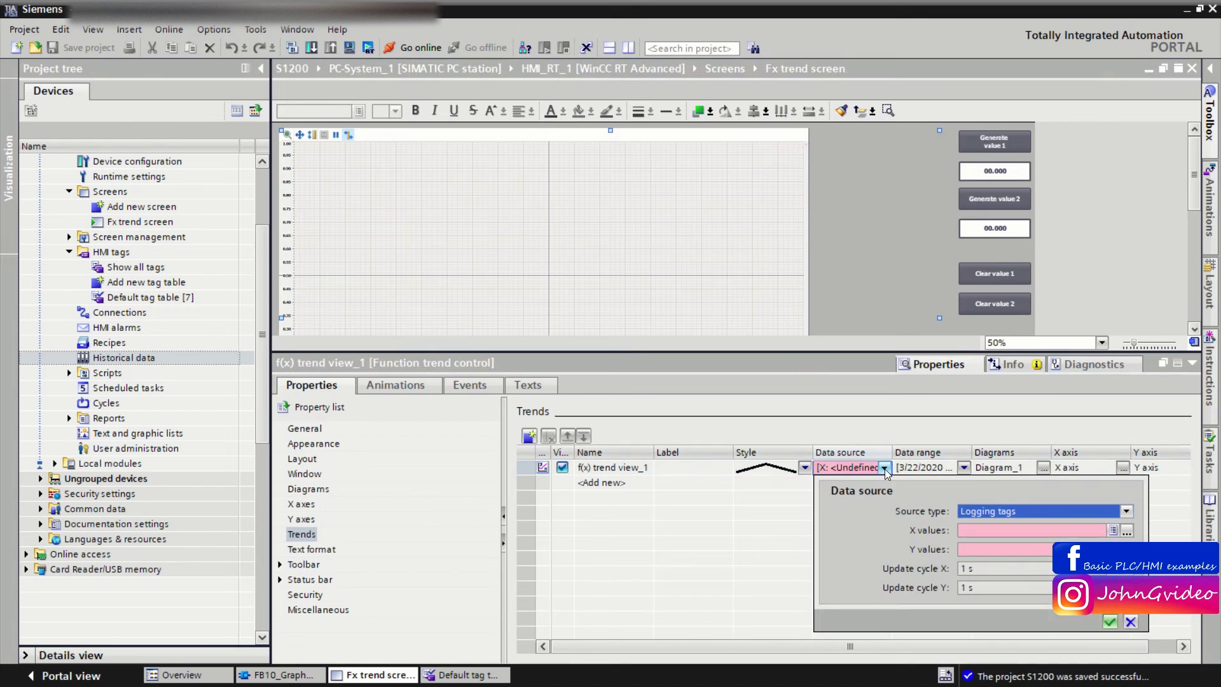
click(1012, 513)
click(997, 524)
click(993, 529)
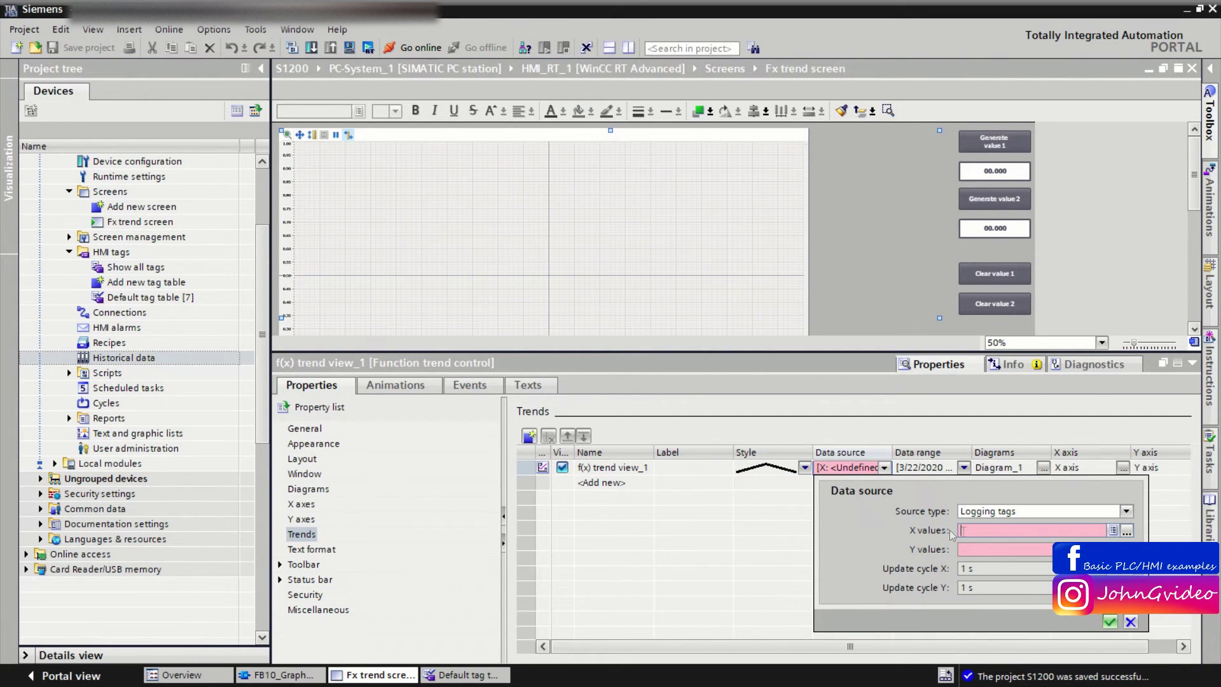
click(1126, 531)
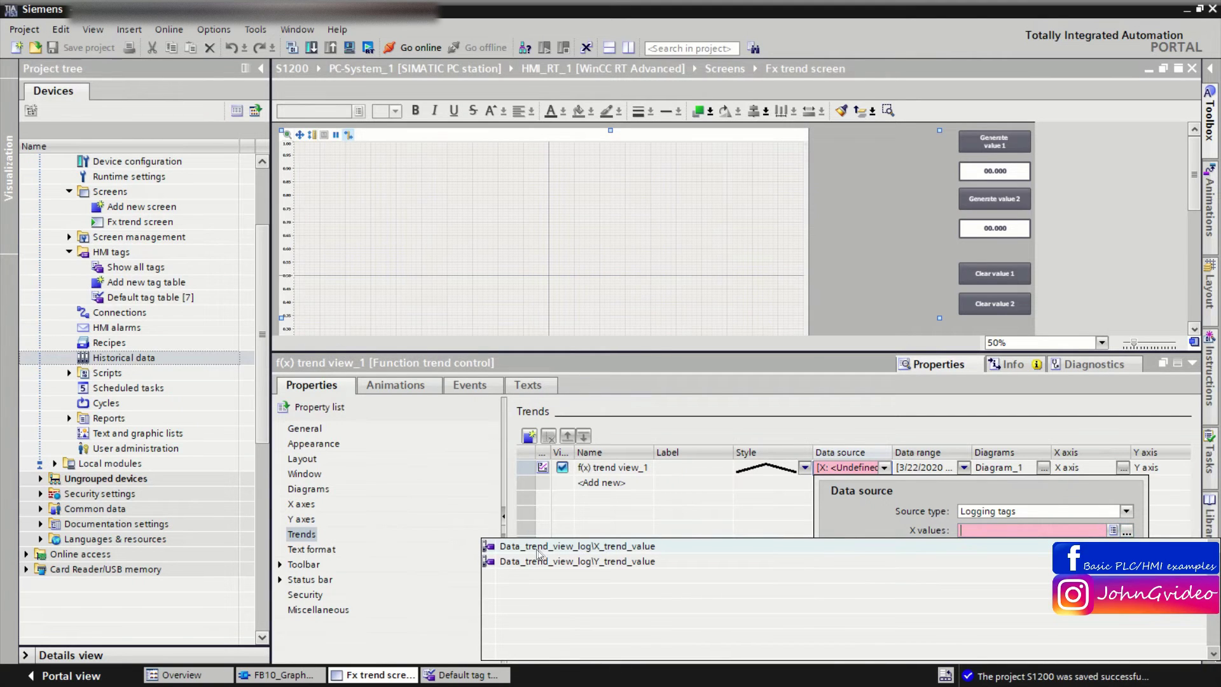
click(631, 549)
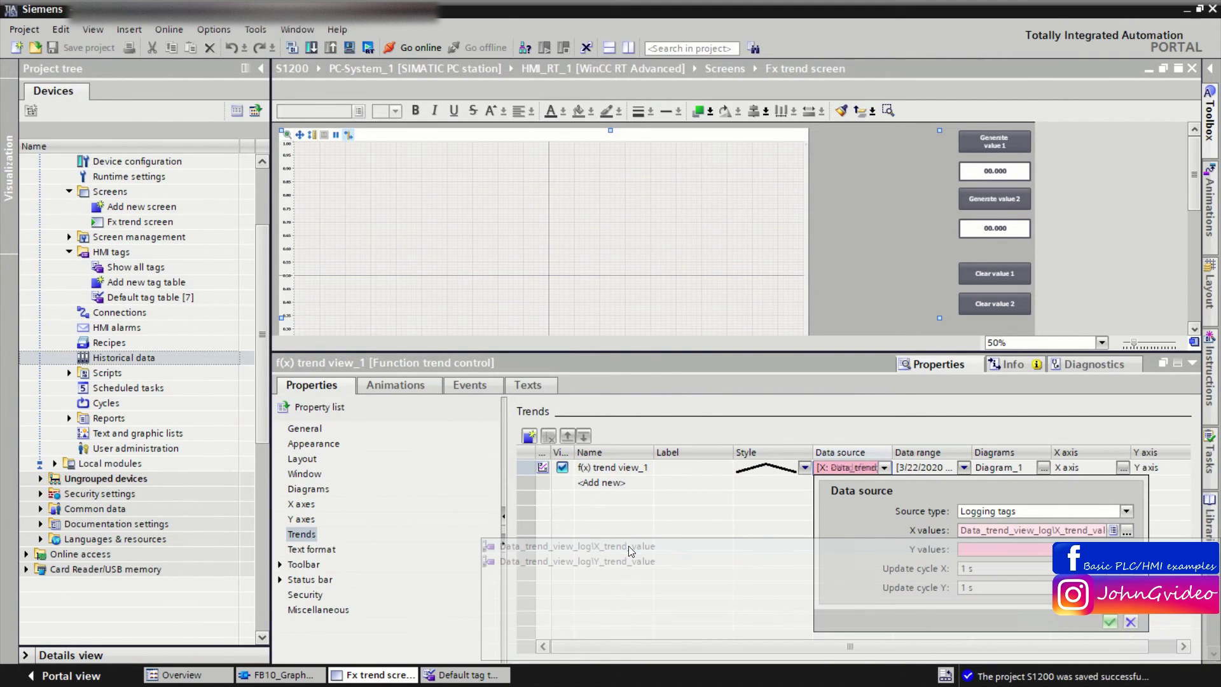
Assign Data_trend_view_log\Y_trend_value as the trend's Y values and accept the data source.
click(1126, 550)
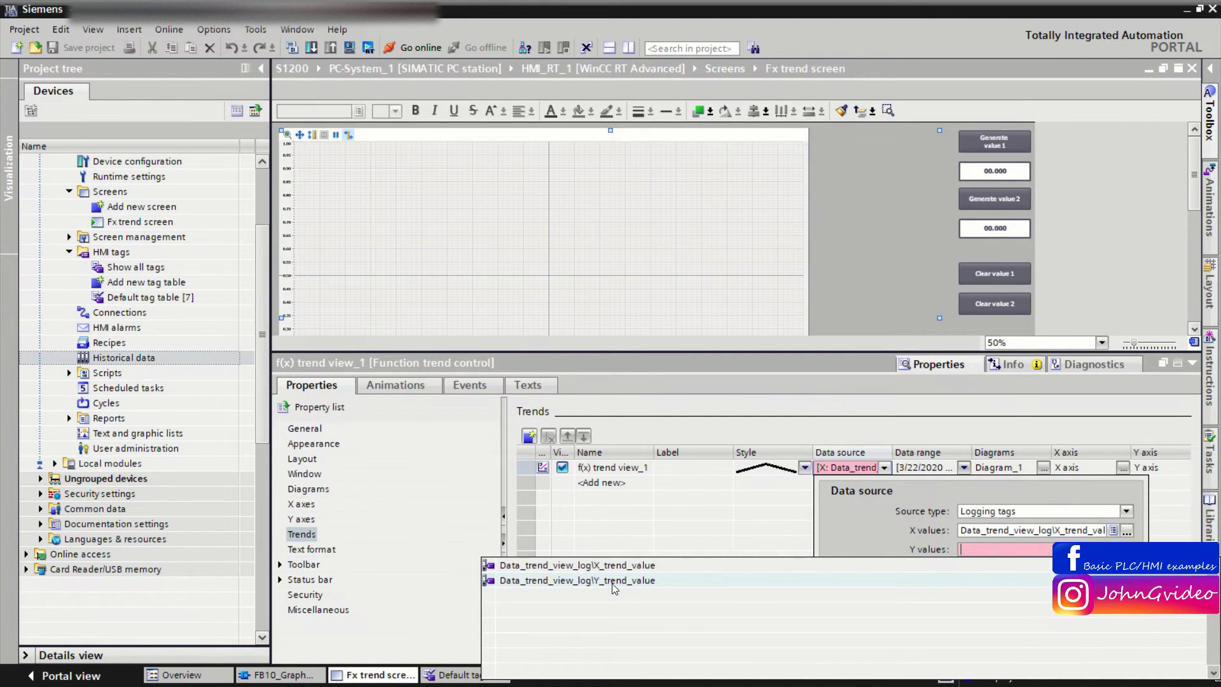
click(613, 581)
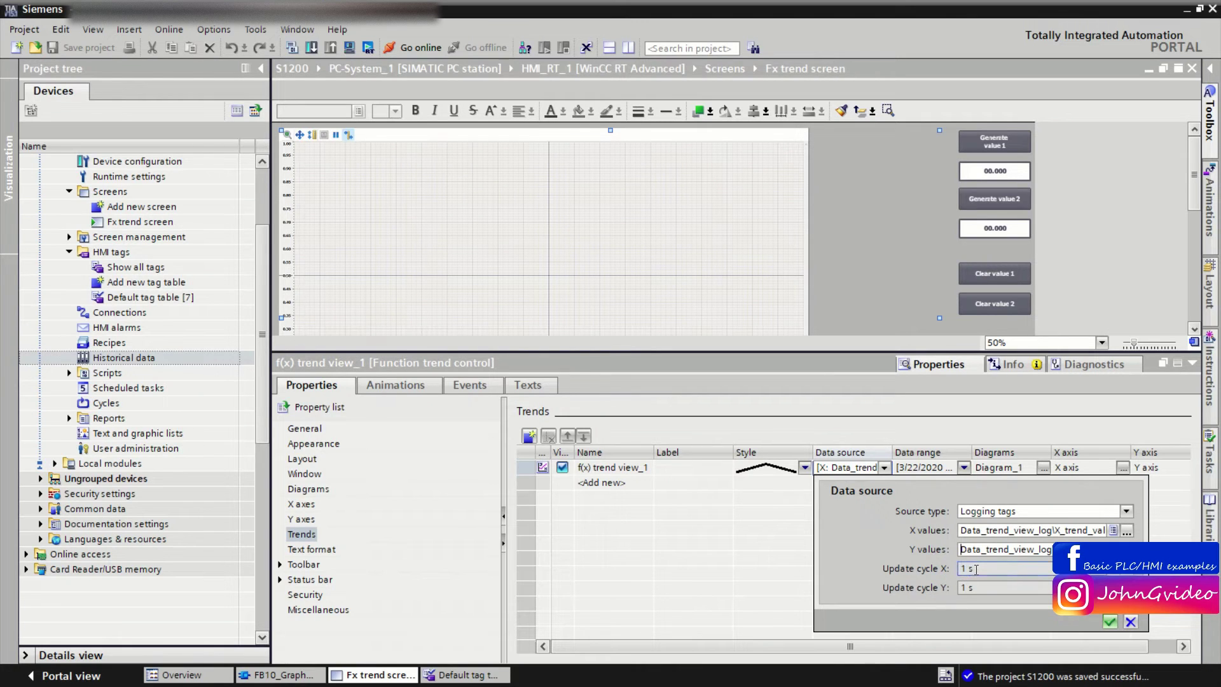
click(970, 568)
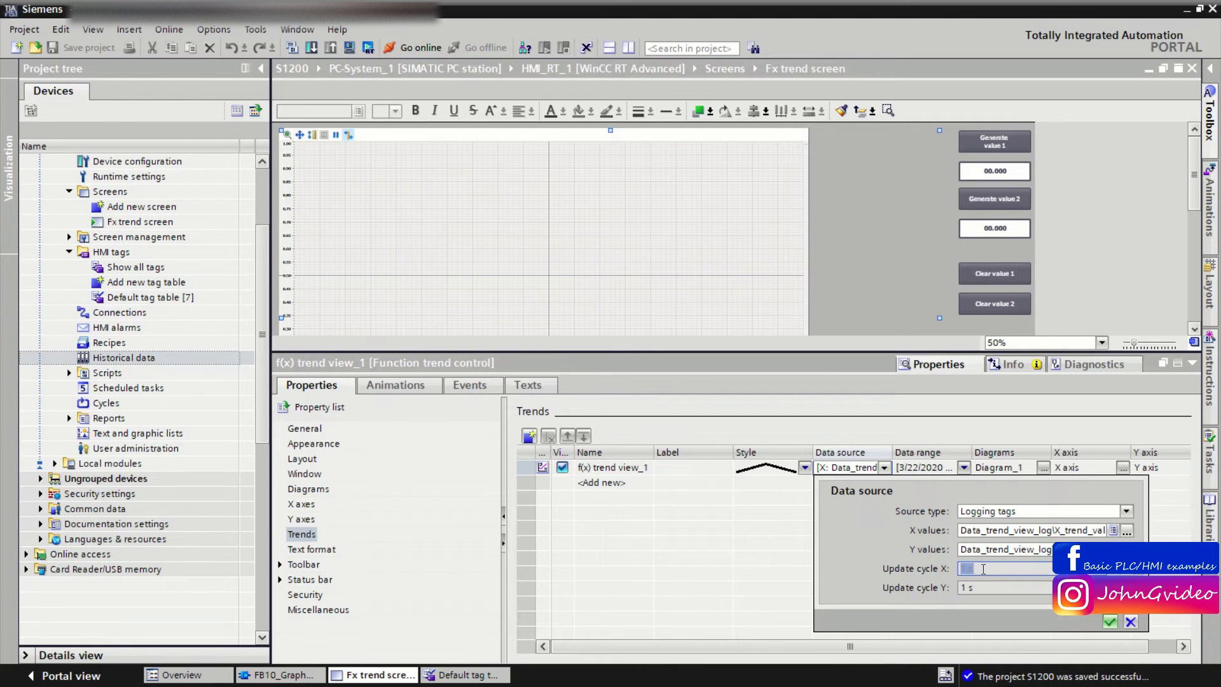
click(1109, 622)
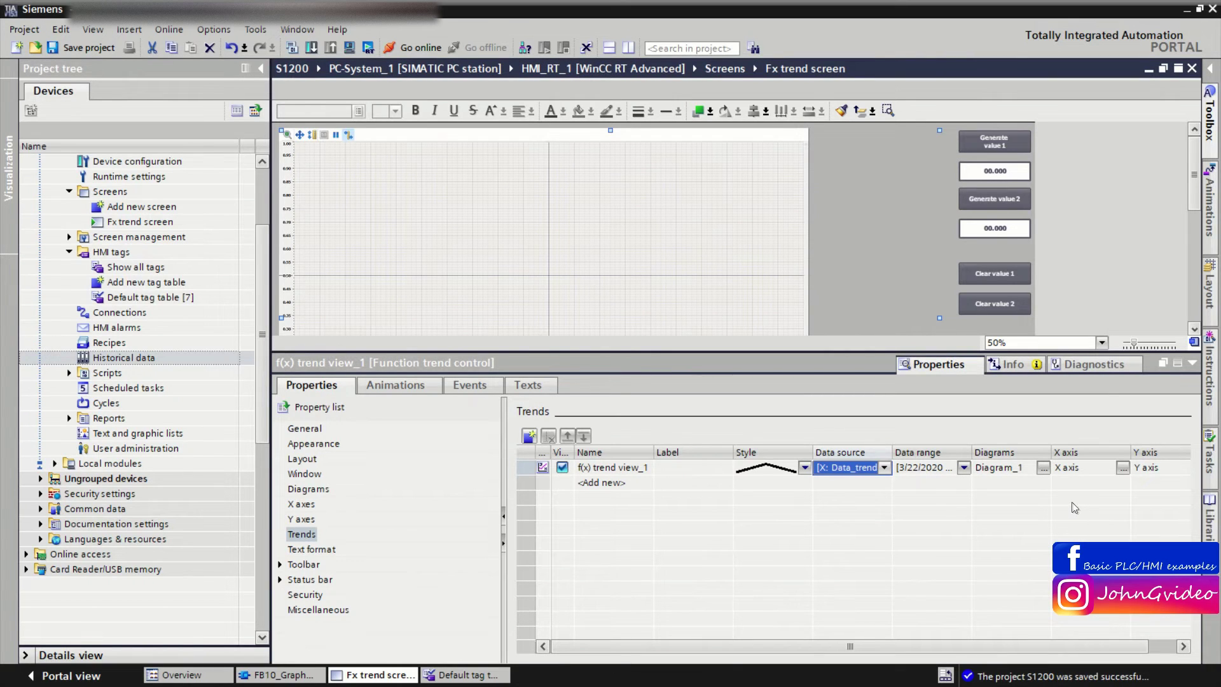
click(1026, 509)
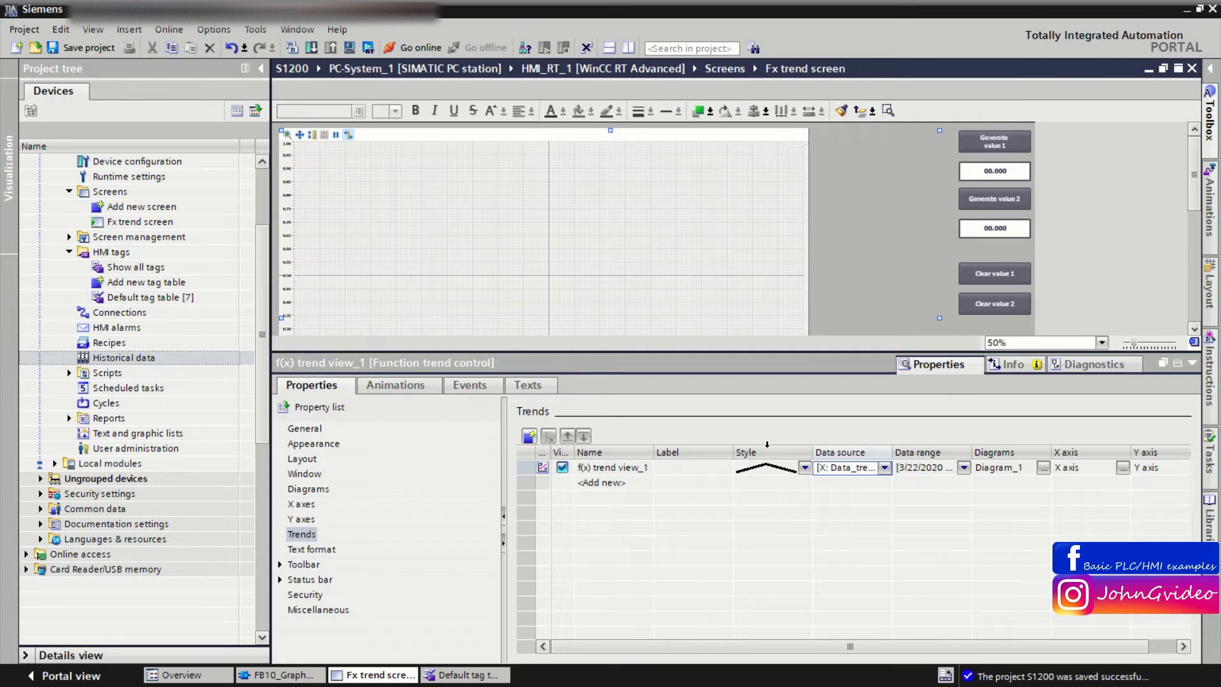
Set the line style of trend f(x) trend view_1 to blue with a width of 3.
click(804, 471)
click(803, 469)
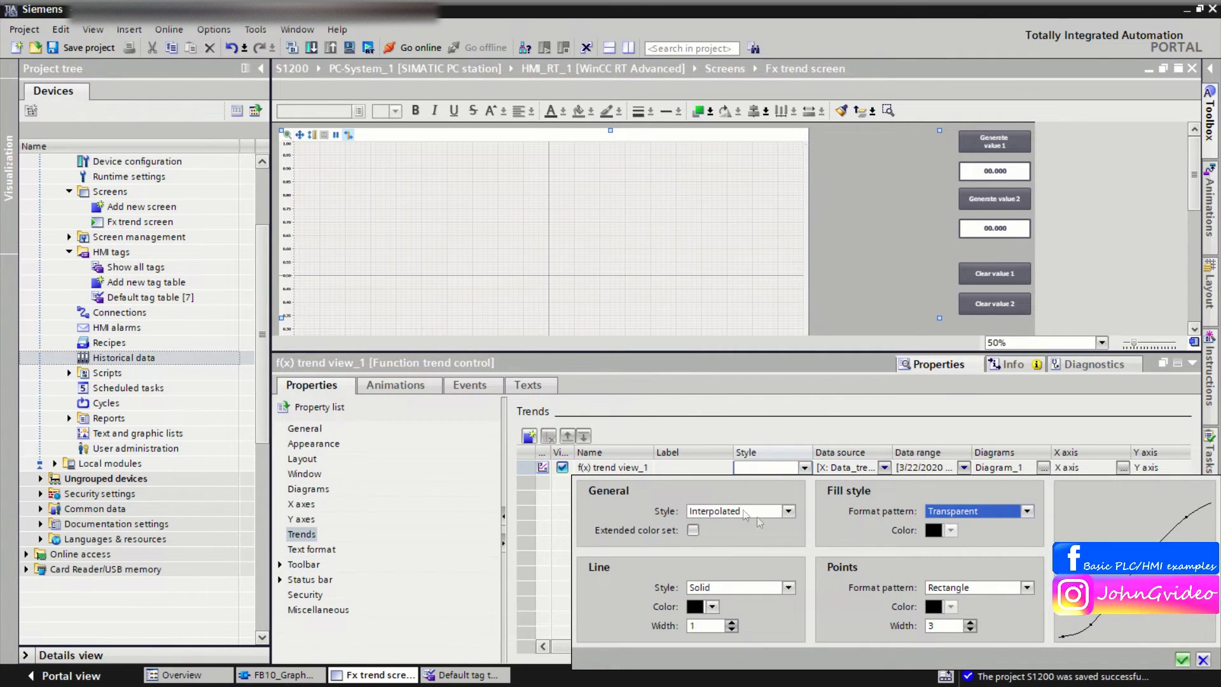
click(712, 606)
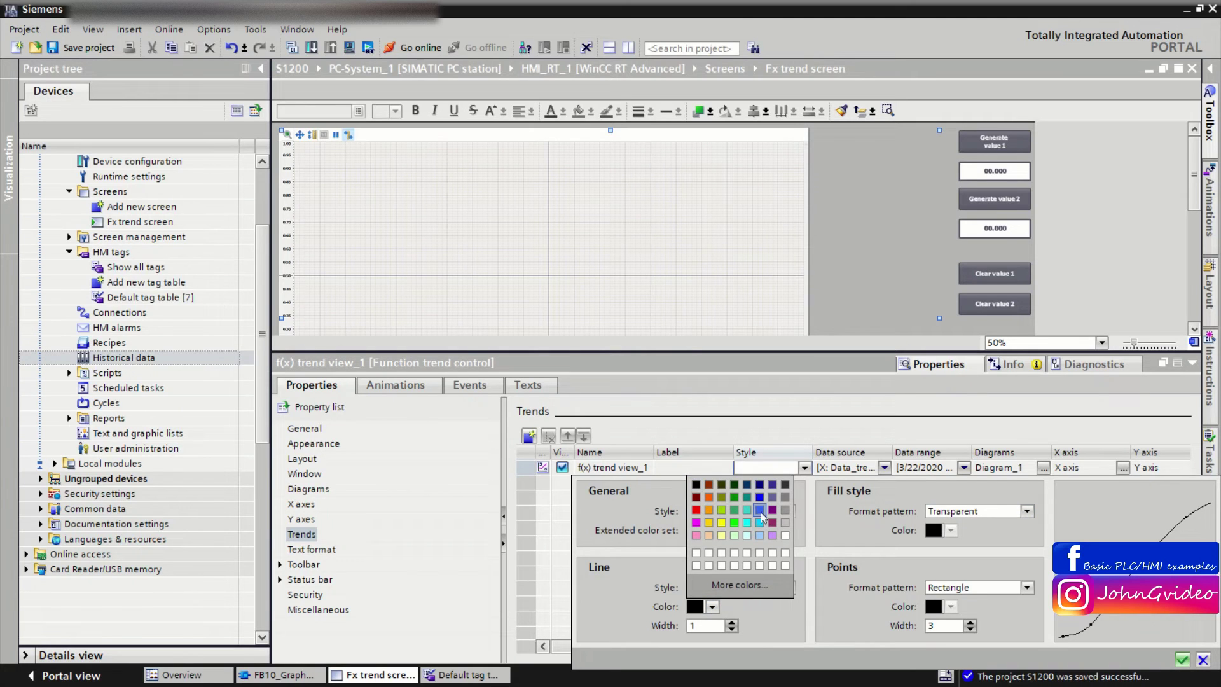
click(760, 498)
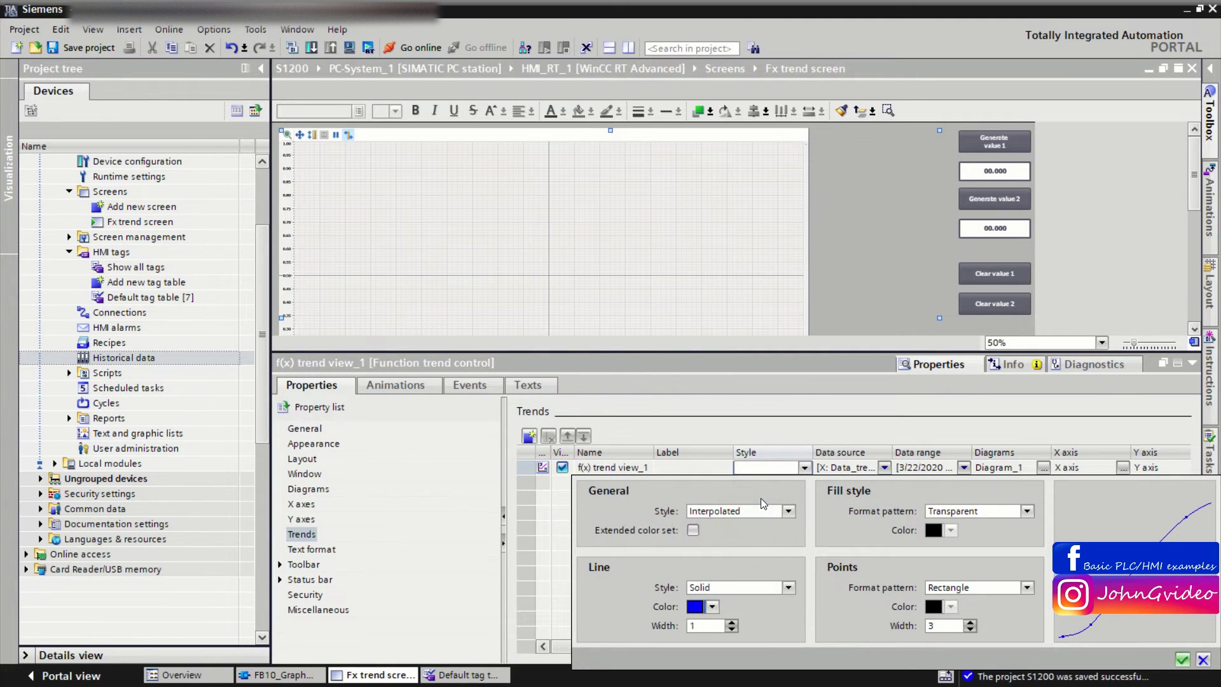
click(733, 623)
click(733, 623)
Format the trend's points as Circle with width 5, enable the extended color set, and close the style settings.
click(1029, 589)
click(1030, 609)
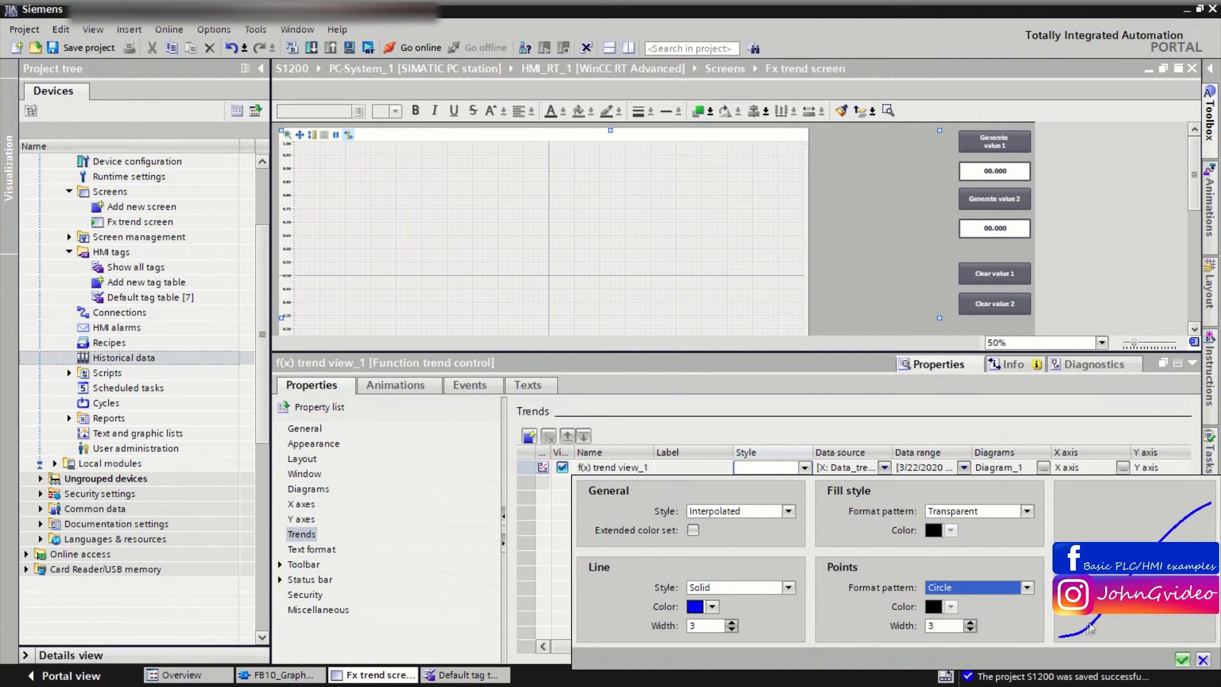
click(970, 623)
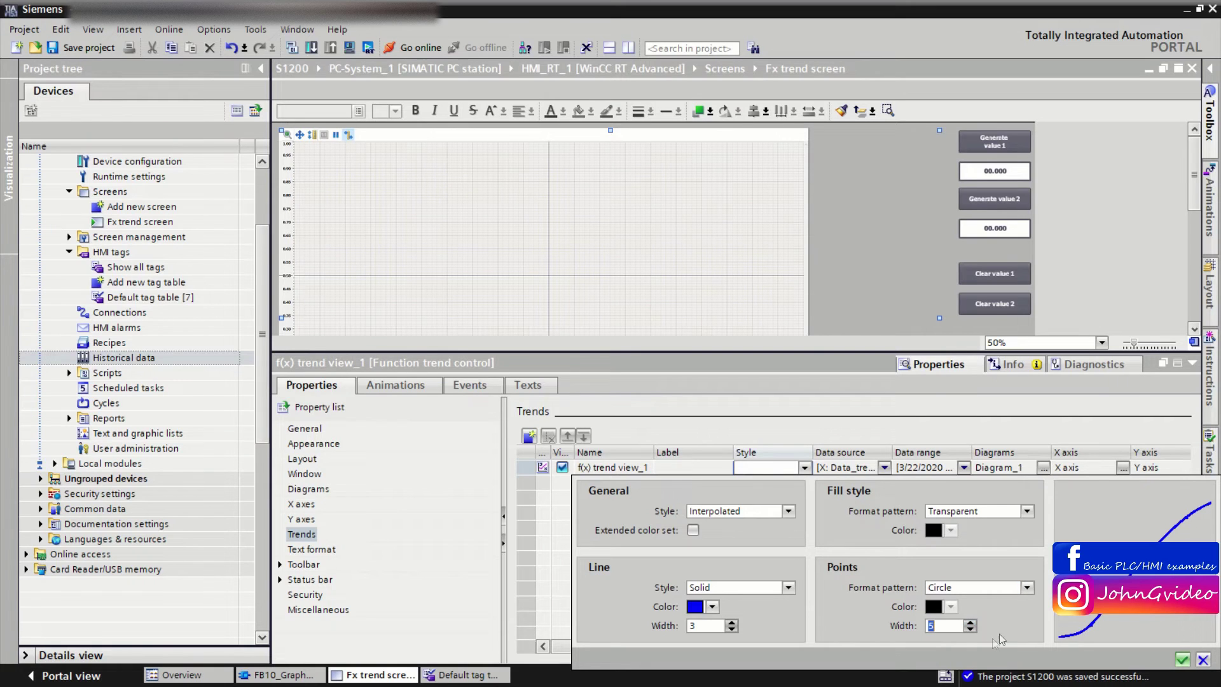
click(970, 623)
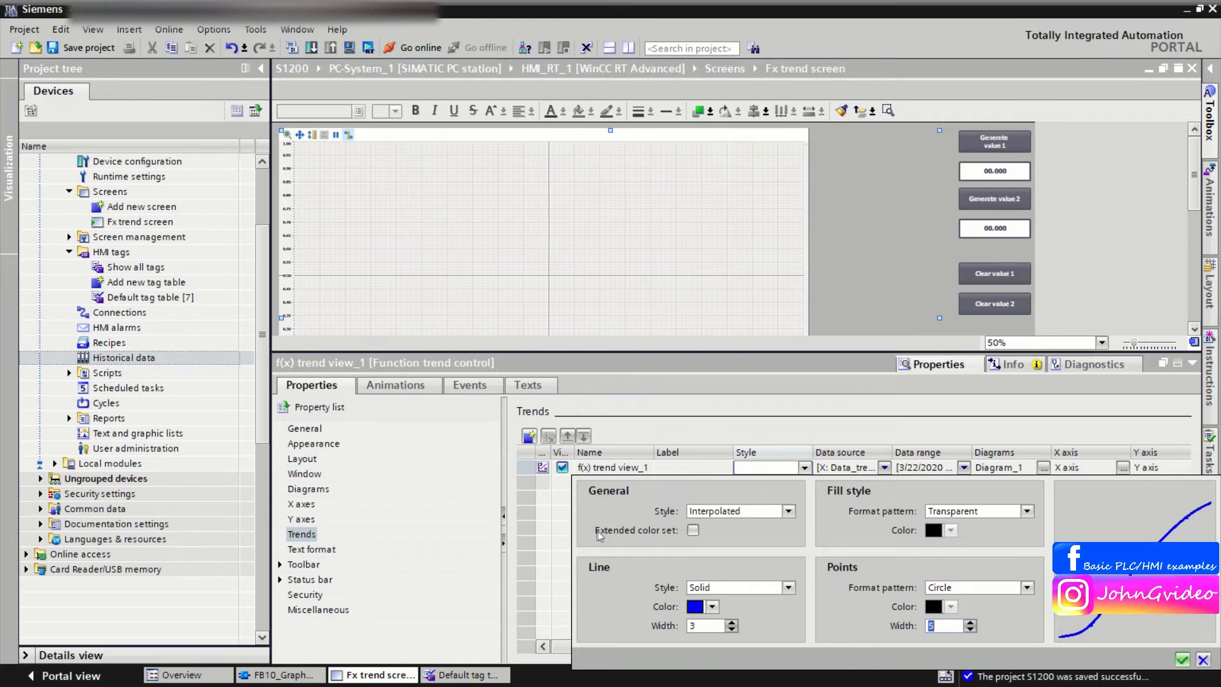
click(692, 530)
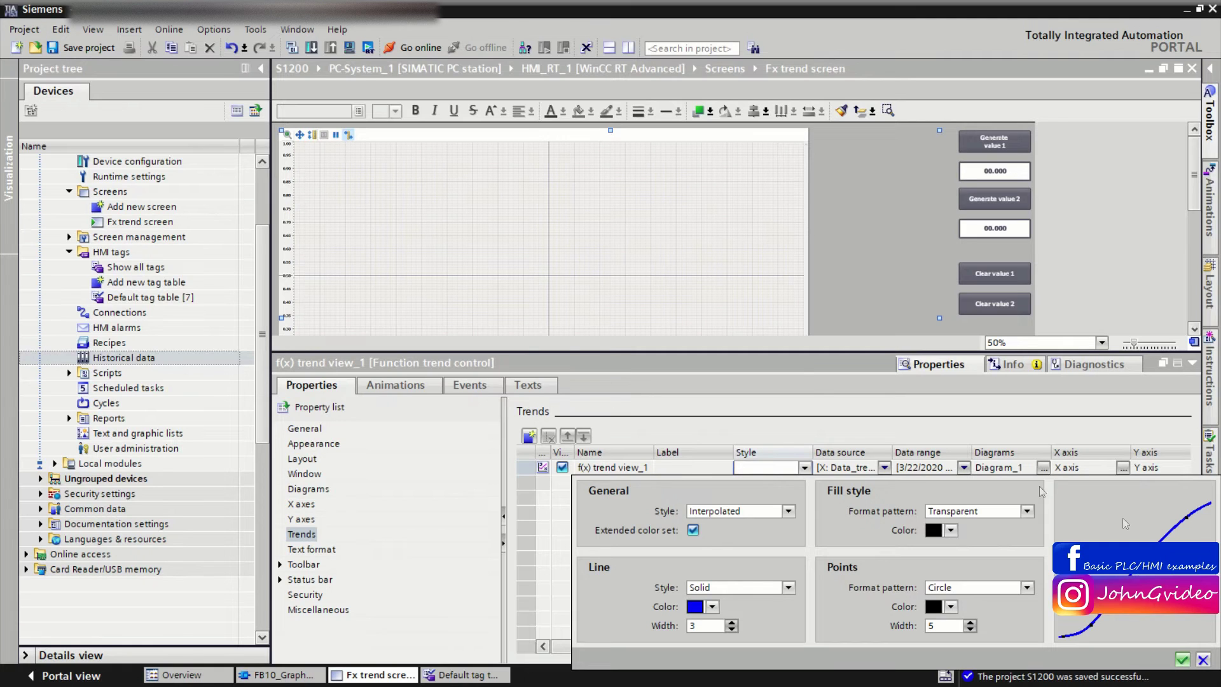
click(815, 402)
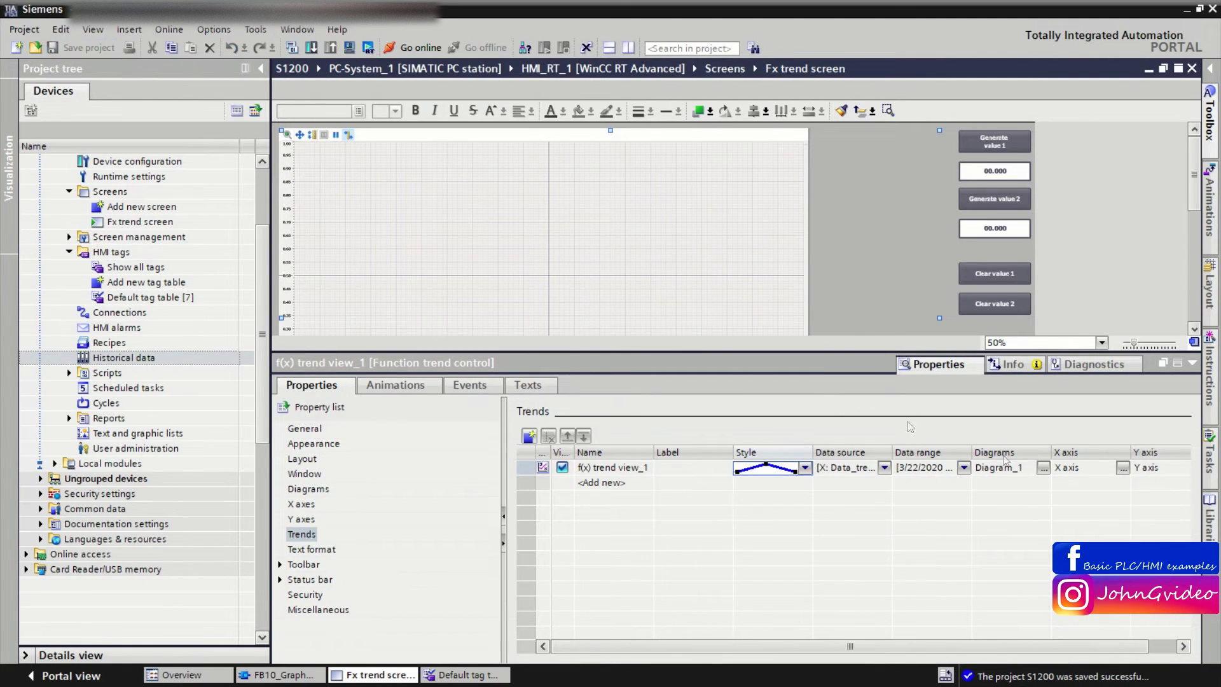
Set the Y axis color of the f(x) trend view to red and save the project.
click(301, 519)
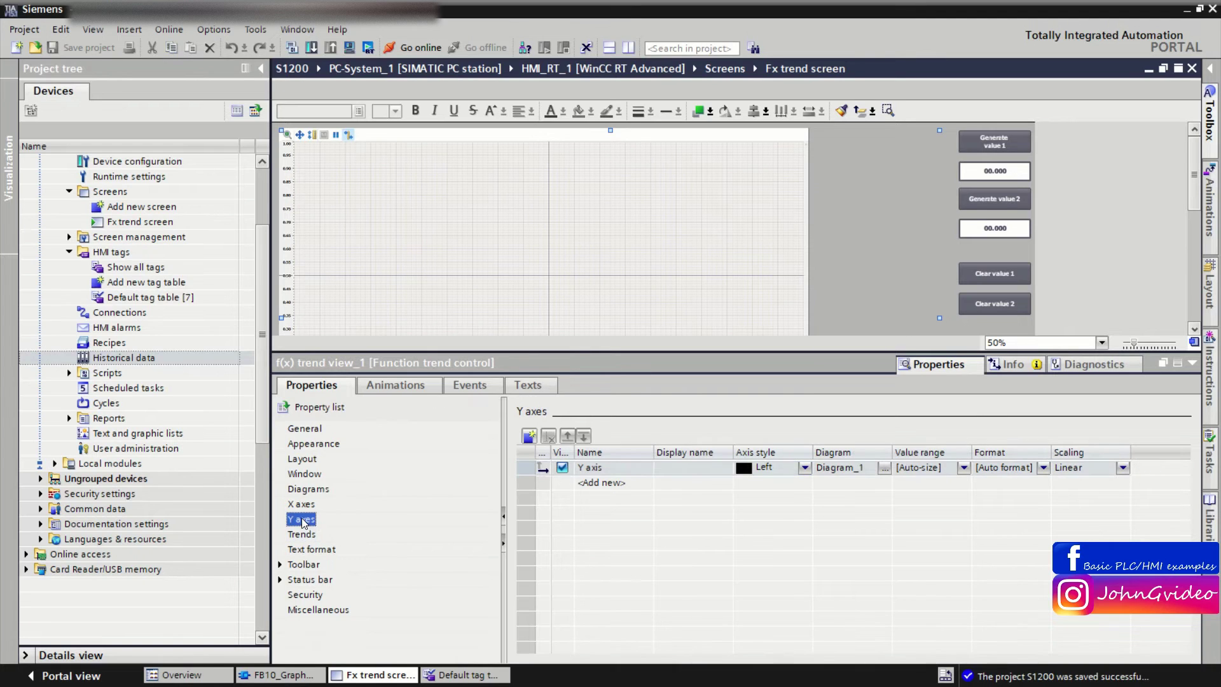
scroll(1158, 245, down, 3)
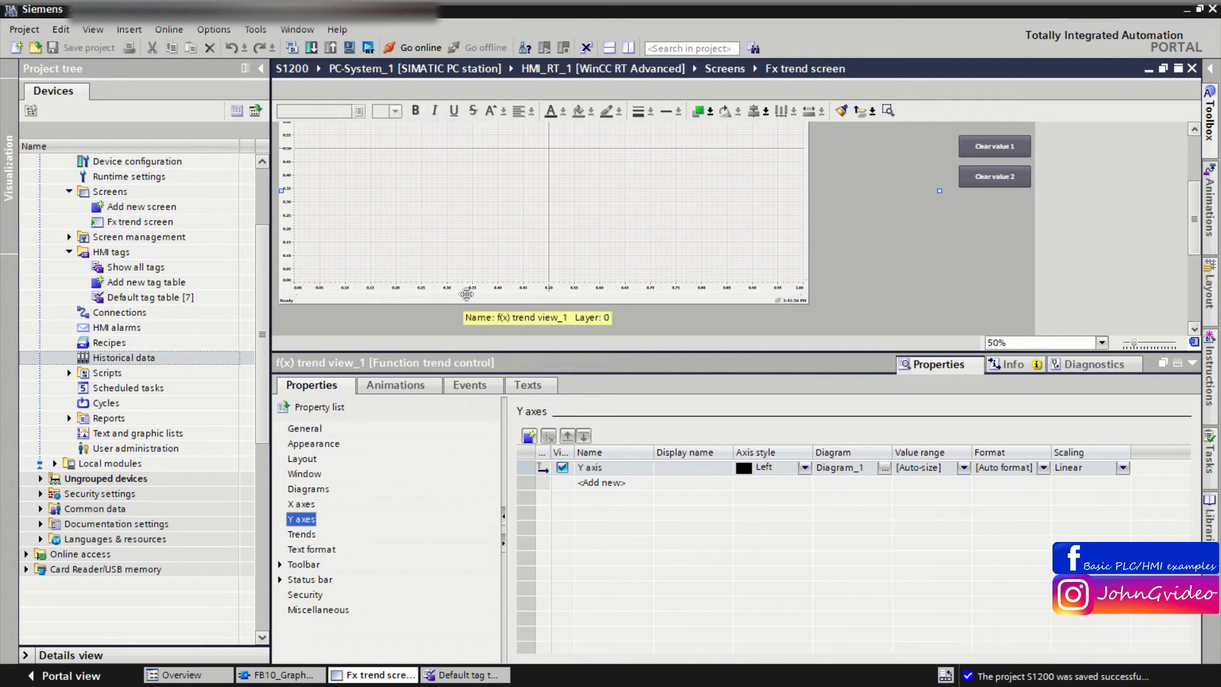
scroll(474, 284, up, 1)
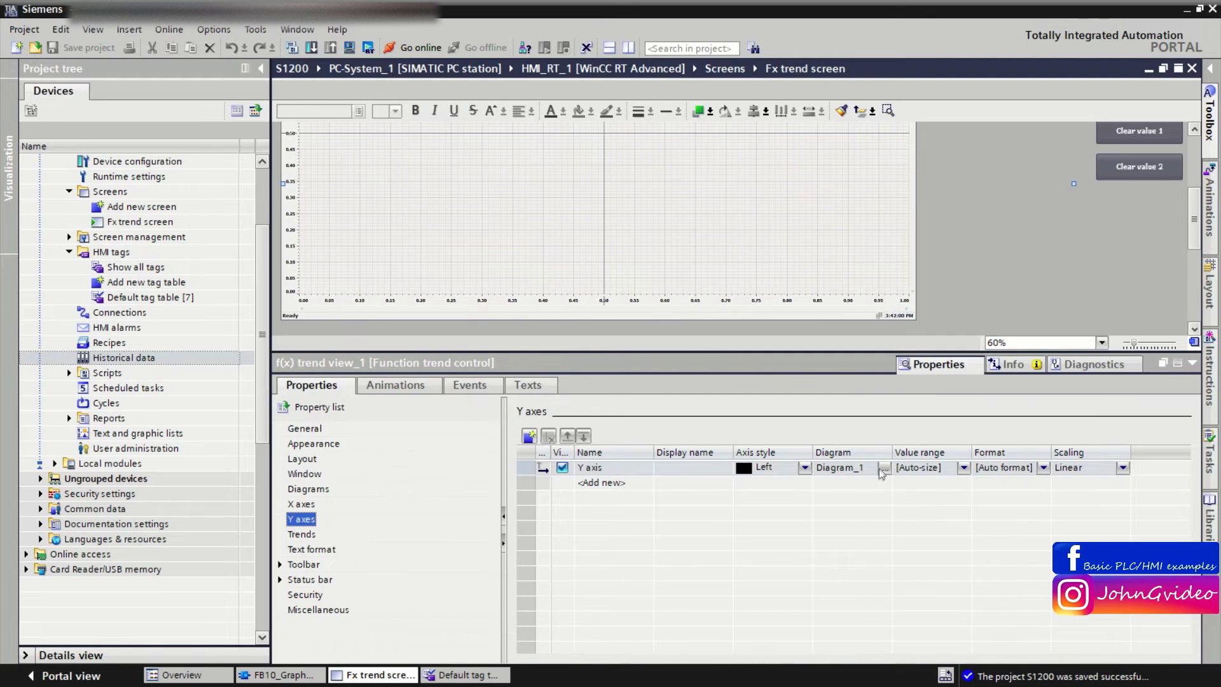
click(804, 468)
click(915, 513)
click(904, 554)
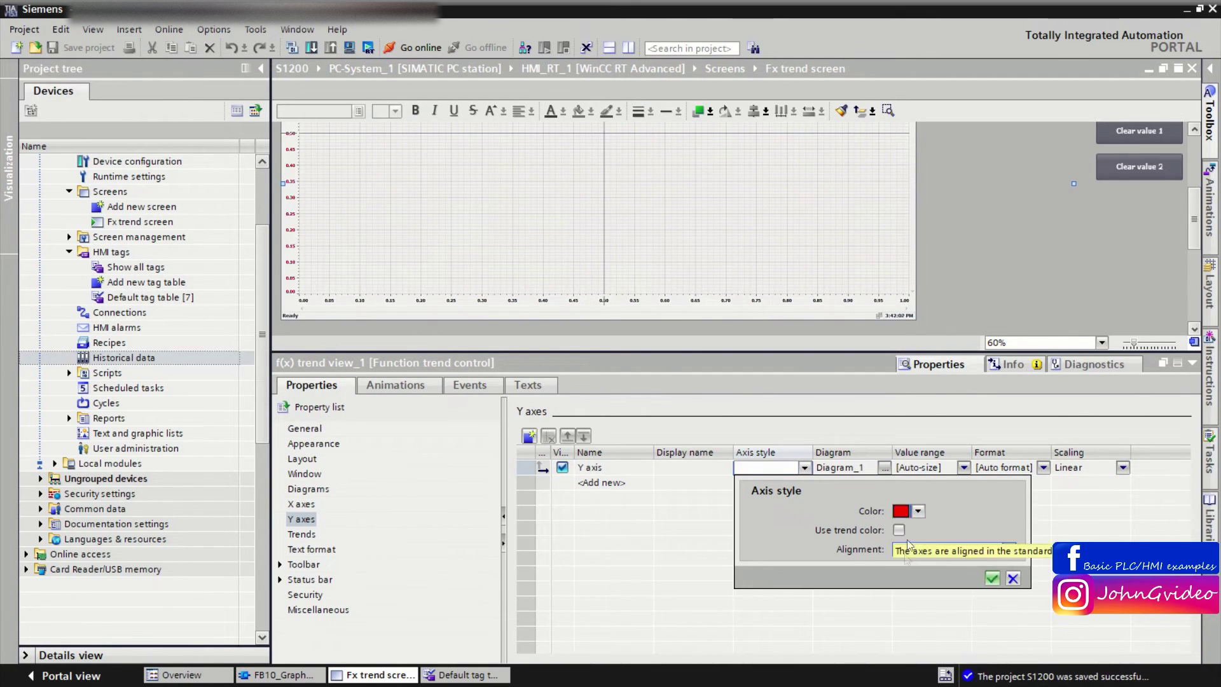
click(997, 578)
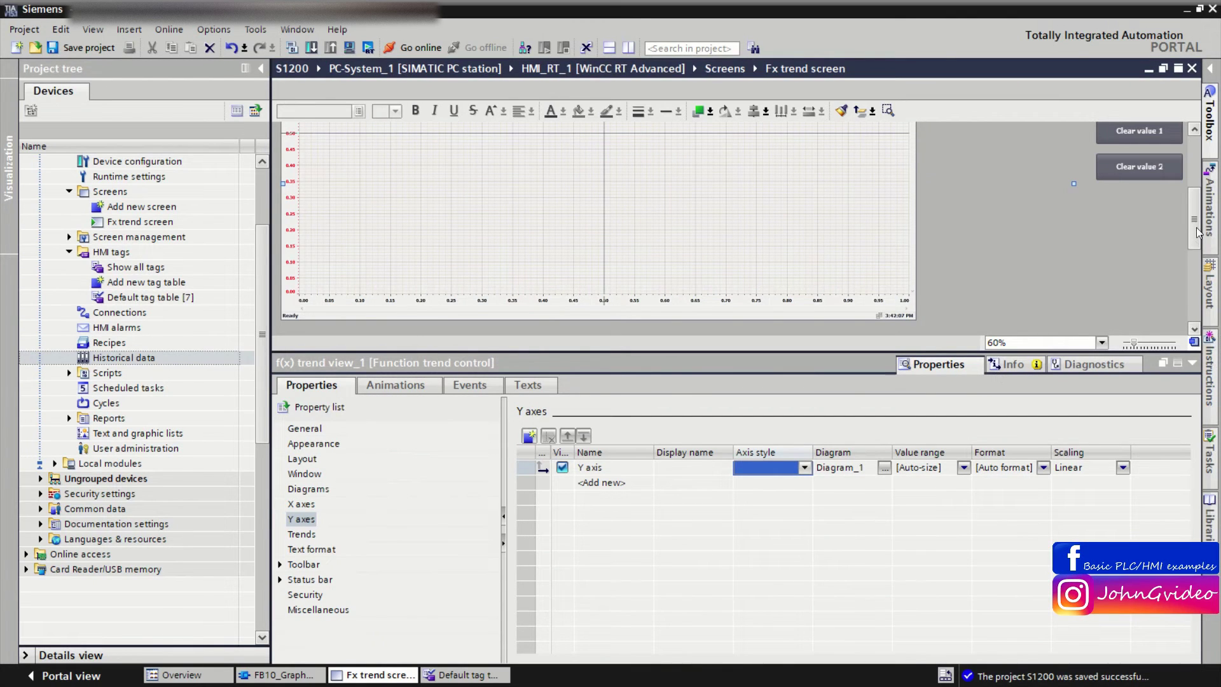
scroll(293, 270, up, 5)
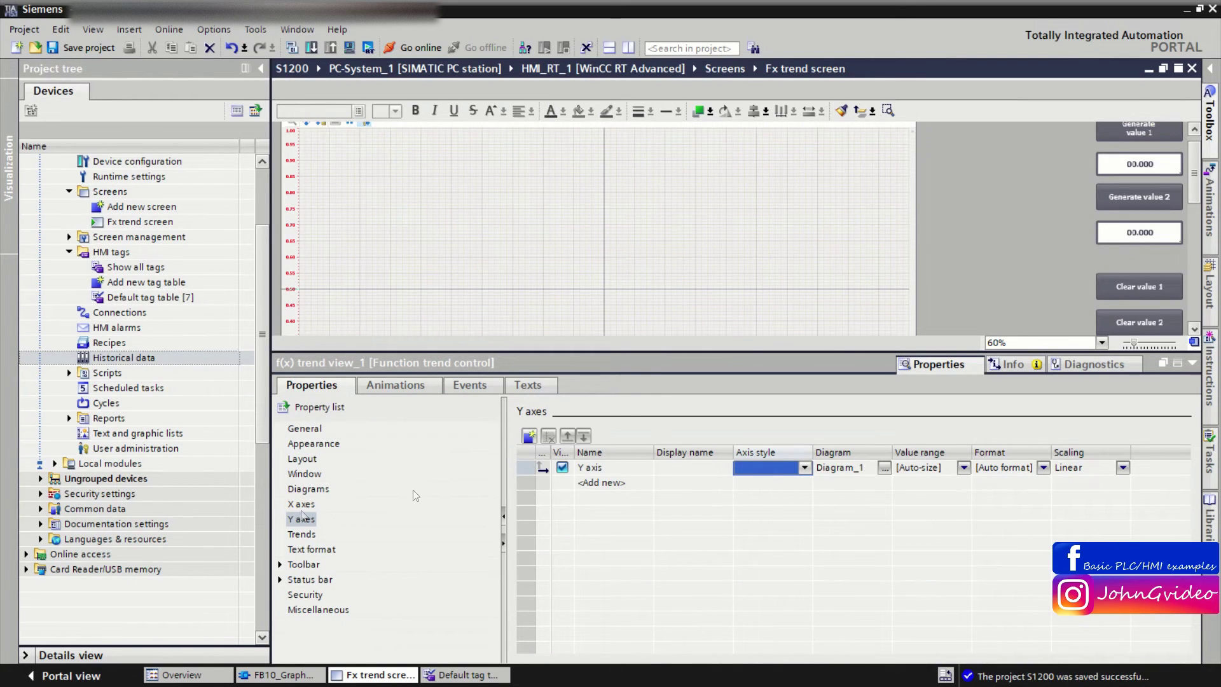
click(1192, 364)
click(66, 51)
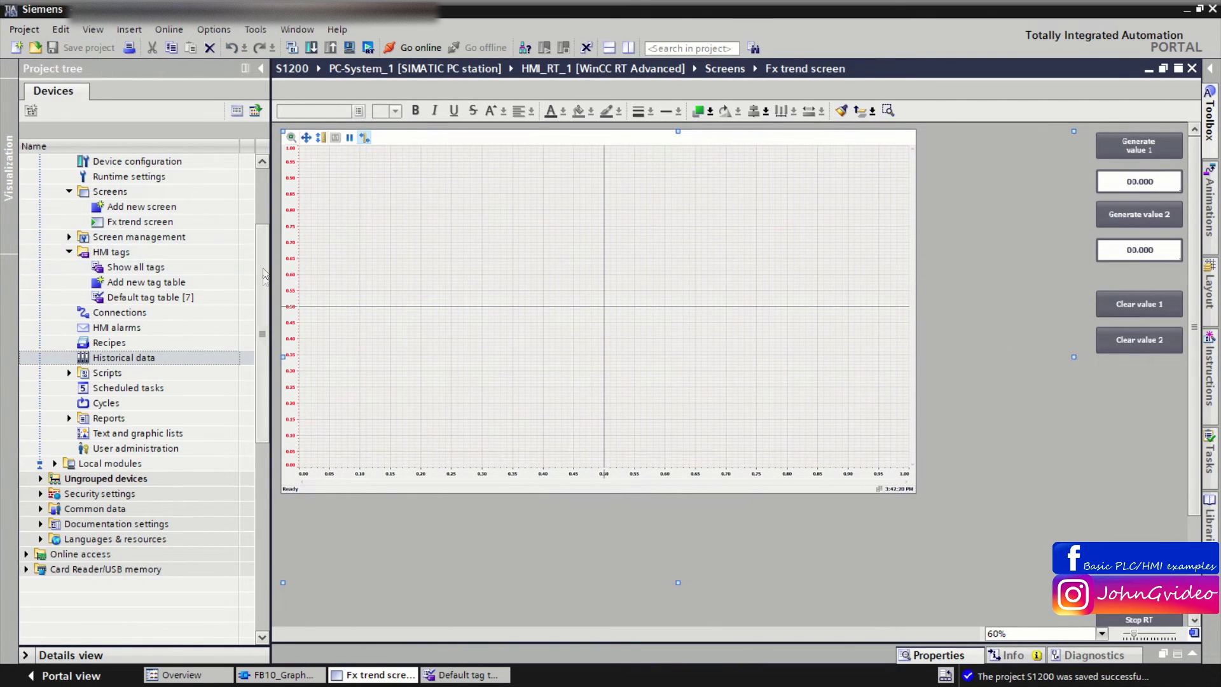
Start the HMI runtime and activate Generate value 1 and Generate value 2 to feed the trend.
scroll(265, 274, up, 3)
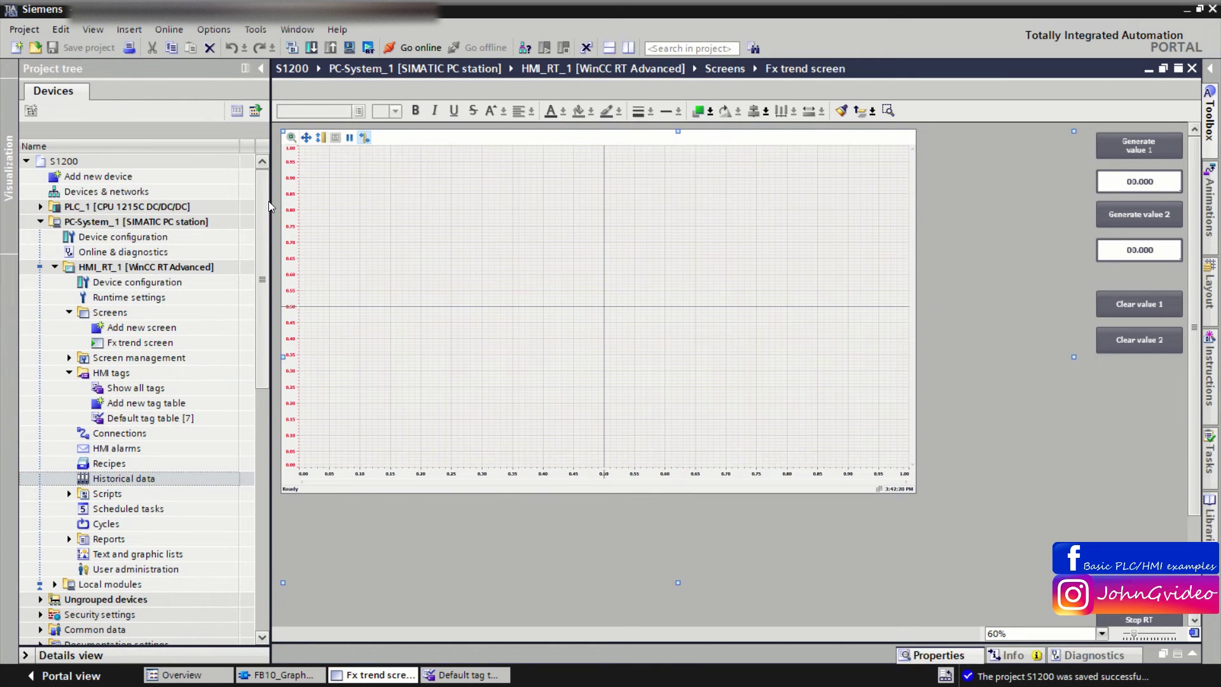
click(369, 48)
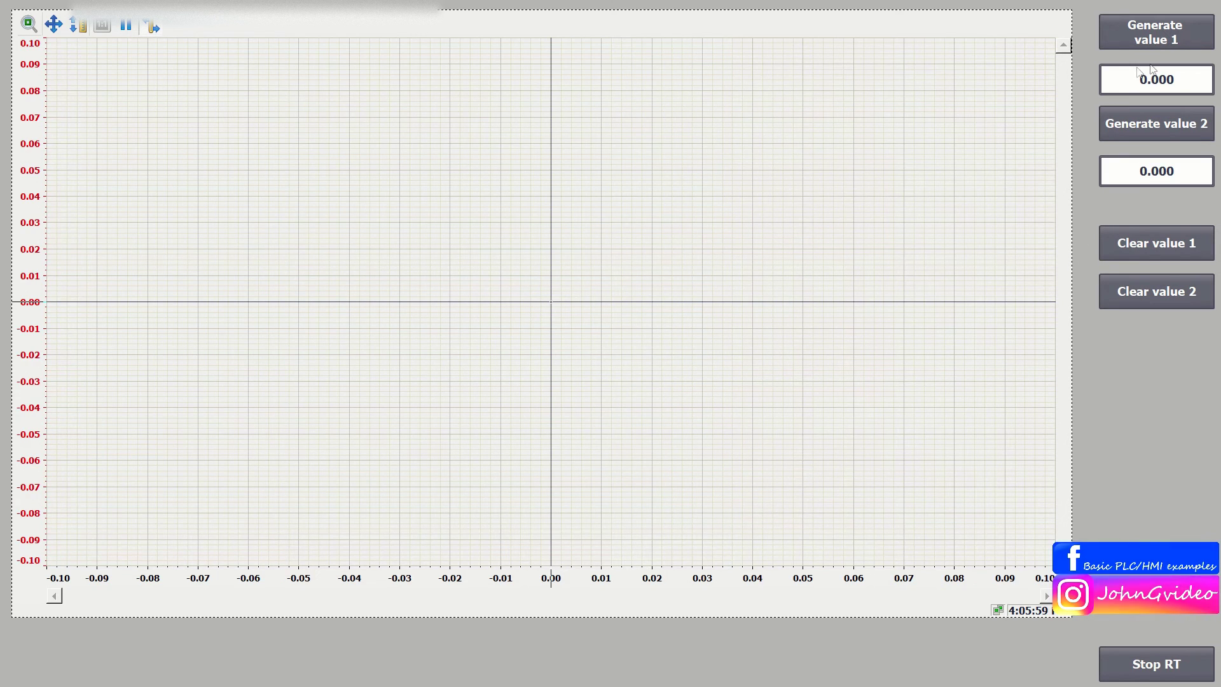
click(1172, 38)
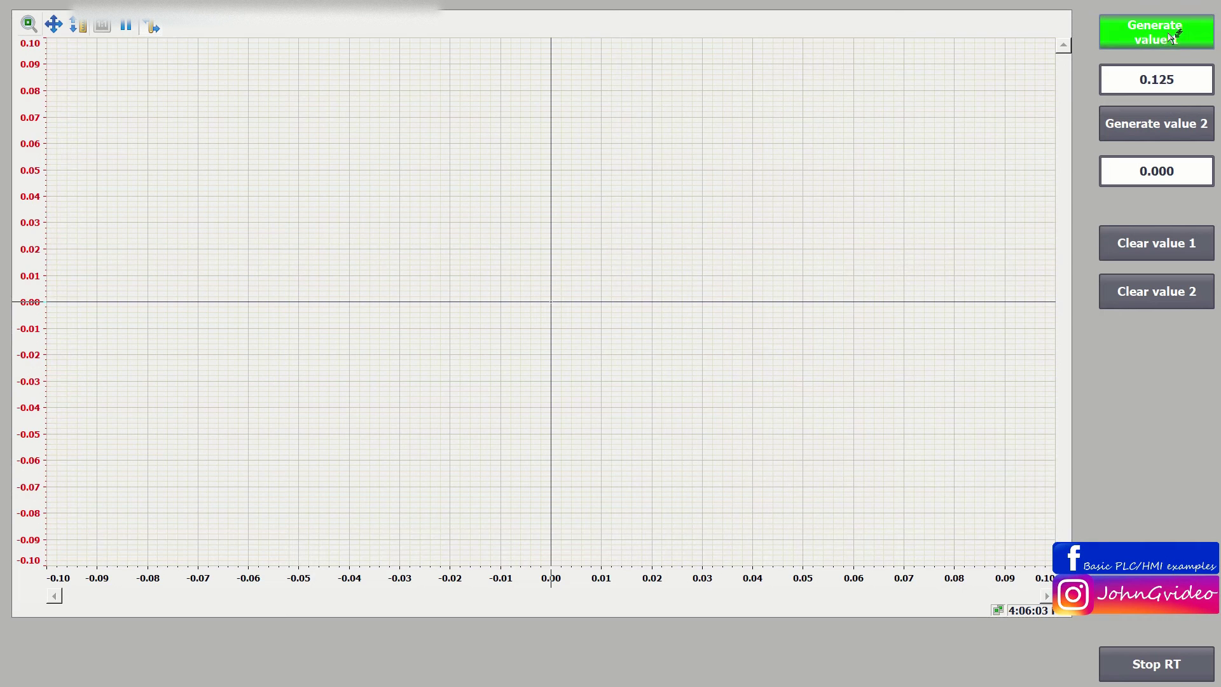
click(1173, 126)
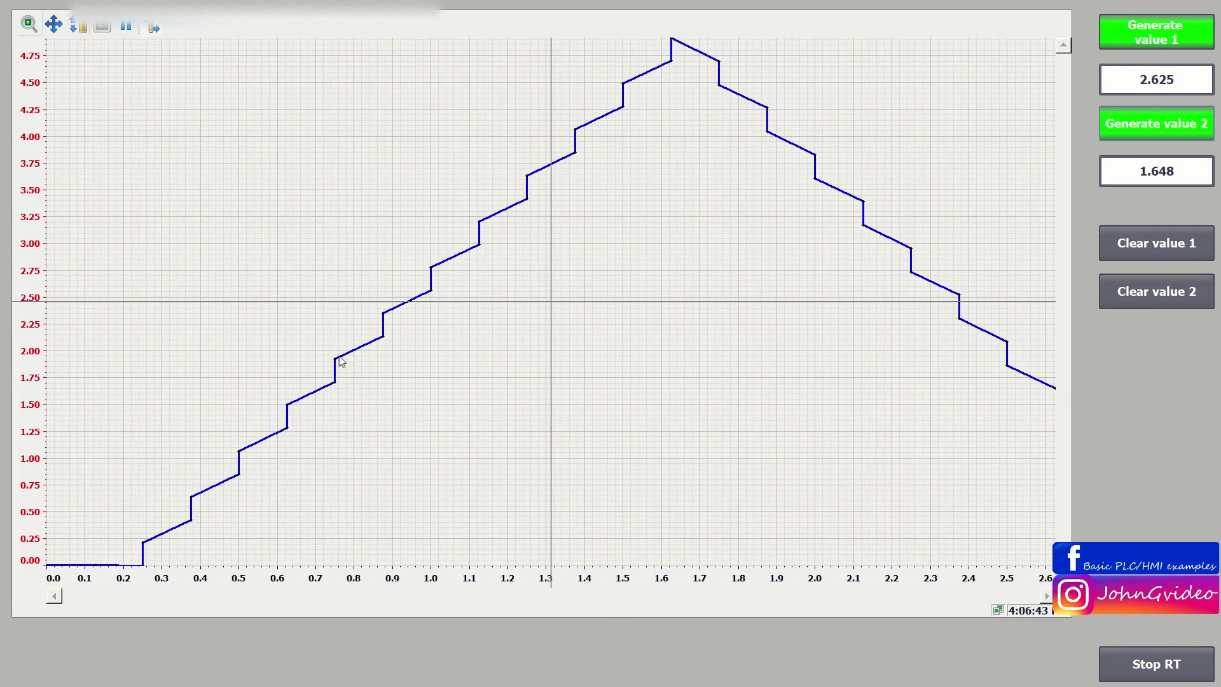
Zoom in on a single step of the trend curve near X 0.625 and select the trend's move function.
click(29, 24)
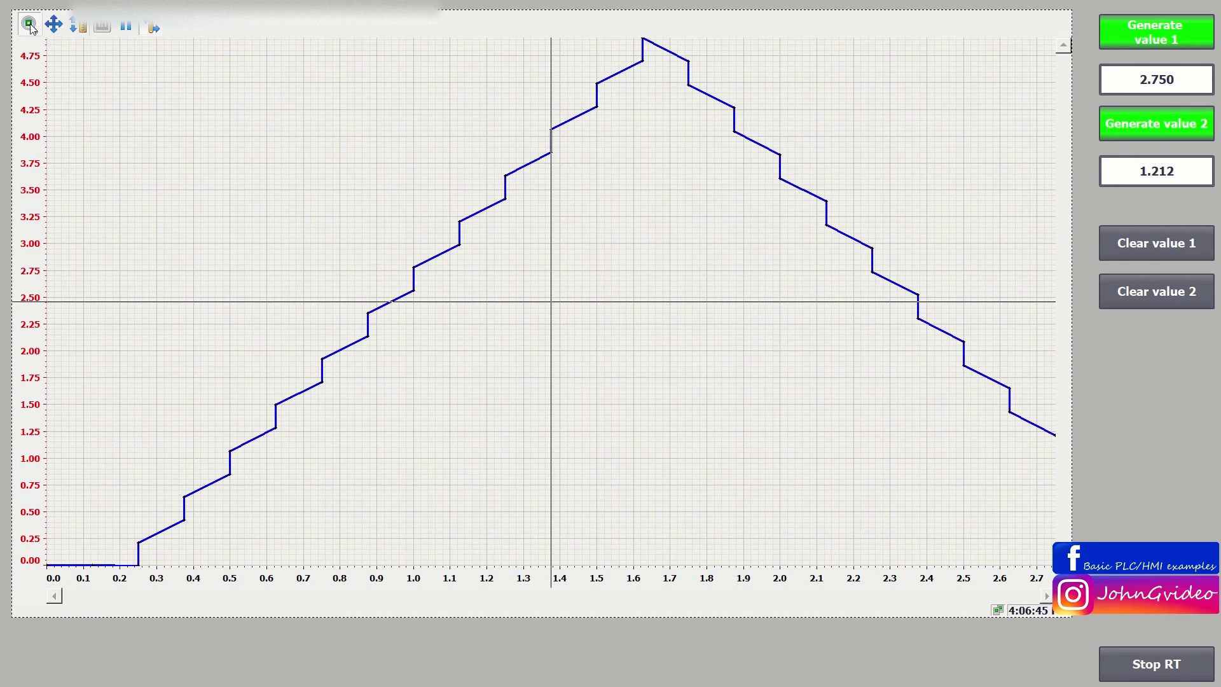
drag(201, 365, 352, 480)
drag(351, 141, 690, 461)
drag(260, 96, 627, 428)
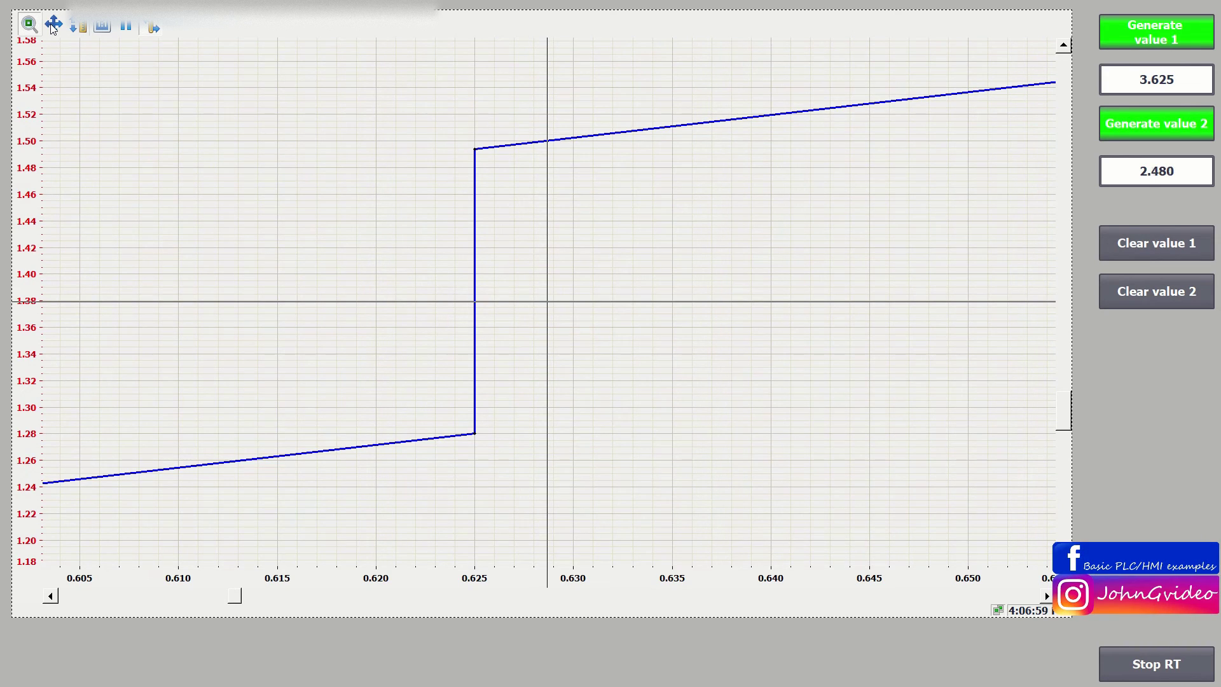
click(54, 25)
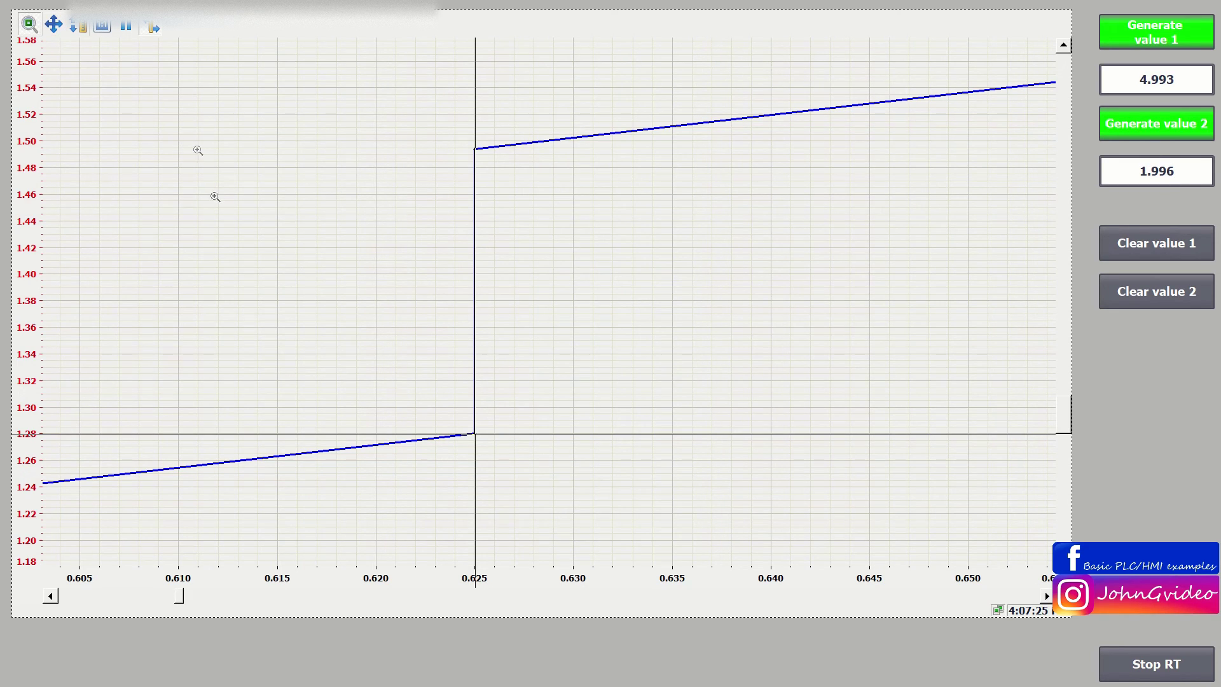
Zoom the trend back out to show the whole curve and switch off Generate value 1 and Generate value 2.
scroll(464, 313, down, 5)
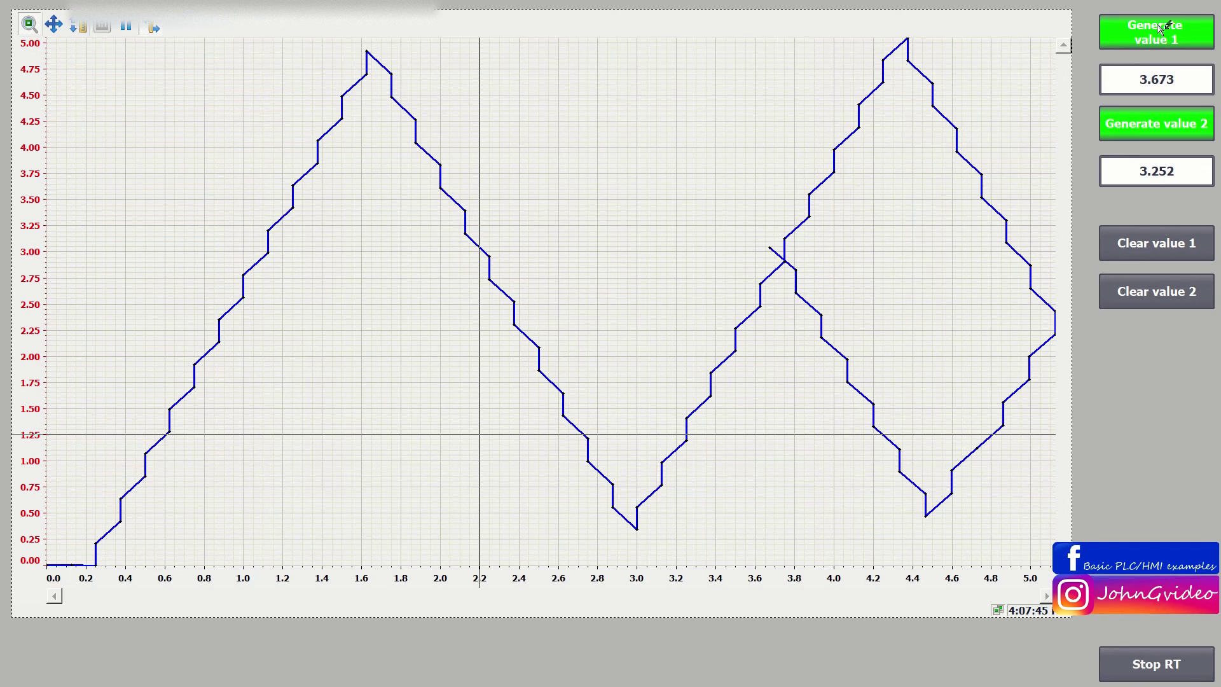
click(1160, 29)
click(1175, 123)
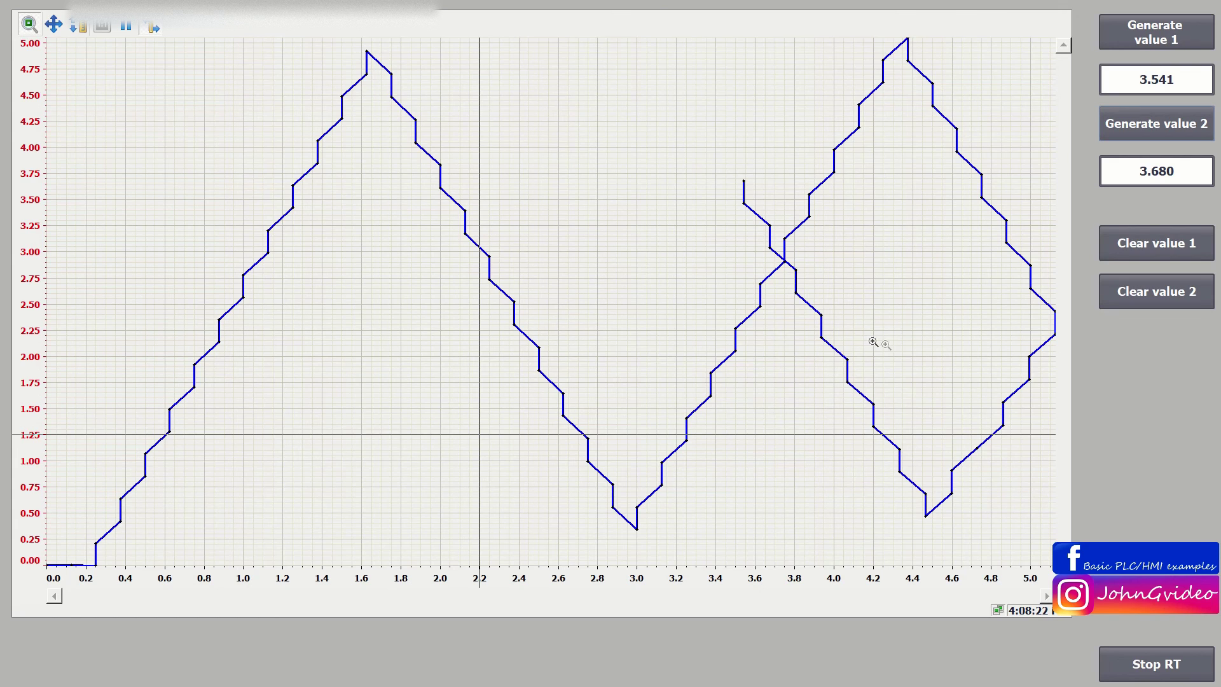
Clear value 1 and value 2, and switch both value generators back on to record a second curve.
click(1152, 238)
click(1155, 287)
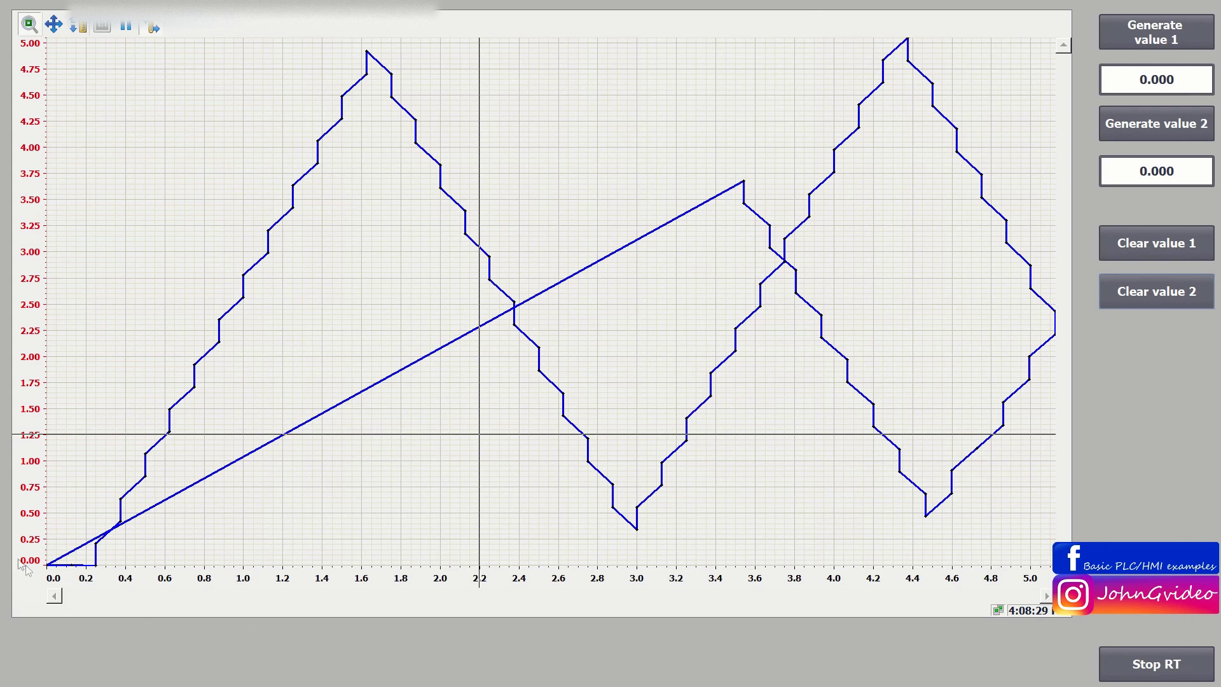
click(1152, 37)
click(1169, 128)
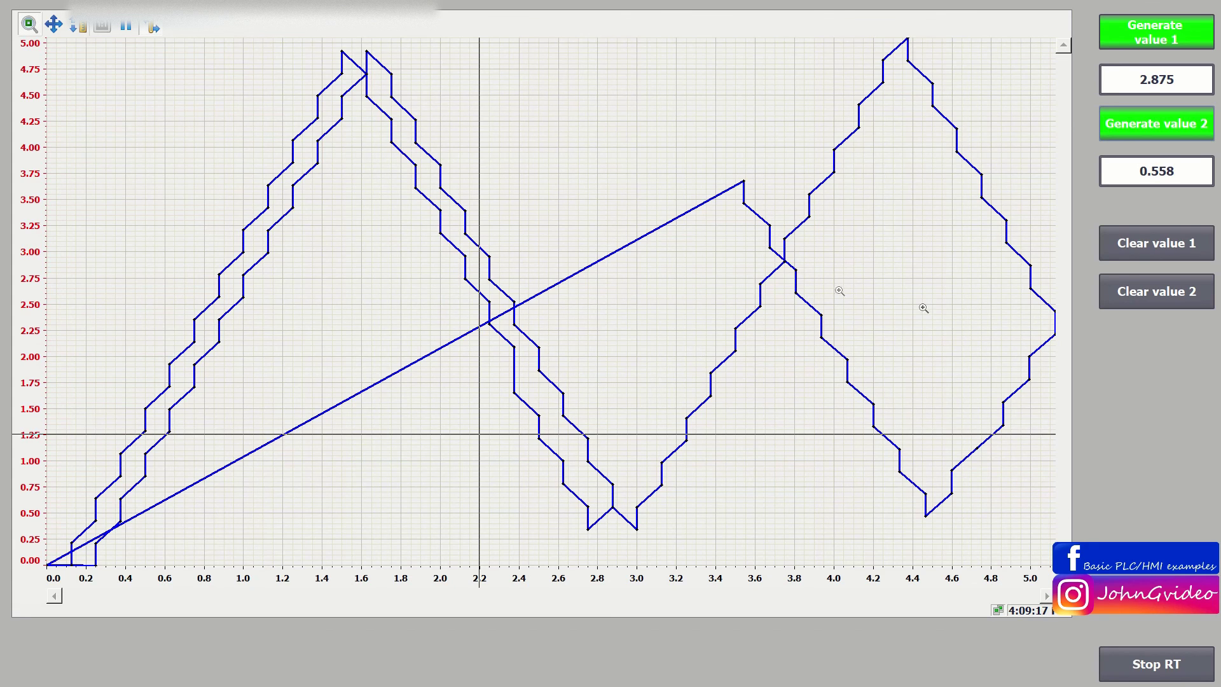
Stop both value generators and the HMI runtime, and collapse the compile results below the Fx trend screen.
click(1140, 125)
click(1162, 40)
click(1156, 663)
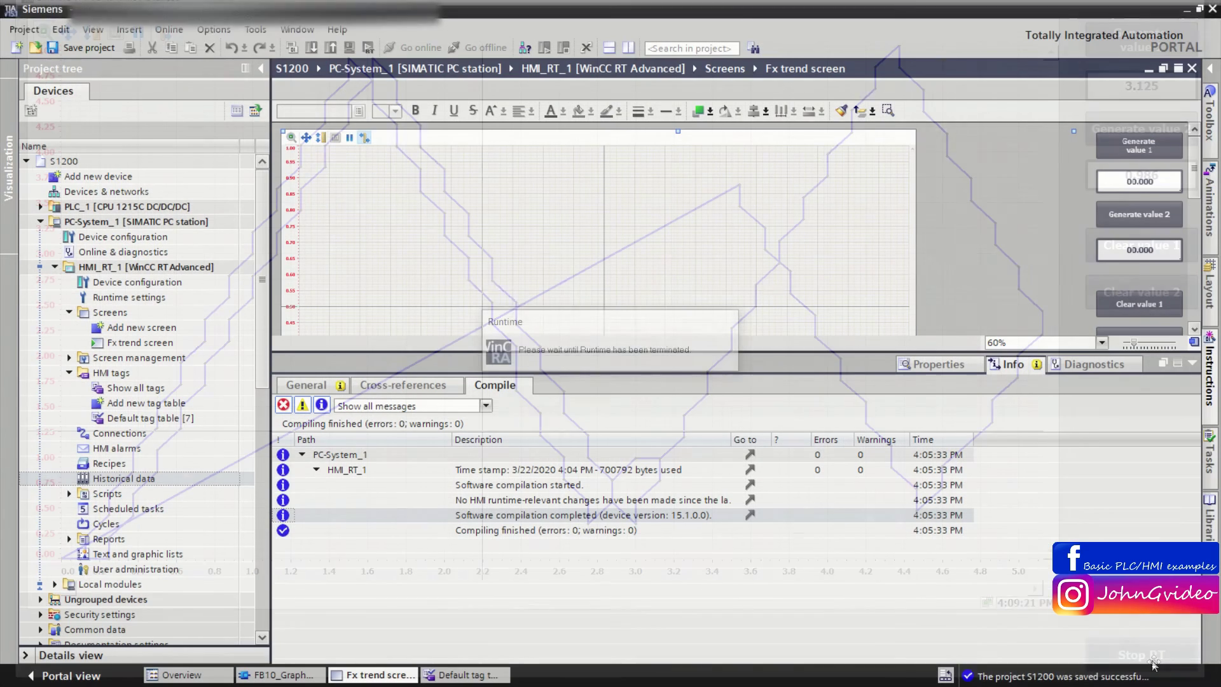
click(1193, 363)
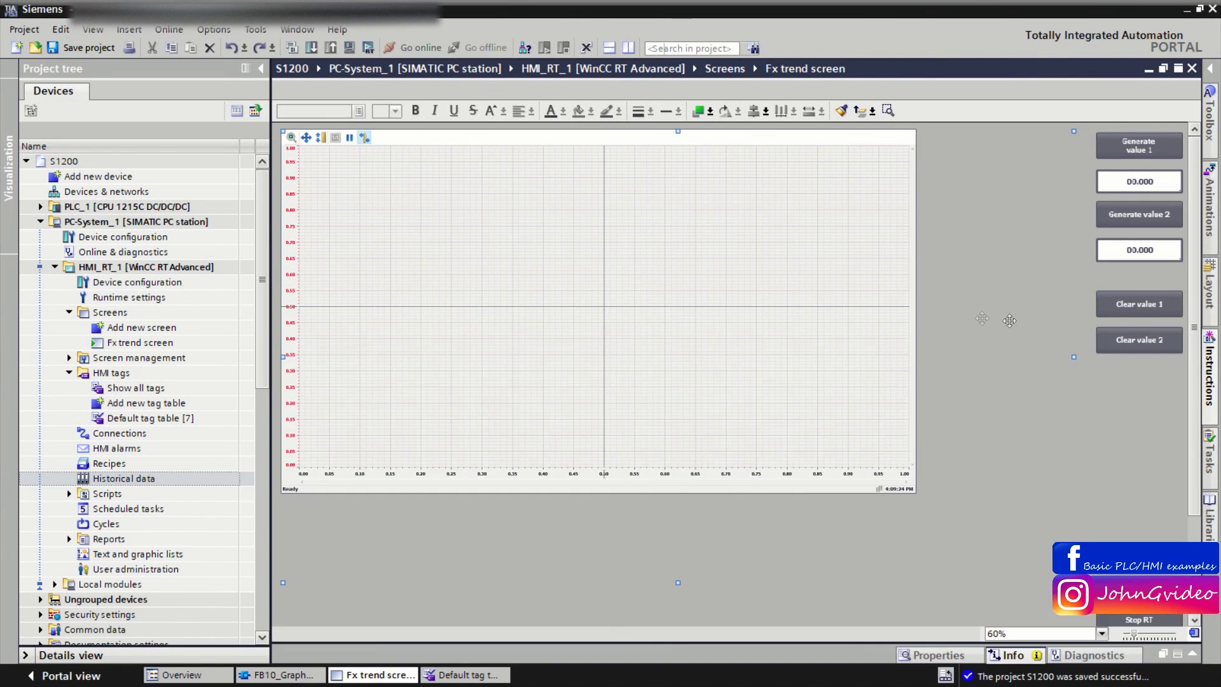